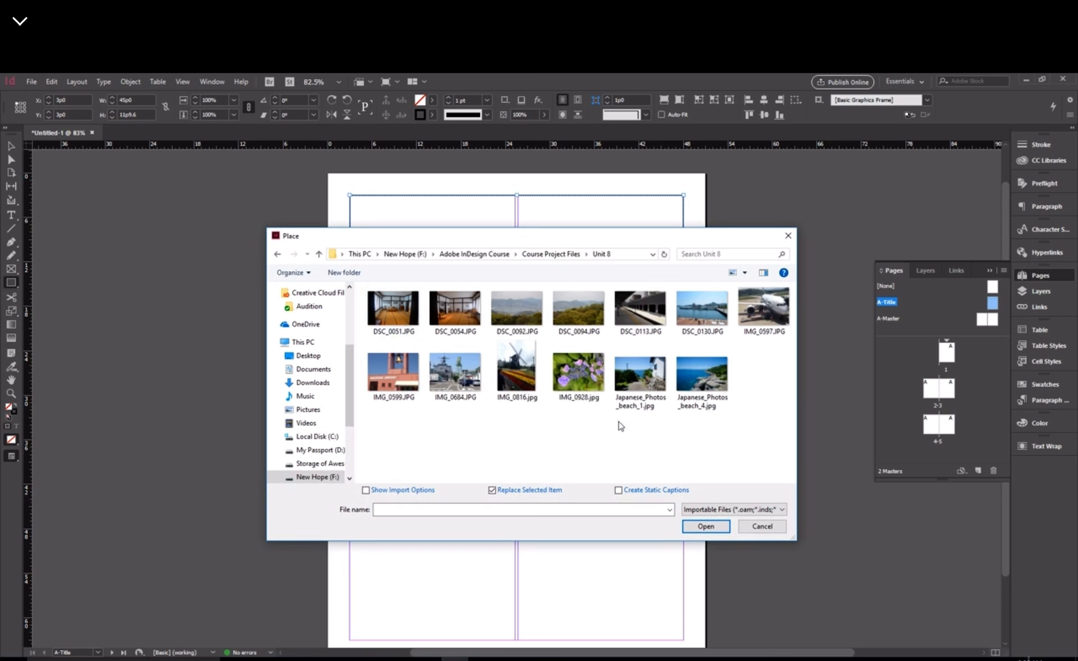
Place the photo DSC_0130.JPG from the Unit 8 folder into the empty frame across the top of the A-Title master page.
drag(779, 421, 651, 429)
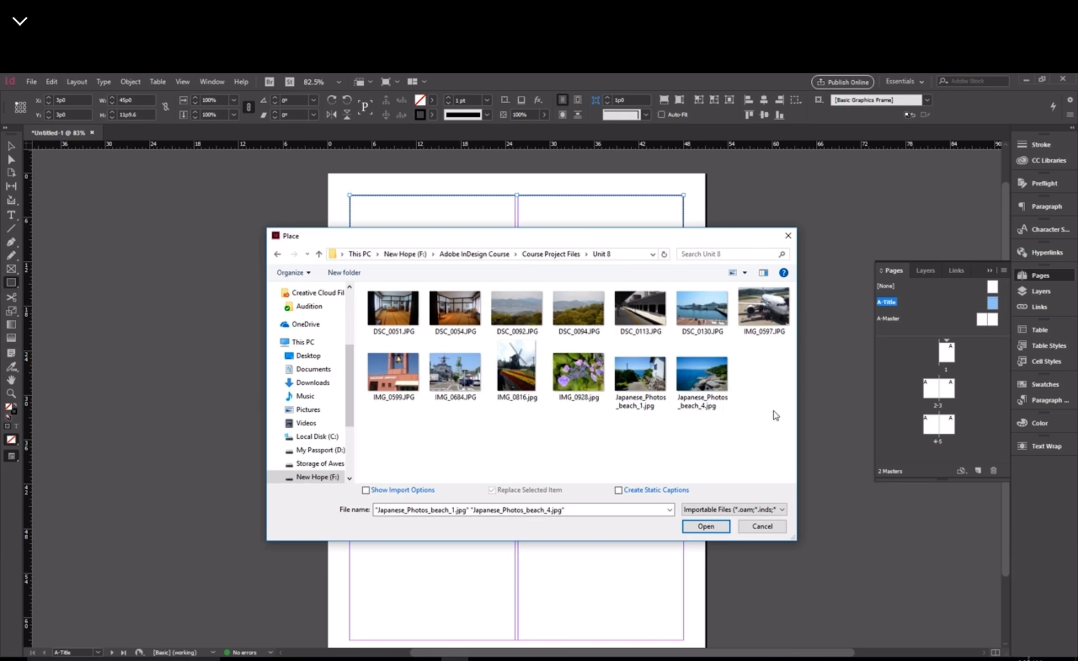
mouse_move(774, 411)
mouse_down()
mouse_move(613, 338)
mouse_move(757, 415)
mouse_up()
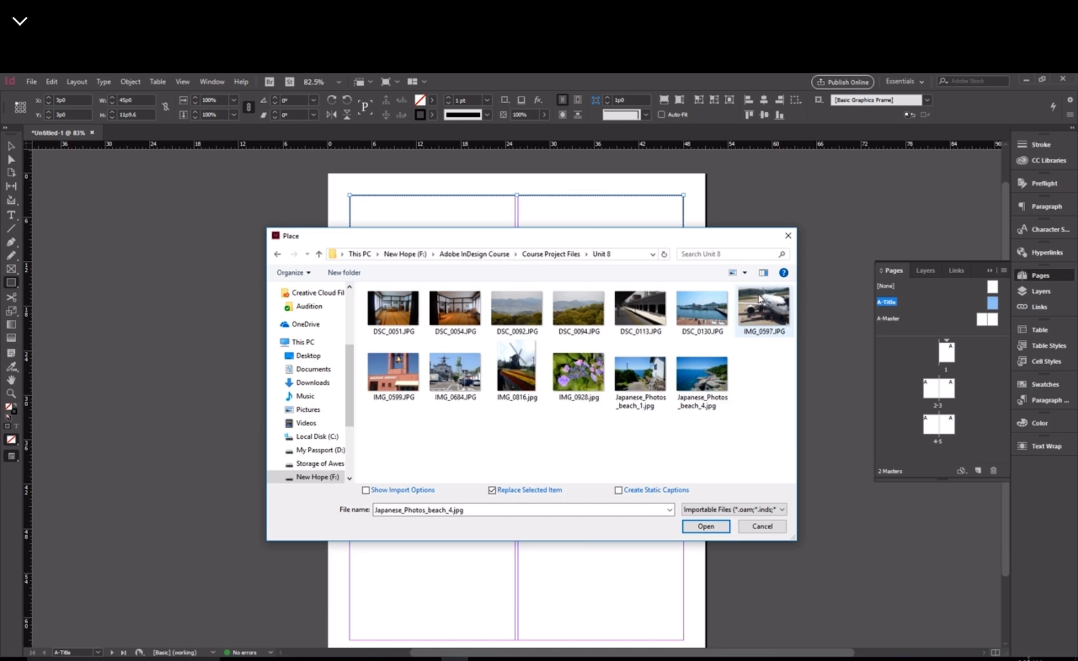
mouse_move(757, 296)
click(696, 303)
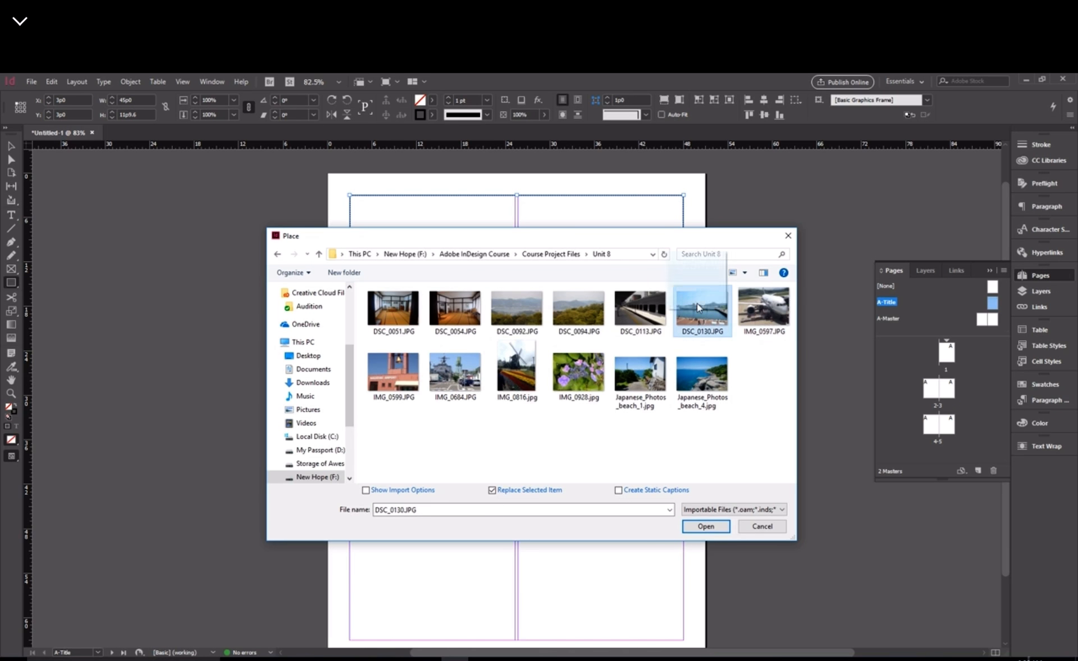
click(706, 526)
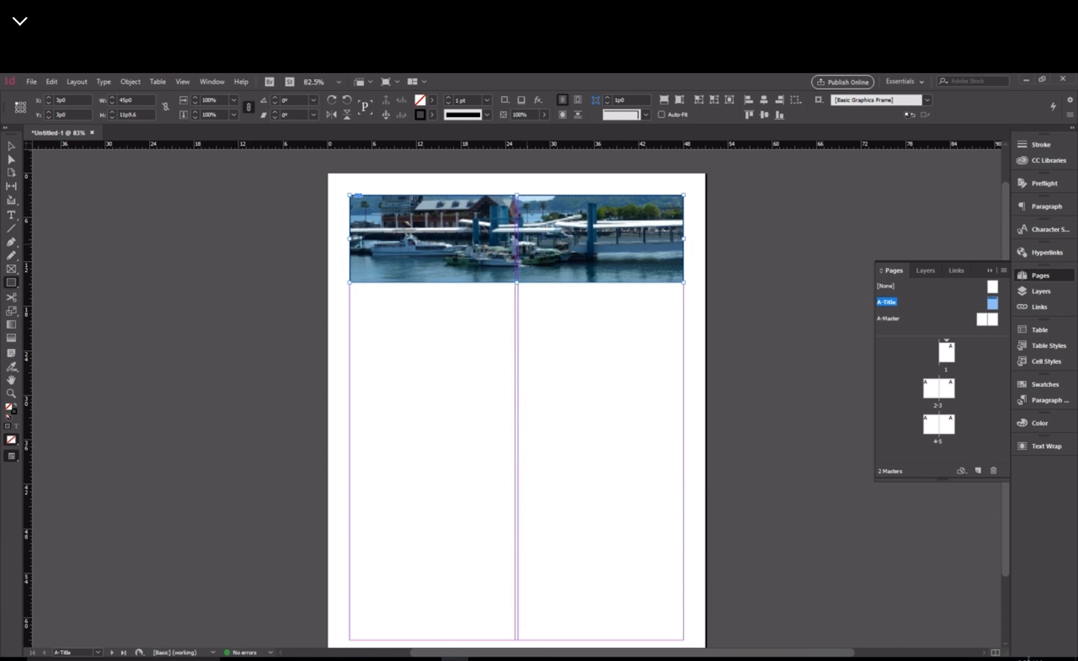
Scale the harbour photo inside its frame to about 50% and reposition it so the harbour water fills the banner.
click(11, 145)
click(517, 239)
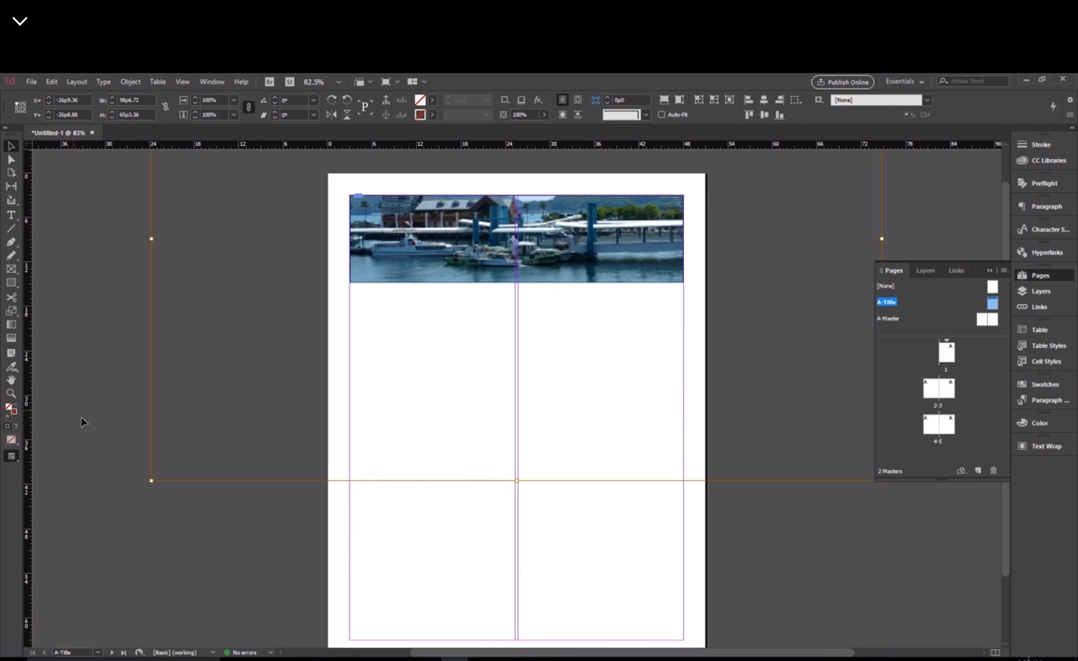
drag(154, 477, 343, 300)
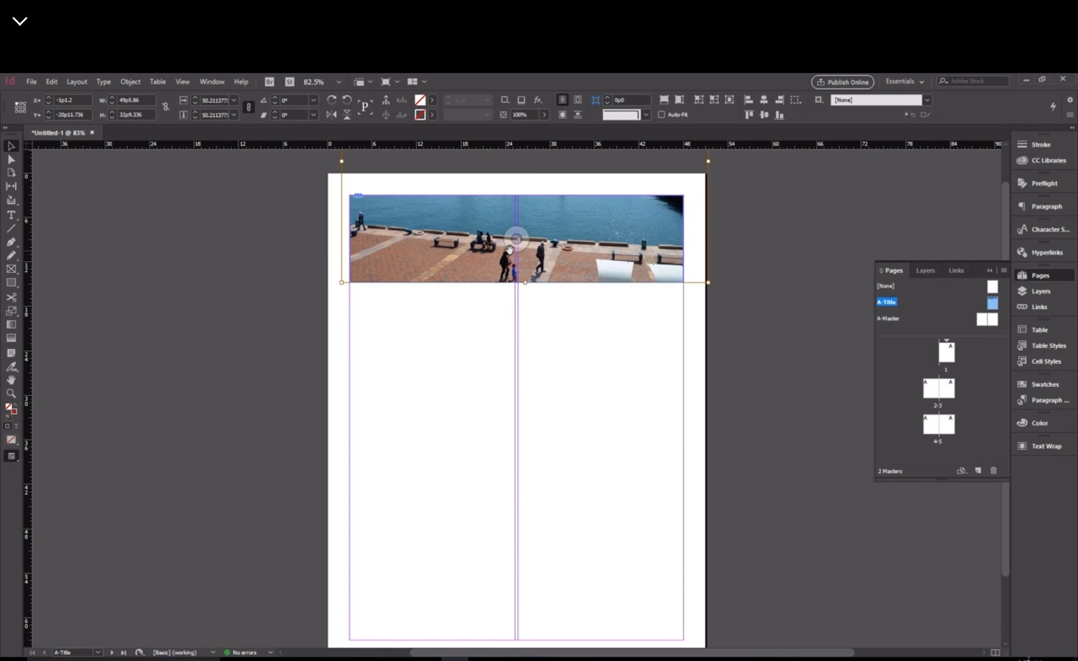
drag(510, 243, 507, 300)
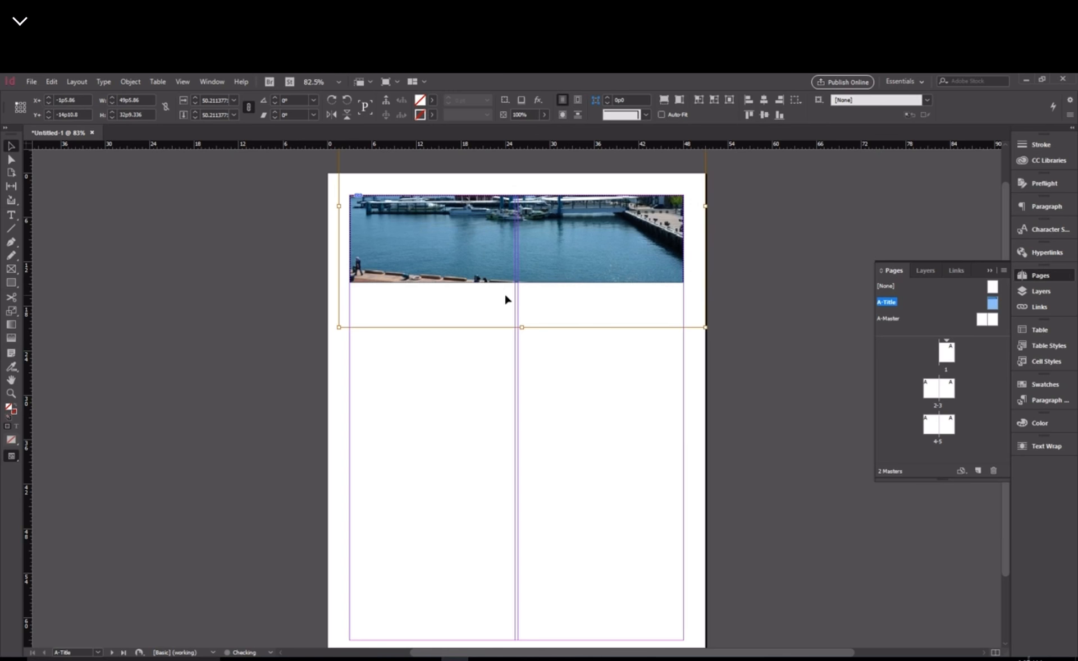
drag(512, 236, 519, 240)
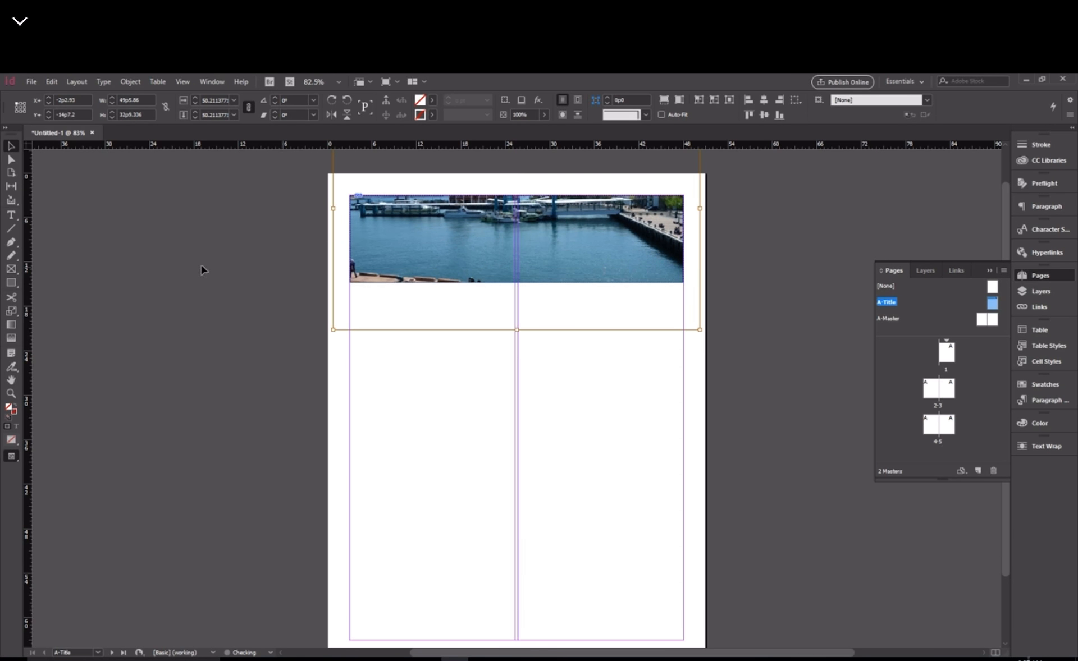
Add a text frame about 42p0 wide over the banner photo containing "Nagasaki Japan Chapter 1".
click(10, 214)
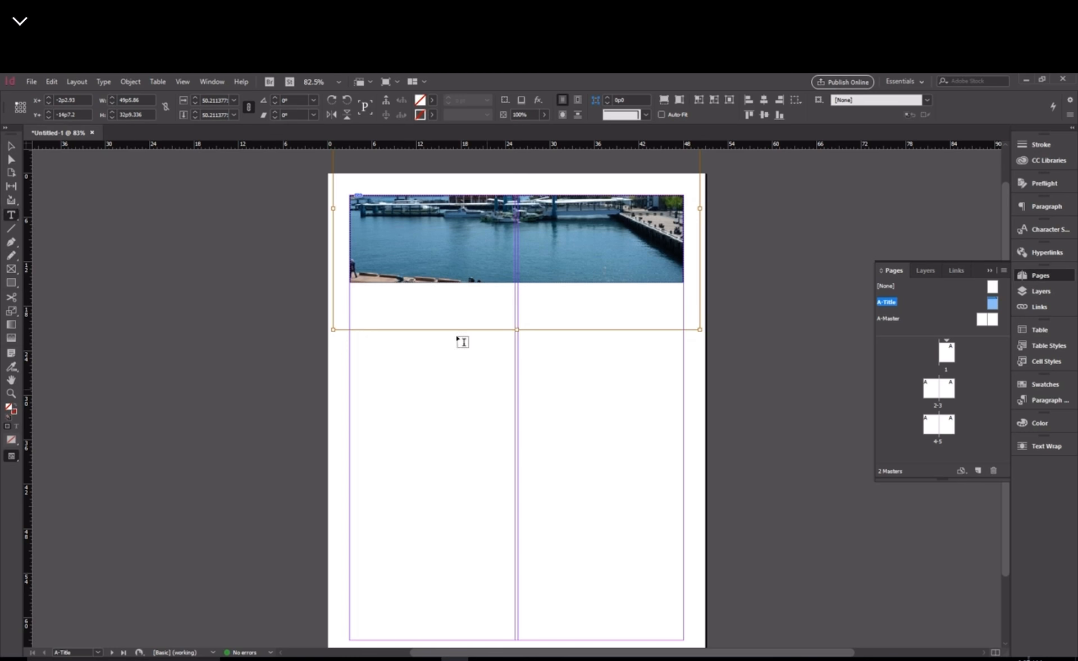
drag(362, 223, 675, 264)
text(Nagasaki Japan Chapter 1)
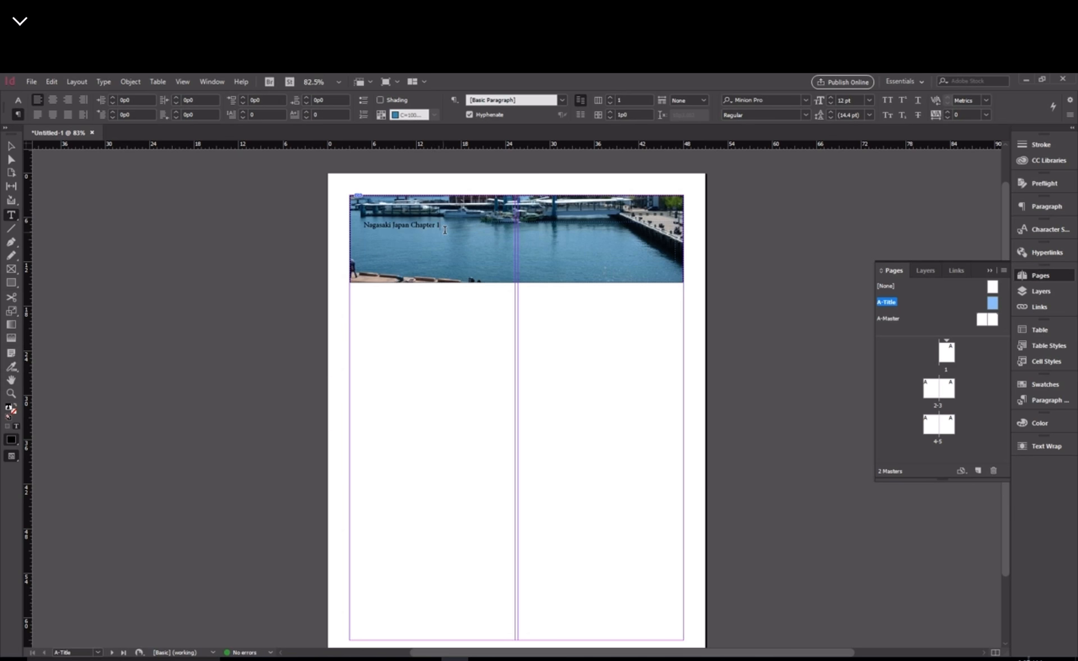
Set the banner title's font size to 48 pt.
drag(444, 230, 290, 221)
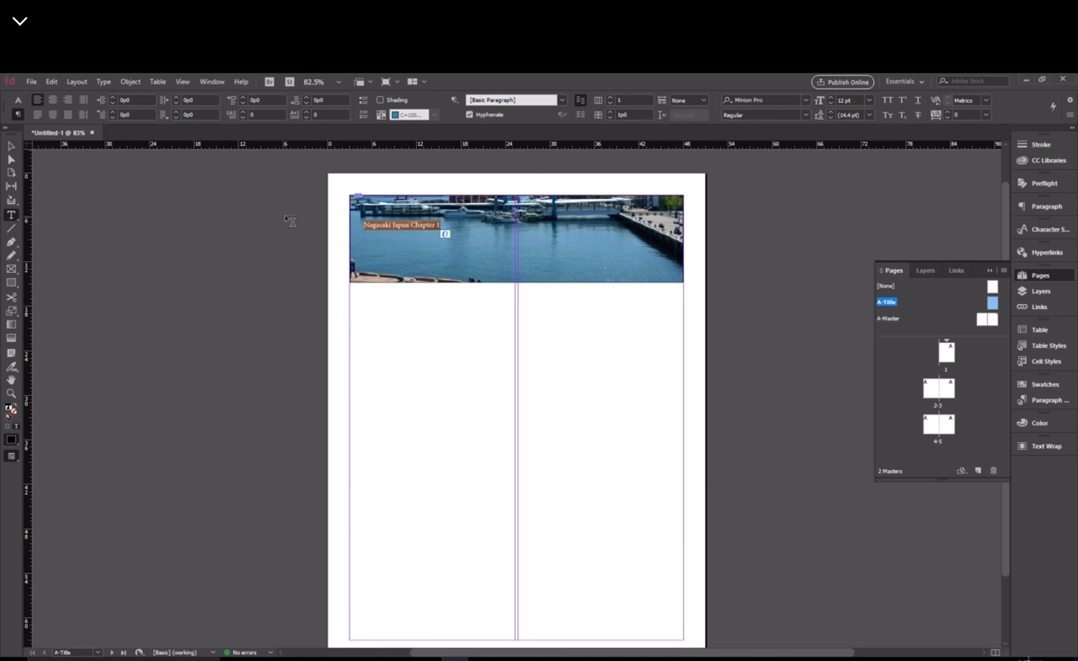
click(831, 98)
click(830, 97)
click(830, 98)
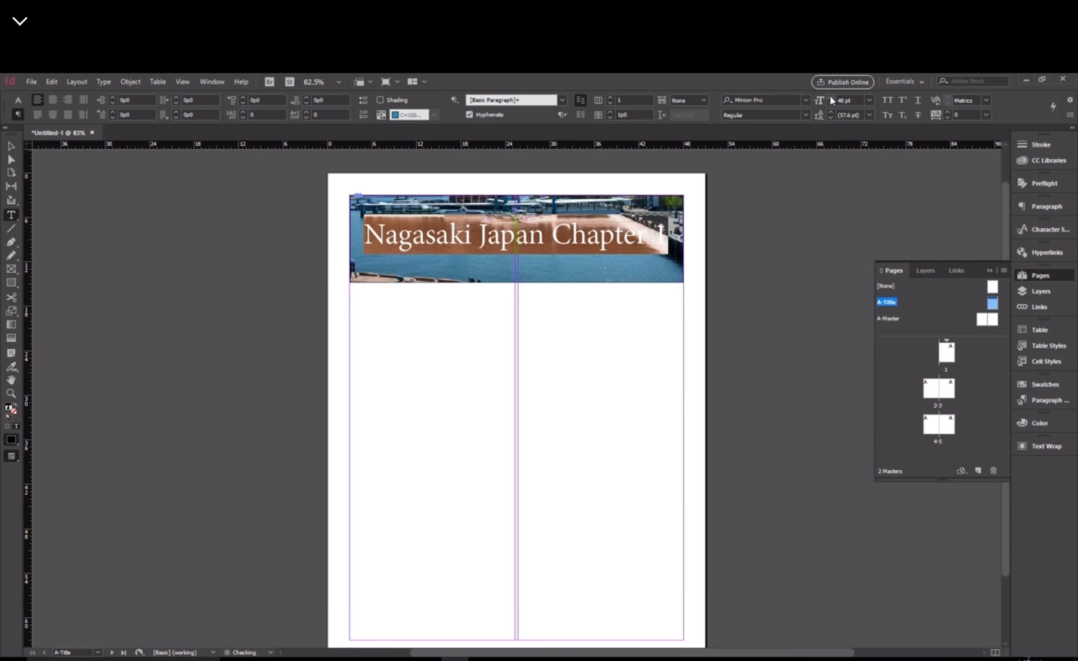
click(581, 298)
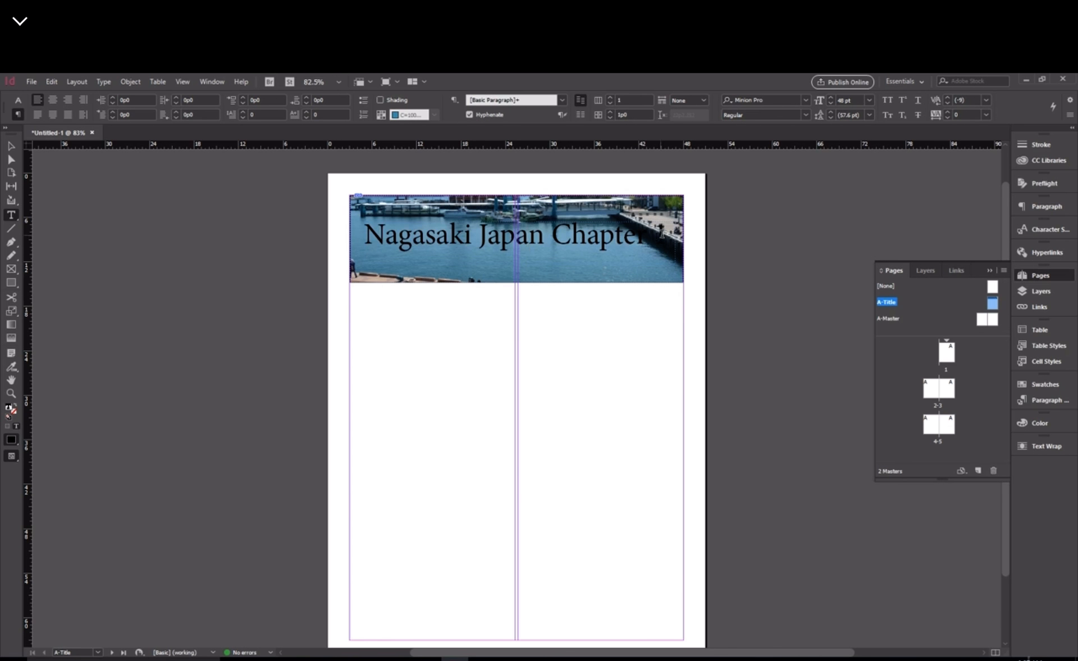
Turn the title text white by reducing its black fill tint to 0%.
drag(665, 235, 354, 230)
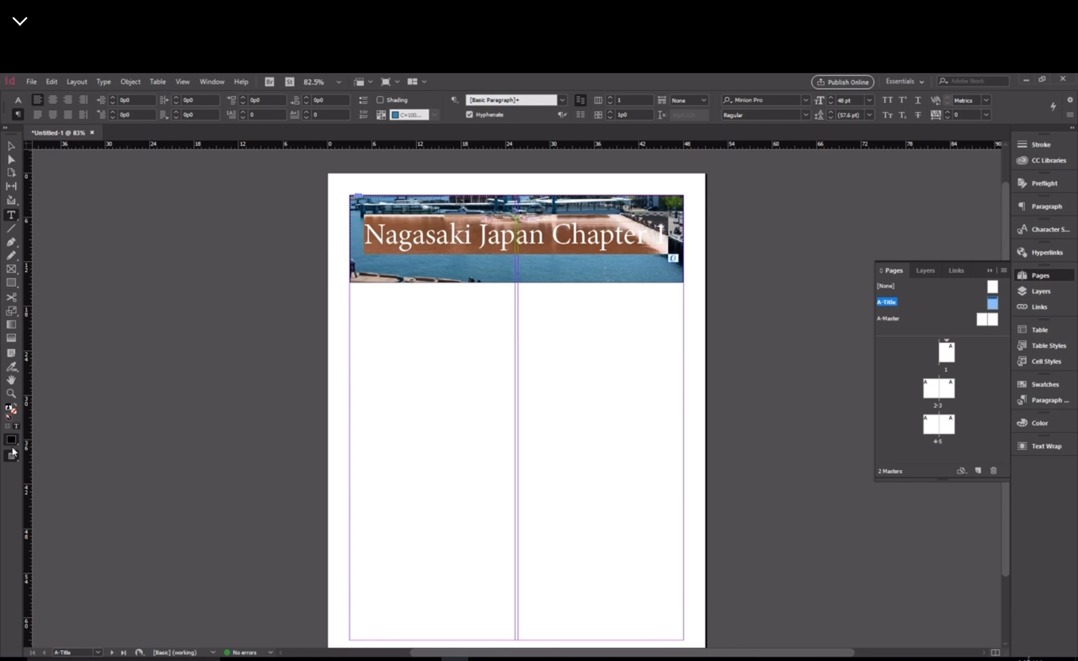
click(12, 440)
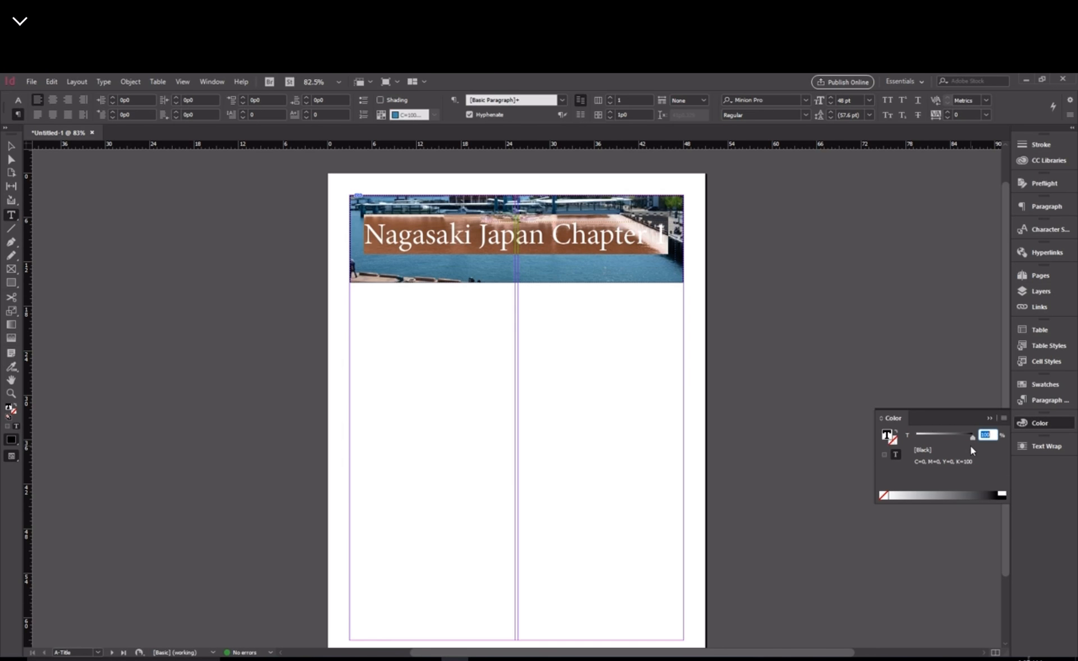
drag(971, 436, 916, 437)
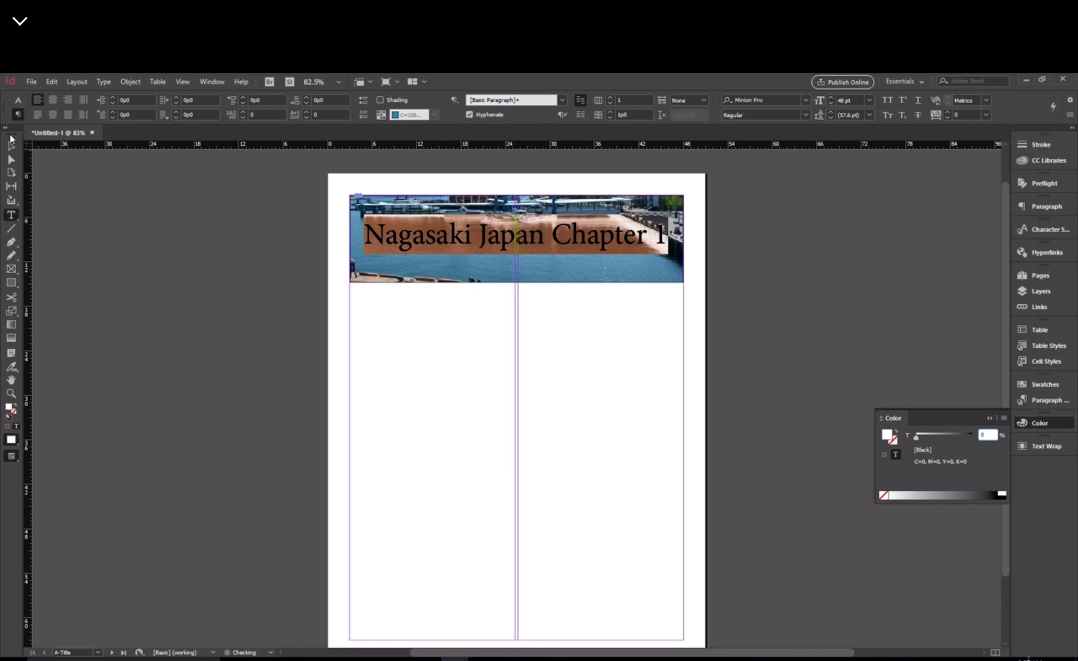
click(11, 146)
click(730, 290)
double_click(649, 241)
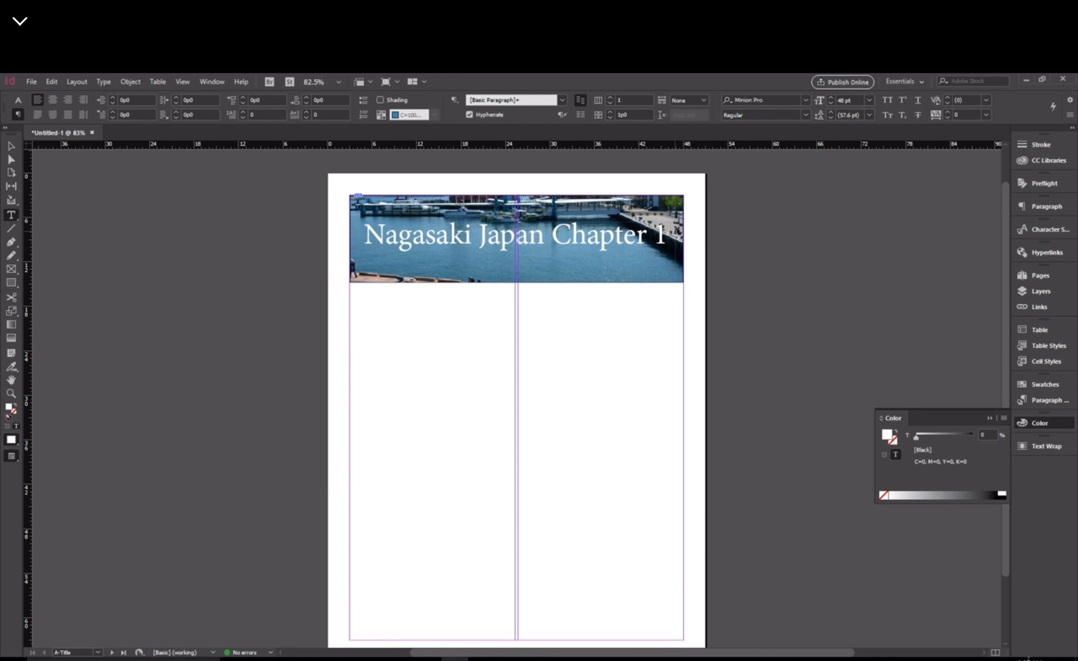
Set the whole title's font style to Bold Cond.
drag(674, 234, 777, 74)
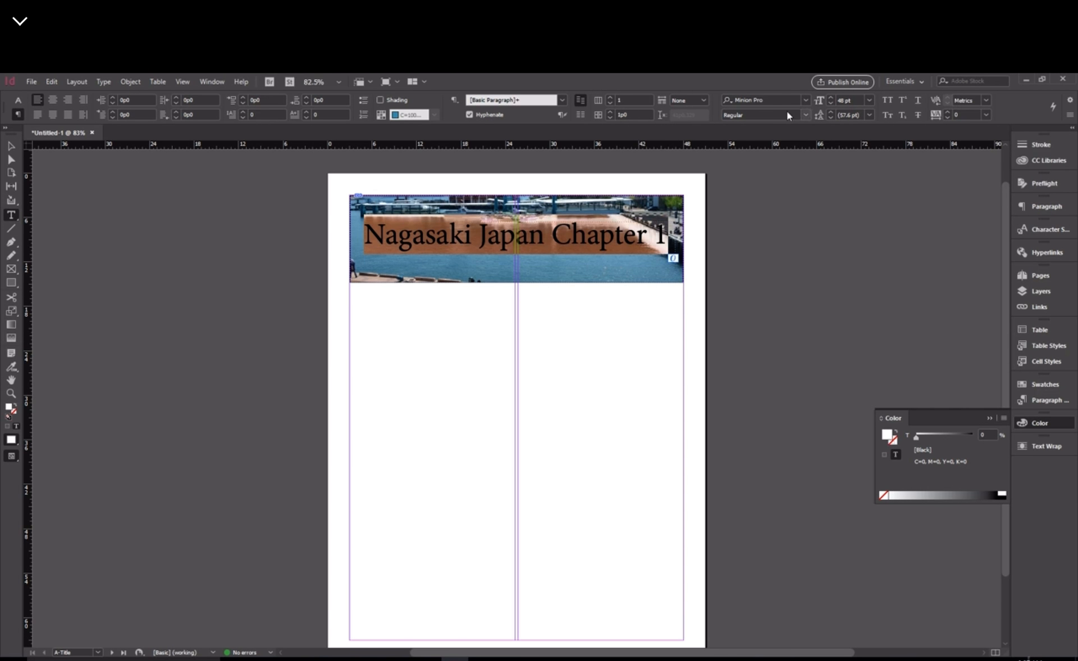
click(805, 115)
click(767, 125)
click(647, 220)
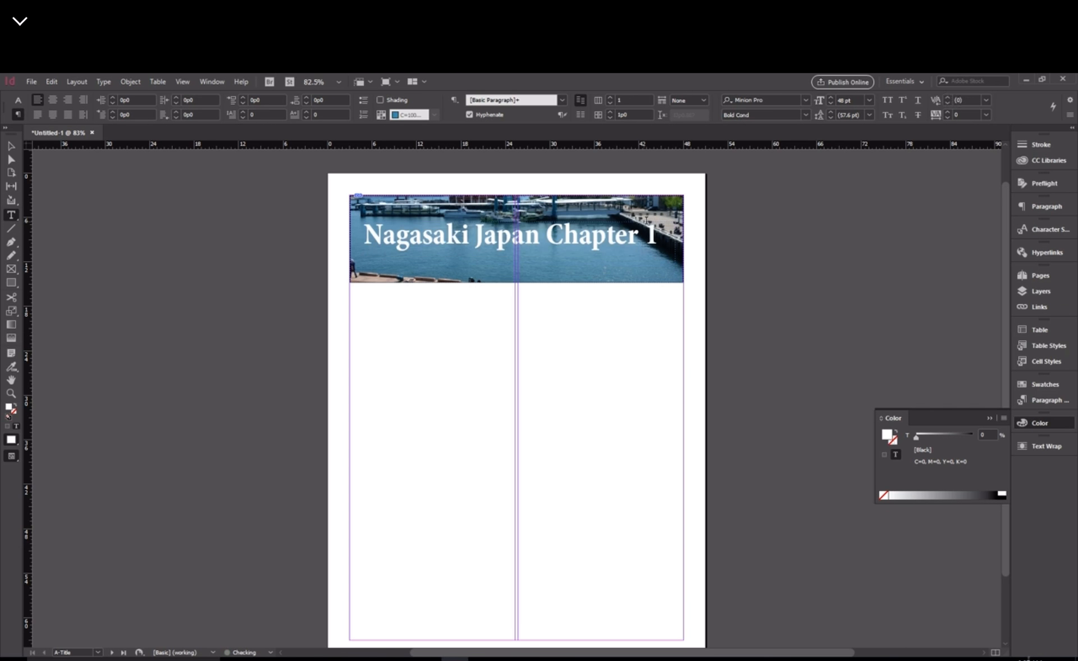
Narrow the title text frame to about 41p0 and shift it right to the banner photo's right edge.
drag(659, 235, 353, 230)
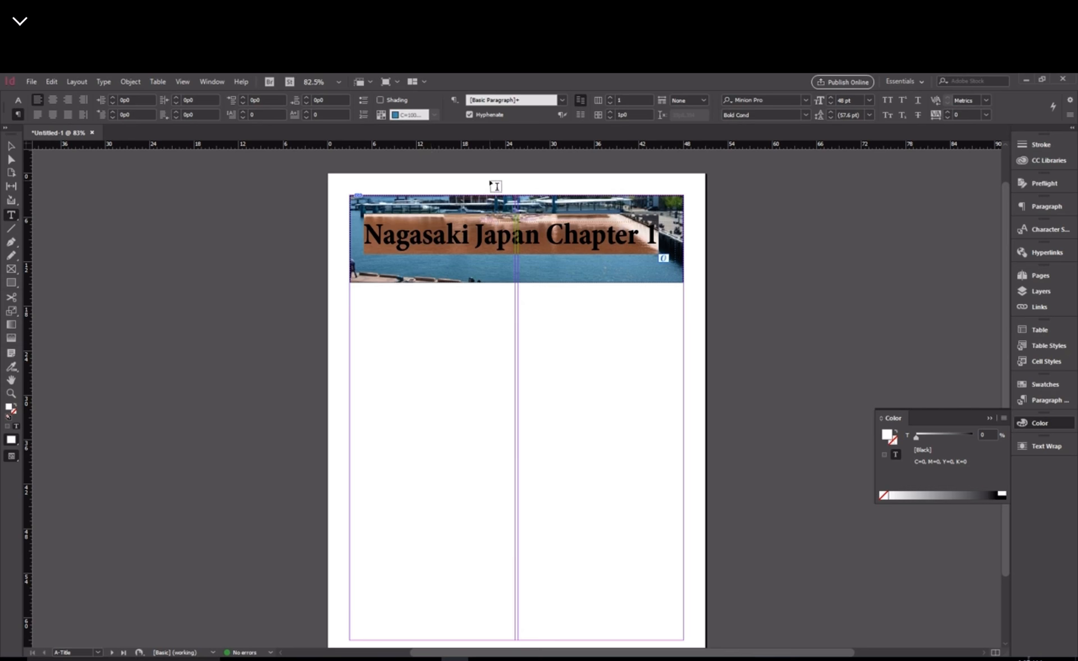
click(10, 146)
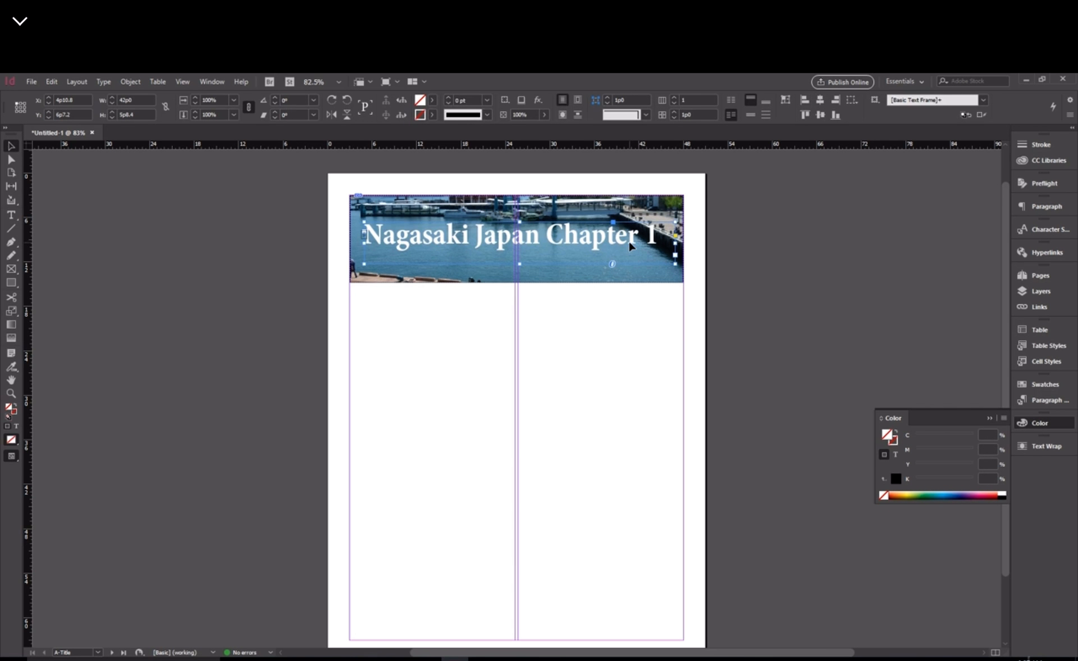
drag(677, 243, 676, 243)
drag(607, 235, 611, 241)
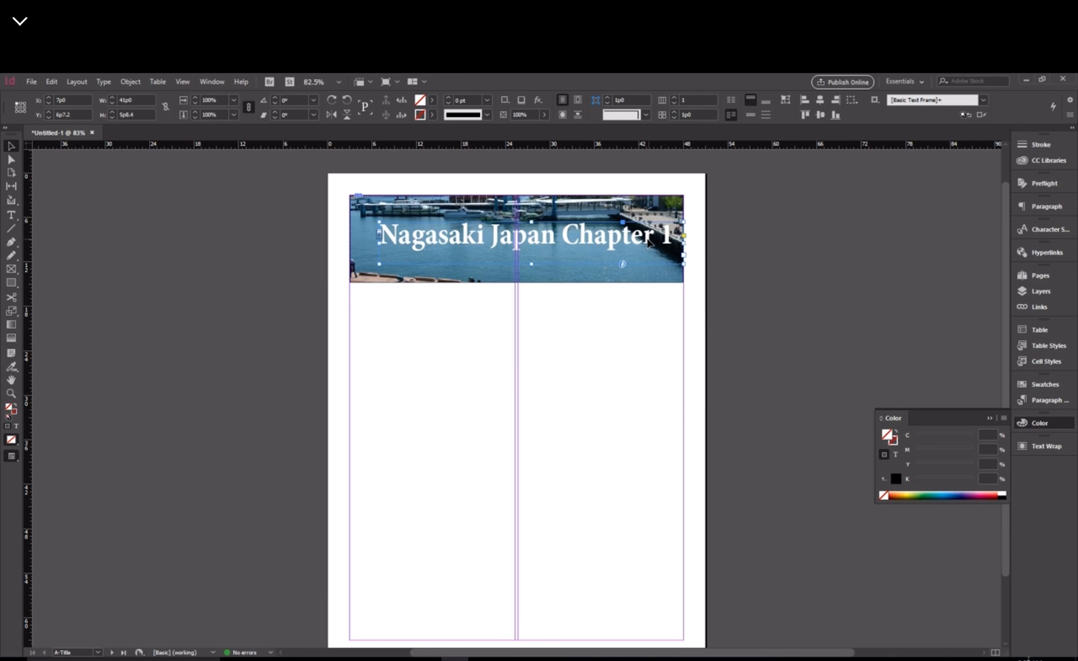
Try to outline the title with a 2 pt stroke on its text frame.
click(450, 99)
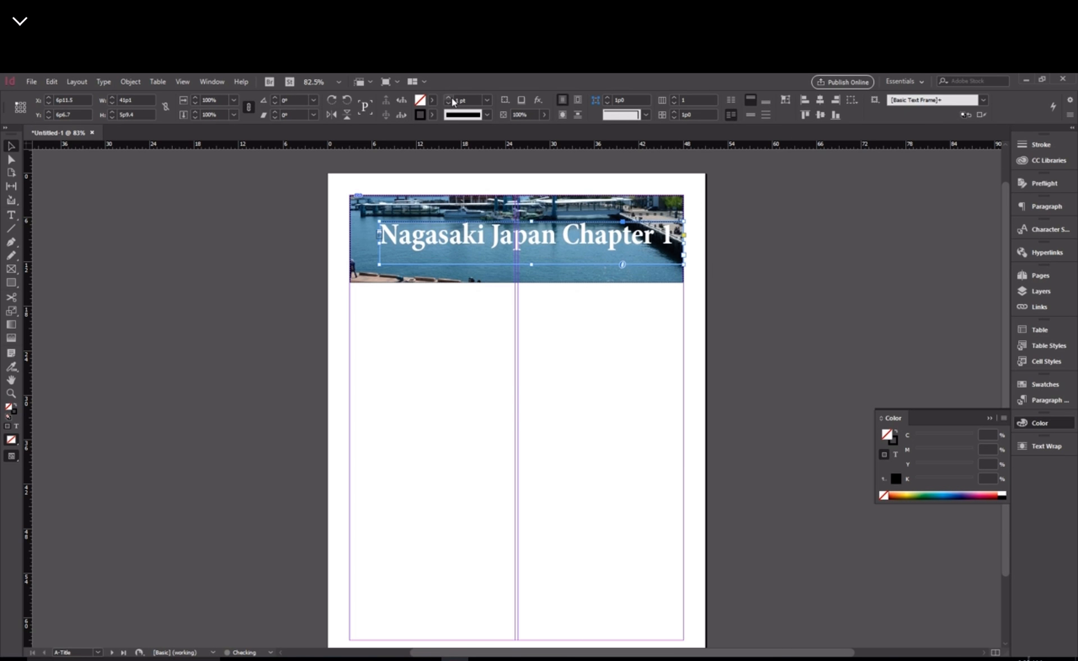
click(452, 98)
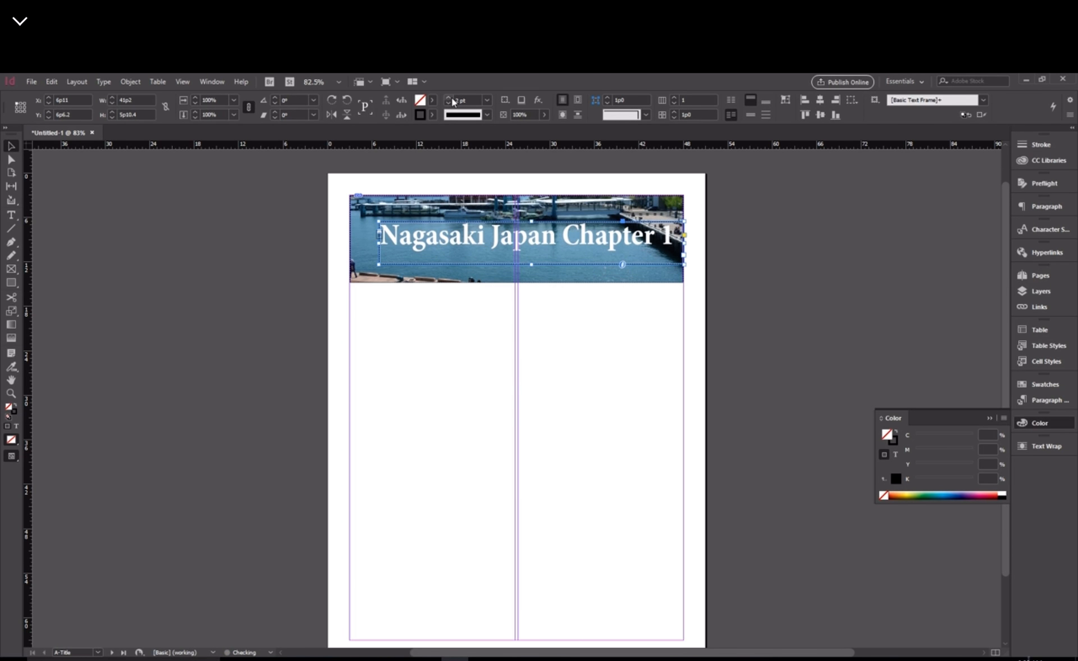
click(712, 233)
Create a new paragraph style from the formatted banner title and name it Title Style.
key(t)
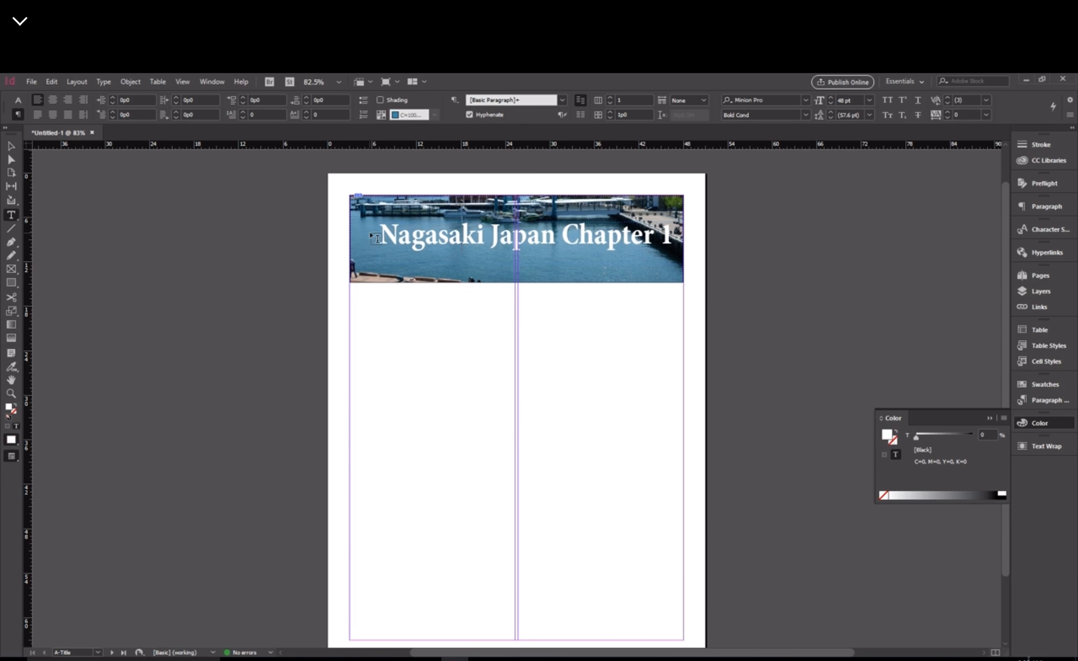
drag(376, 238, 677, 229)
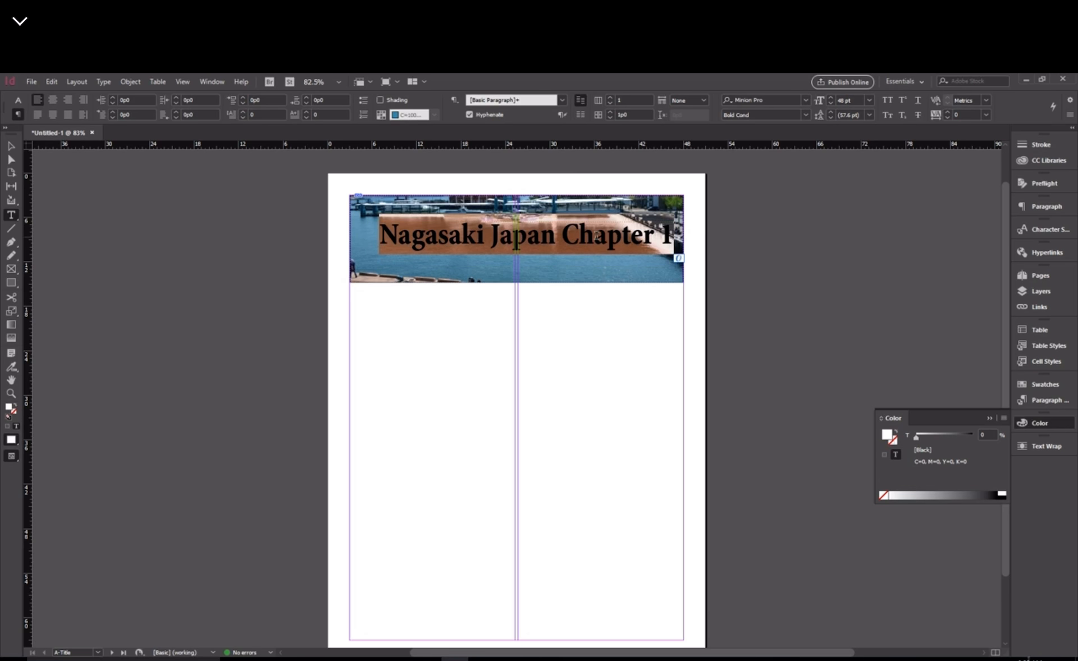
click(1060, 400)
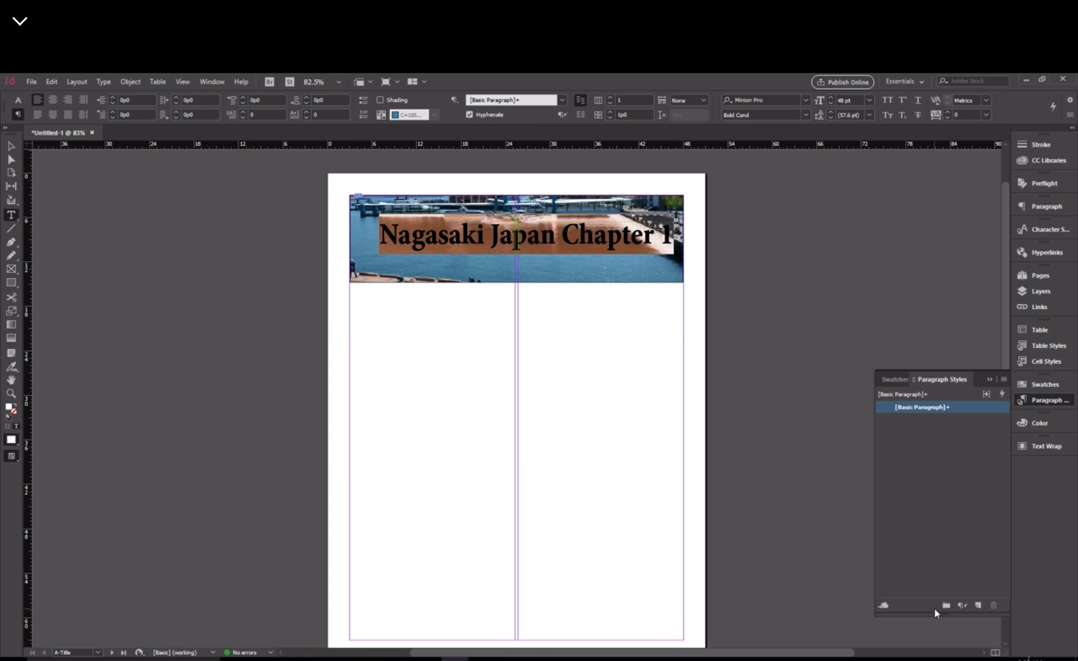
double_click(14, 414)
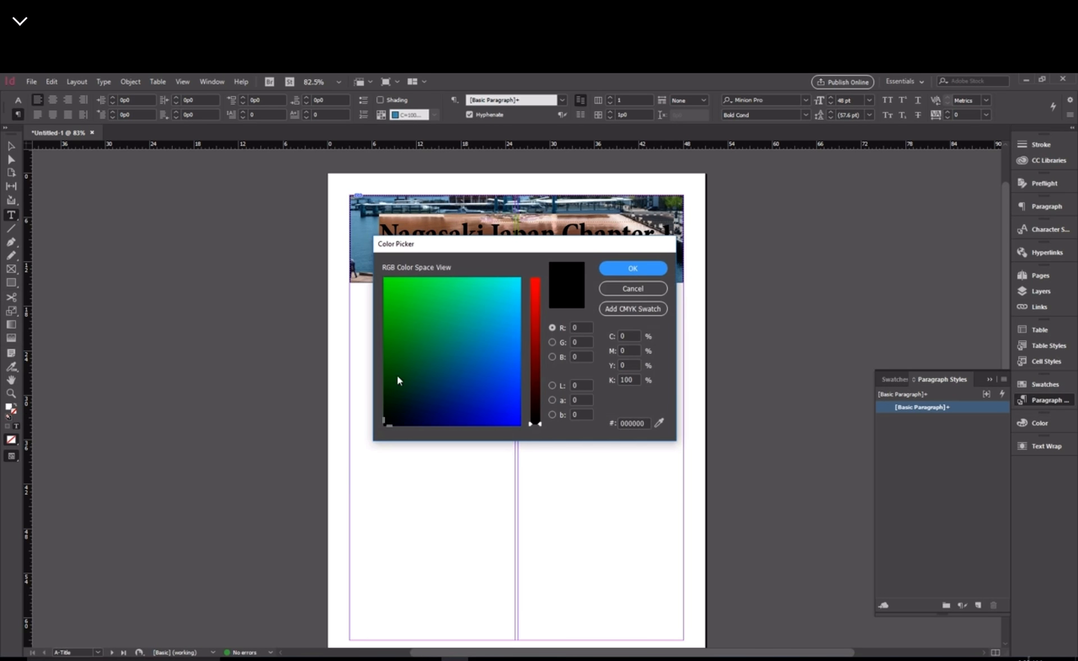
click(645, 287)
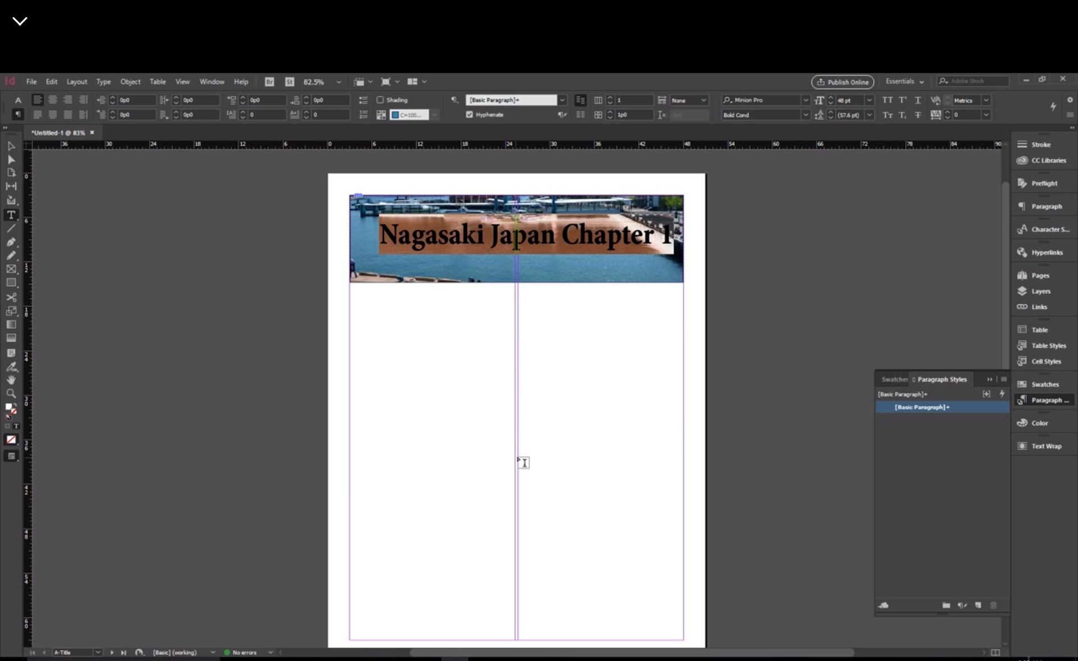
click(965, 606)
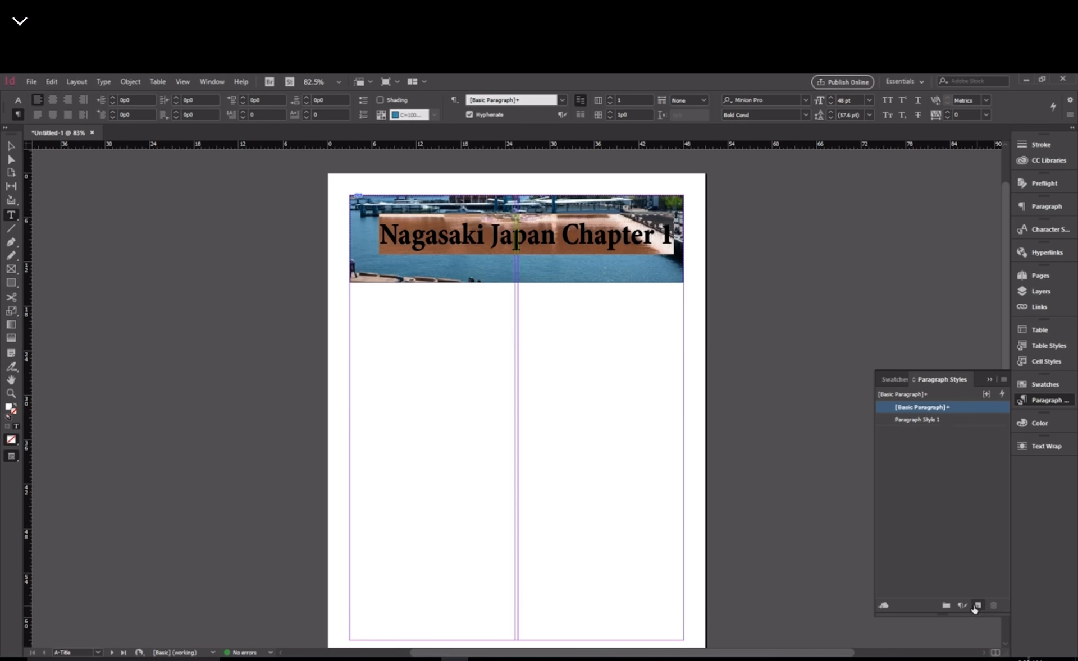
double_click(913, 419)
text(T)
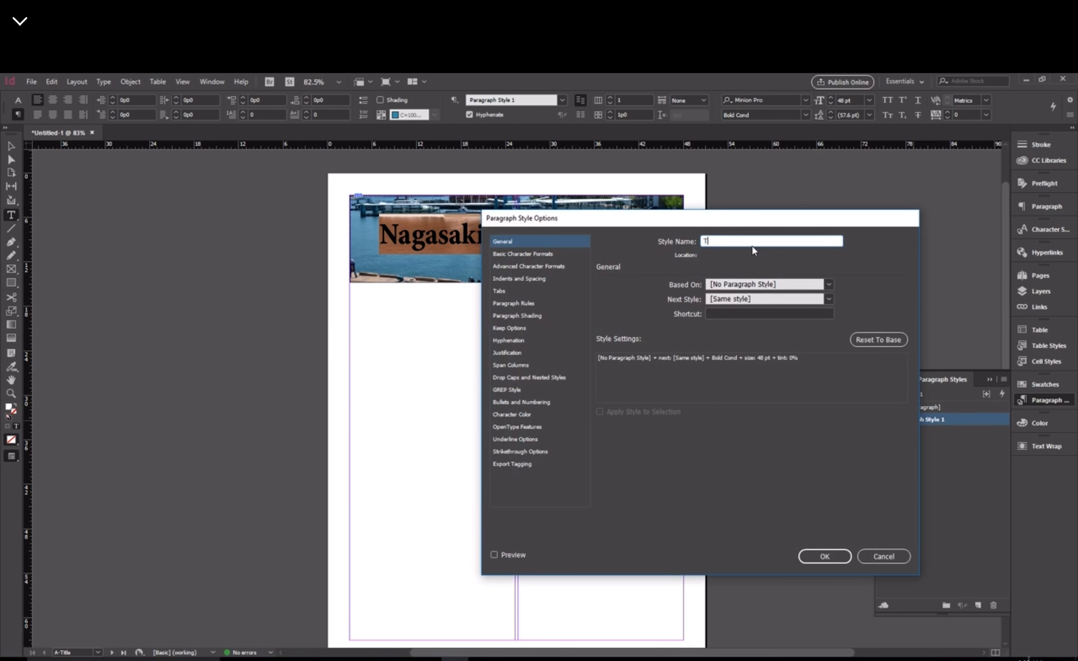
text(itle Style)
Give Title Style a 2 pt [Registration] character stroke, preview it, and save the style options.
click(525, 427)
click(522, 415)
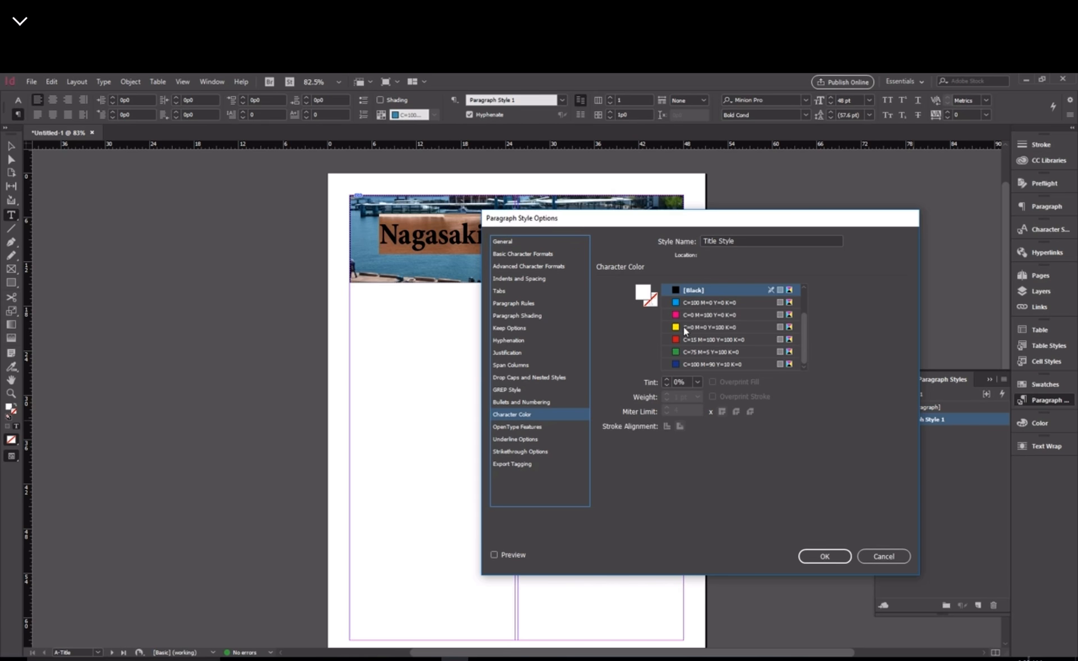
click(654, 302)
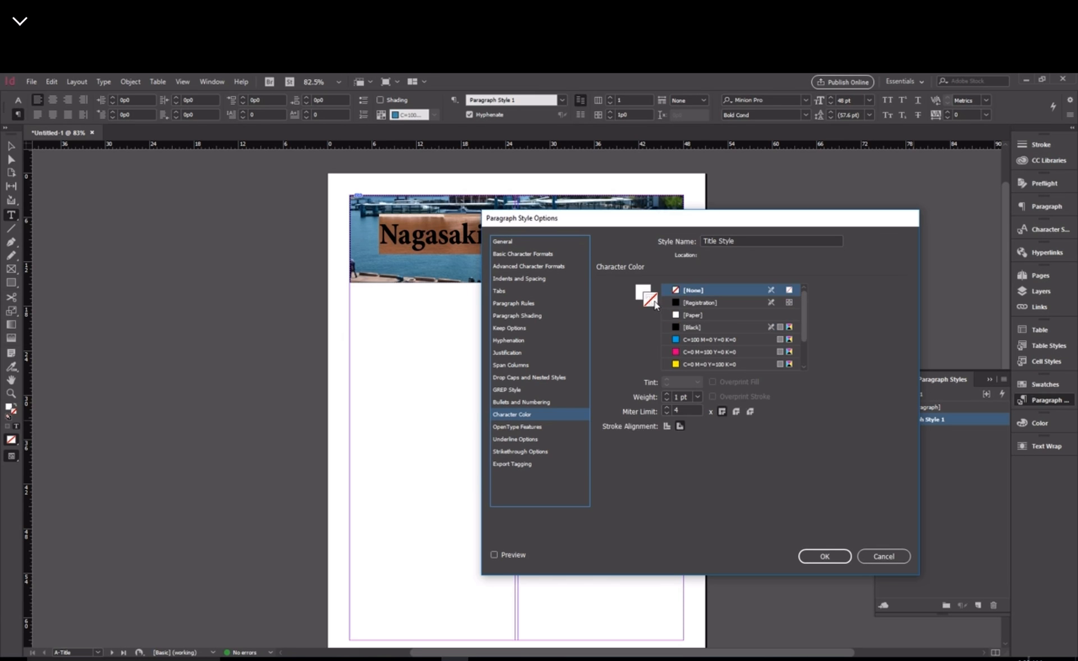
click(689, 305)
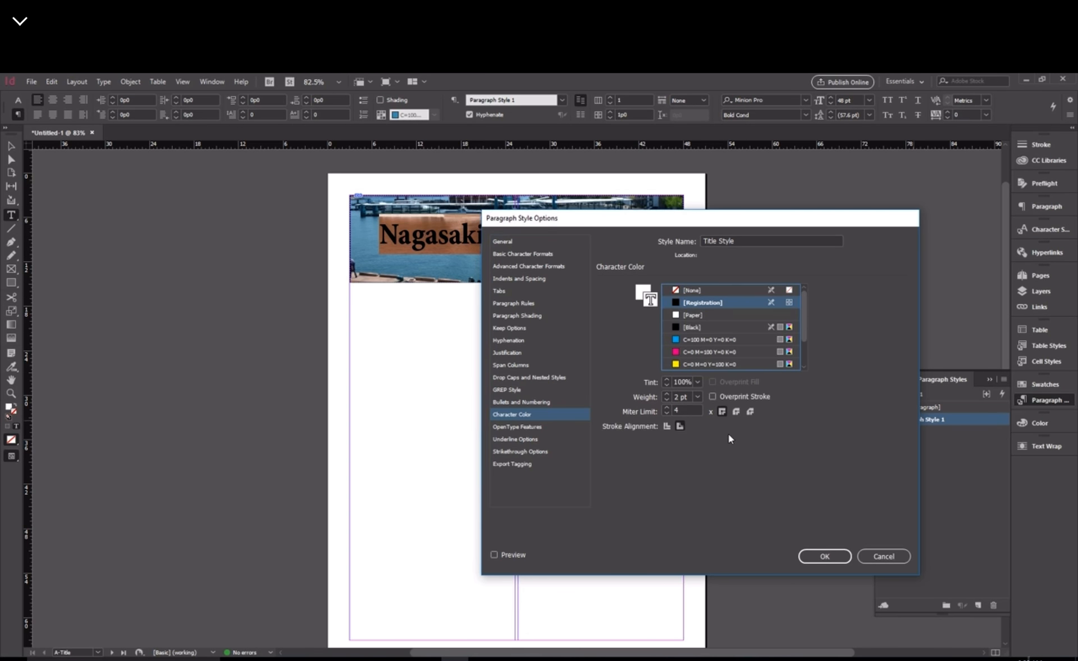
click(494, 554)
drag(724, 217, 859, 253)
click(957, 591)
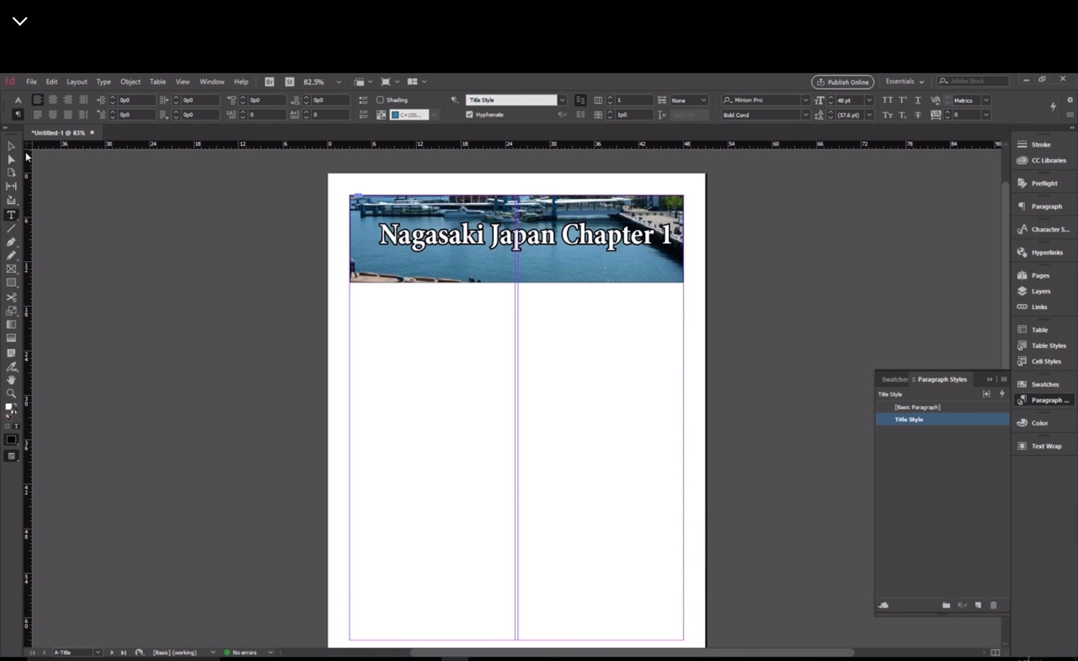
Shift the title text frame slightly left over the banner photo, to about X 6p3.6.
click(10, 146)
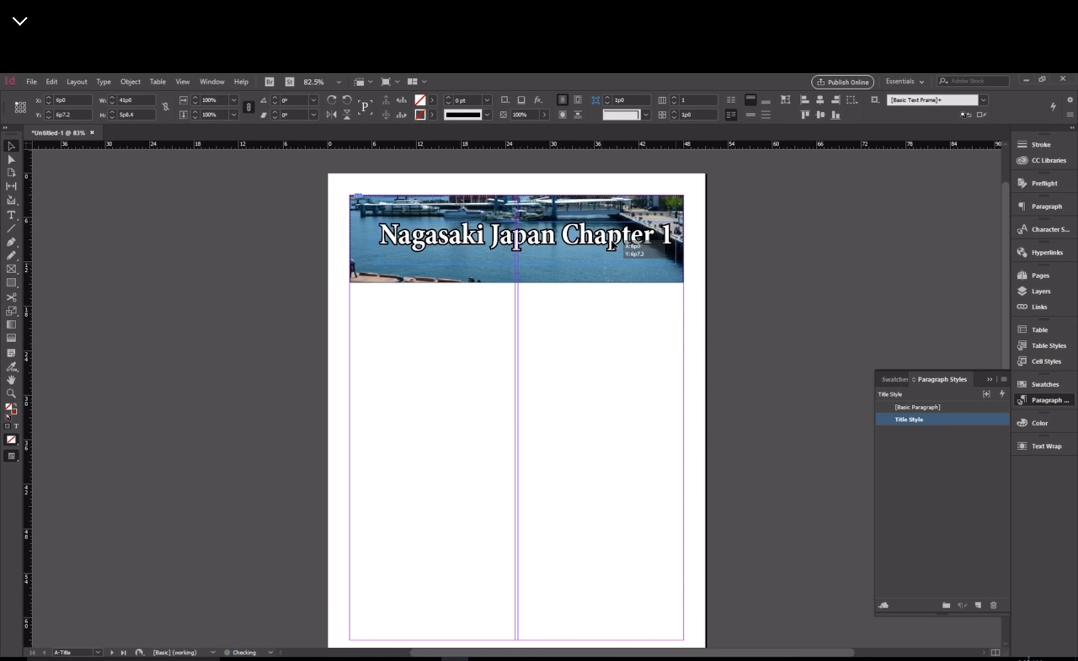
drag(613, 245, 615, 245)
click(628, 382)
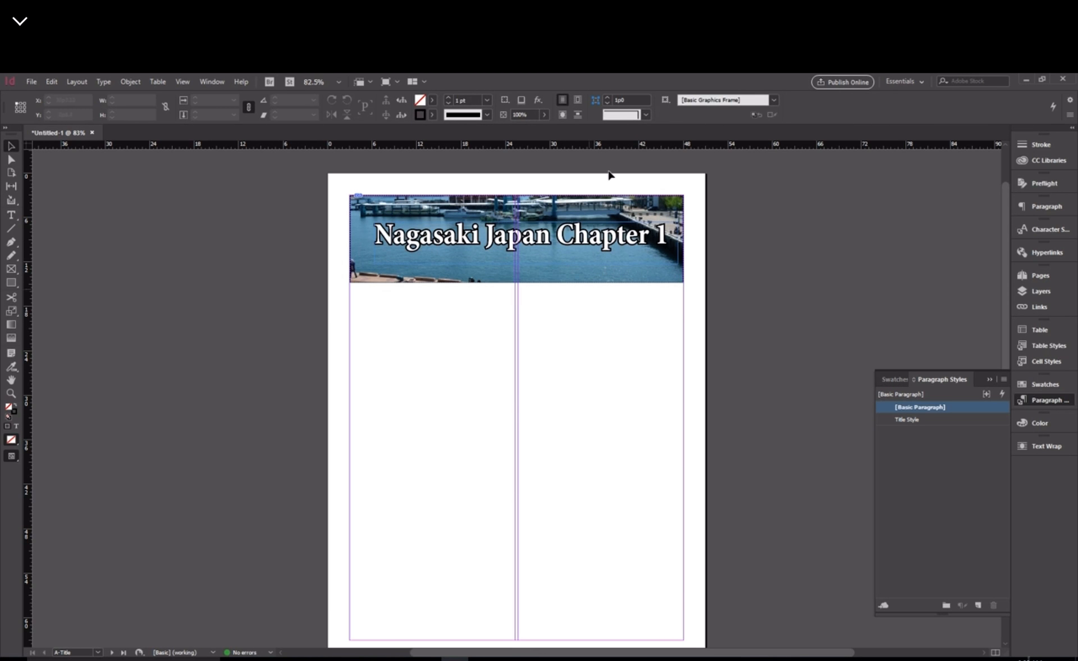
click(672, 238)
click(662, 342)
In preview mode, nudge the title frame left to X 5p11.6 and shorten it to about 4p2.4 high.
key(w)
click(633, 230)
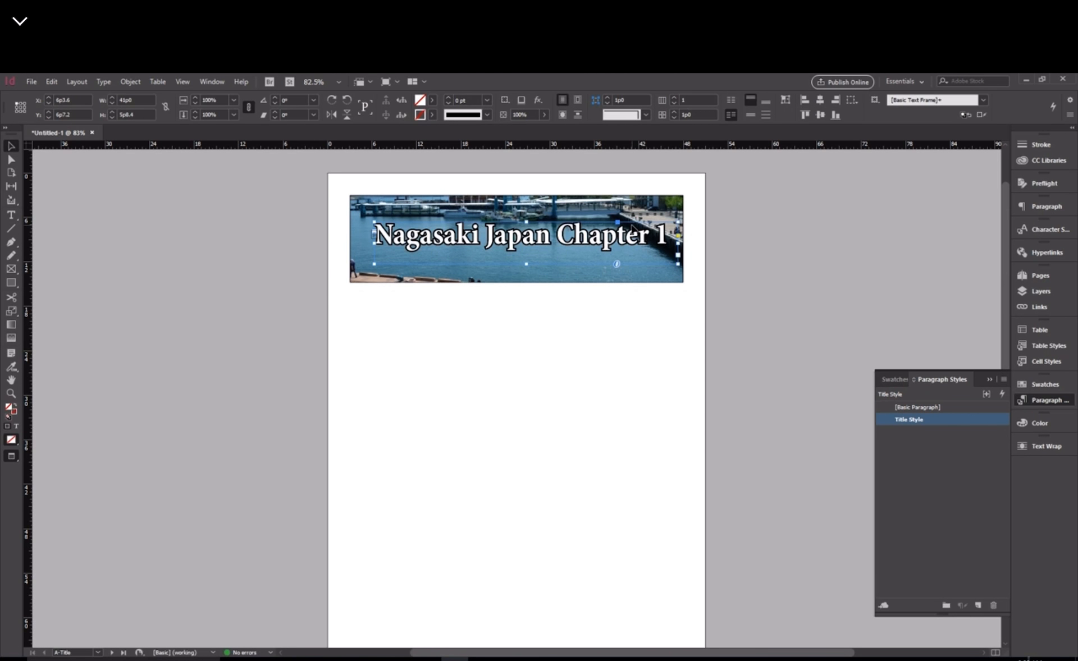
key(Left)
key(Left)
key(Left)
key(Left)
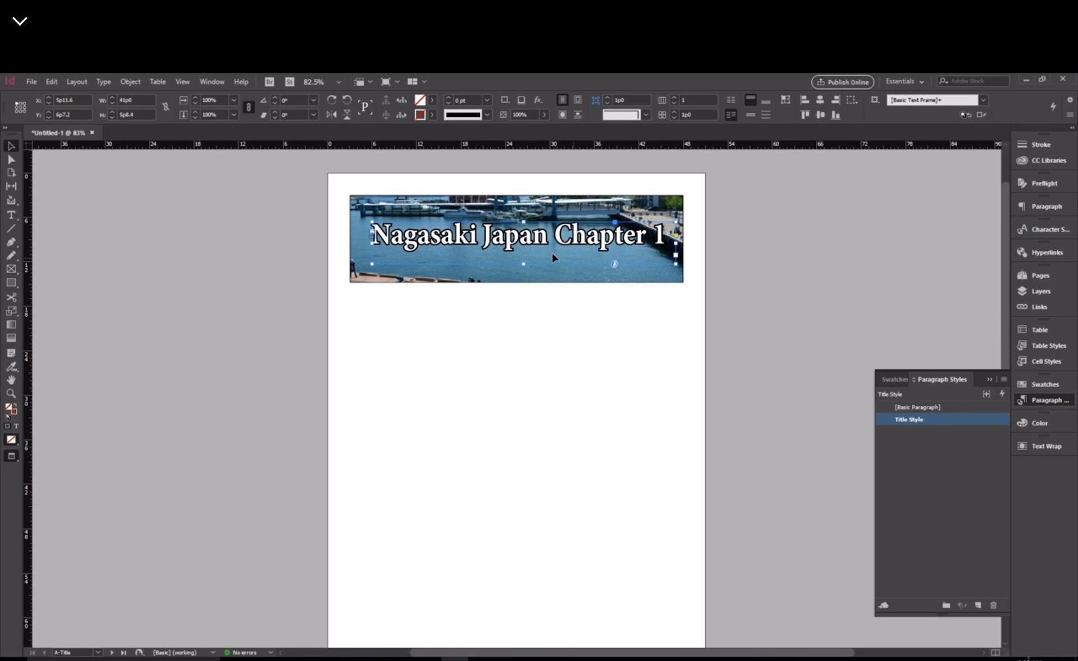
drag(523, 263, 526, 252)
click(529, 282)
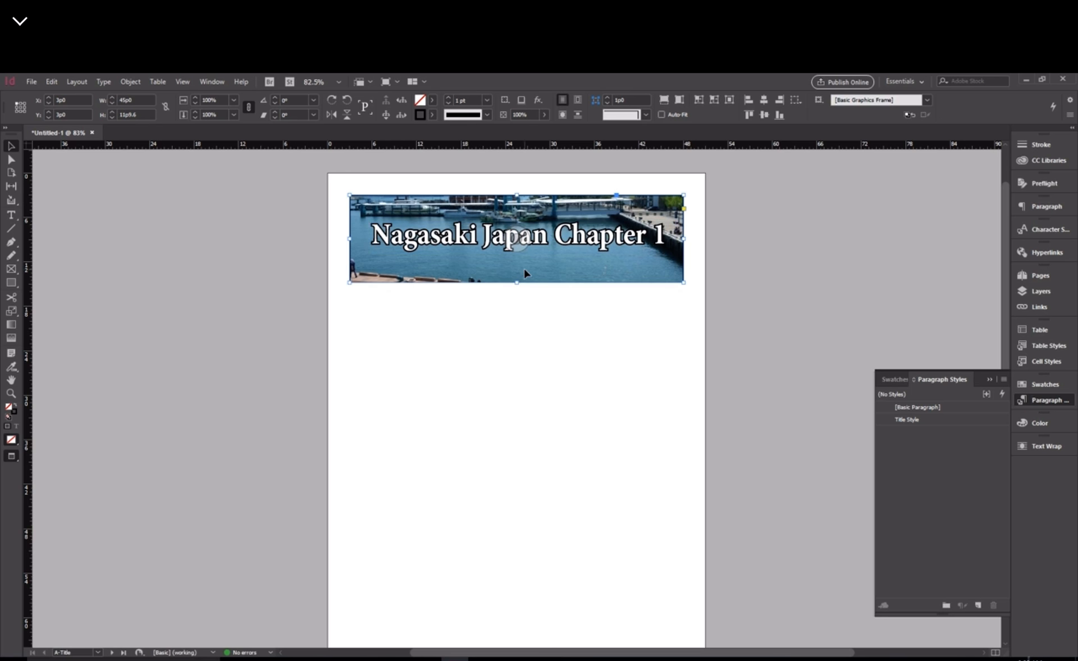
drag(531, 265, 529, 264)
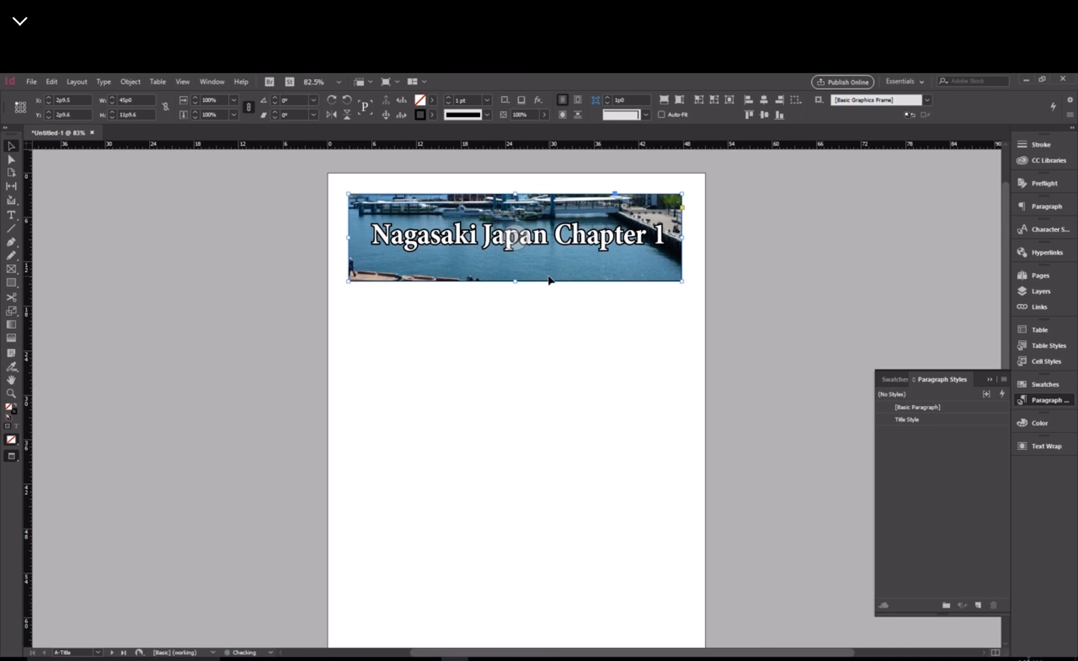
click(592, 346)
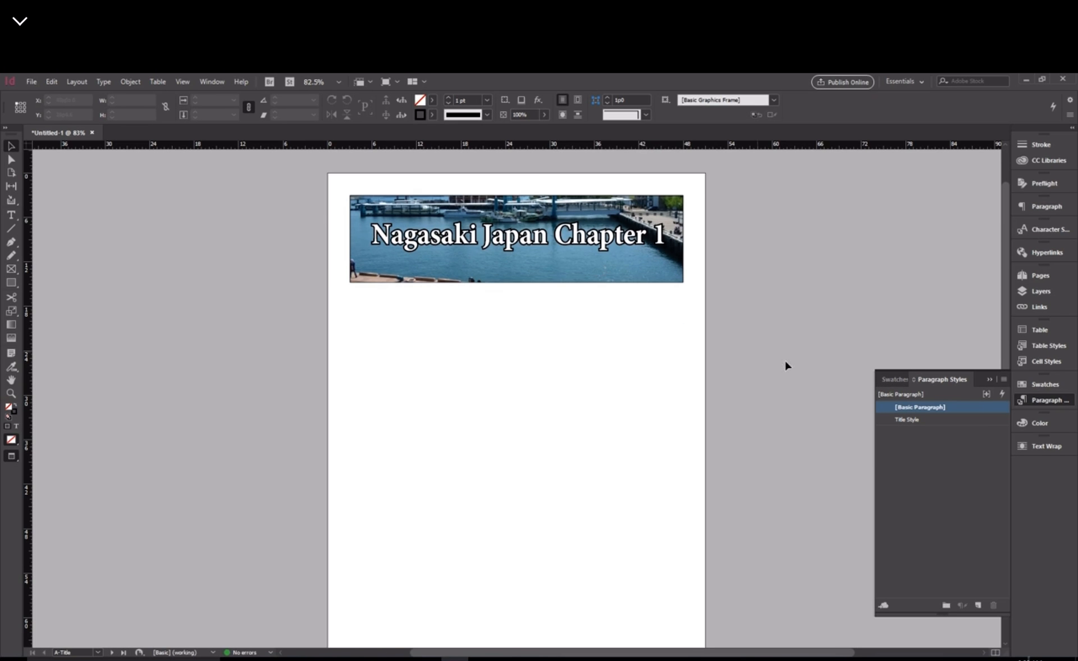
Examine the banner title's paragraph style and colour swatch, and the document's list of master and document pages.
click(906, 419)
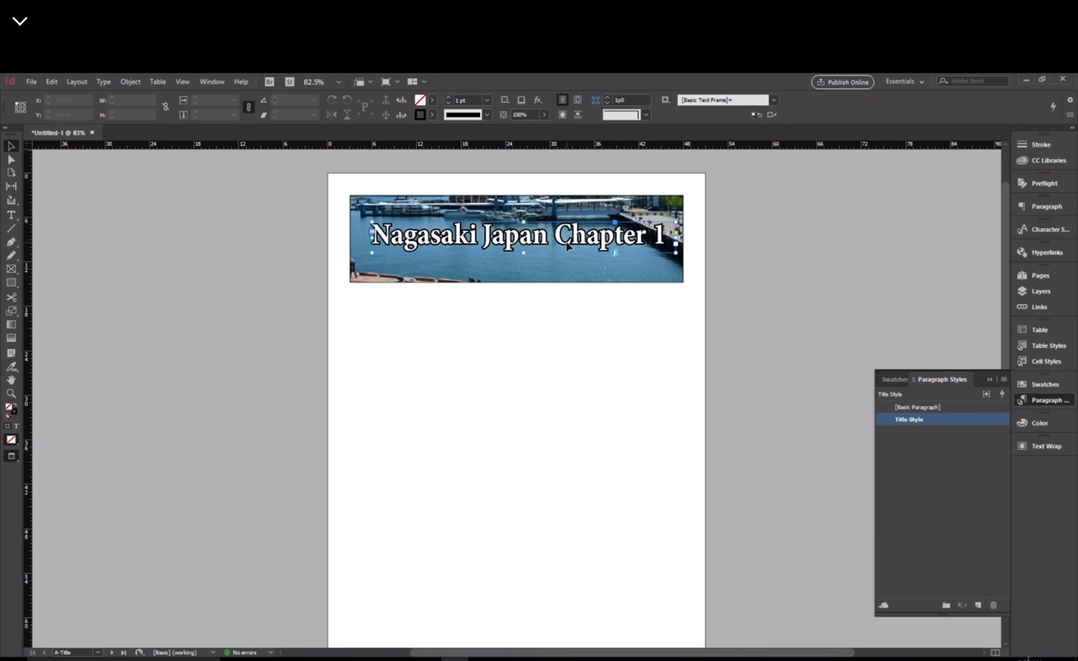
click(657, 242)
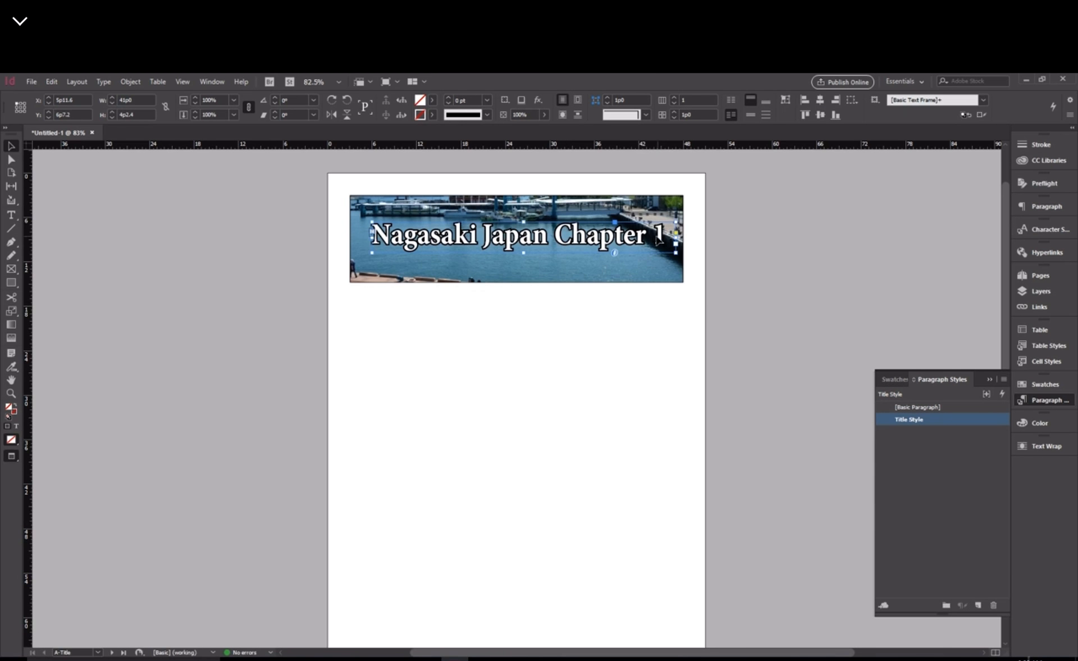
click(660, 310)
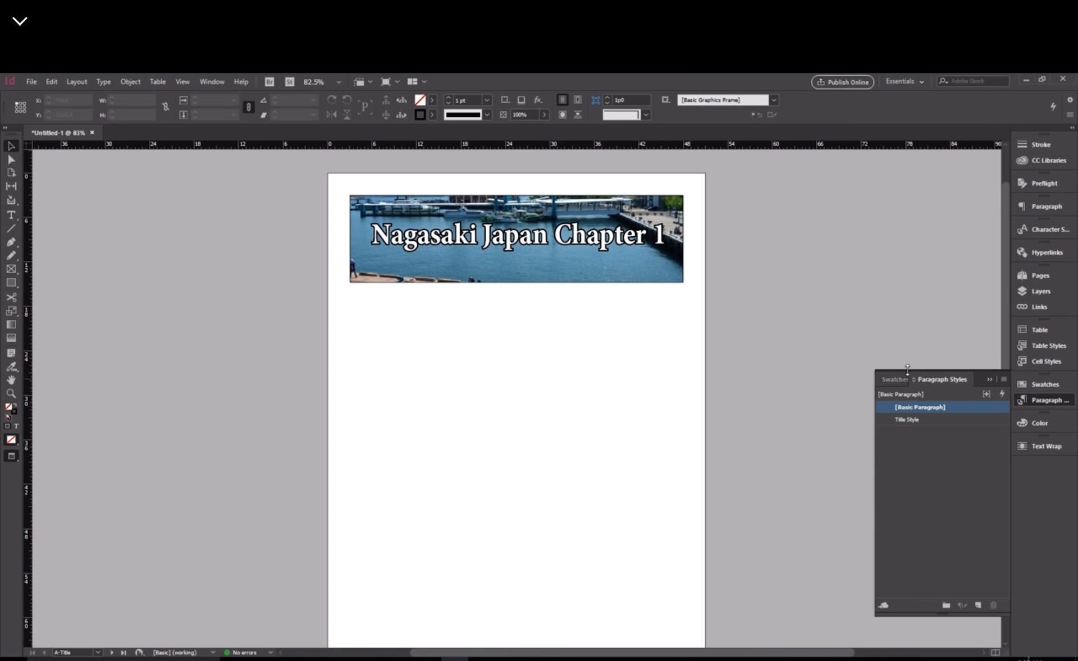
scroll(537, 241, down, 2)
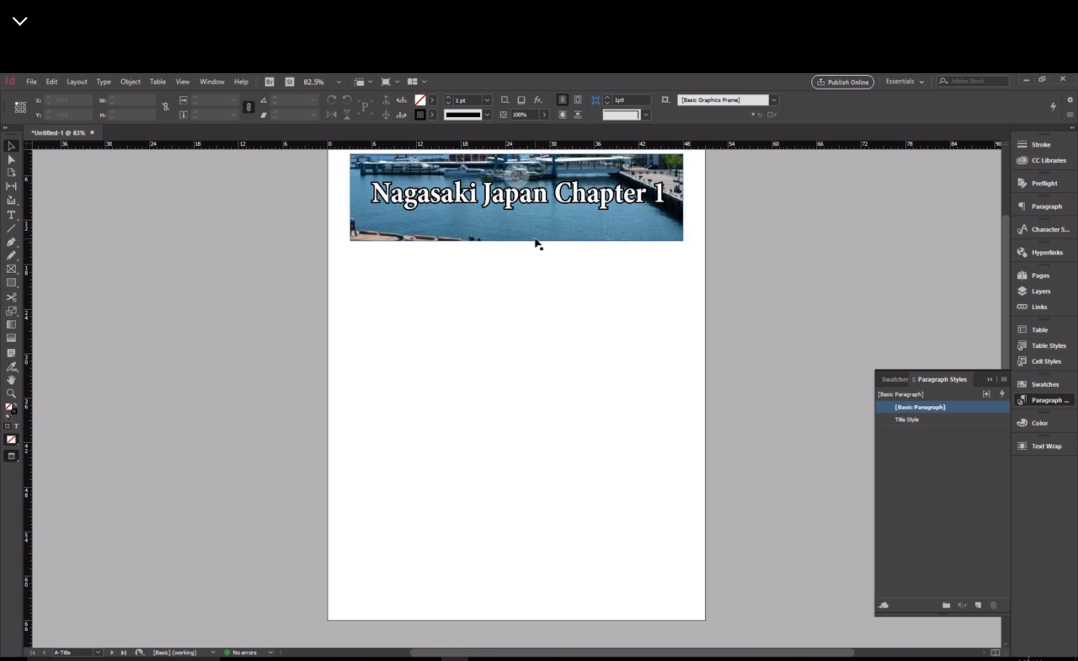
scroll(619, 287, up, 2)
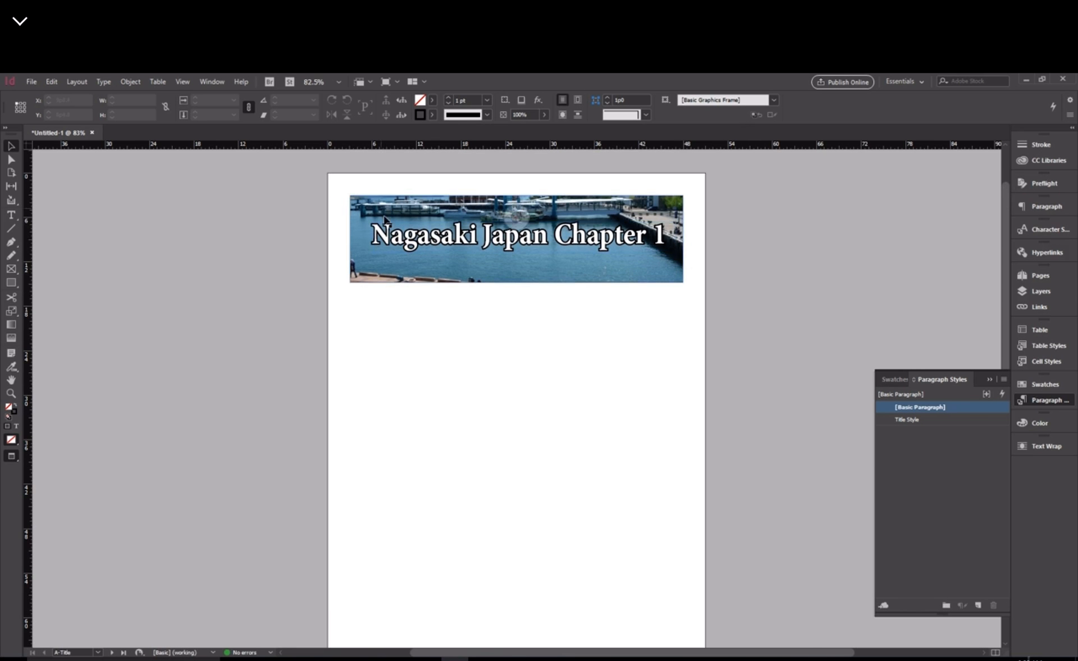
double_click(654, 235)
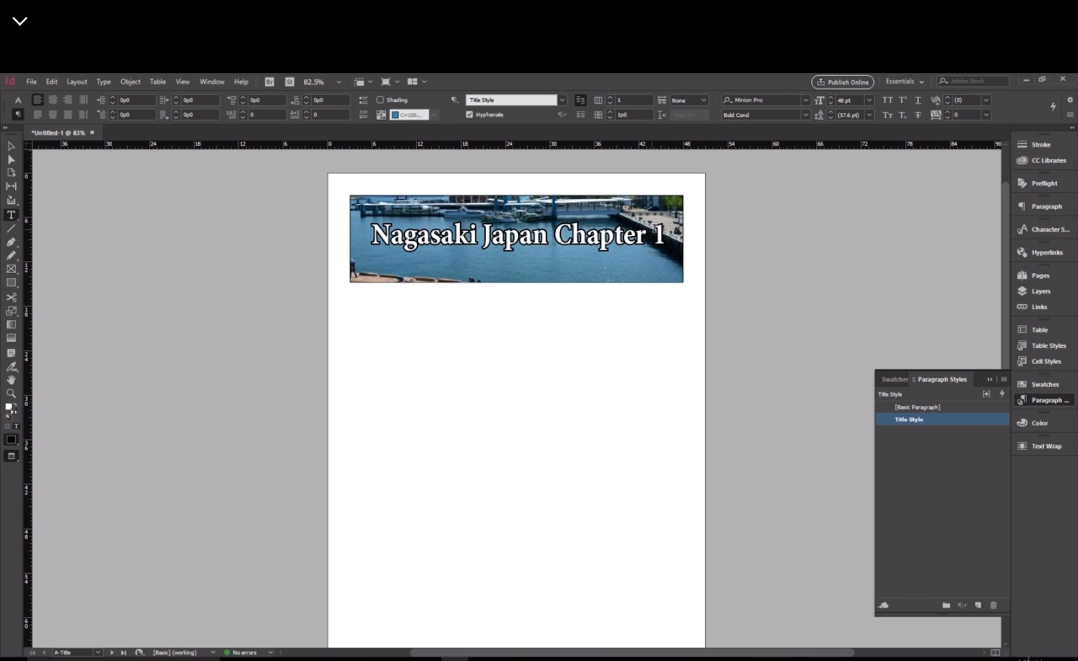
click(667, 232)
click(901, 383)
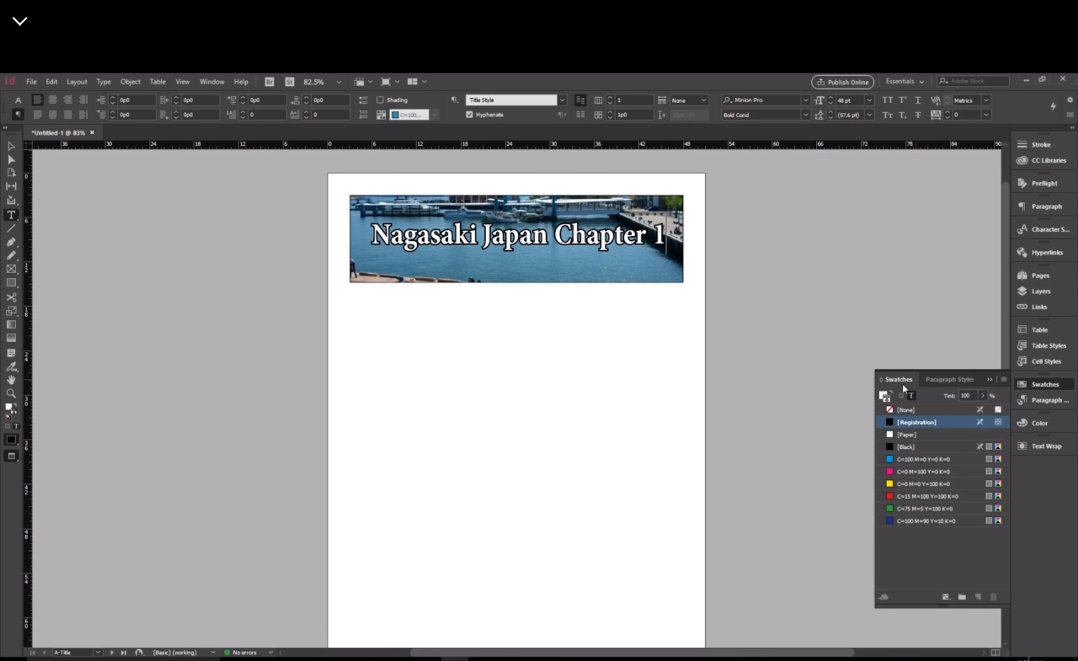
click(954, 384)
click(954, 380)
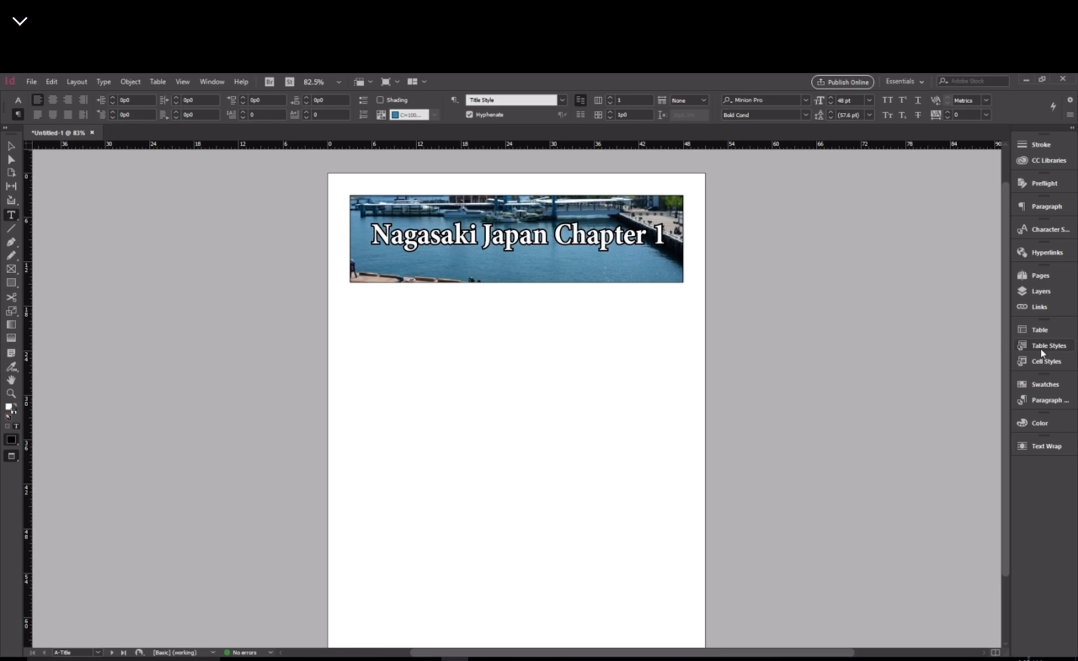
click(1040, 275)
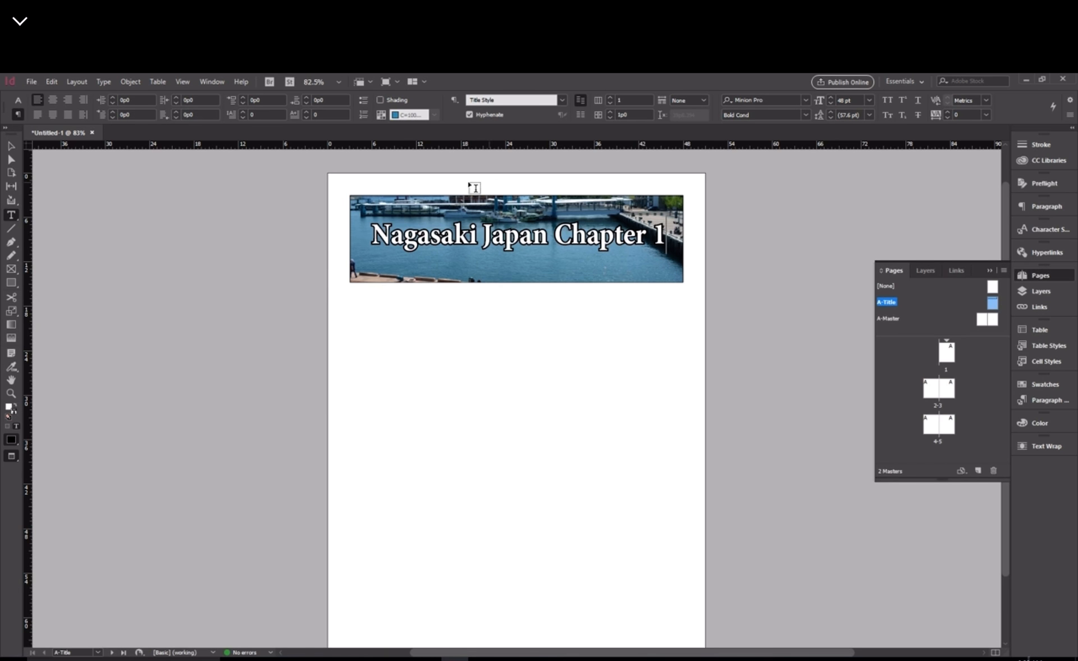
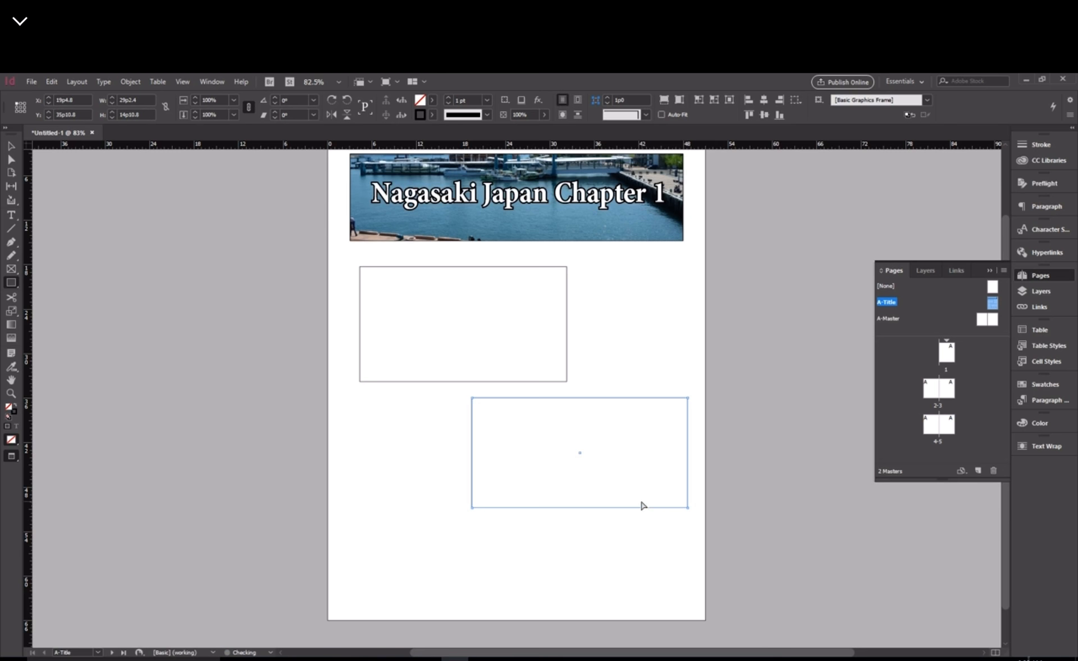
Undo the last rectangle on the title master and move the remaining wide one down to about Y 29p10.8.
key(ctrl+z)
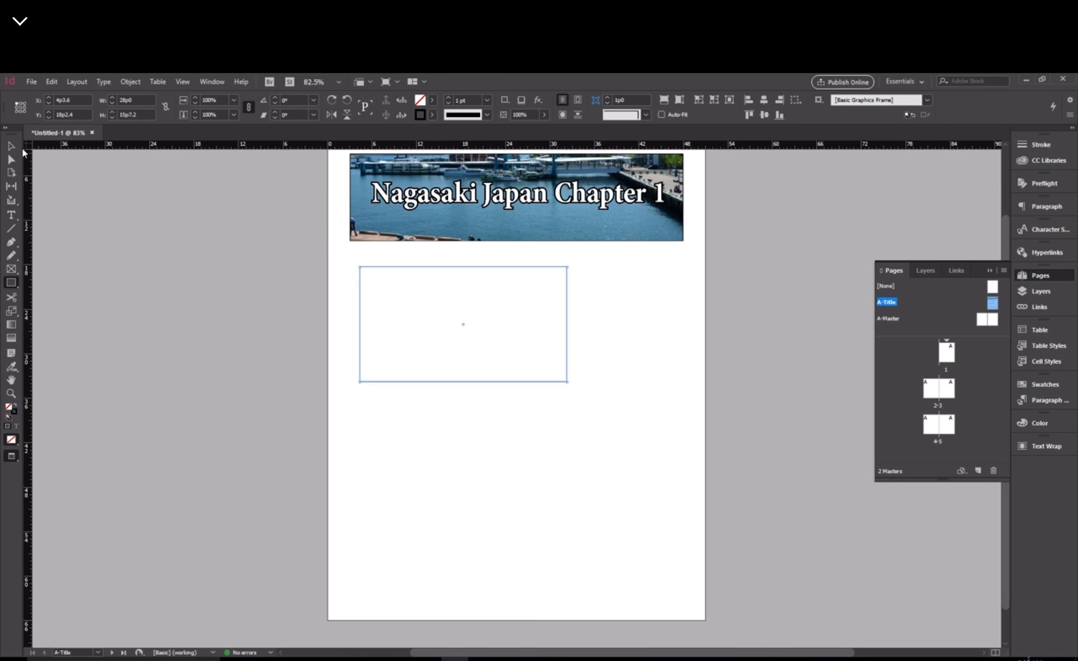
click(11, 146)
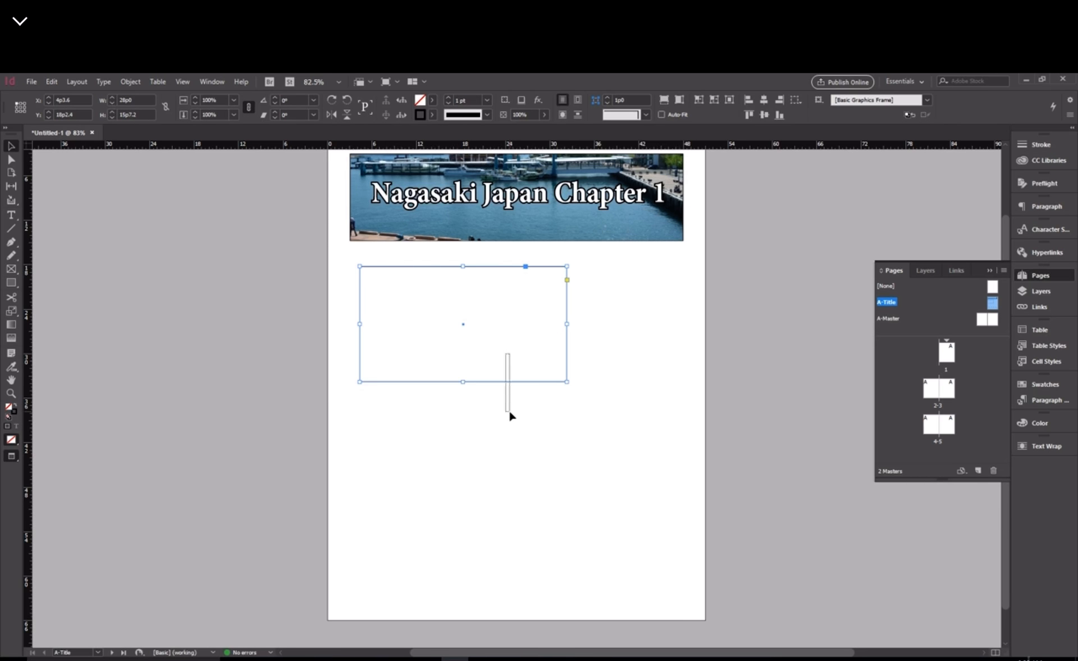
drag(490, 383, 491, 470)
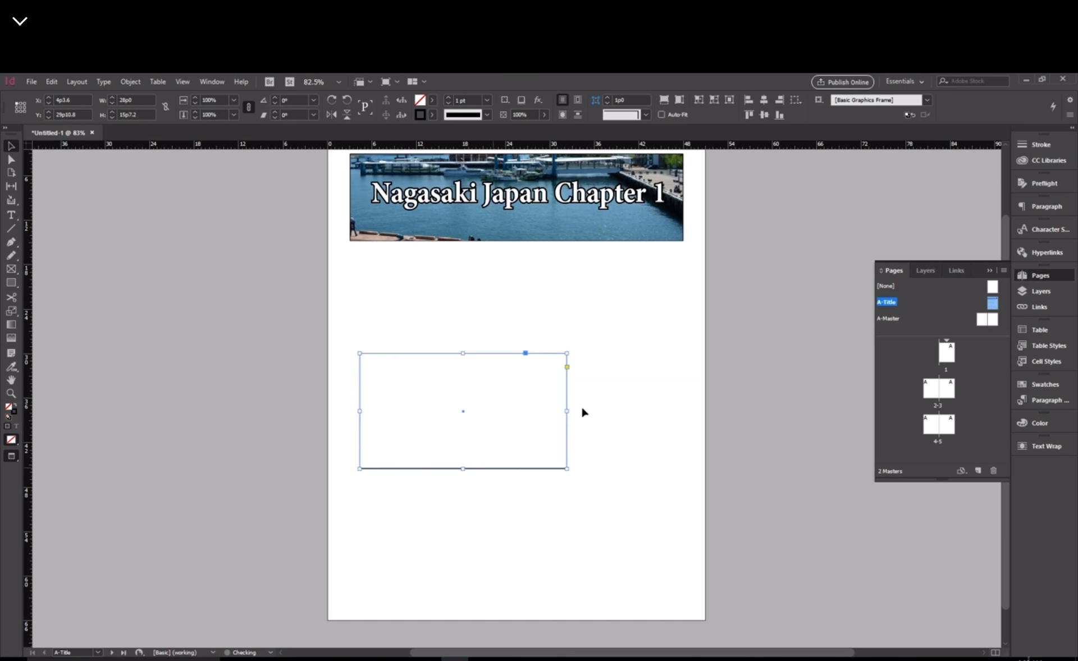
Draw a tall rectangle about 13p2.4 by 23p9.6 beside the wide one, and select the text frame below them.
click(12, 283)
mouse_move(589, 289)
mouse_down()
mouse_move(647, 470)
mouse_move(699, 469)
mouse_move(684, 469)
mouse_up()
key(v)
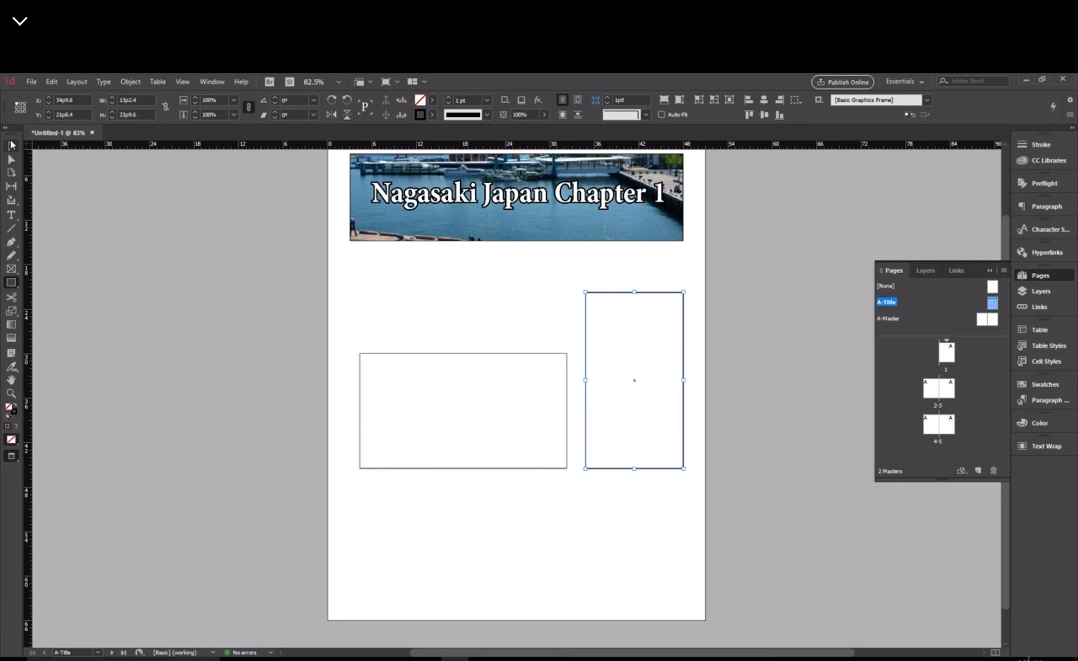
click(334, 468)
click(429, 553)
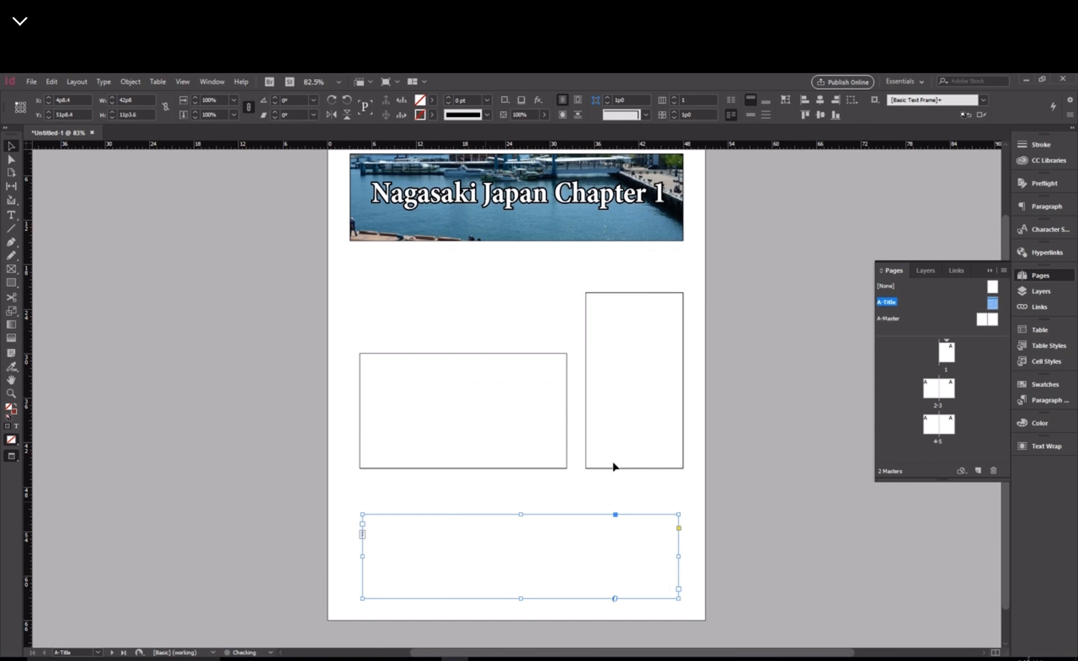
key(Left)
Undo all the trial frames below the banner on the title master.
key(ctrl+z)
key(ctrl+z)
key(ctrl+z)
key(ctrl+z)
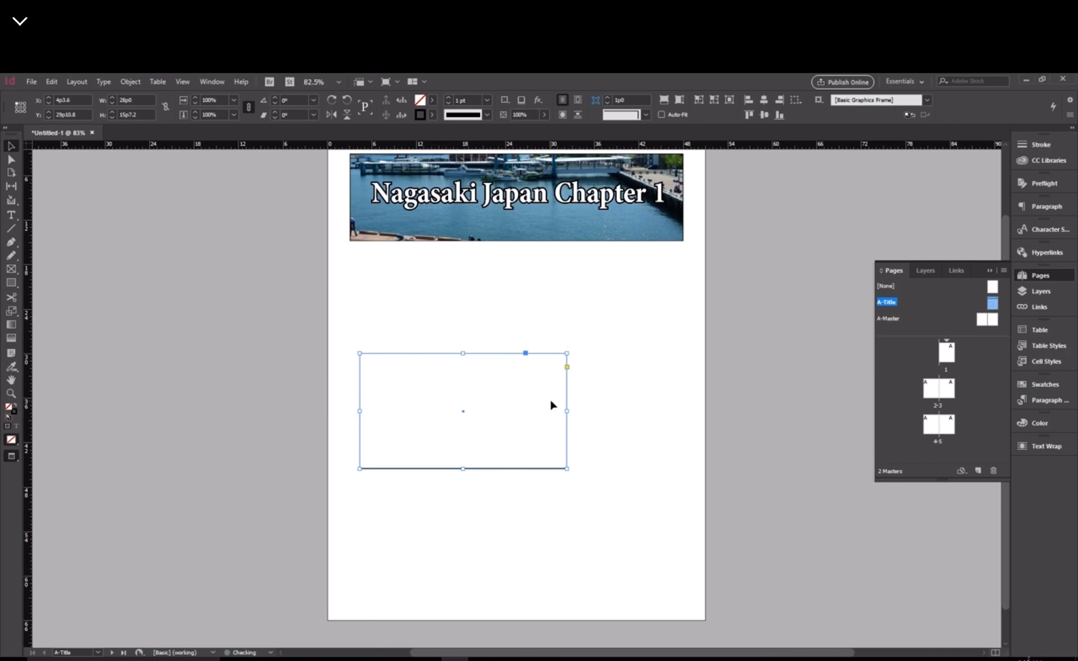
key(ctrl+z)
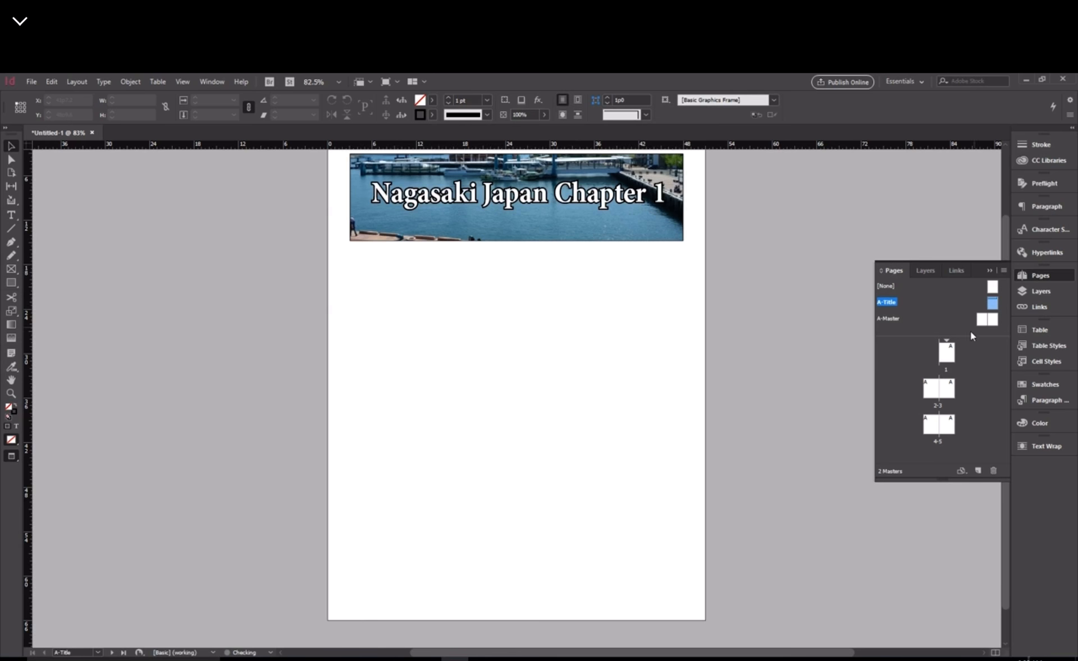
Go to page 1 and apply the A-Title master to it.
double_click(946, 353)
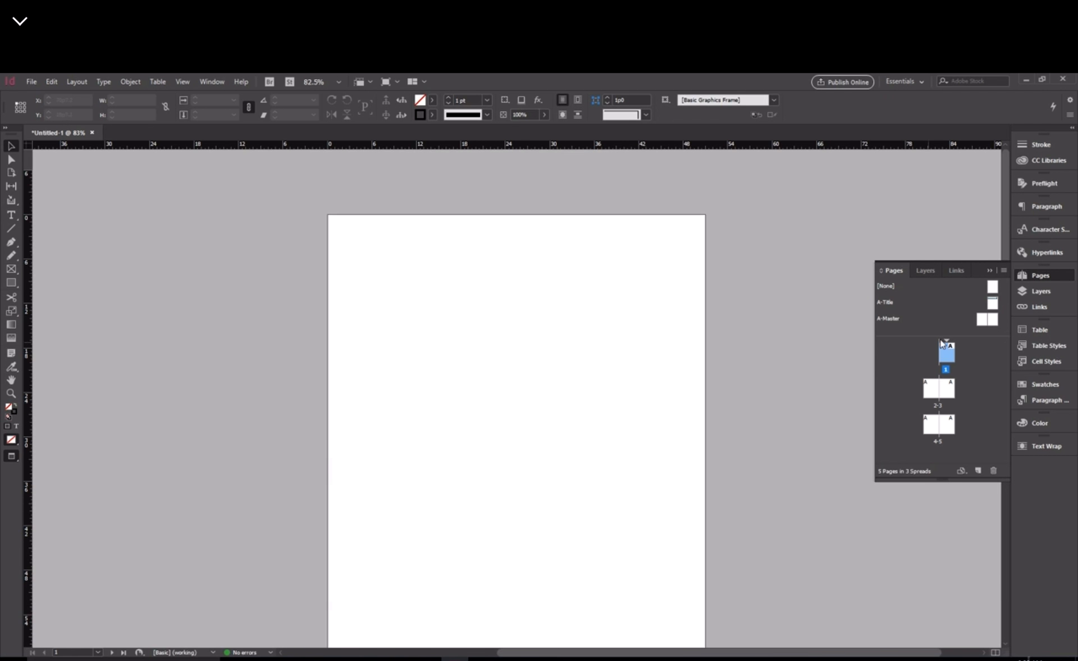
right_click(943, 343)
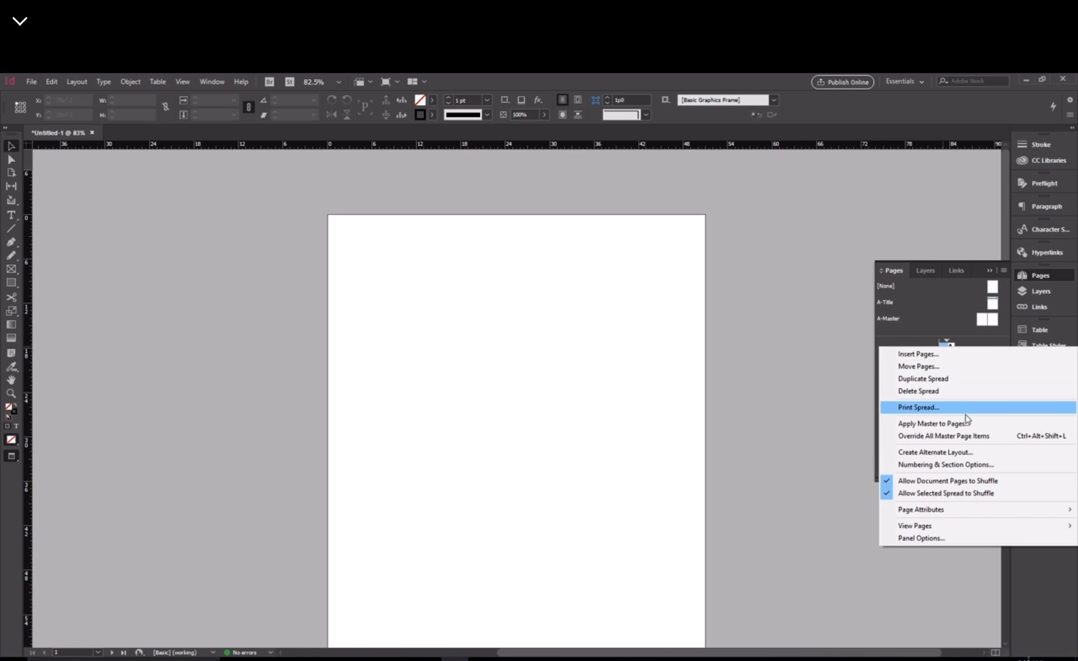
click(926, 424)
click(572, 355)
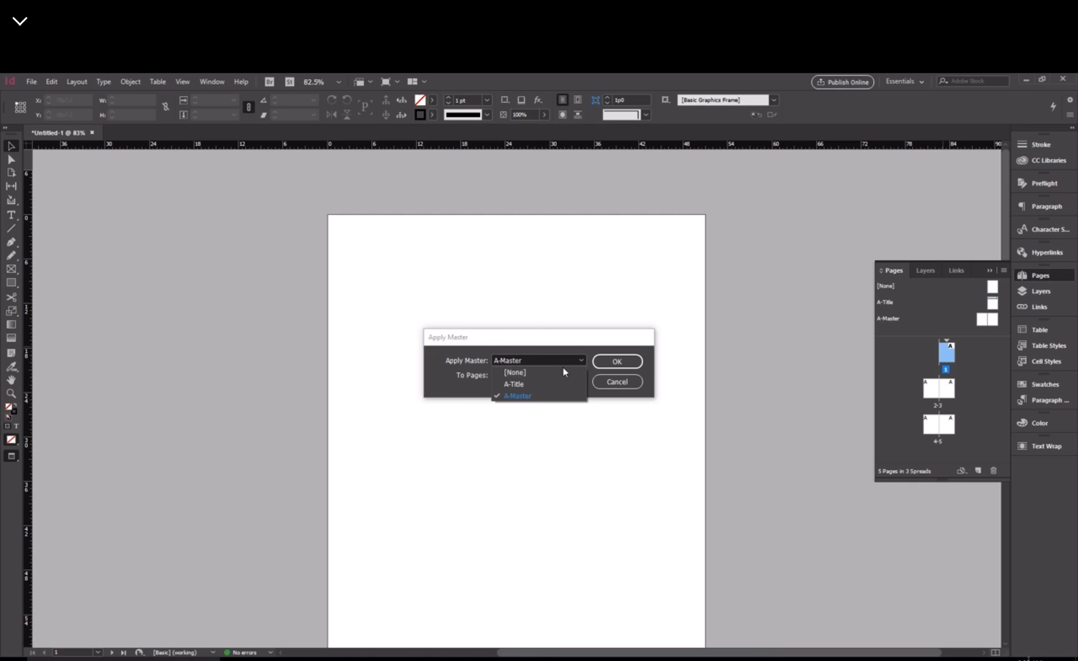
click(544, 381)
click(617, 362)
scroll(537, 333, down, 3)
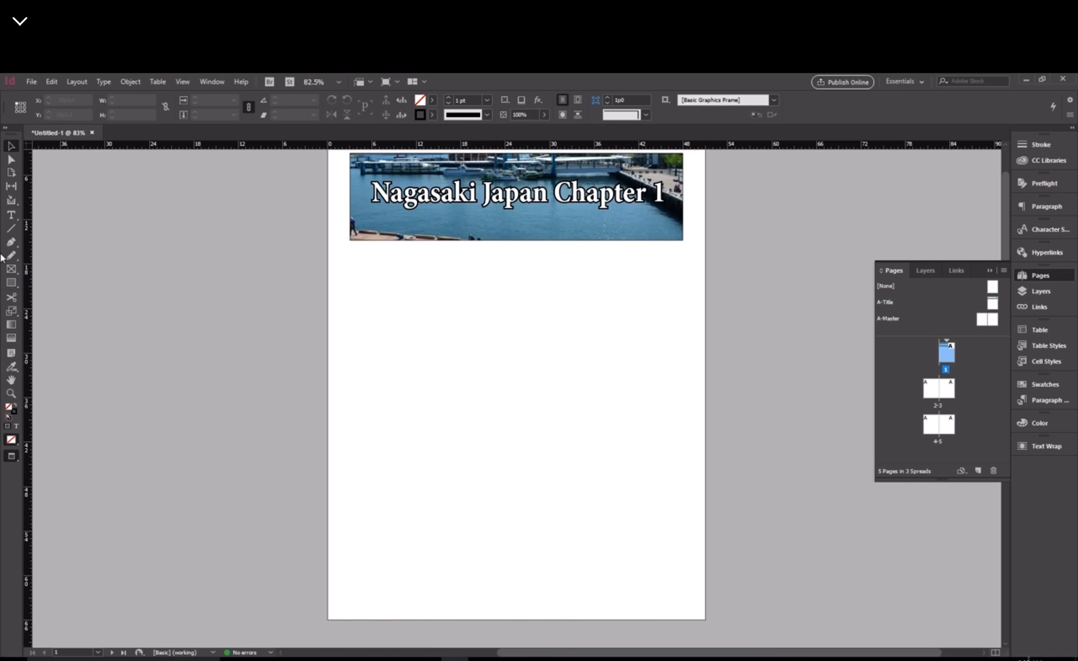
Draw two rectangles below page 1's banner: a wide one about 27p10.8 by 16p3.6 and a tall one about 14p6 by 29p10.8.
click(11, 283)
drag(358, 279, 565, 399)
drag(583, 279, 690, 499)
click(14, 149)
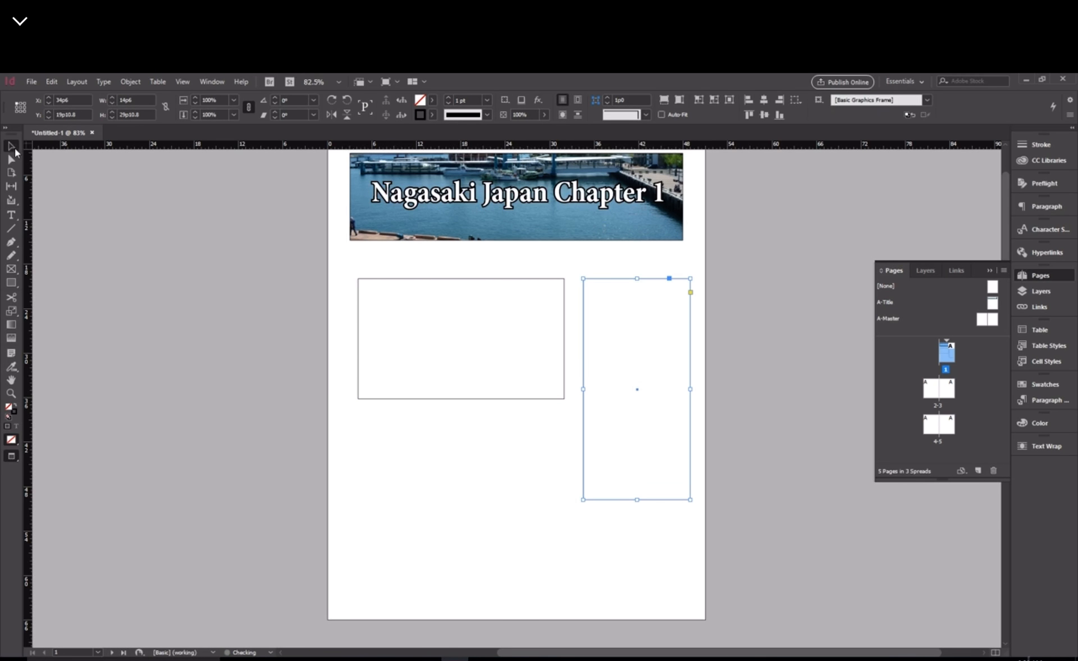
Place the image IMG_0597.JPG from the Unit 8 folder into the wide rectangle.
click(408, 325)
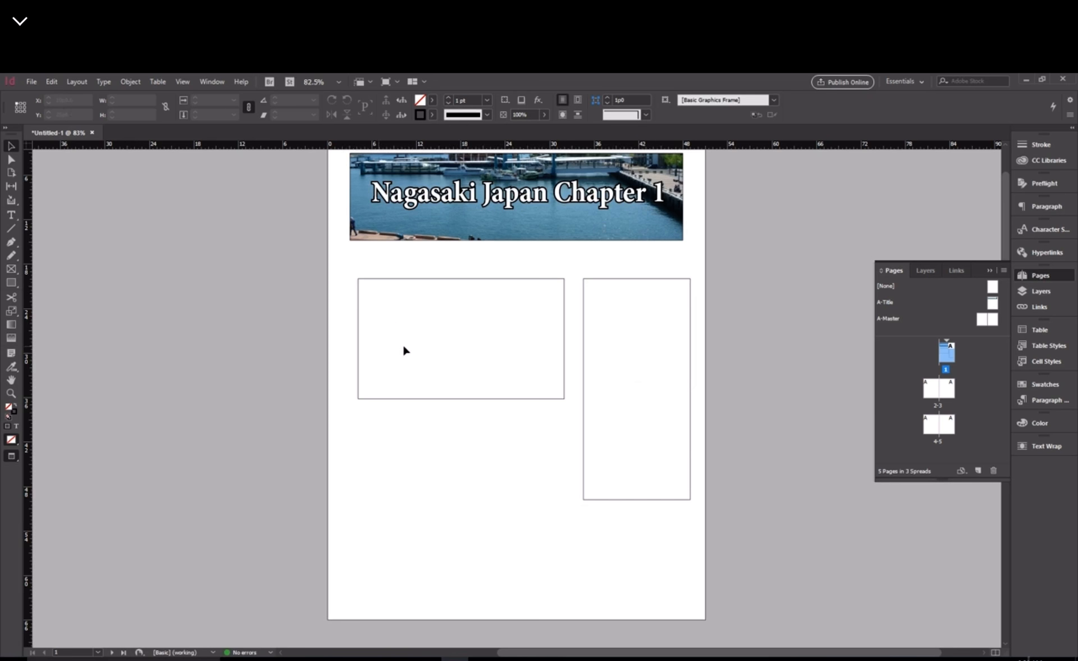
click(358, 312)
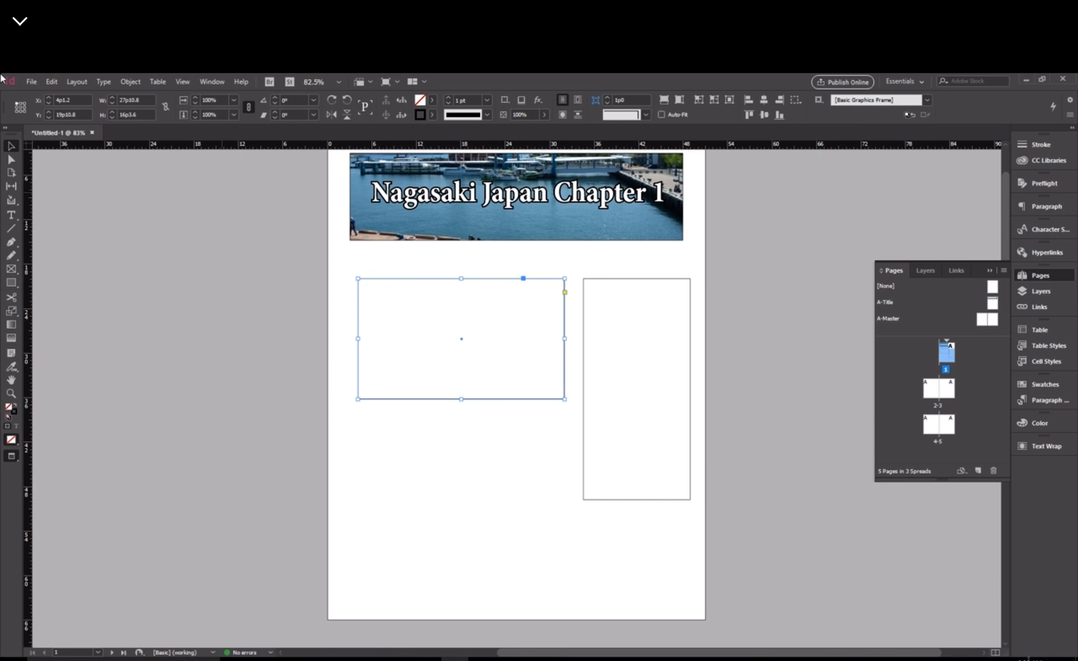
click(32, 82)
click(62, 238)
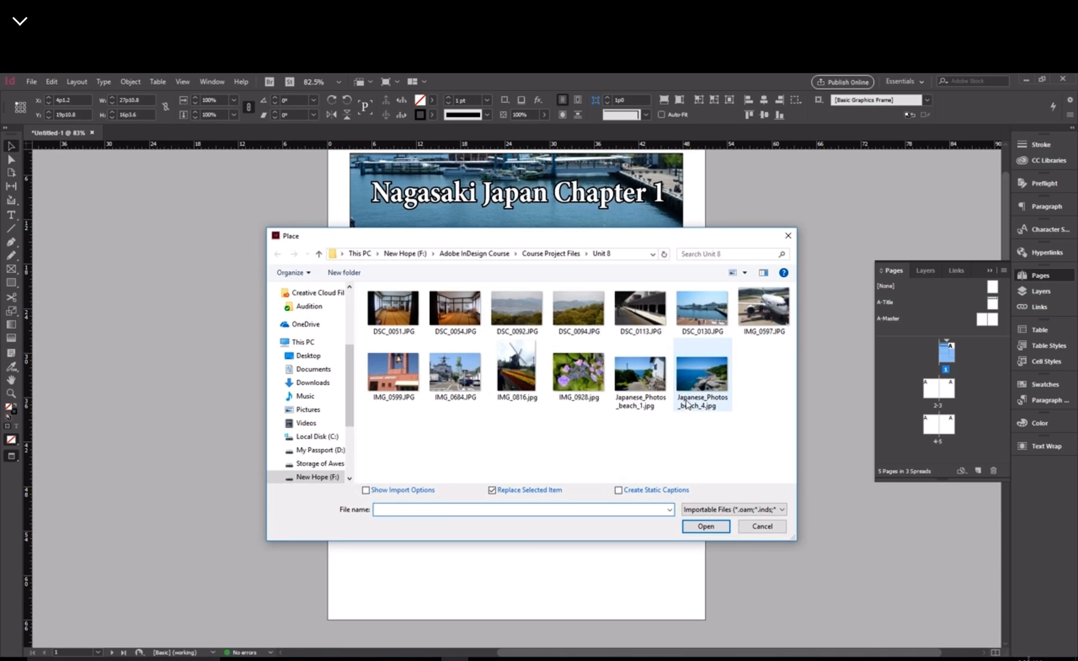
click(770, 308)
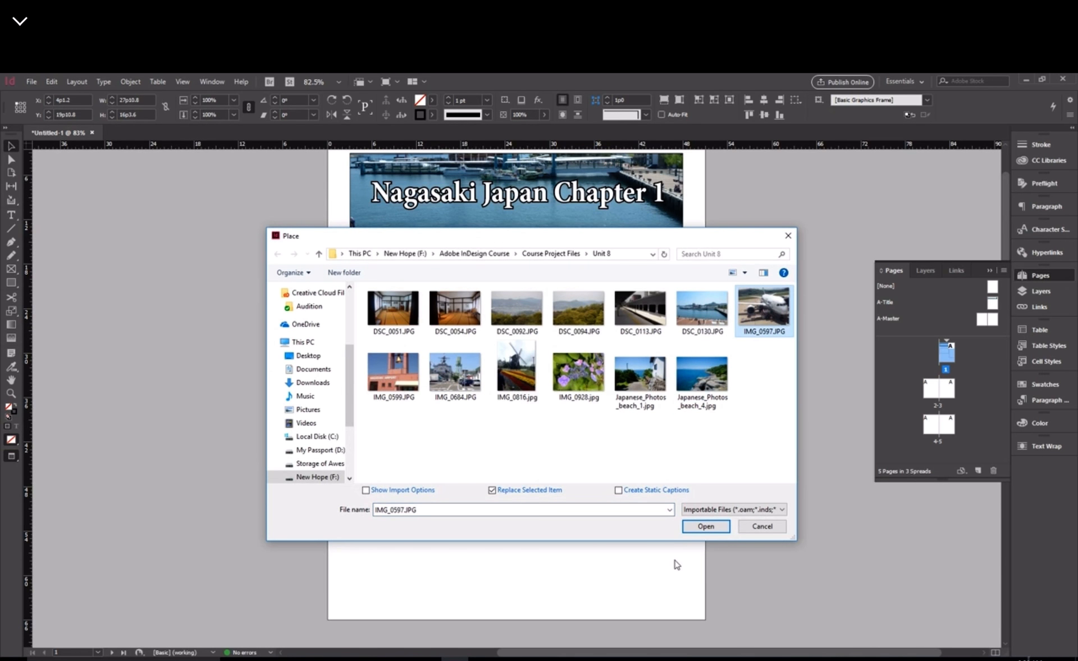
click(705, 526)
Fit the airplane photo's content to its frame with Fit Content to Frame.
right_click(497, 359)
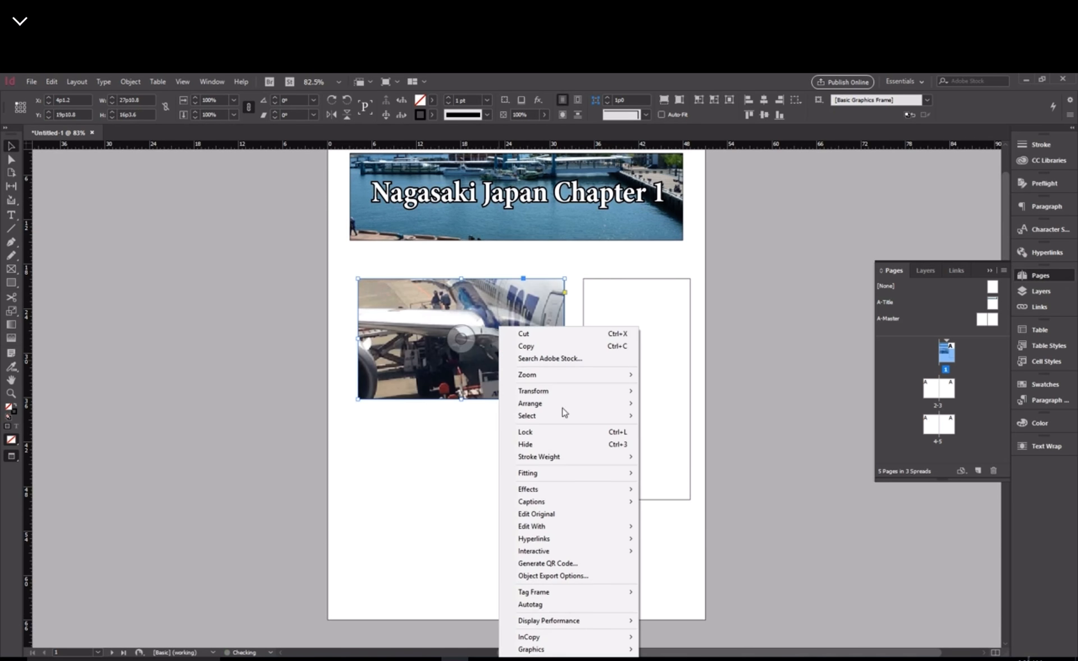
mouse_move(571, 473)
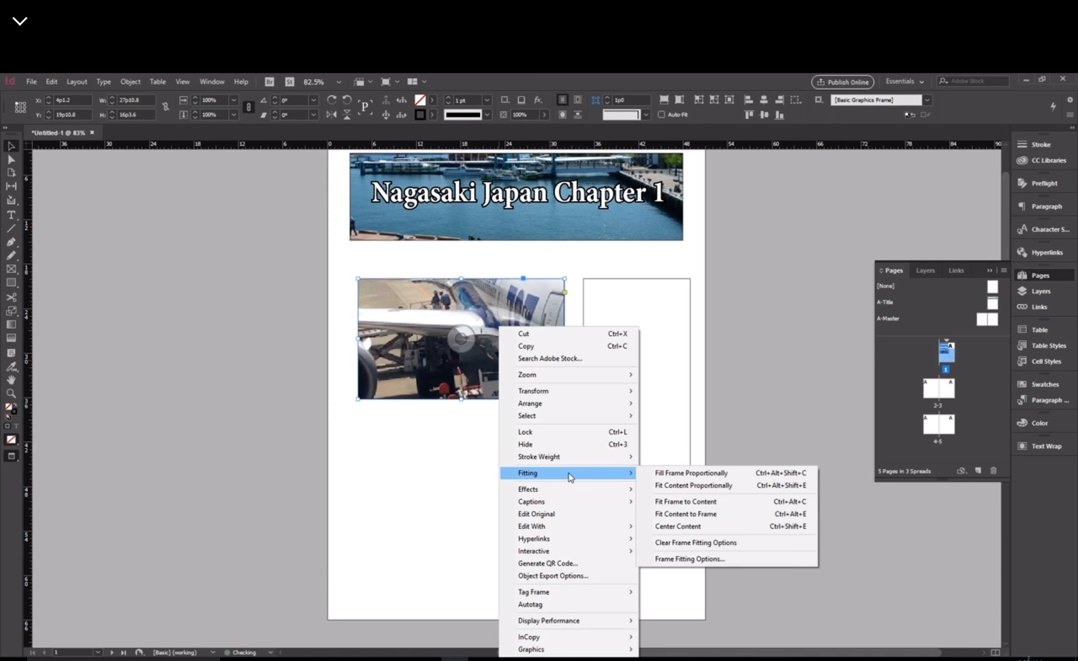
click(738, 516)
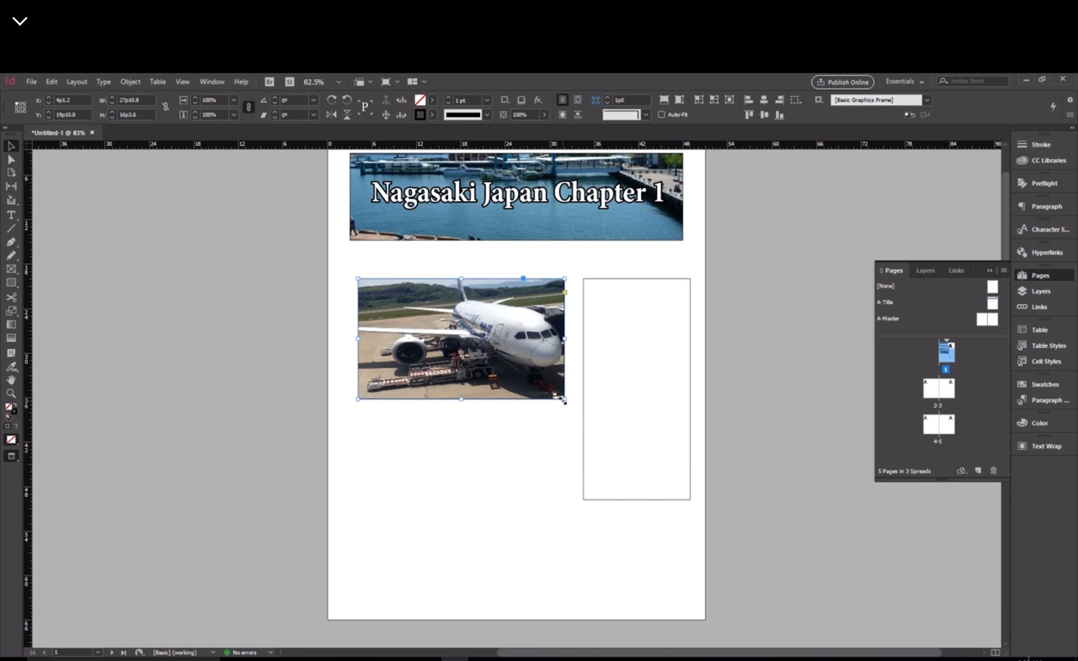
Resize the airplane photo with its frame to about 27p10.8 by 18p0, keeping its upper edge level with the empty tall rectangle.
drag(563, 400, 555, 428)
key(ctrl+z)
key(ctrl+z)
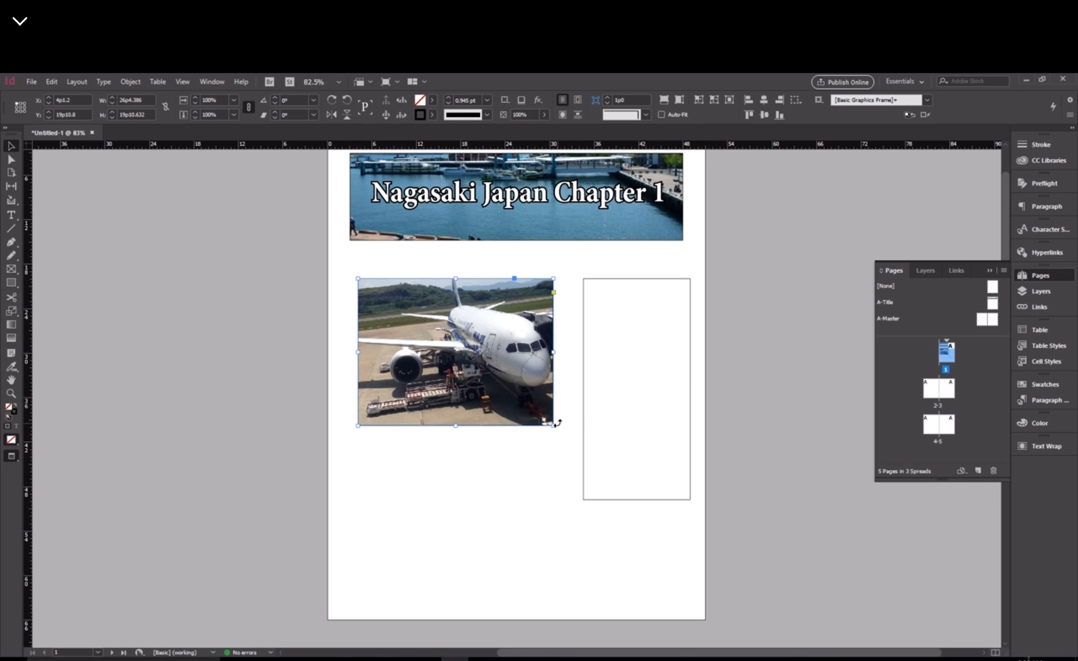
drag(554, 429, 564, 428)
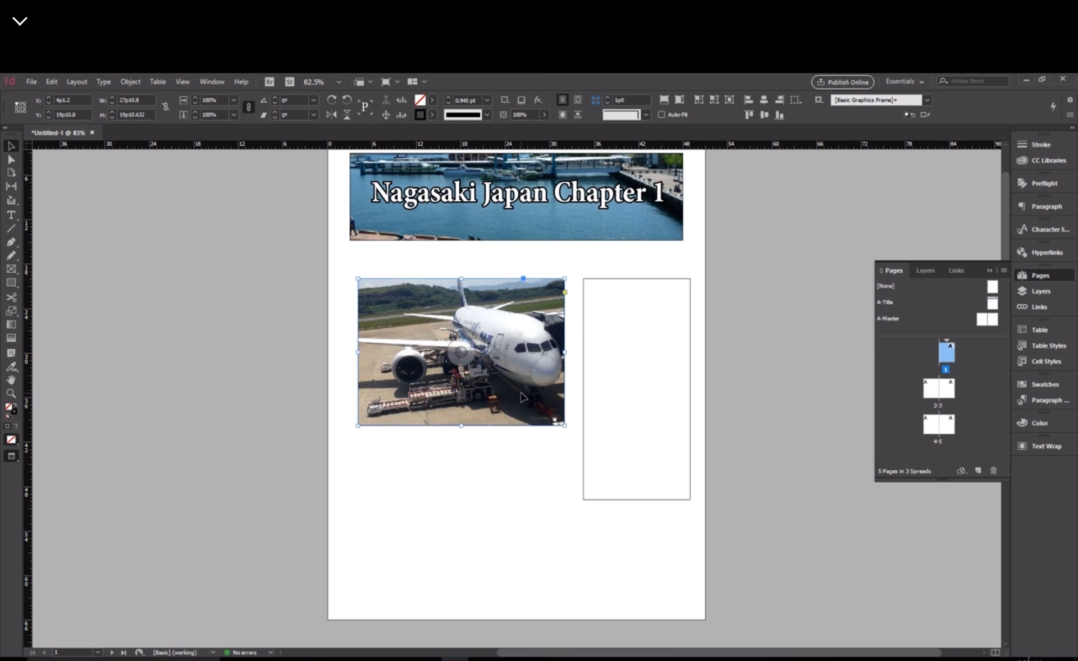
drag(522, 397, 563, 455)
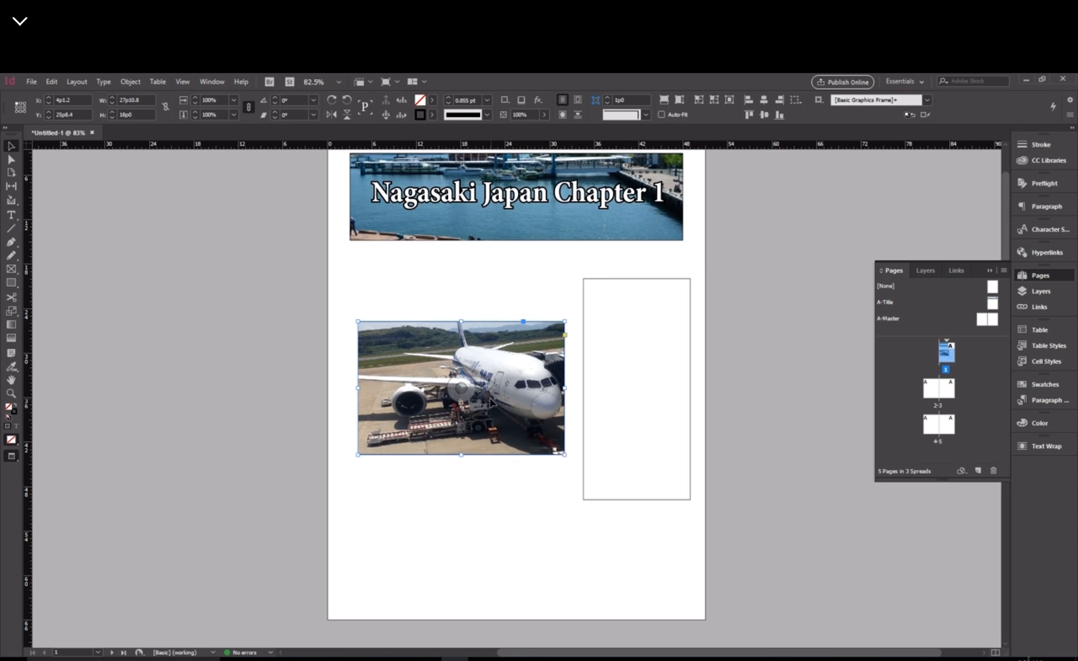
drag(491, 403, 490, 359)
click(609, 365)
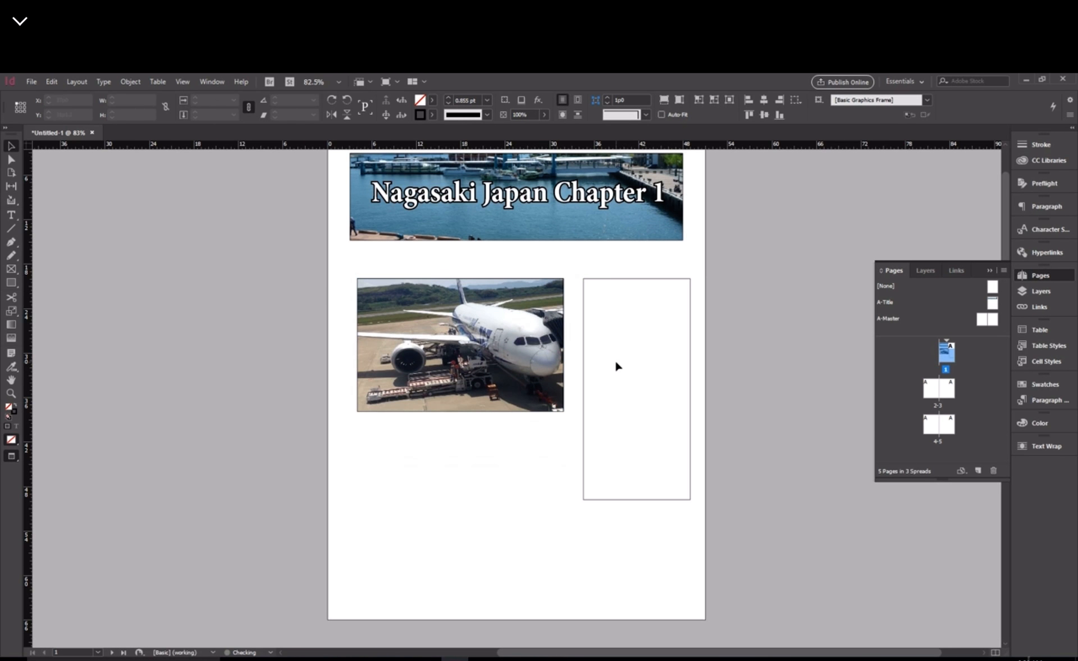
Place the image IMG_0816.jpg from the Unit 8 folder into the tall rectangle.
click(584, 390)
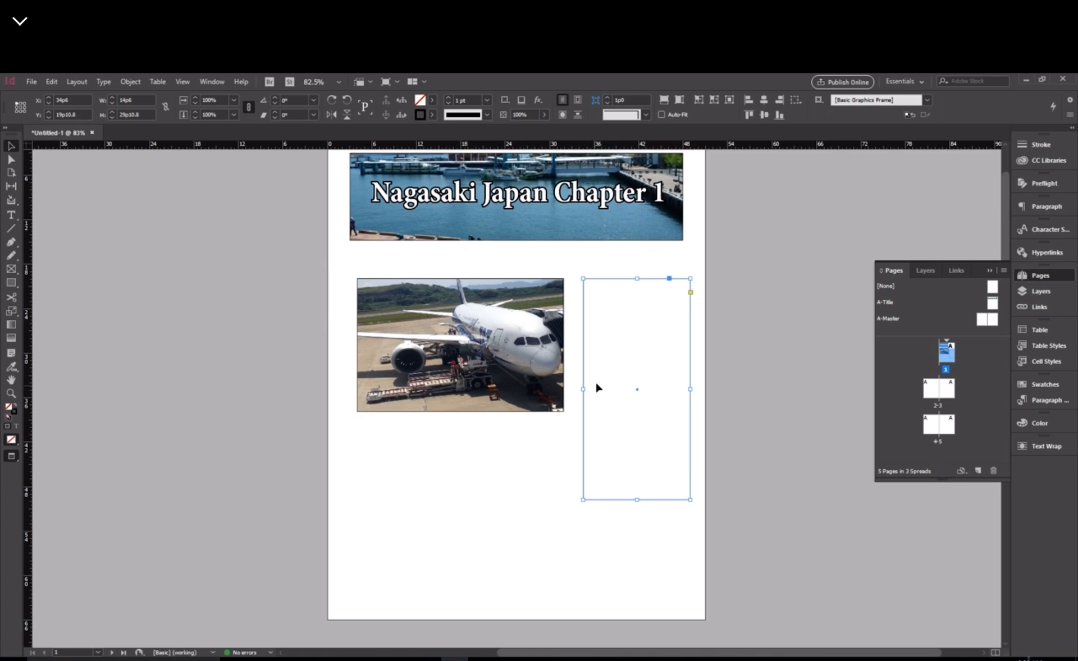
click(31, 81)
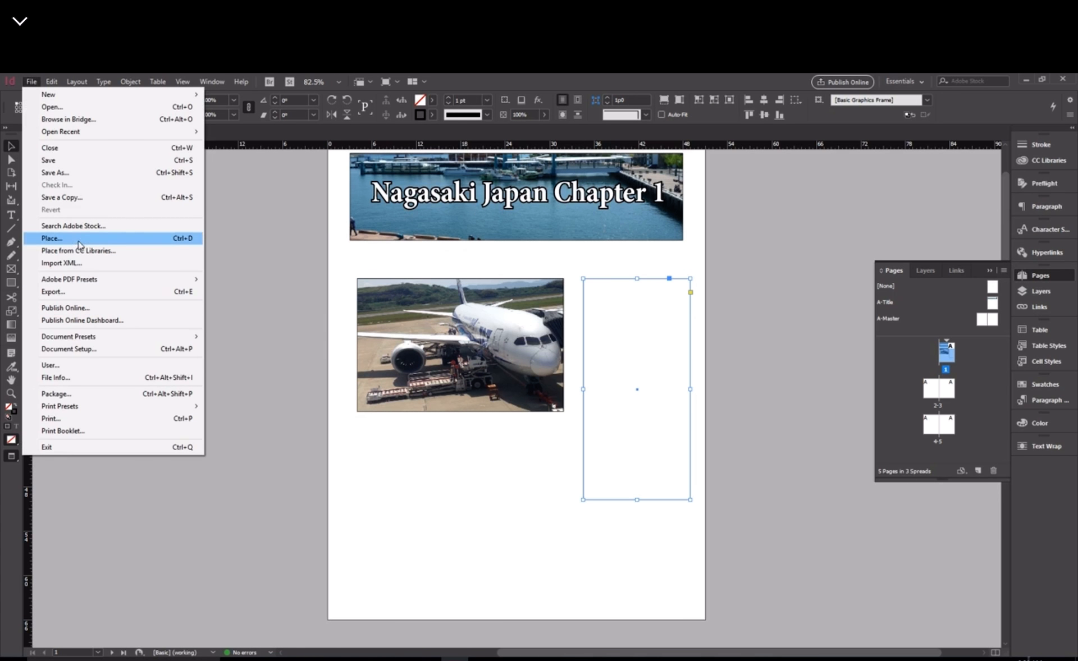
click(61, 238)
click(517, 387)
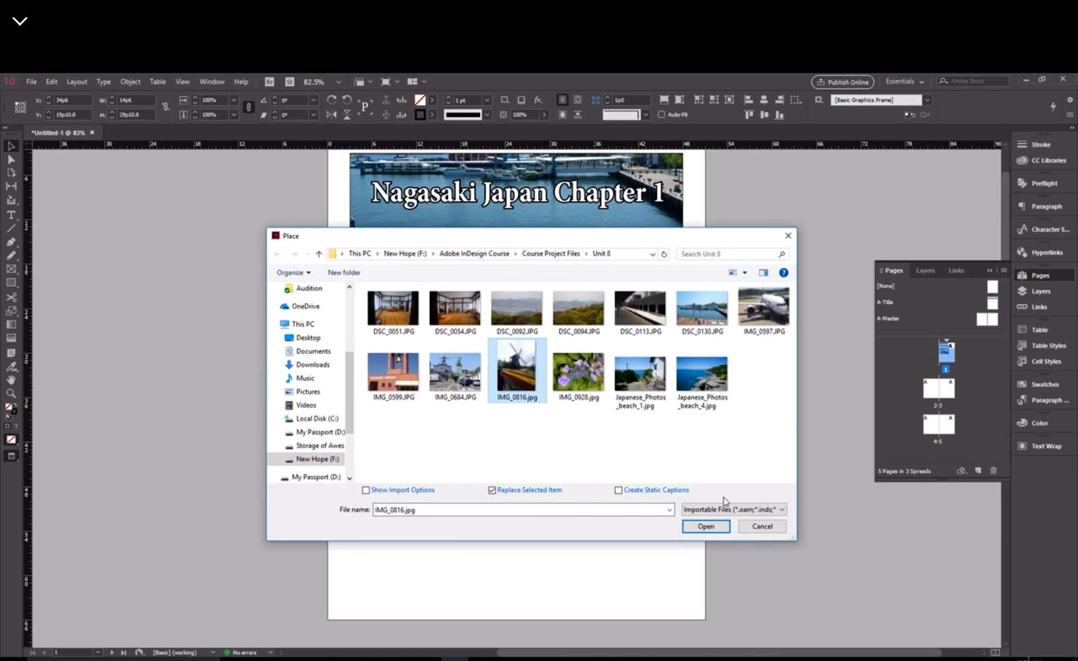
click(705, 526)
Fit the windmill photo's content to its tall frame.
right_click(664, 429)
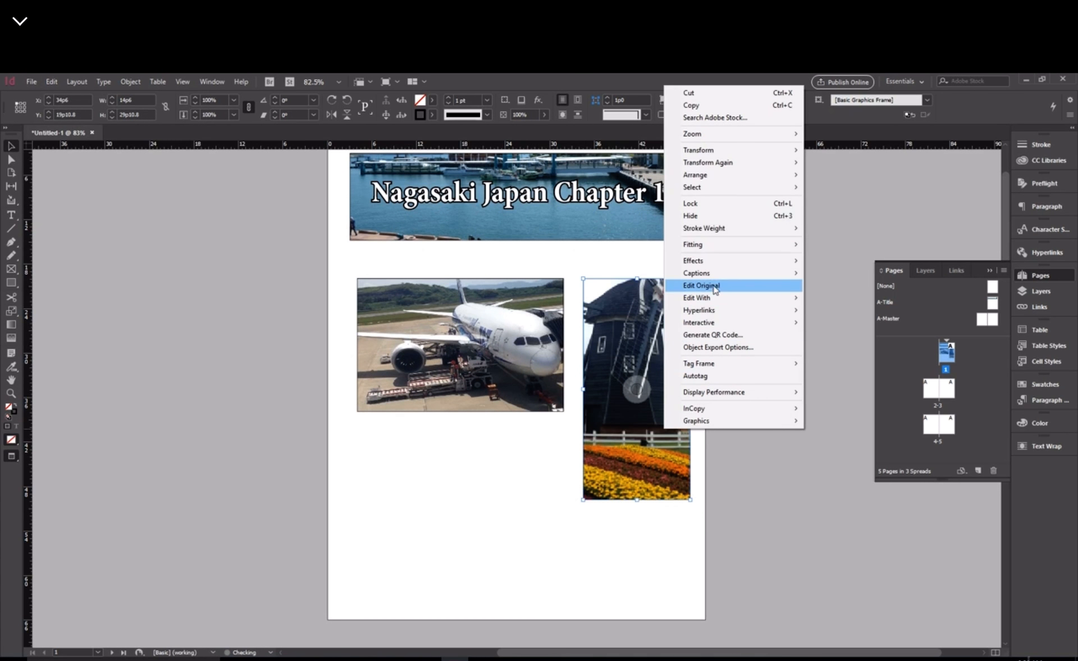
mouse_move(716, 246)
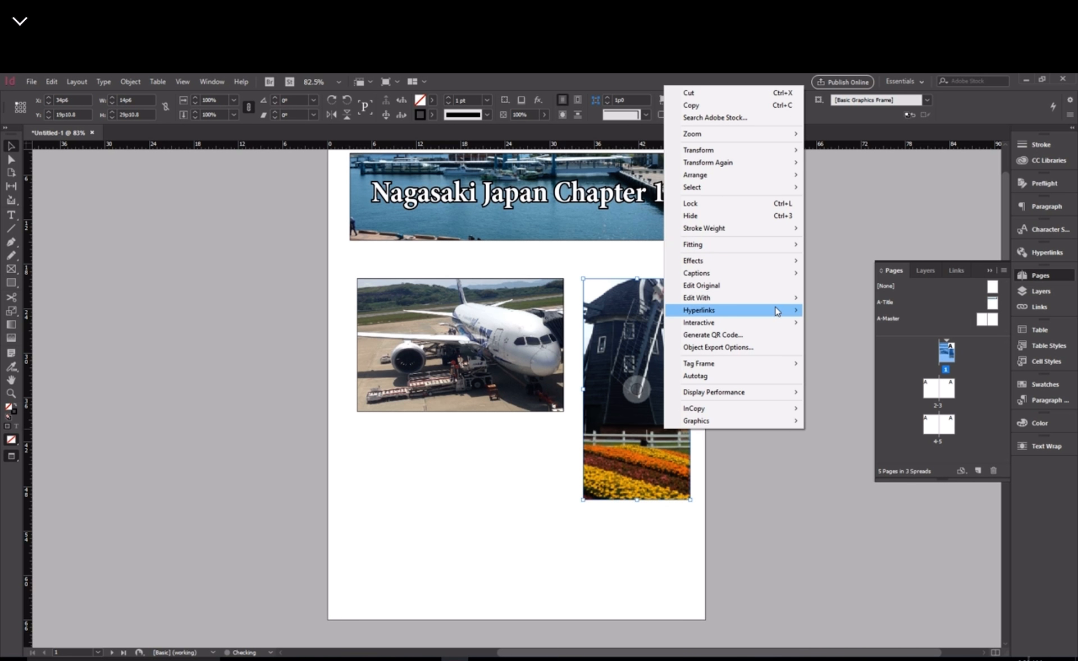
click(657, 324)
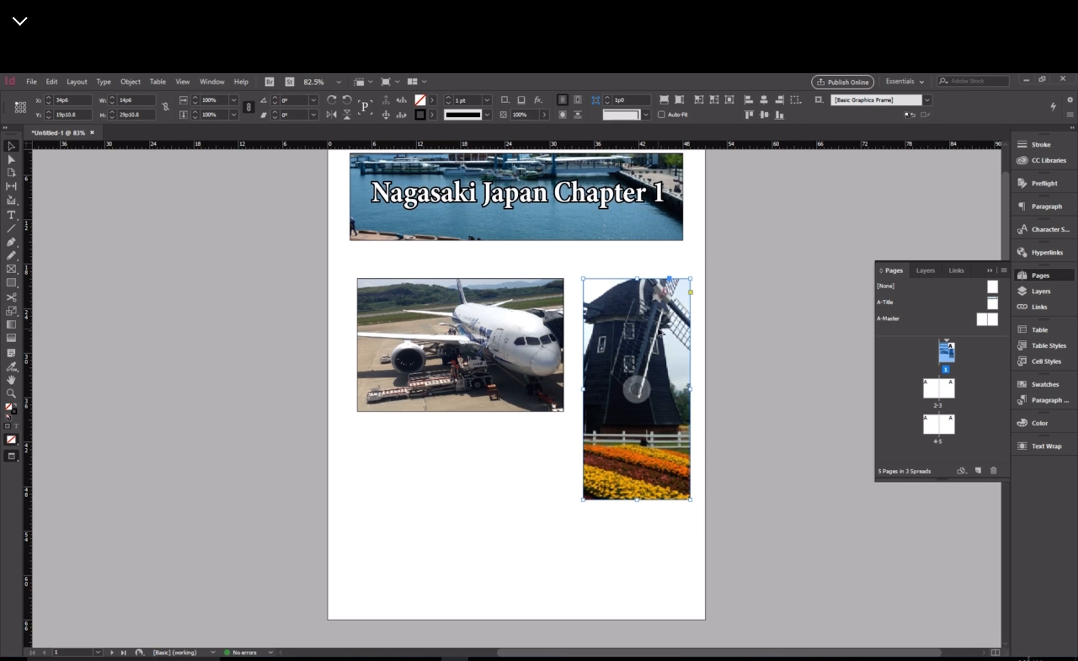
key(ctrl+alt+e)
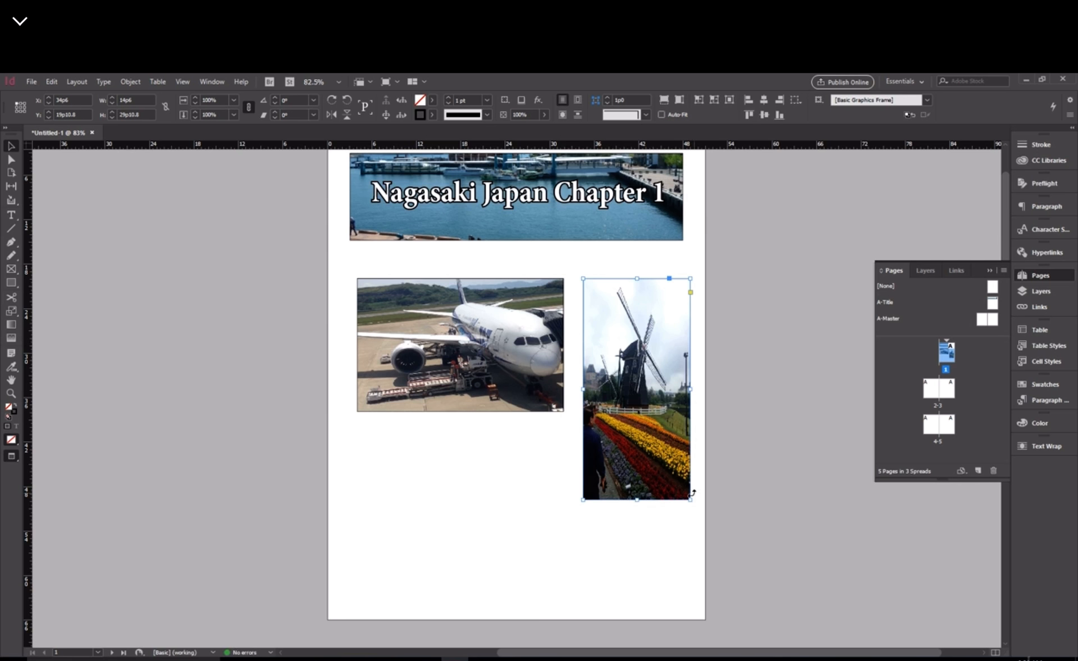
Resize the windmill photo to about 16p6 by 25p7.2, shift it closer to the airplane photo, and lower the airplane photo to Y 24p0.
drag(691, 499, 705, 467)
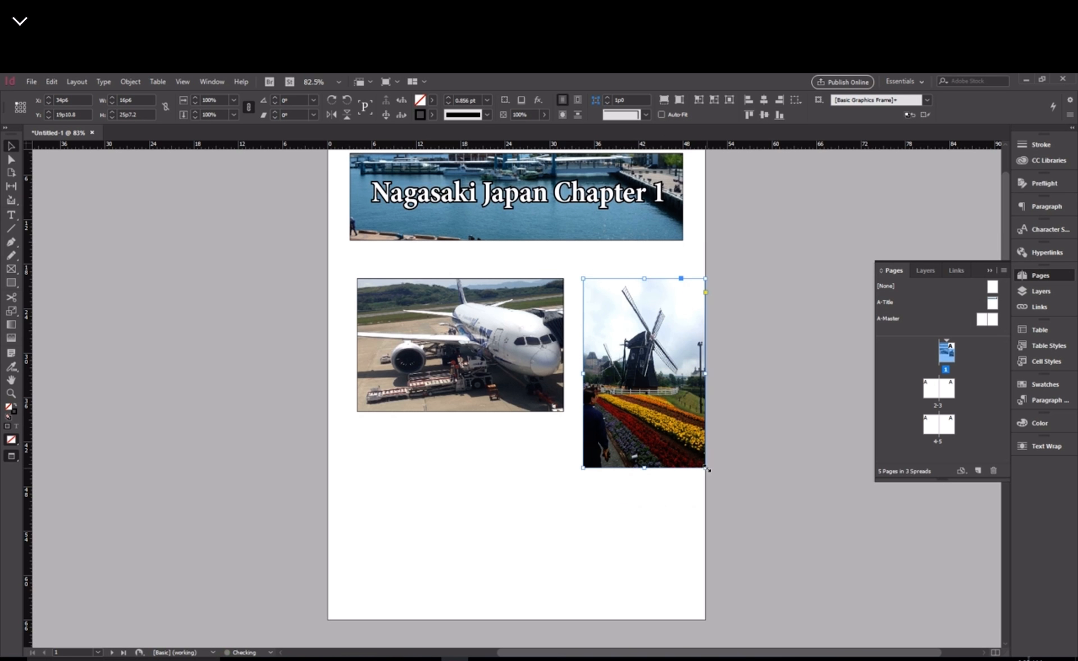
drag(668, 416, 662, 416)
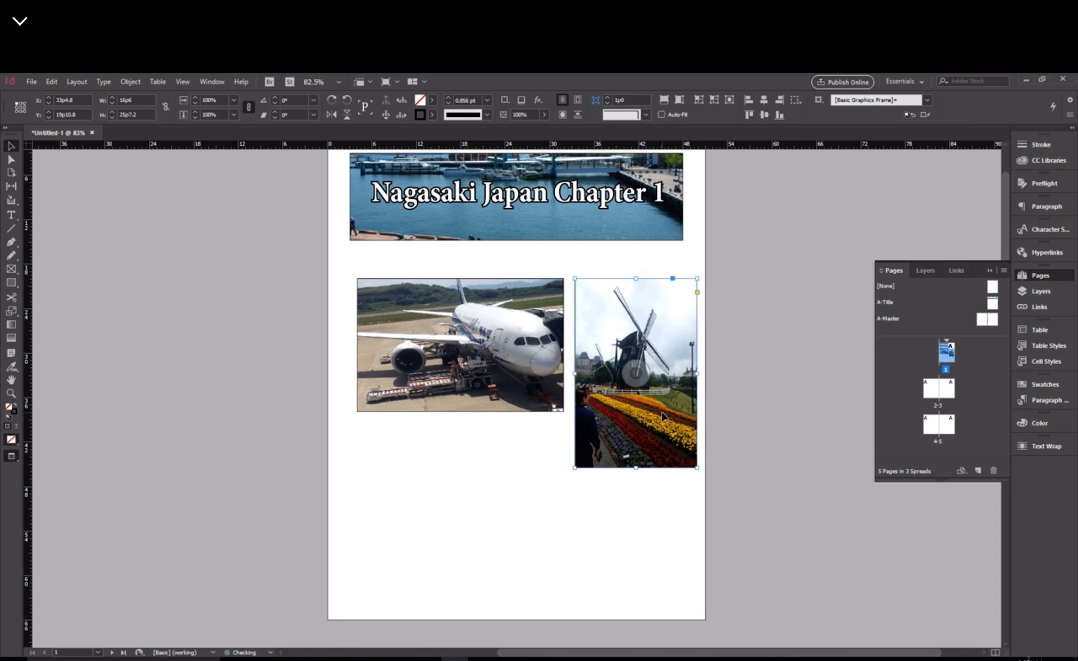
click(606, 483)
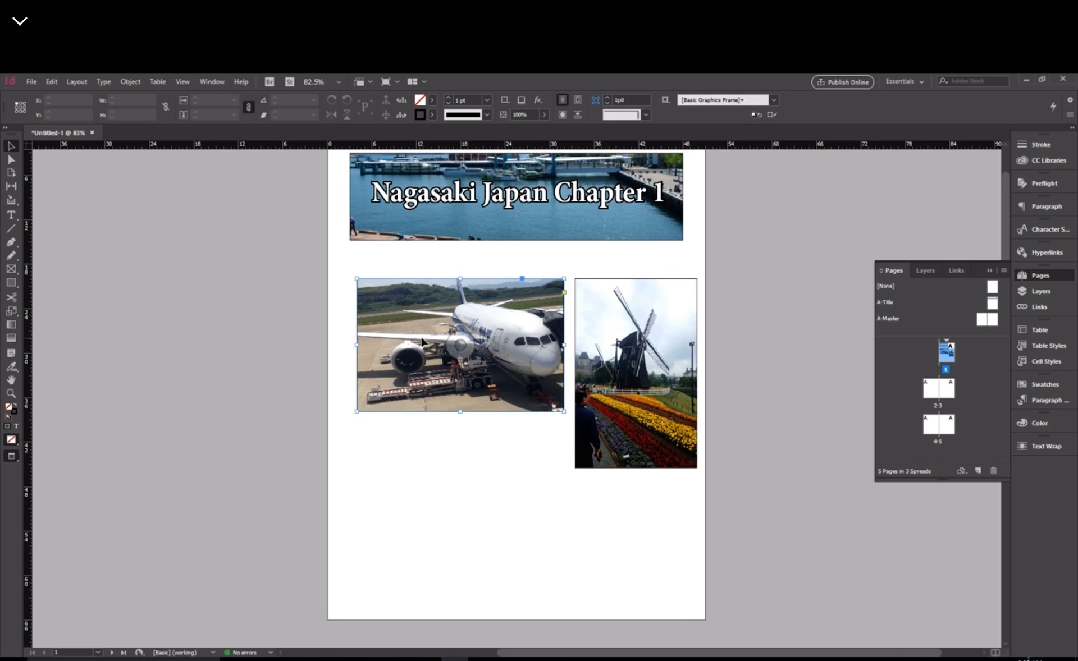
drag(430, 331, 416, 359)
click(527, 460)
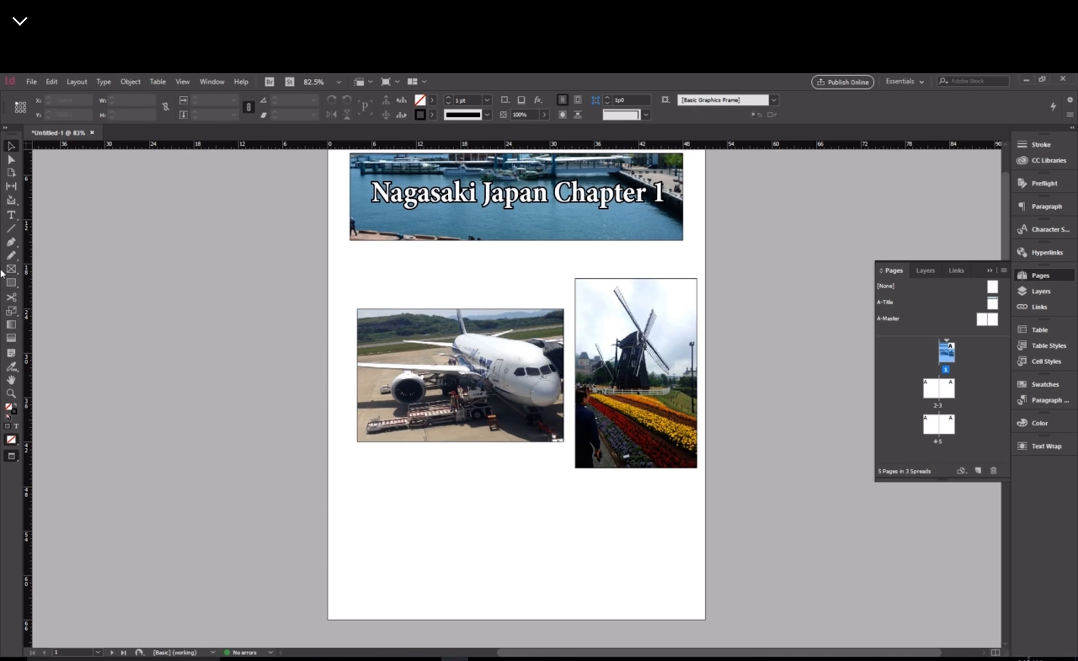
Draw a text frame about 42p9.6 by 14p10.8 in the empty area below the two photos.
click(13, 215)
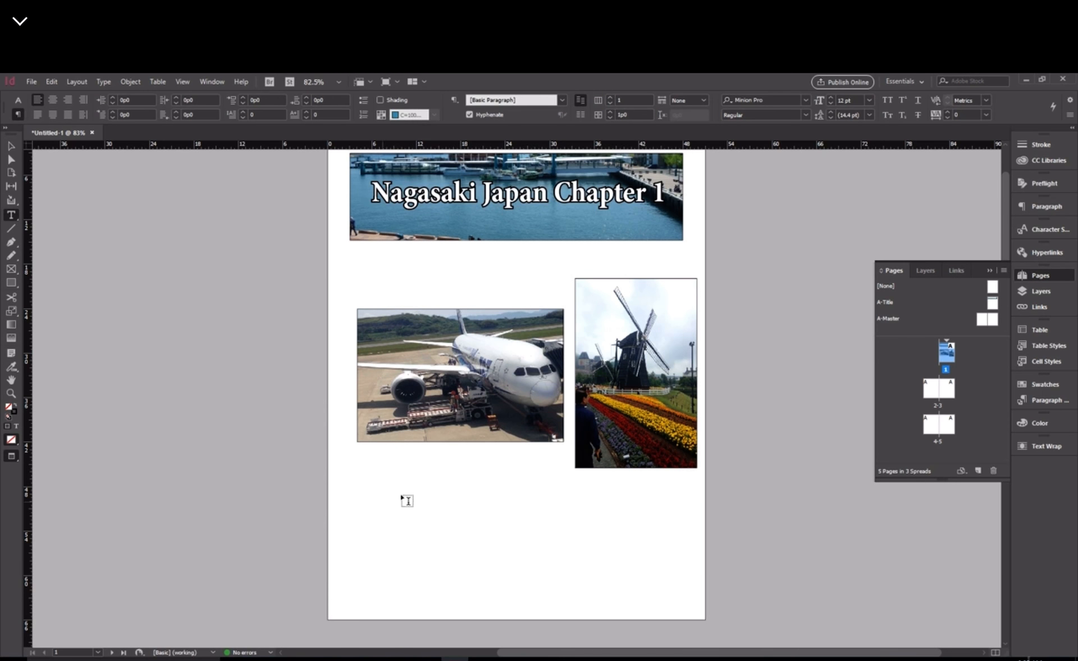
drag(365, 487, 684, 597)
click(13, 147)
Align the two photos with the banner's outer edges, moving the airplane to X 3p0 and the windmill to X 31p0.
drag(460, 375, 452, 375)
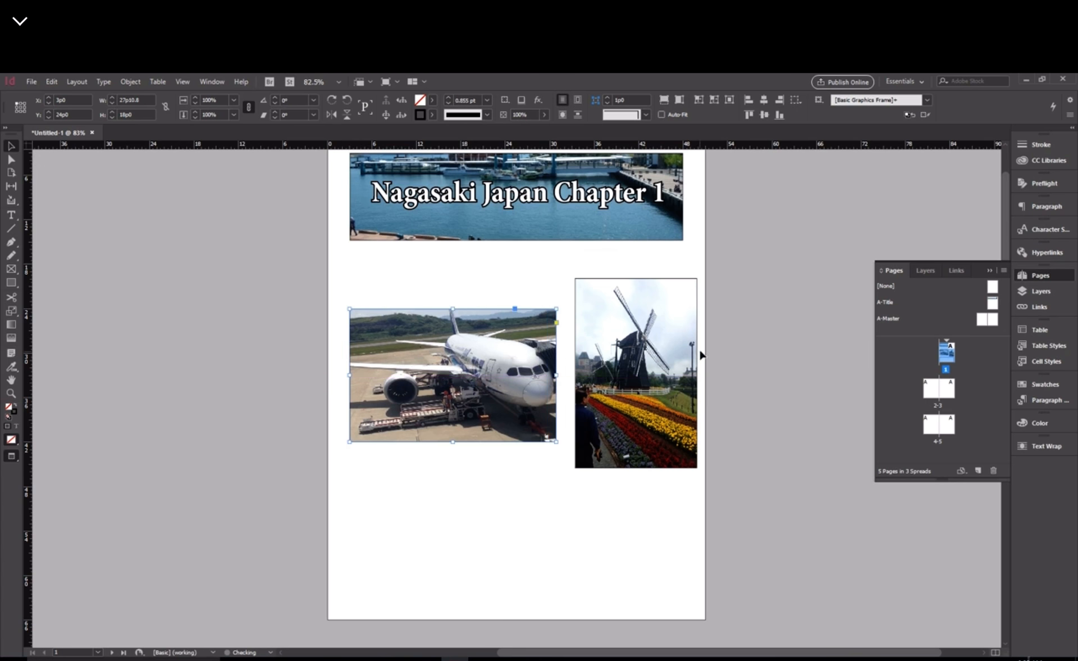
drag(676, 350, 660, 349)
click(732, 434)
click(453, 375)
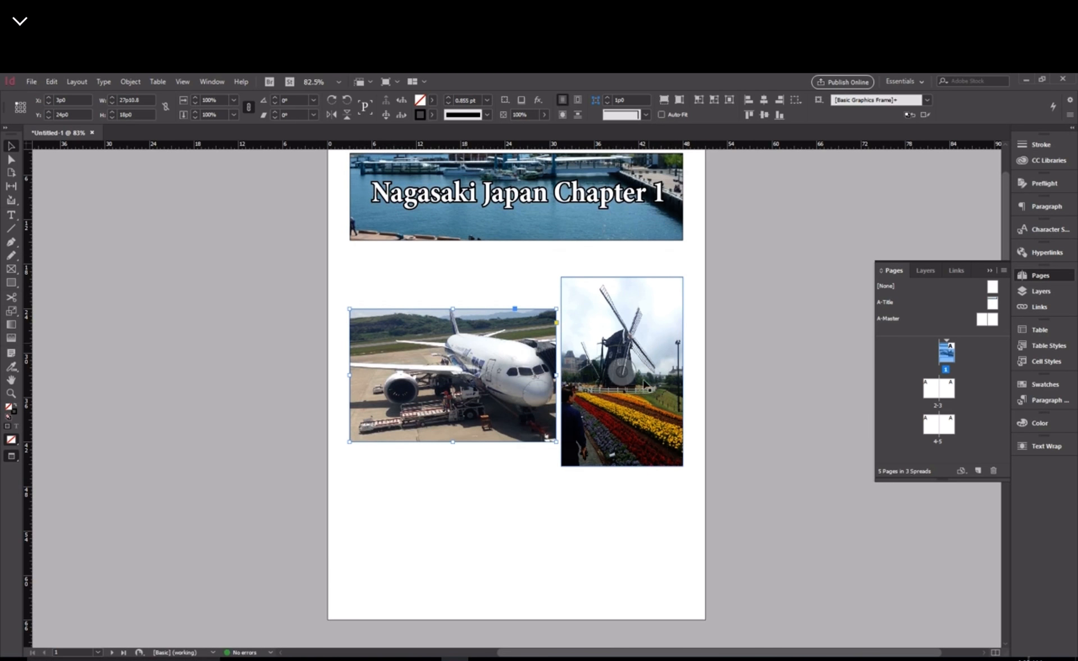
scroll(661, 387, up, 2)
click(653, 391)
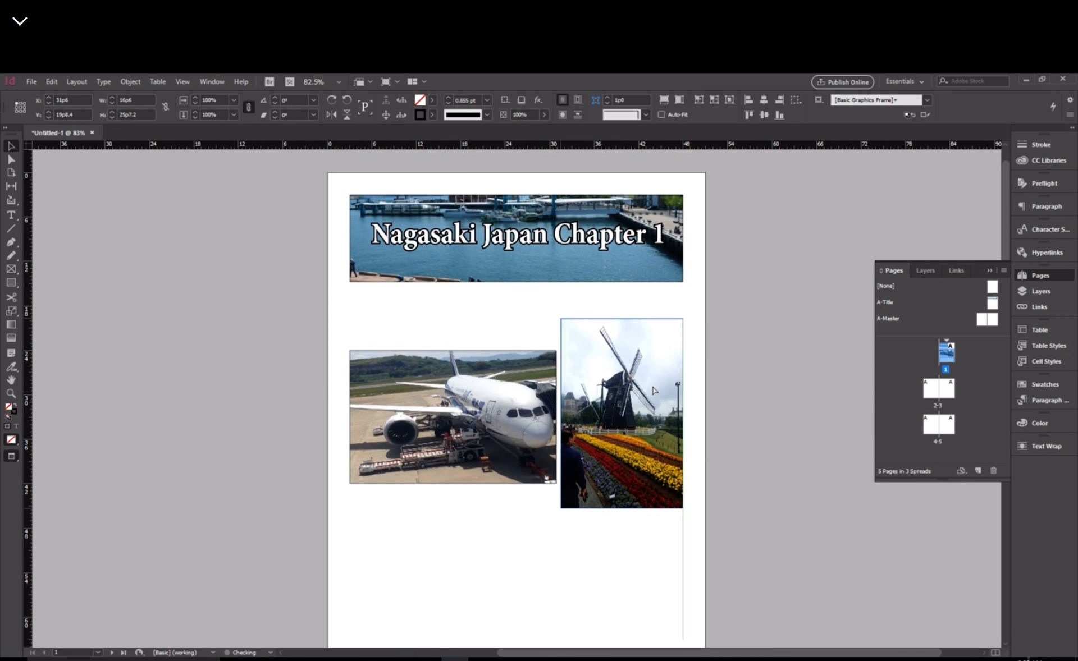
scroll(659, 463, down, 2)
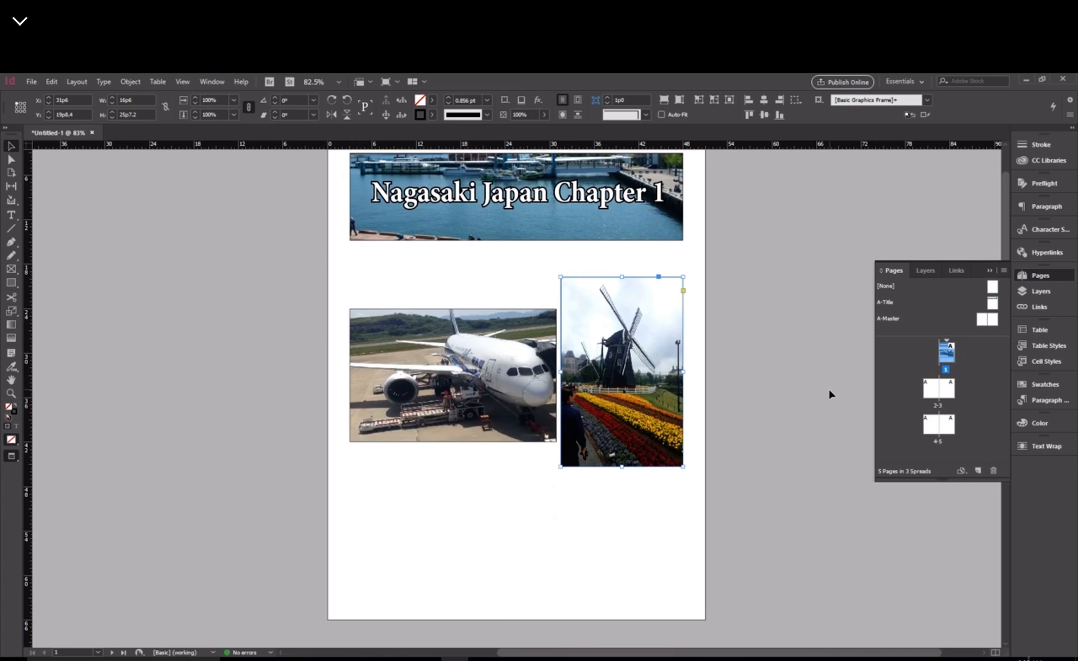
Show the guides and frame edges, move the text frame to about X 3p10.7 to centre it between the margins, and return to preview mode.
key(w)
scroll(778, 414, up, 2)
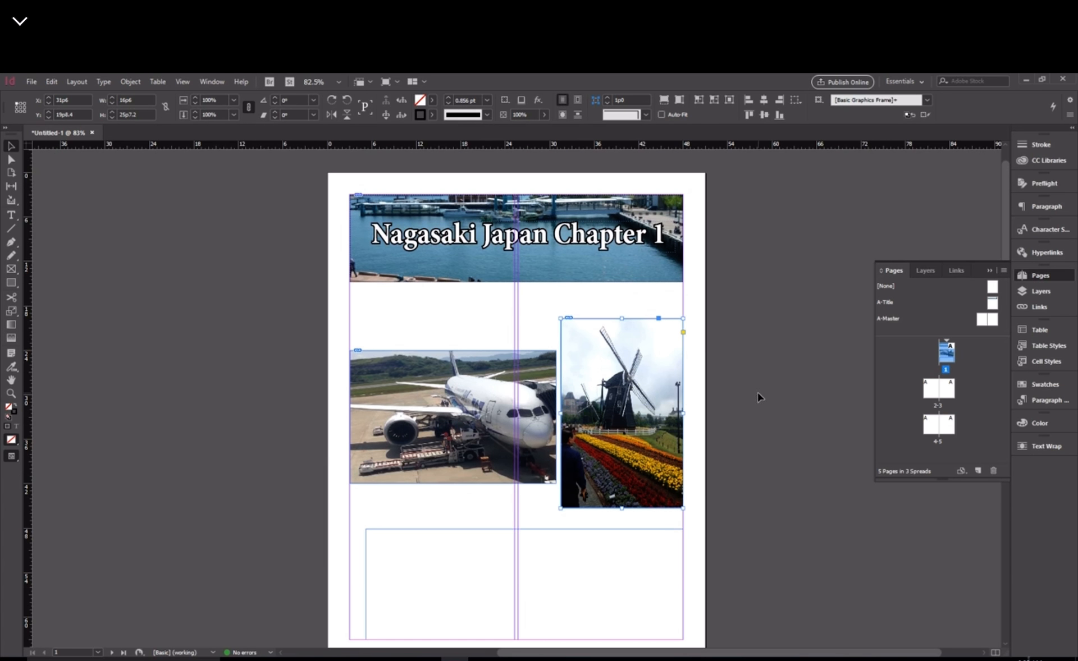
scroll(740, 400, down, 2)
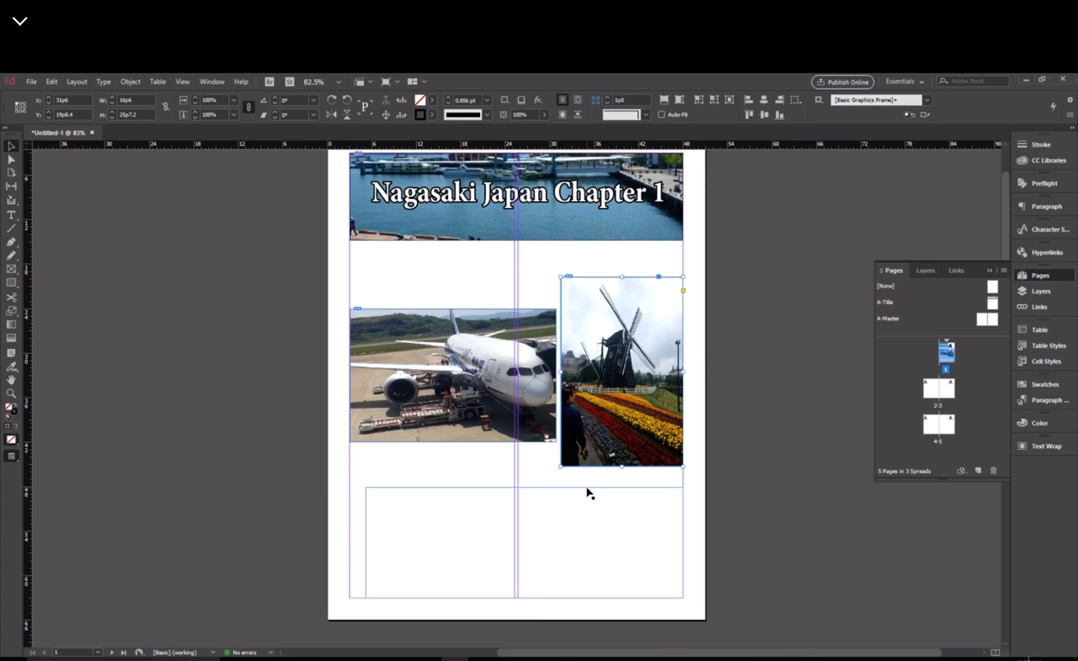
drag(588, 494, 577, 490)
click(739, 508)
key(w)
key(w)
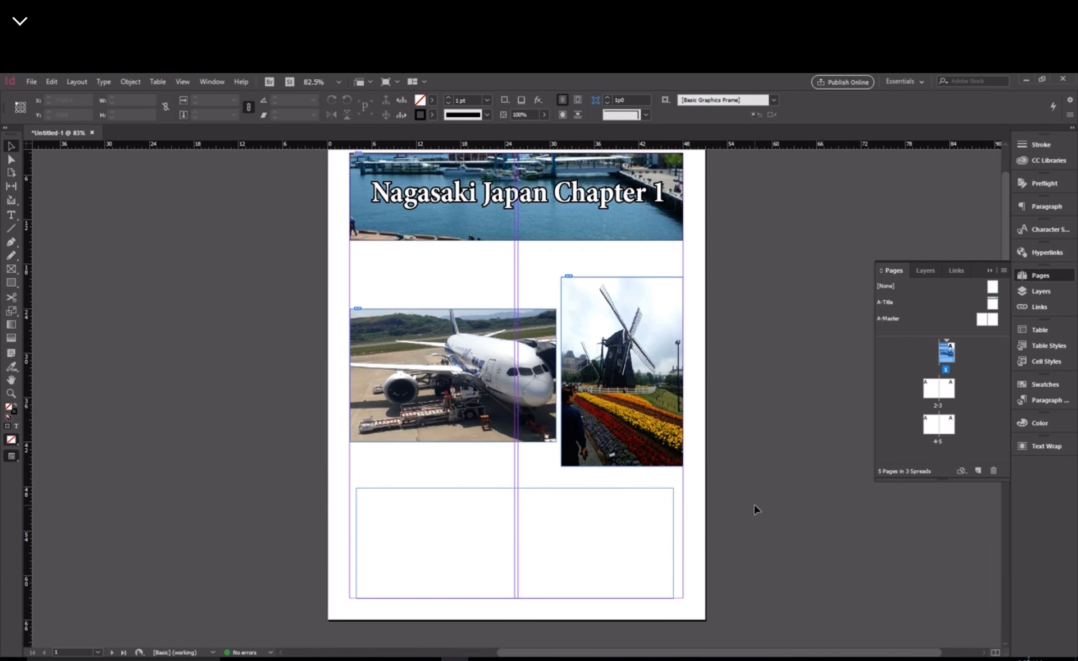
key(w)
Shrink the windmill photo to about 15p8.1 by 24p3.84, keeping it against the right margin, and move it slightly down.
click(626, 458)
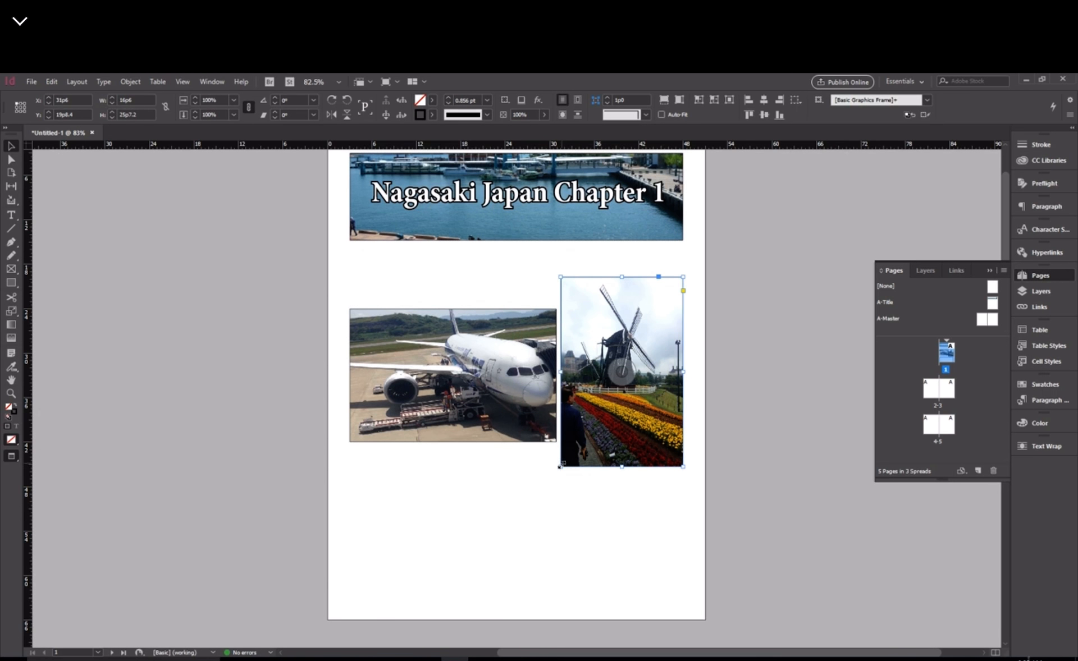
drag(561, 466, 566, 457)
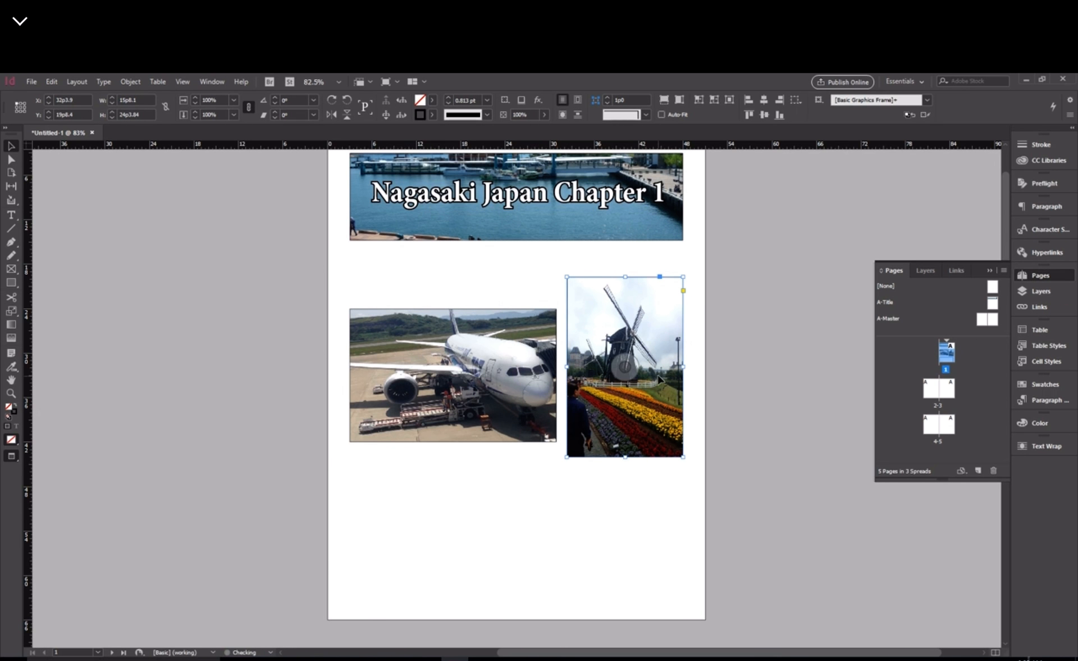
drag(660, 380, 660, 392)
click(808, 599)
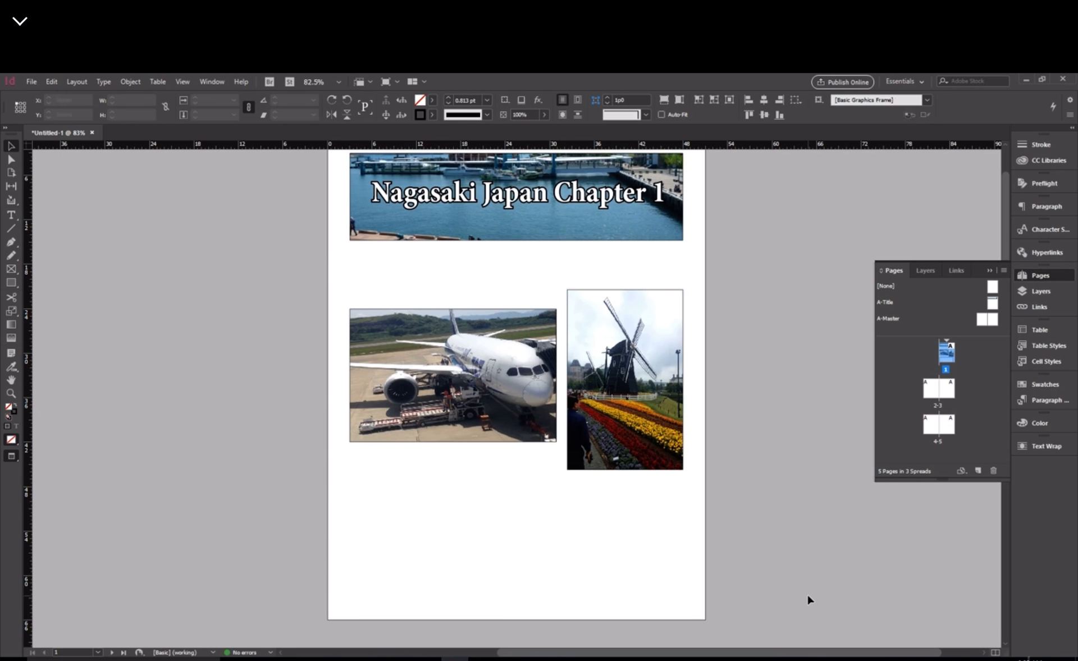
Scale the airplane photo down slightly with its frame to widen the gap to the windmill photo, keeping it on the left margin.
click(453, 376)
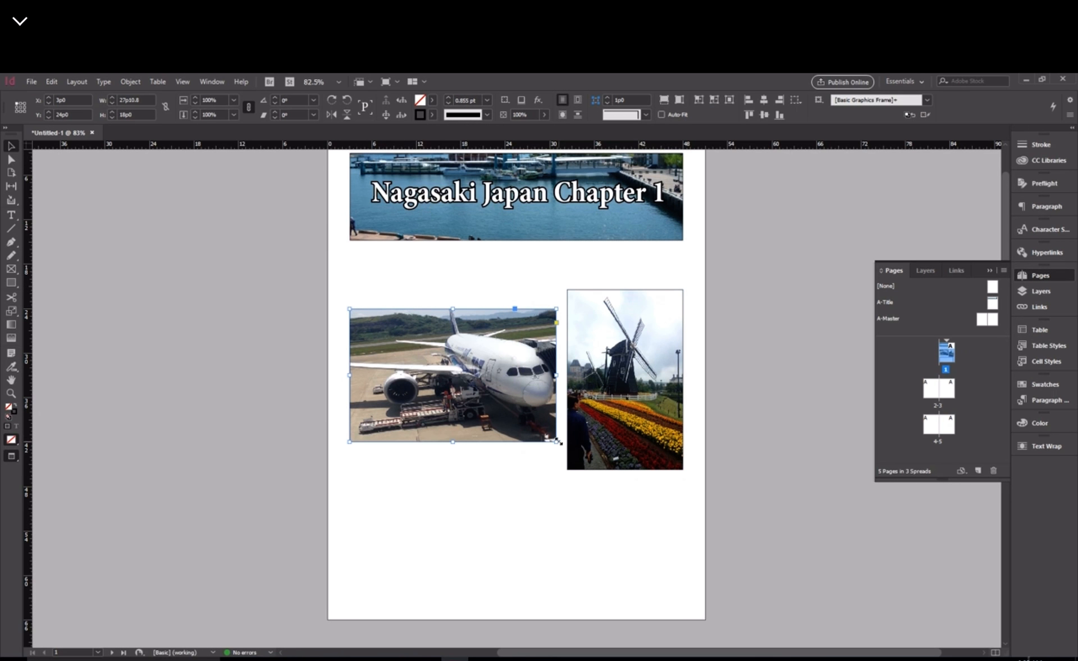
drag(557, 442, 534, 415)
click(769, 442)
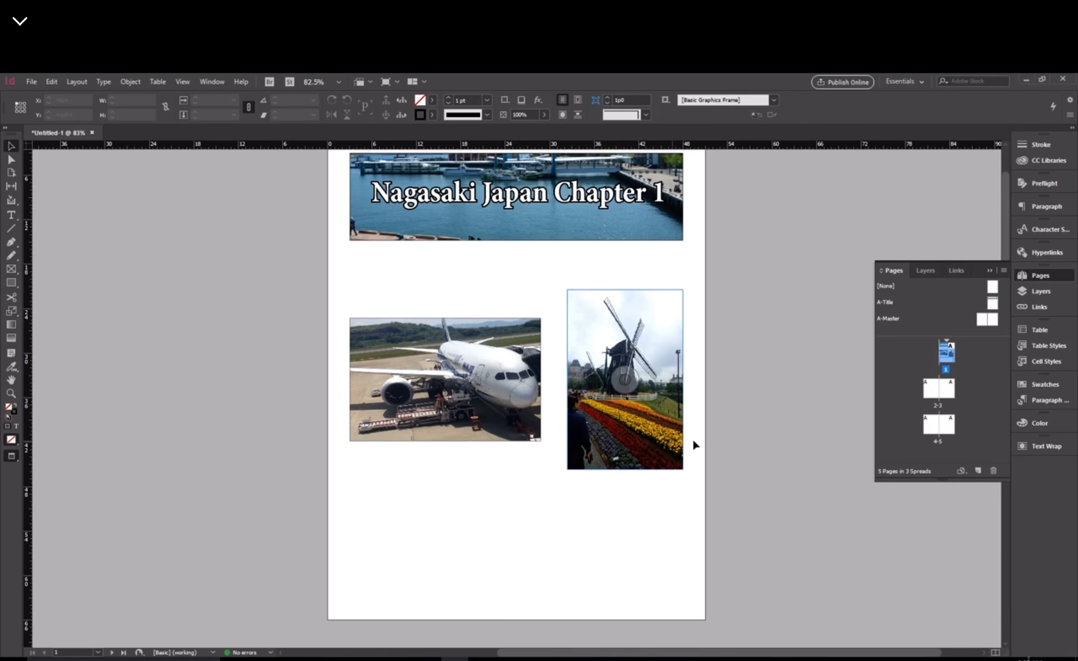
Start text editing in the empty text frame below the photos.
scroll(705, 423, down, 1)
click(454, 505)
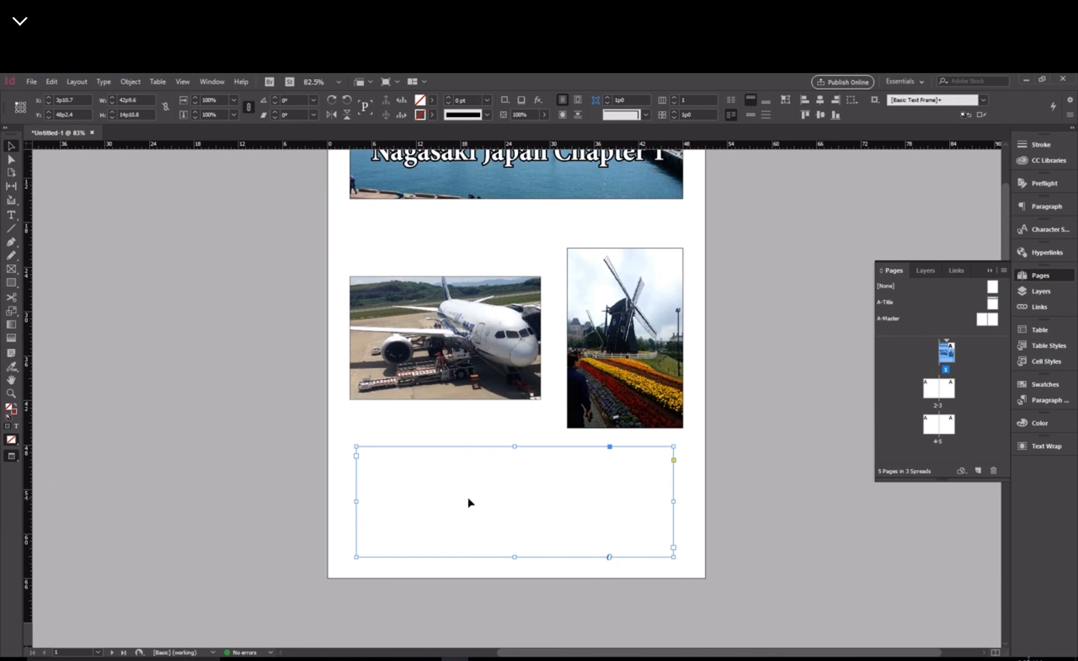
double_click(470, 502)
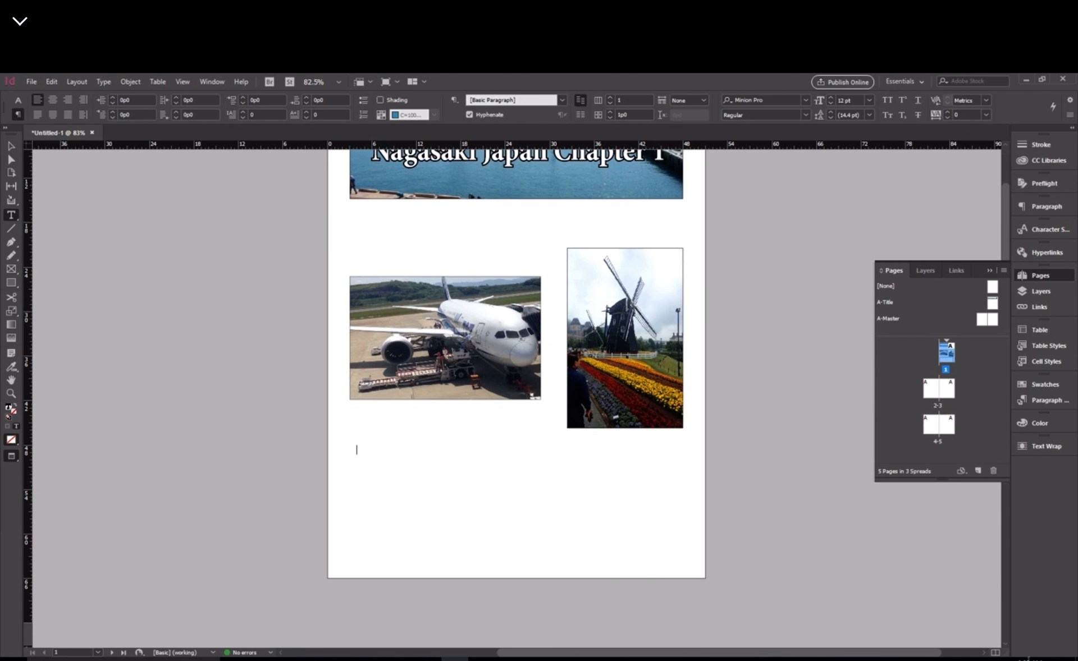
Switch to the Chrome browser, reposition its window over the layout, and search for "wikipedia".
key(alt+Tab)
drag(1077, 336, 737, 225)
drag(730, 81, 863, 226)
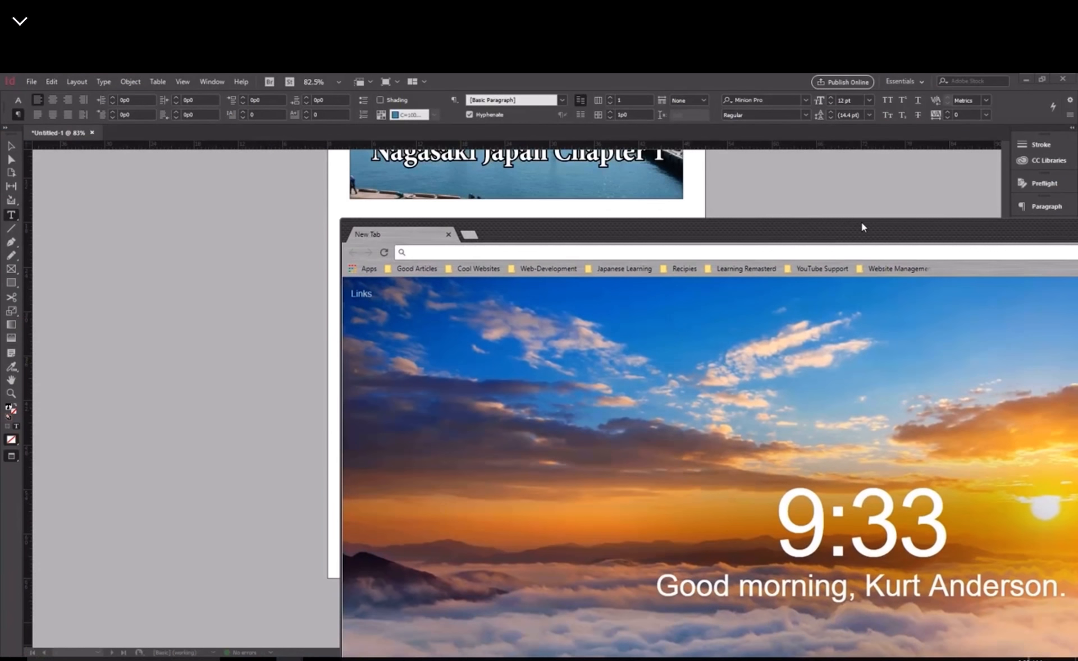
text(wikipedia)
key(Return)
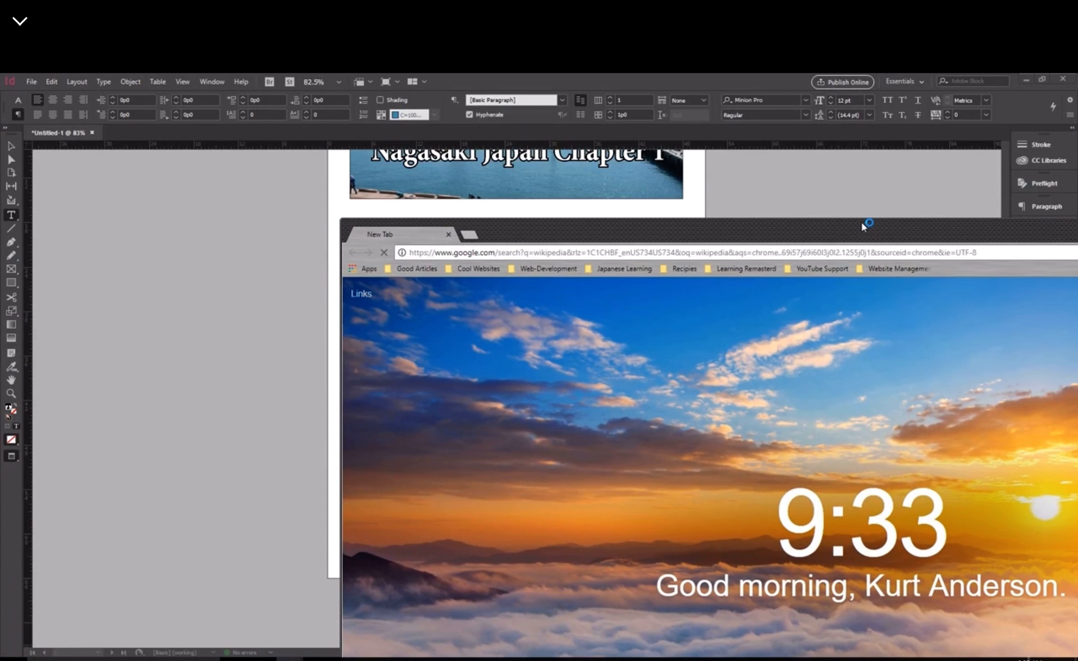
Open Wikipedia from the search results and look up the article on "nagasaki".
drag(469, 358, 472, 383)
click(472, 381)
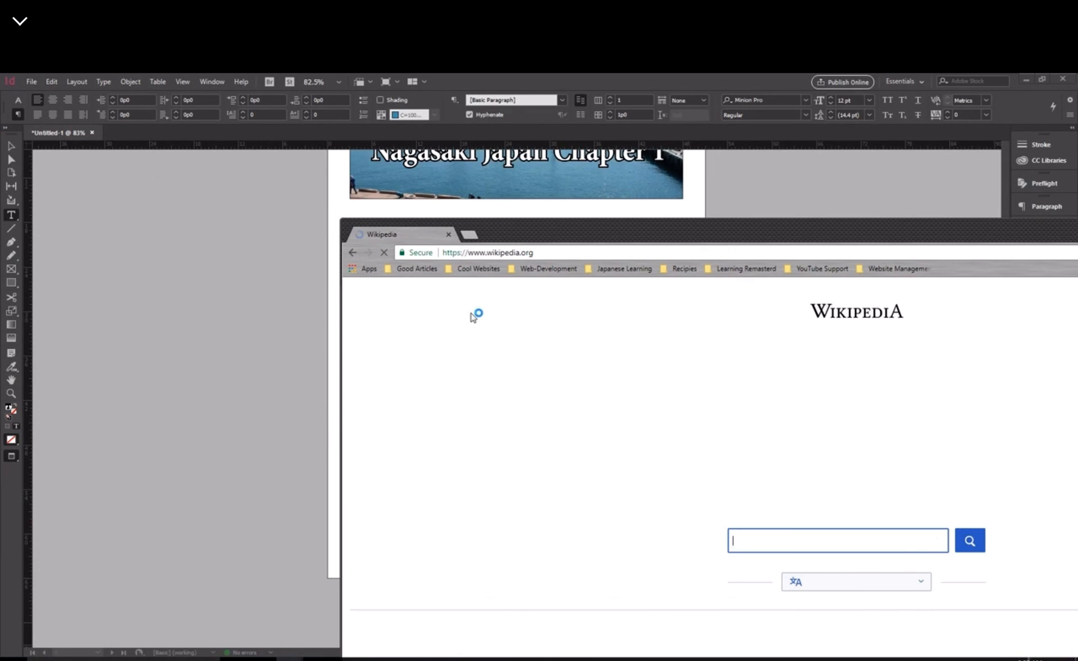
text(nagasaki)
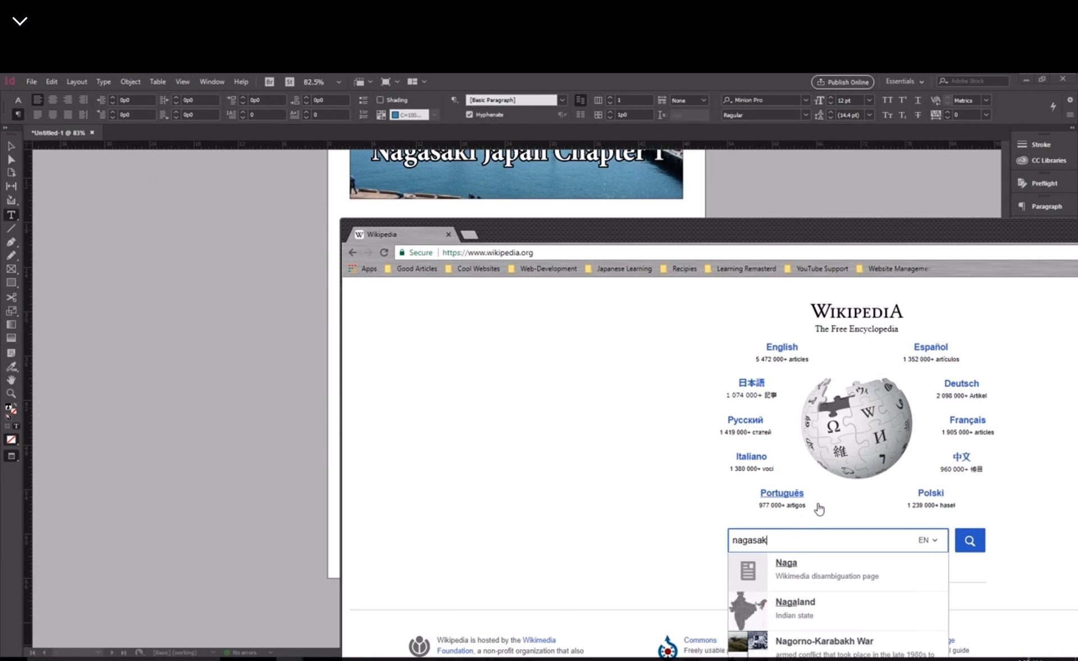
key(Return)
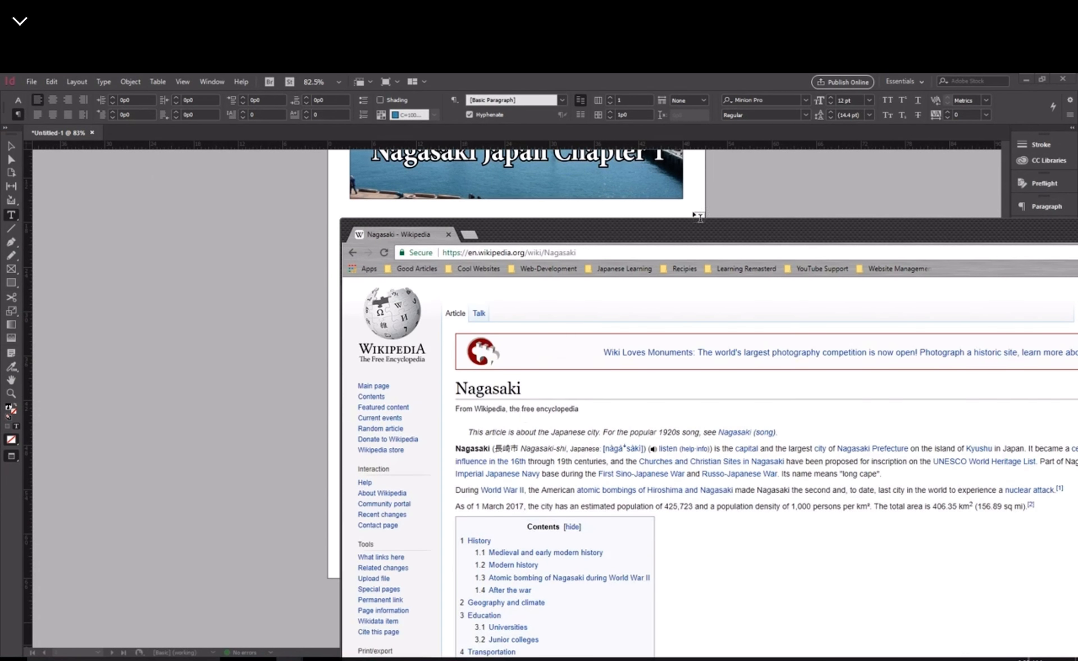
Copy the three introductory paragraphs of the Nagasaki article and paste them into the InDesign text frame below the photos.
drag(691, 229, 649, 182)
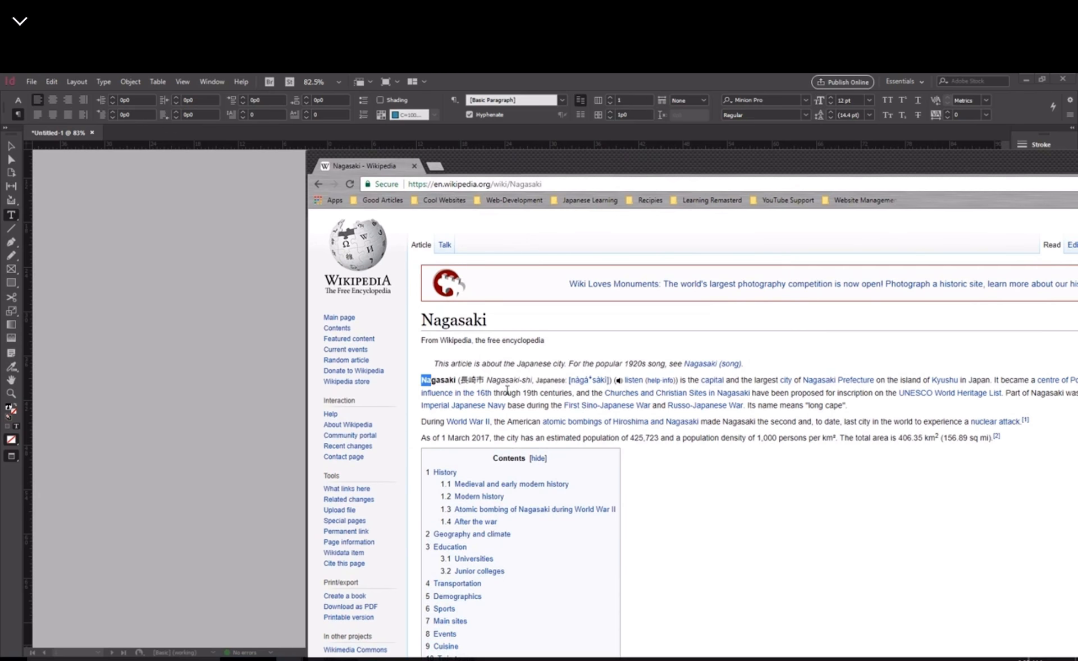
drag(507, 390, 1054, 438)
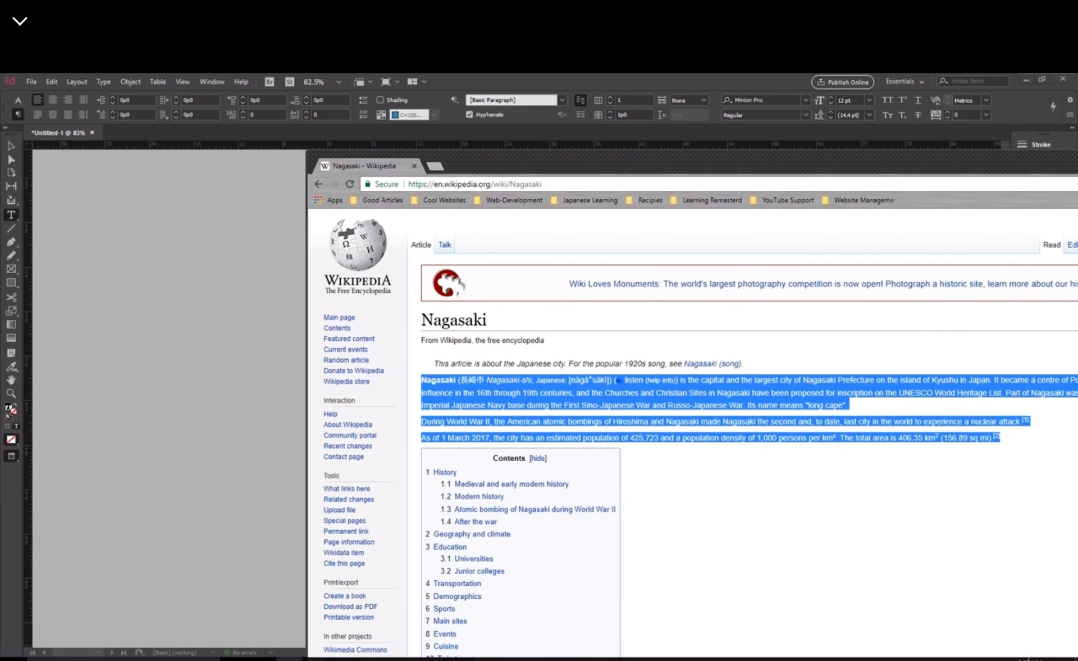
key(super+Down)
click(463, 489)
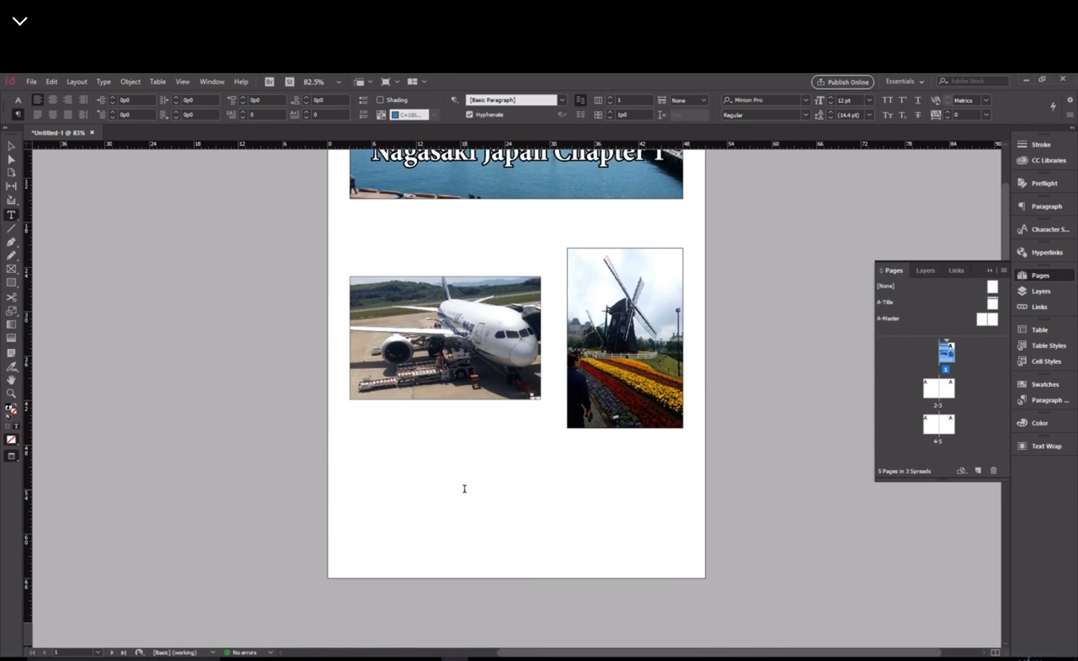
key(ctrl+v)
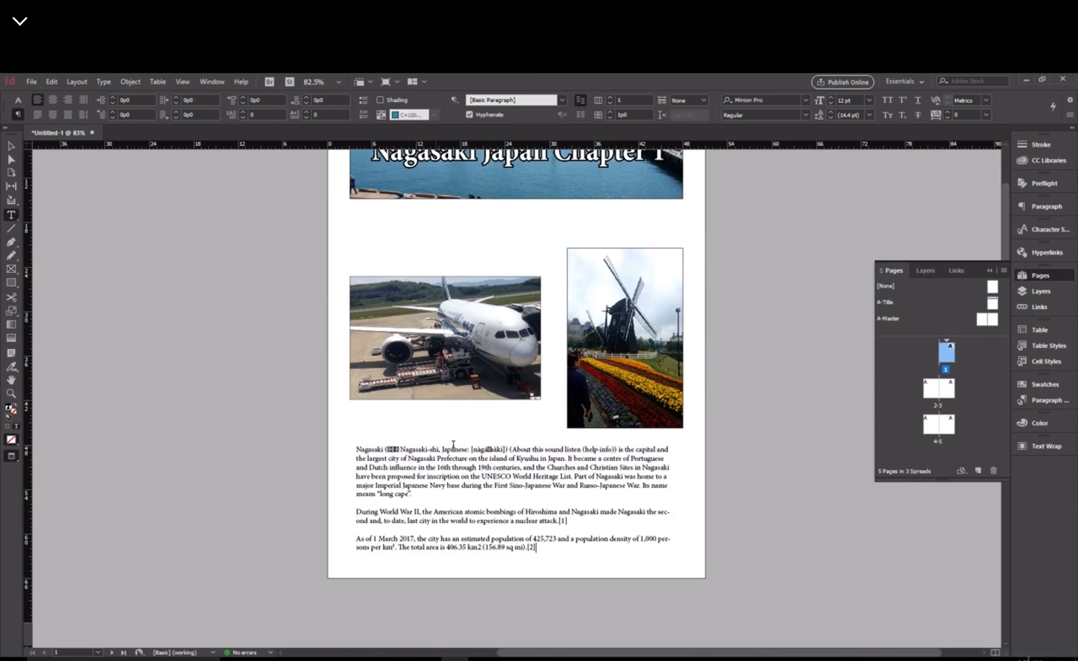
Delete the bracketed pronunciation and the unsupported Japanese characters from the first line of the pasted text.
click(497, 449)
key(BackSpace)
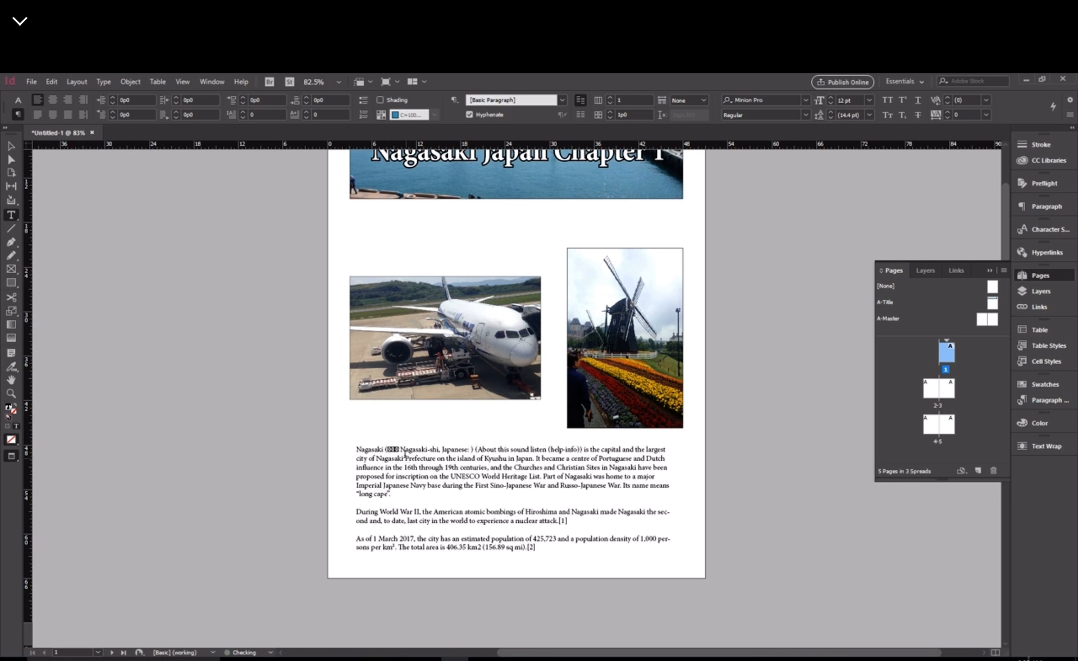
key(BackSpace)
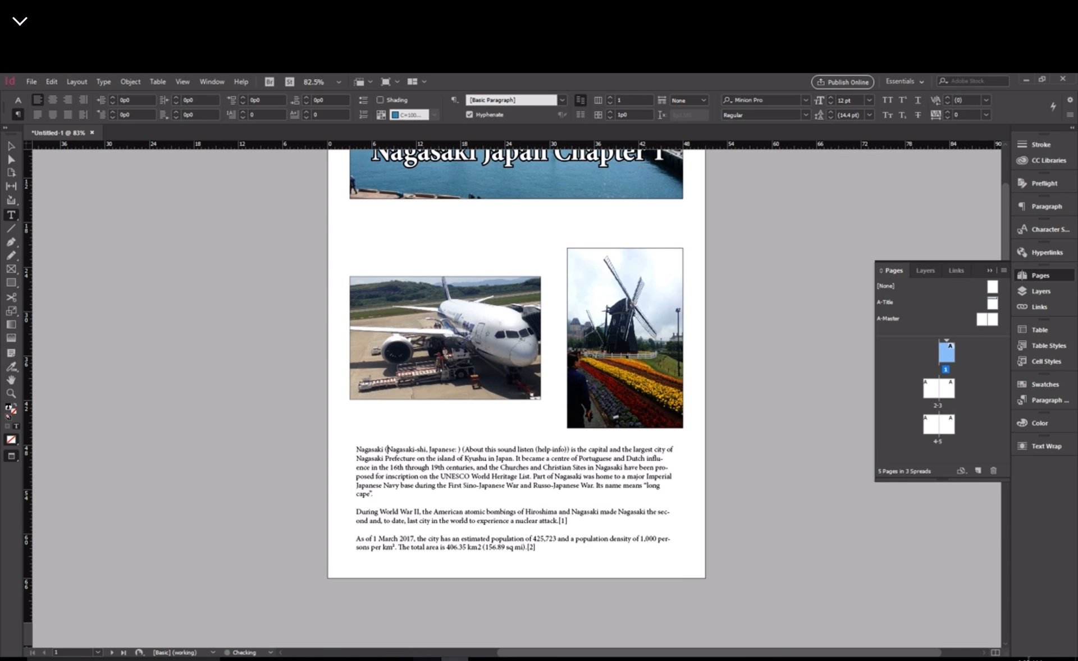
Switch to Chrome, view the Christianity in Japan section of the linked Churches and Christian Sites article, and return to the Nagasaki article.
mouse_move(289, 659)
click(375, 629)
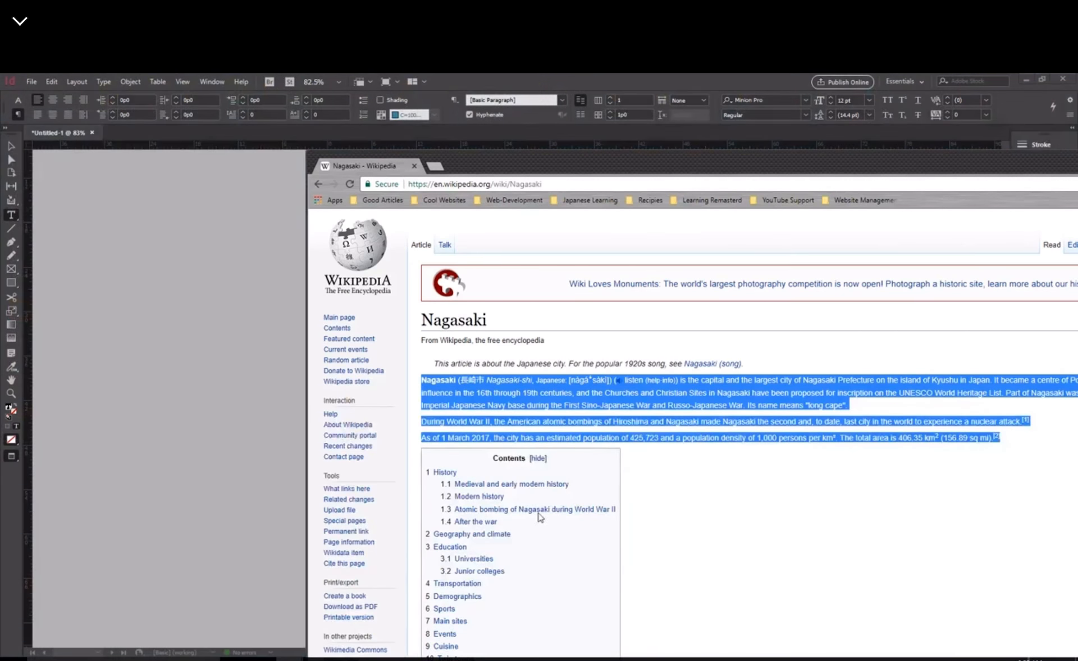
click(645, 393)
click(471, 391)
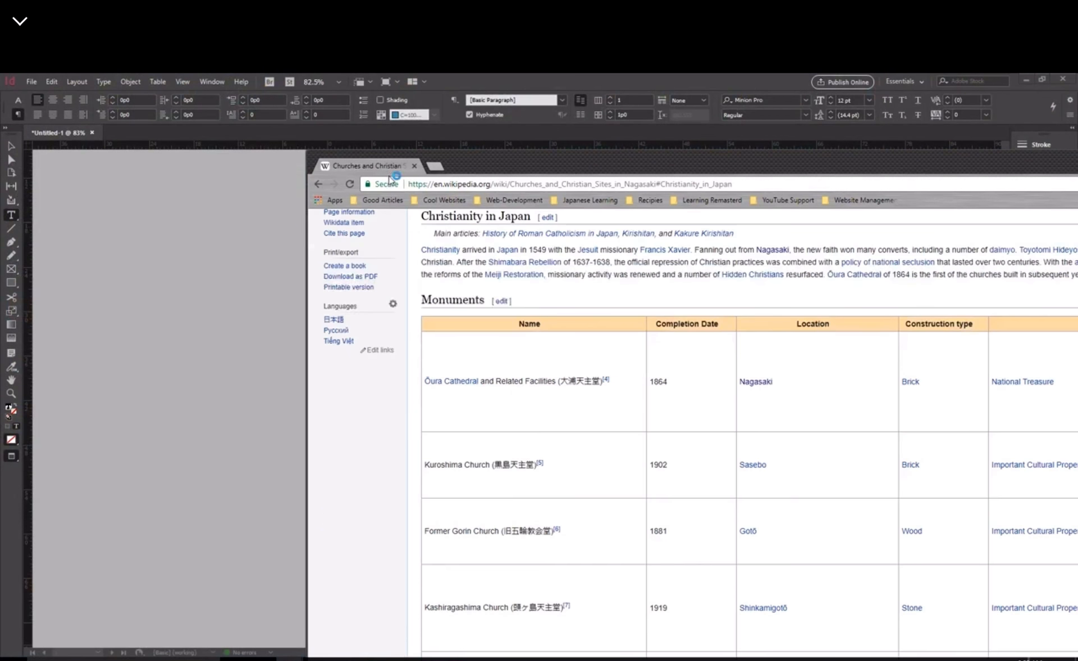
click(318, 184)
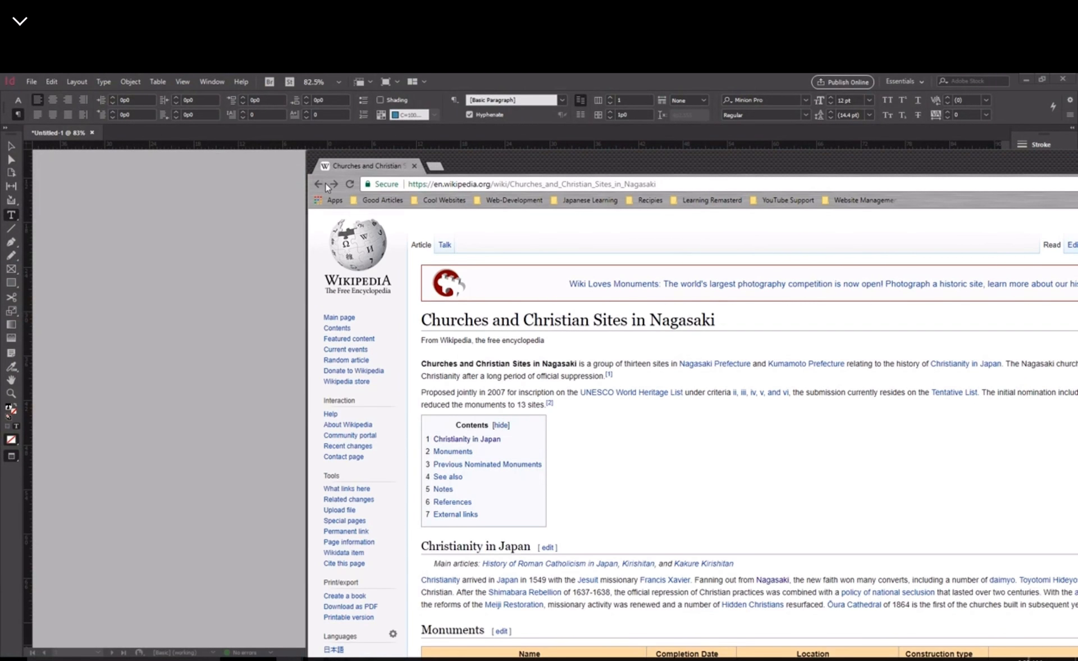
click(324, 184)
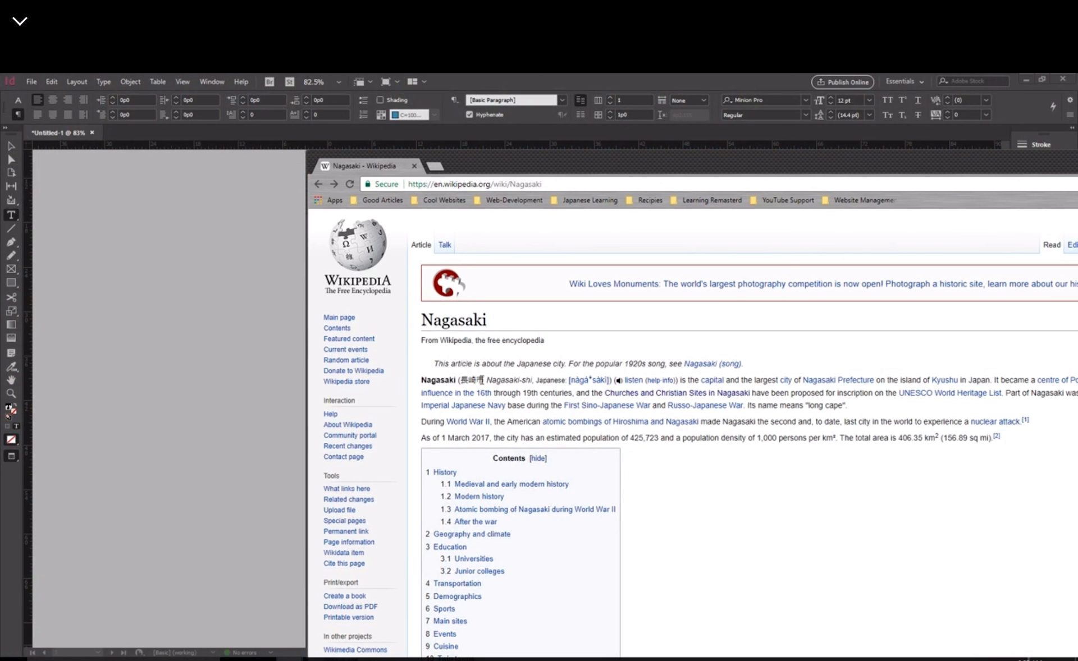
Highlight the Japanese characters in the article's first sentence, move the browser aside to compare with the layout, and return to InDesign.
drag(483, 380, 470, 380)
drag(935, 175, 880, 207)
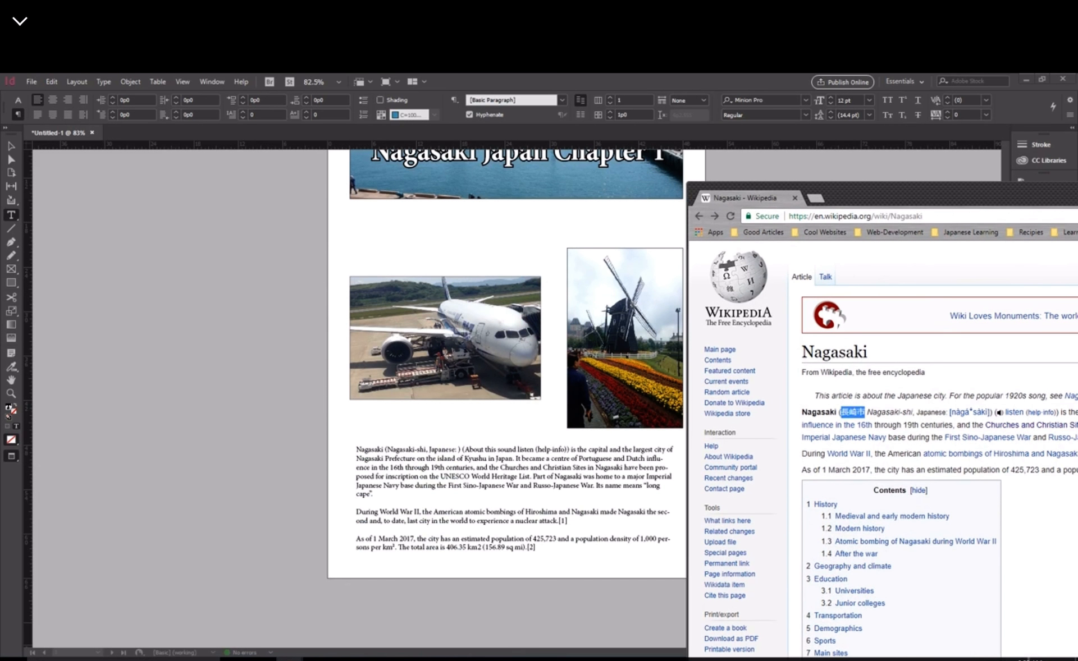
click(684, 515)
Select all the pasted article text and create a new paragraph style.
scroll(521, 505, up, 2)
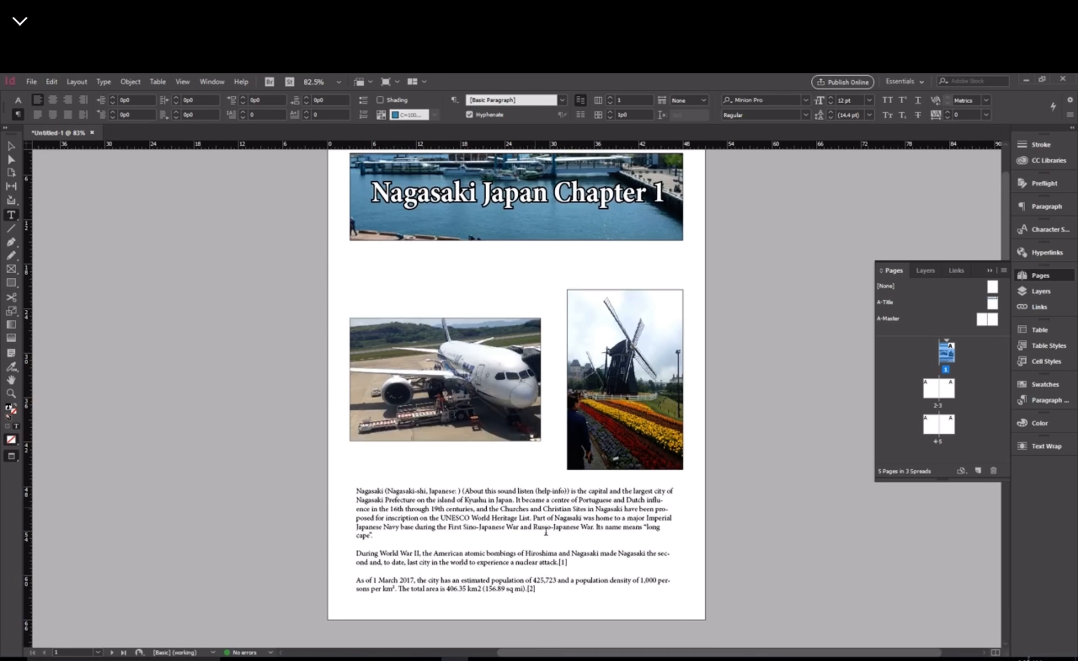
key(ctrl+a)
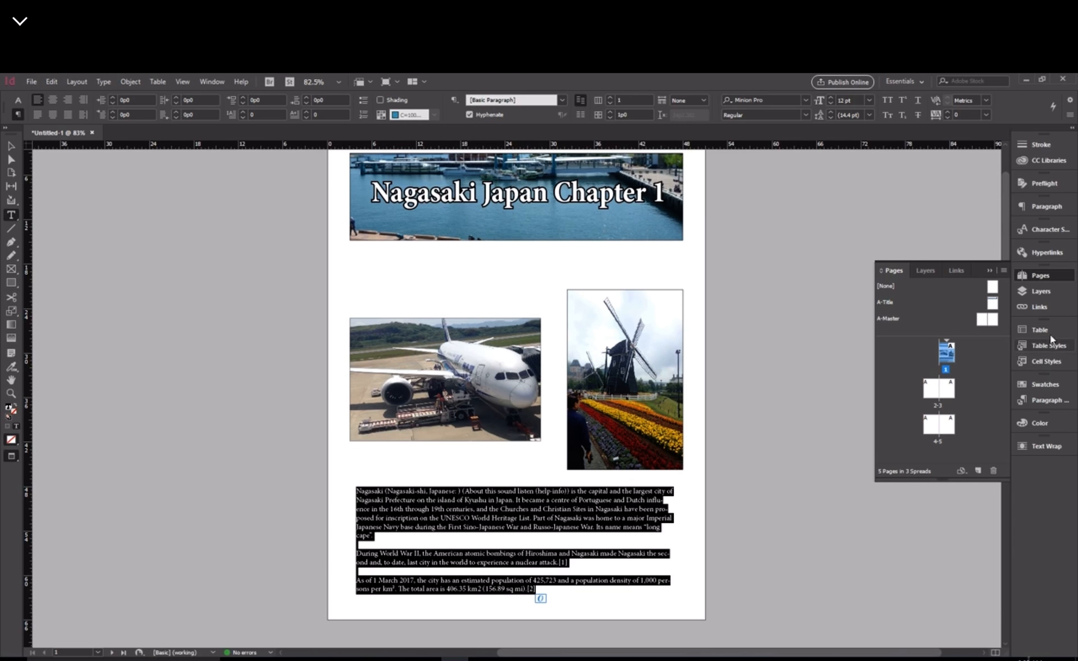
click(1045, 400)
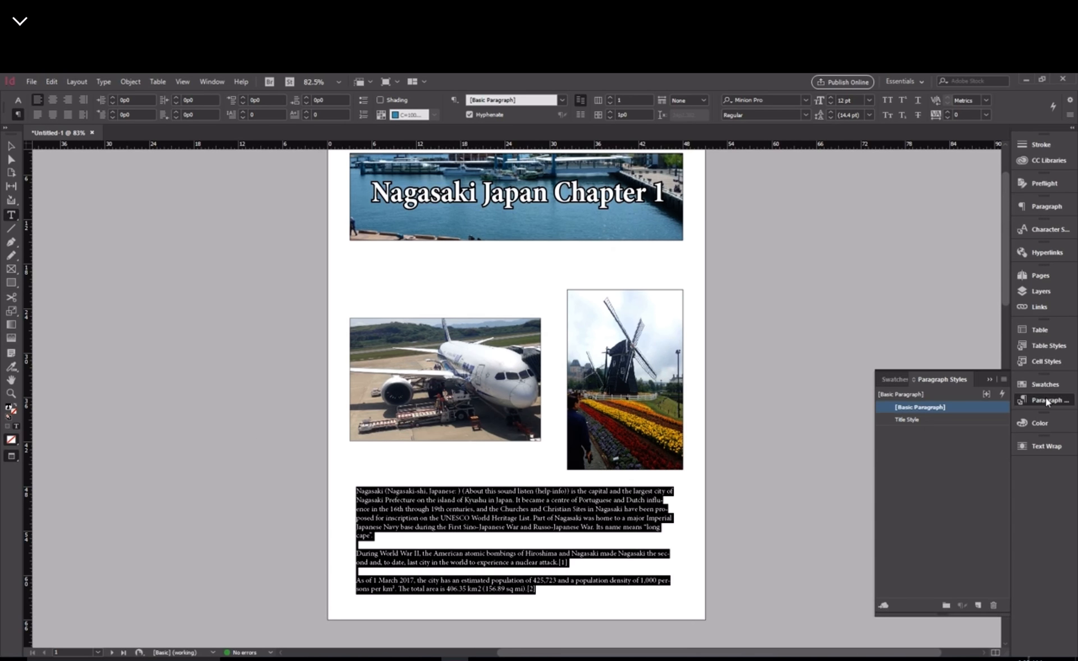
click(961, 520)
click(978, 605)
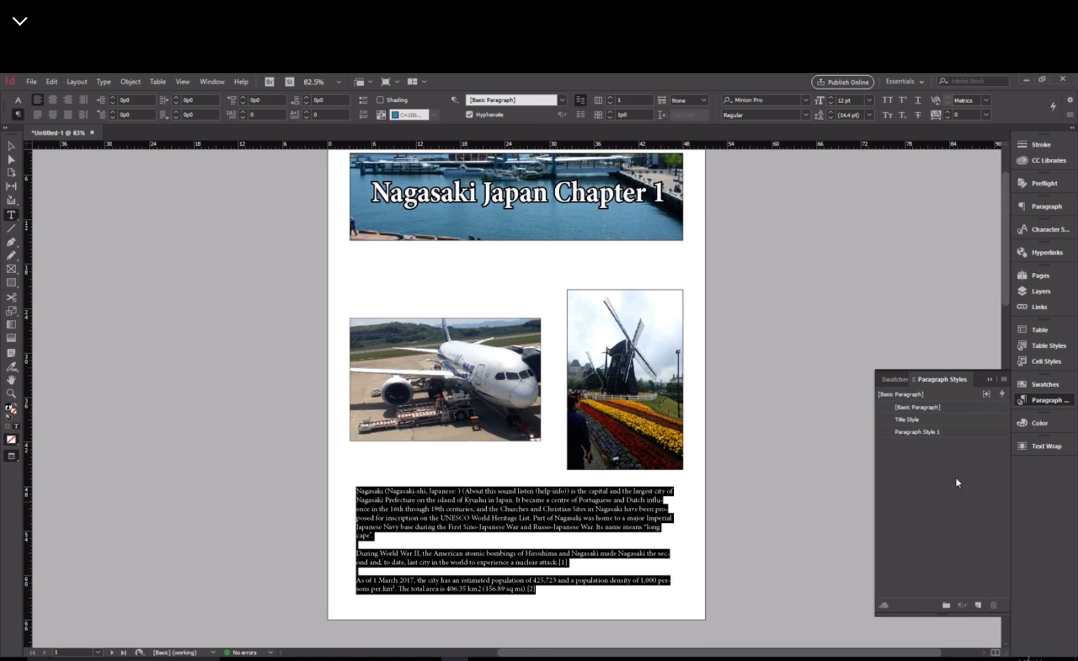
Apply the new paragraph style to the selected article text and name the style Paragraph Text.
double_click(945, 424)
click(1009, 591)
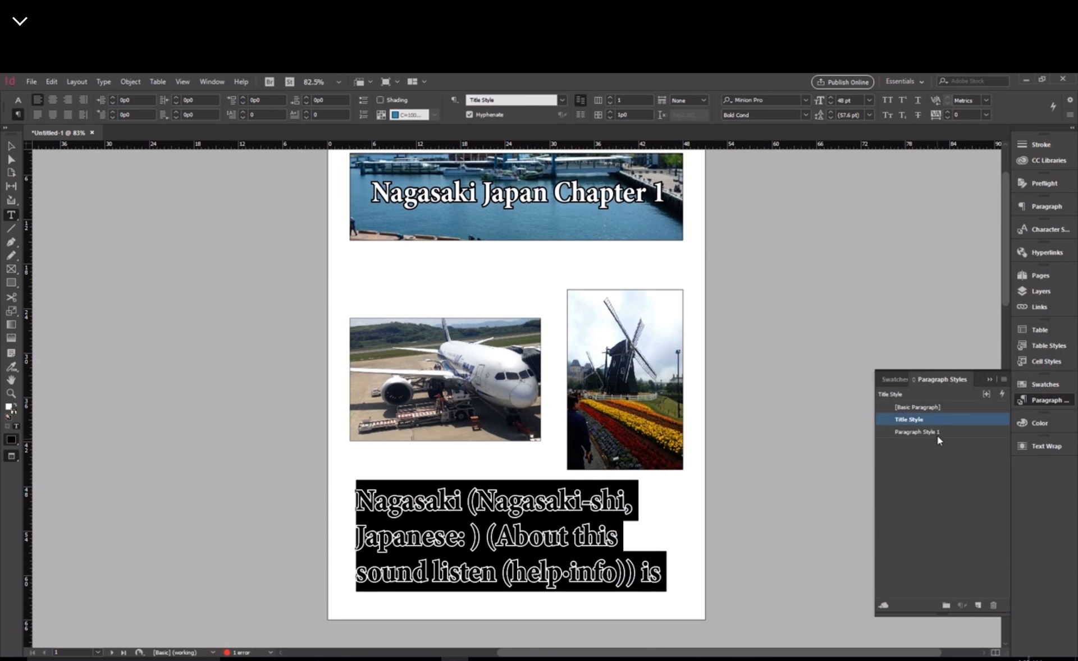
double_click(935, 432)
text(Paragraph Text)
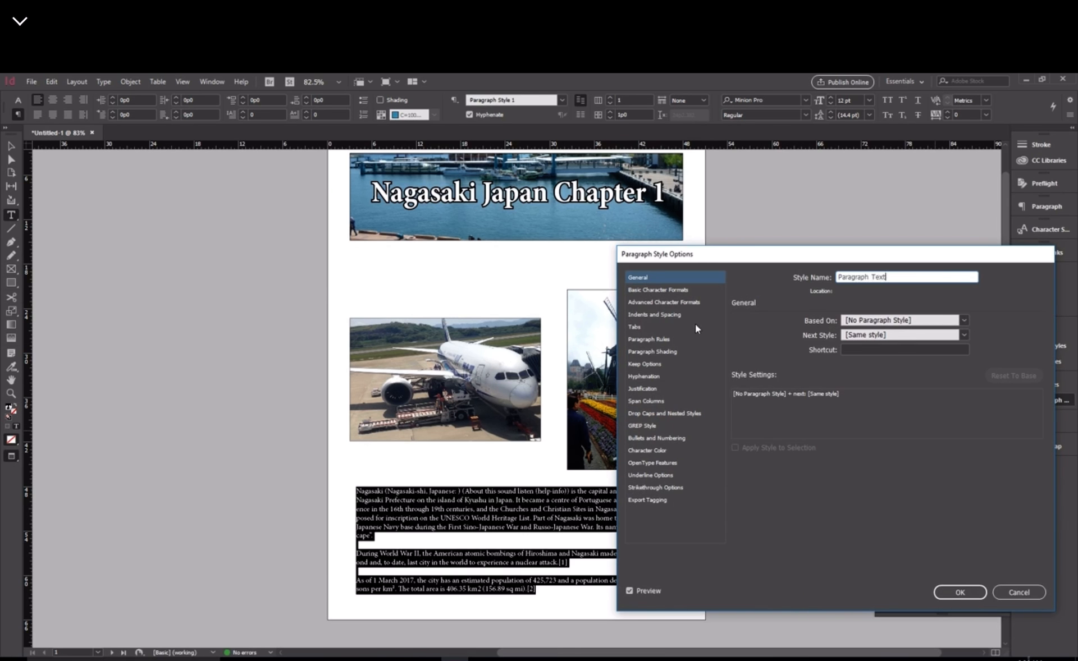
Set the Paragraph Text style's font size to 13 pt, keeping the Regular font style, and save the style options.
click(655, 317)
click(660, 338)
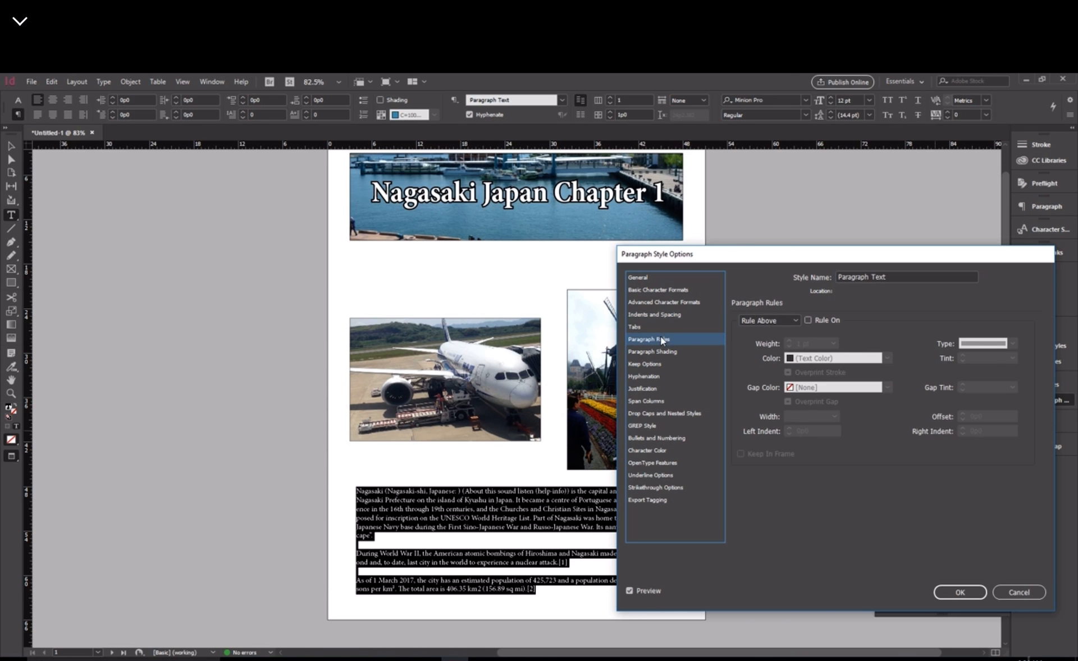
click(663, 389)
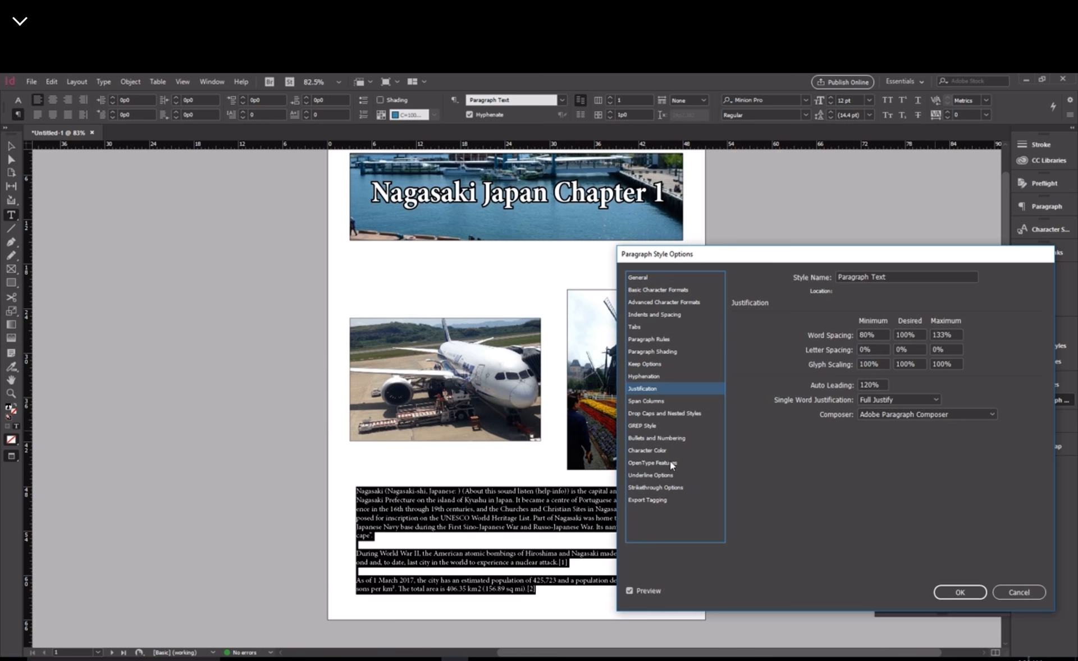
click(660, 376)
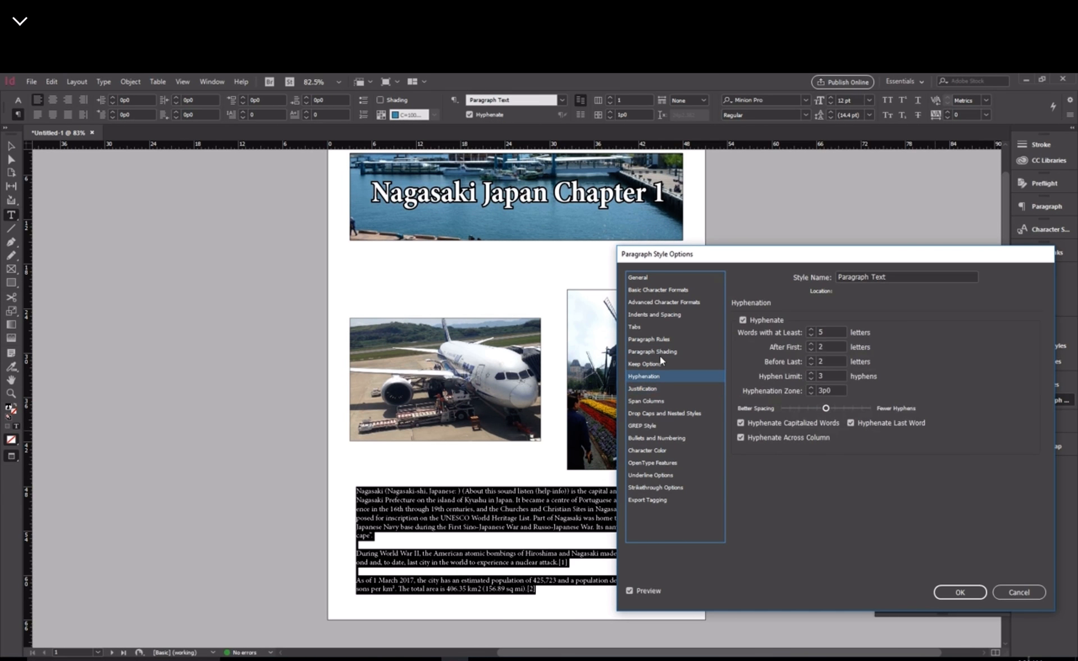
click(658, 352)
click(660, 291)
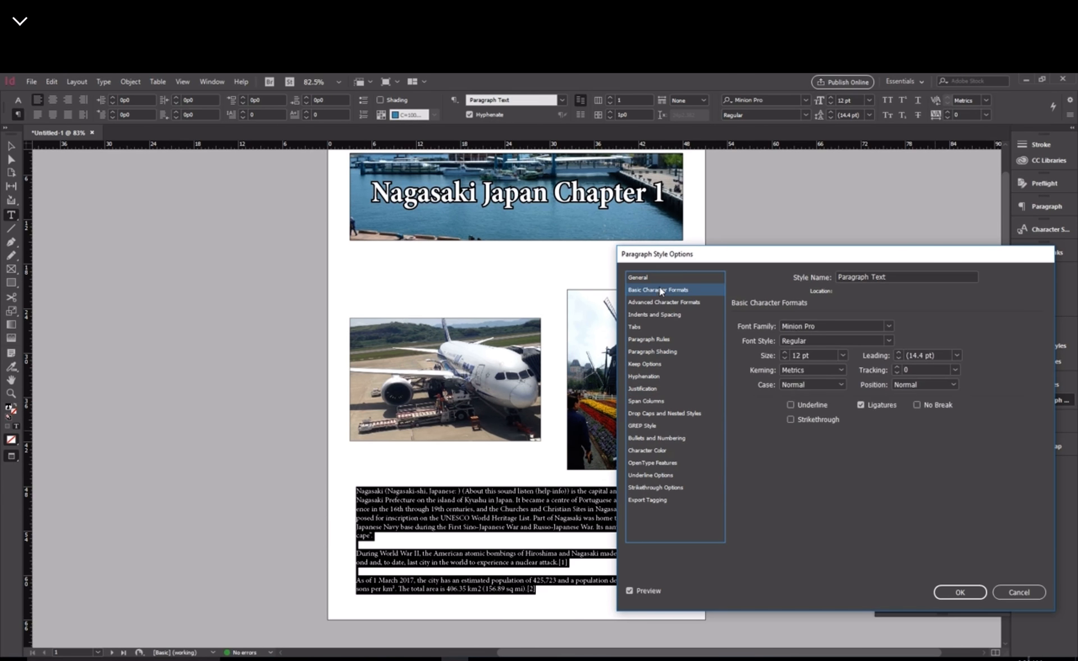
click(786, 353)
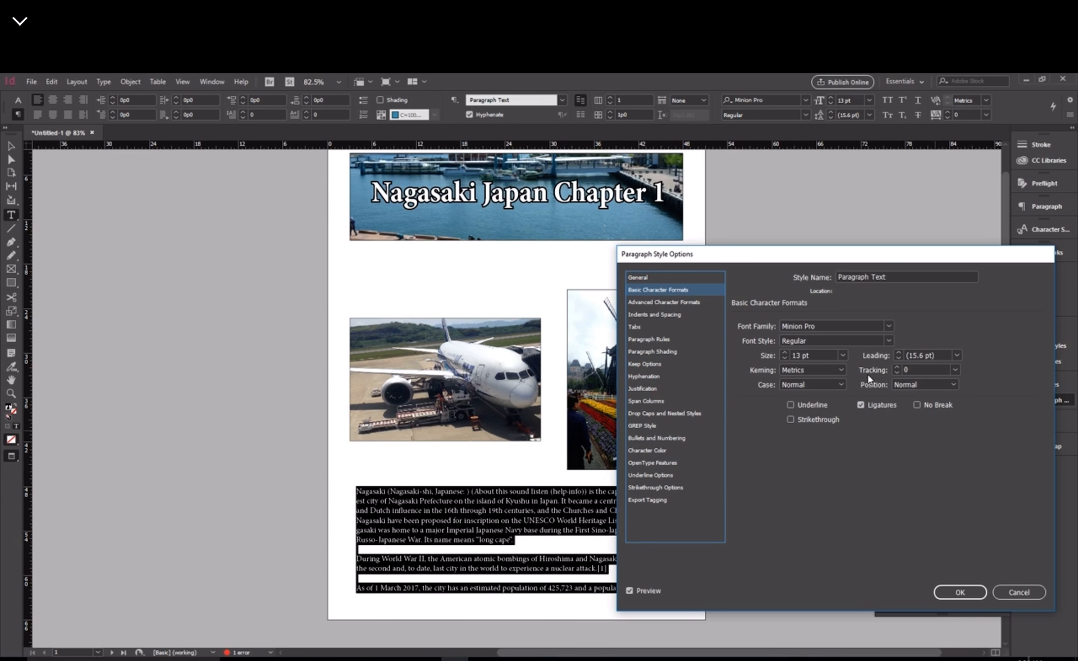
click(887, 342)
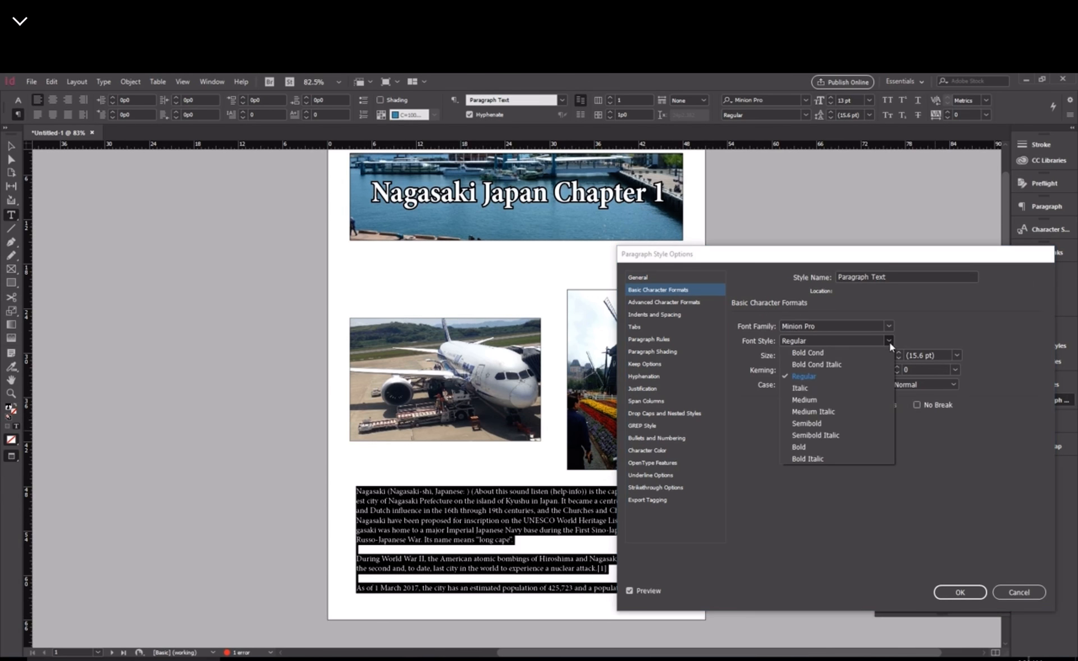
click(959, 592)
click(960, 592)
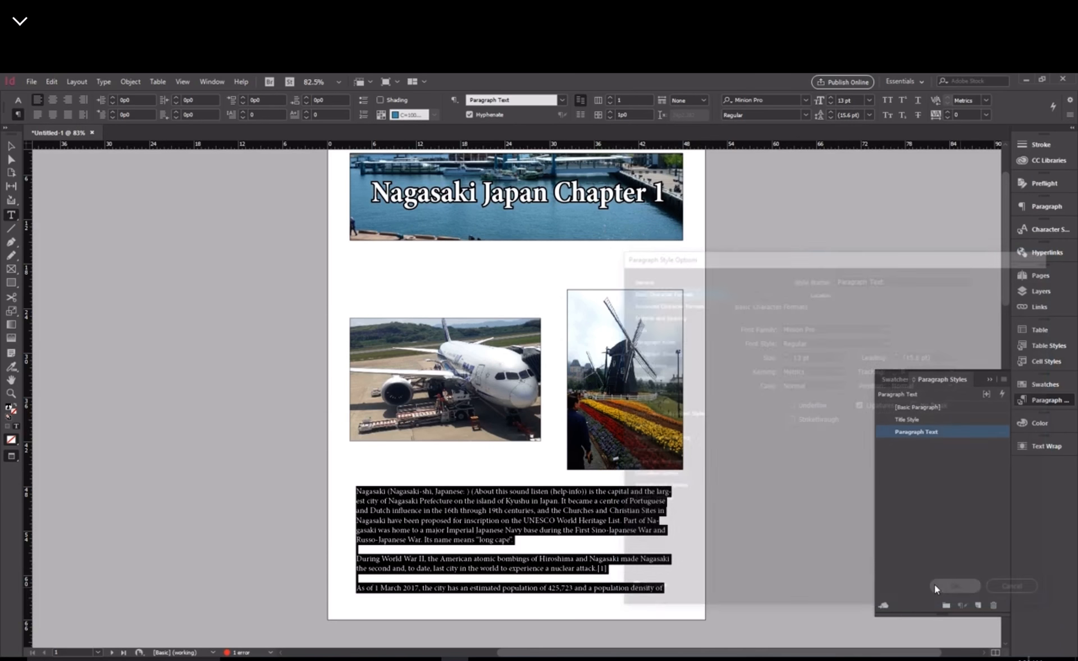
Delete the whole final paragraph about population and total area from the article text, including its overset remainder.
click(529, 559)
scroll(529, 559, down, 5)
scroll(528, 535, up, 2)
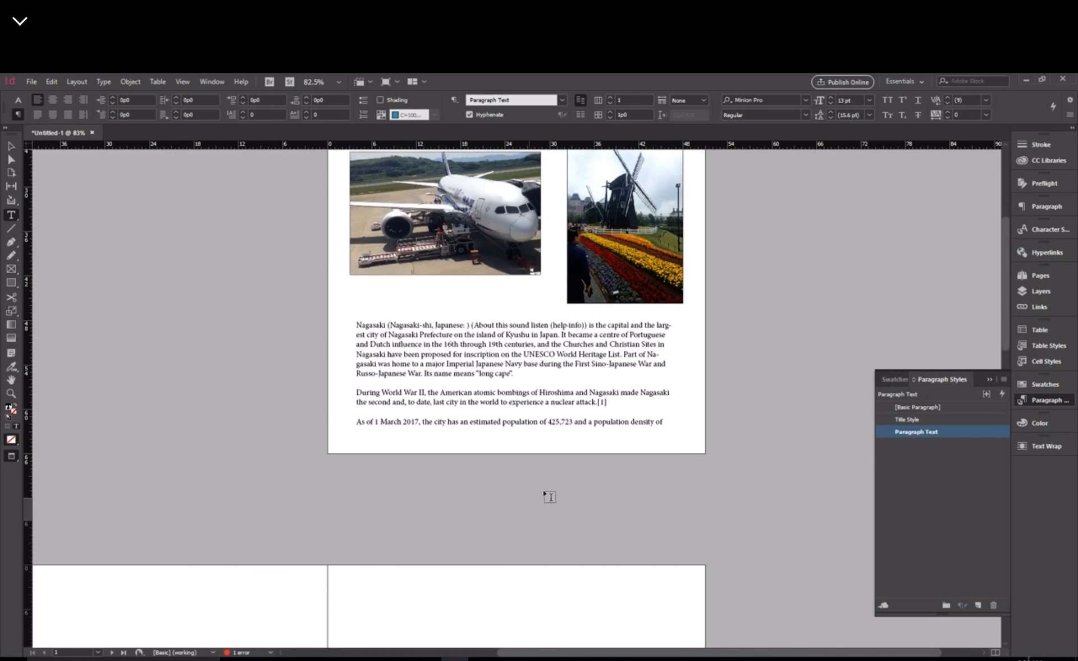
scroll(478, 349, up, 1)
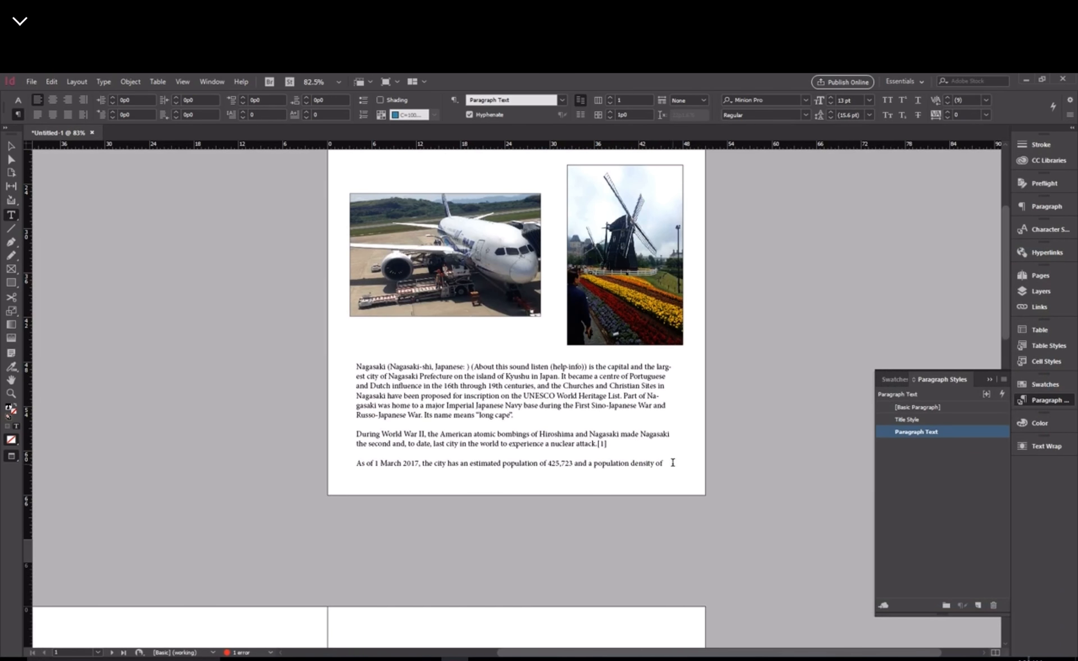
drag(667, 458, 255, 466)
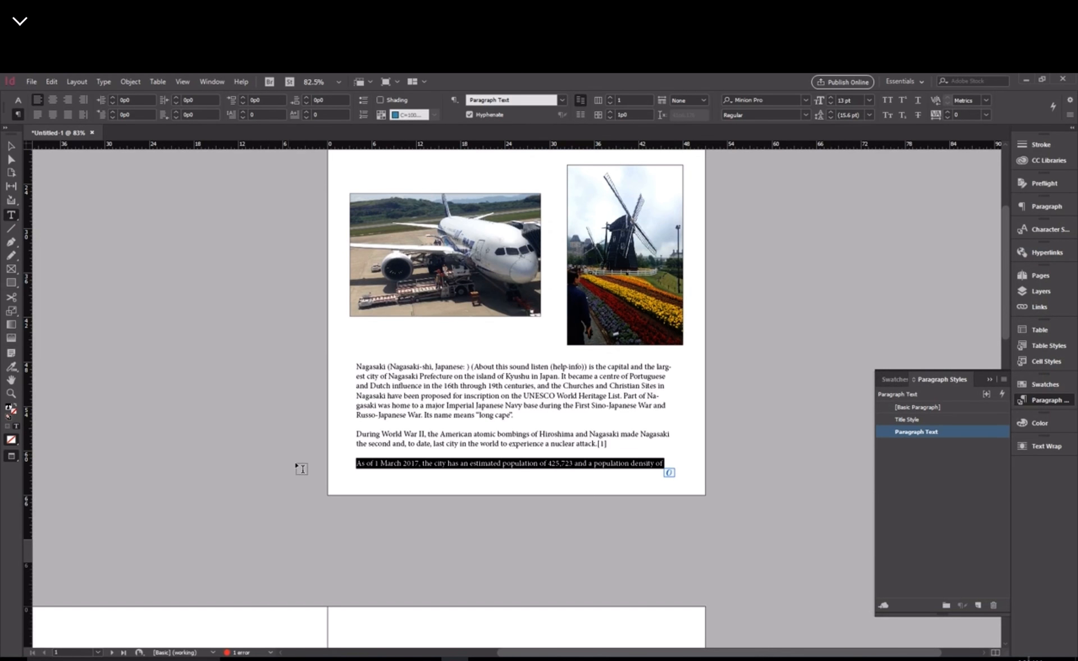
key(BackSpace)
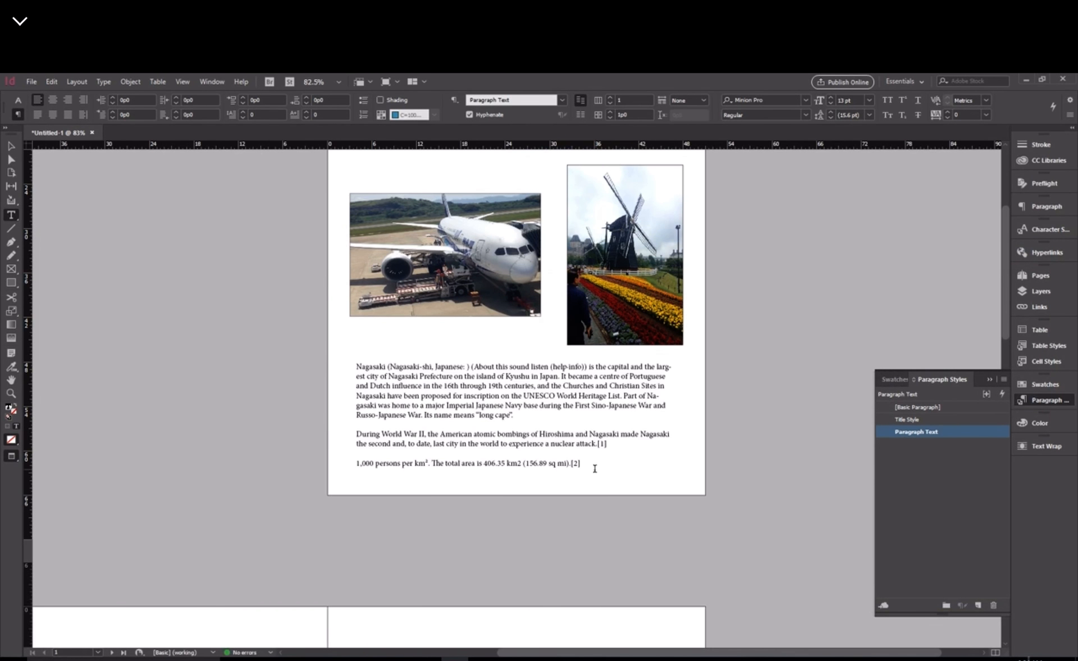
key(ctrl+z)
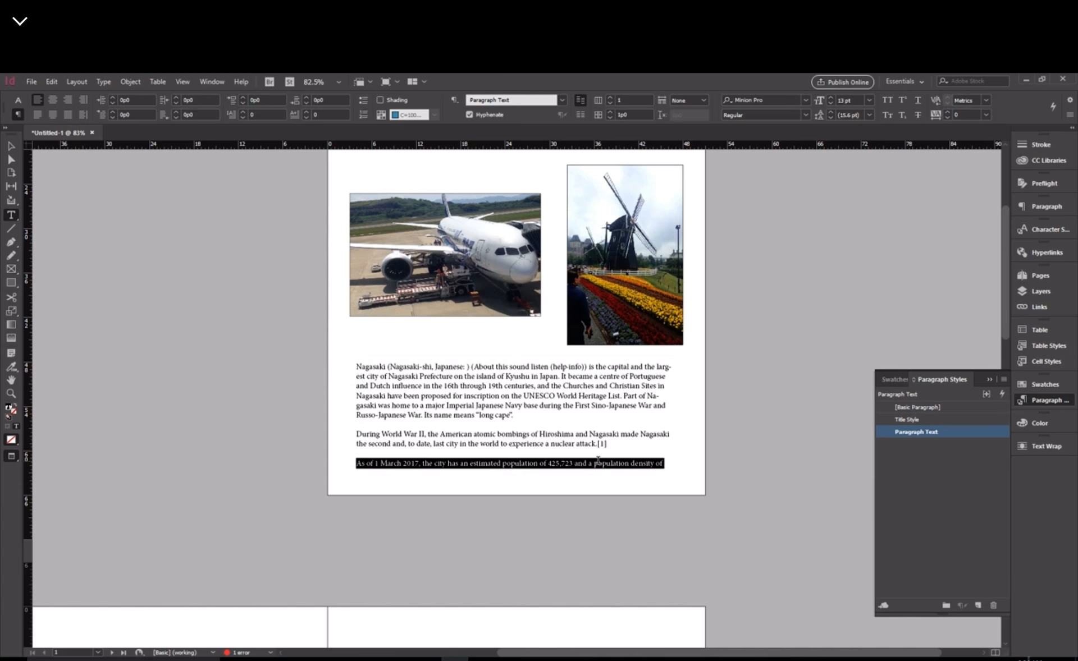
key(BackSpace)
drag(582, 464, 349, 465)
key(BackSpace)
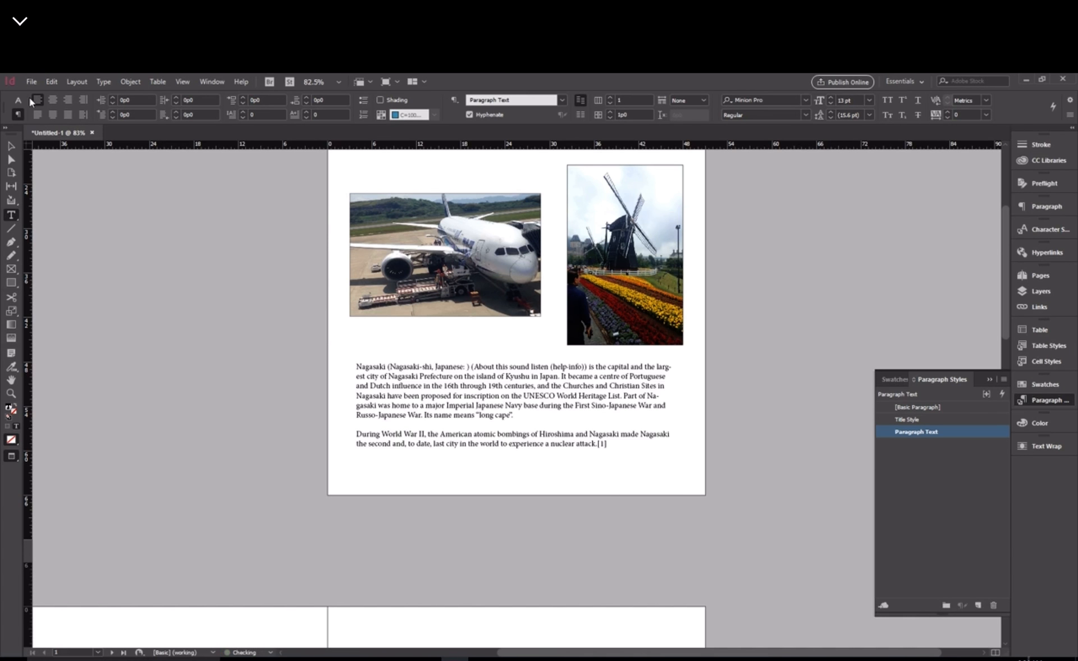
Deselect the text frame and switch the layout from Preview to Normal screen mode to show frame edges and guides.
click(11, 145)
click(349, 507)
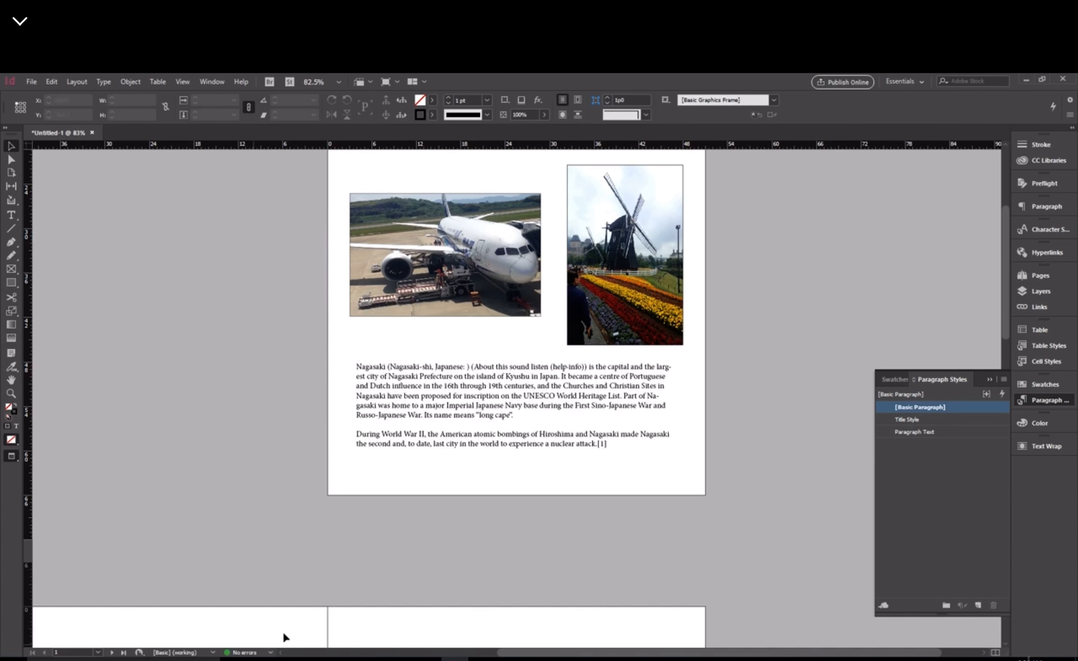
key(w)
scroll(297, 457, up, 5)
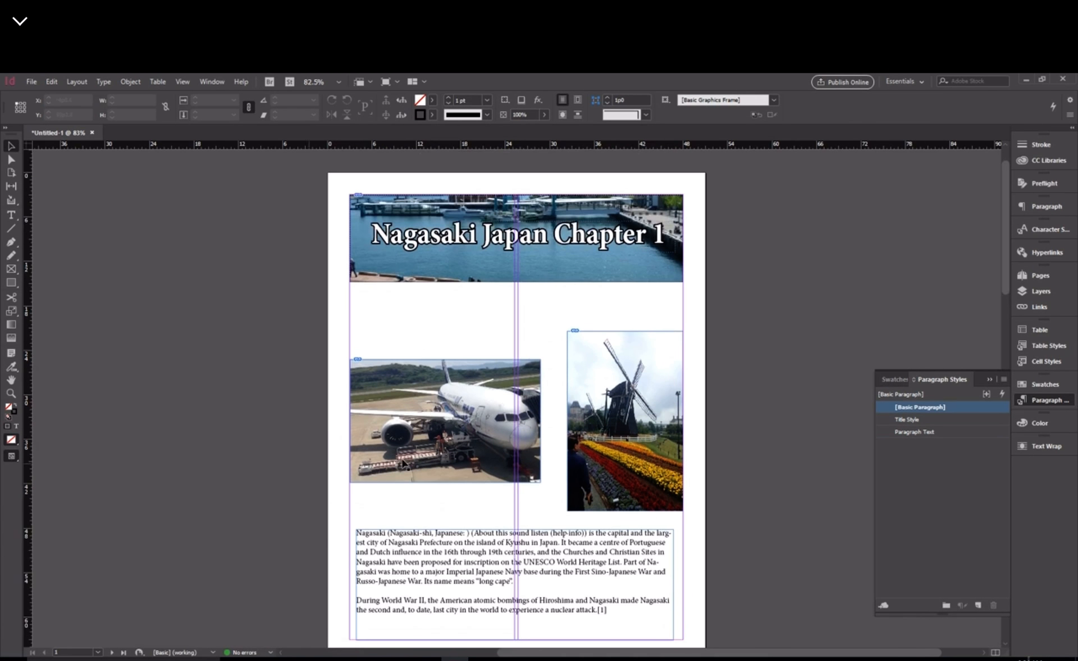
Clear the selection and switch the layout to Preview screen mode to check the page without guides and frame edges.
scroll(682, 437, down, 3)
click(589, 460)
click(798, 443)
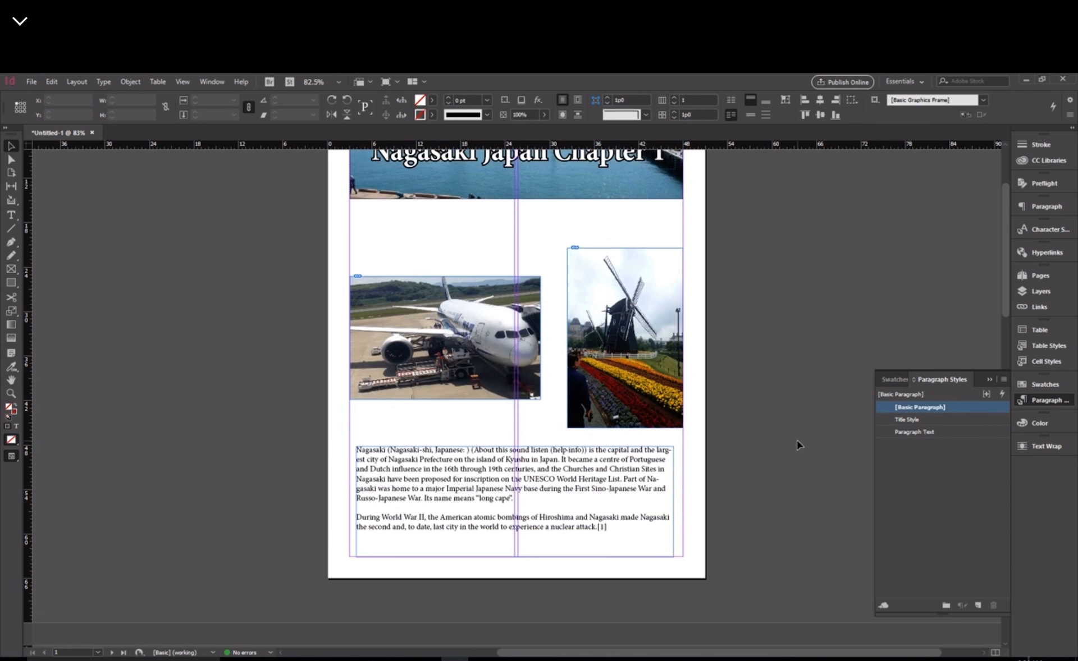
scroll(742, 467, up, 1)
scroll(739, 468, down, 3)
scroll(727, 454, up, 5)
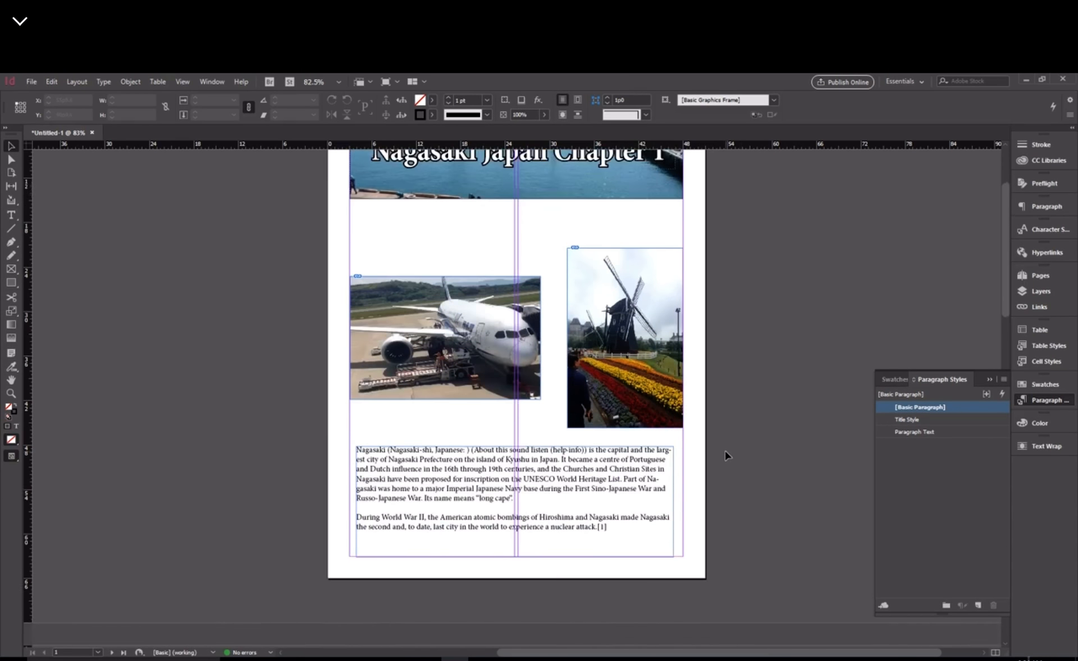
key(w)
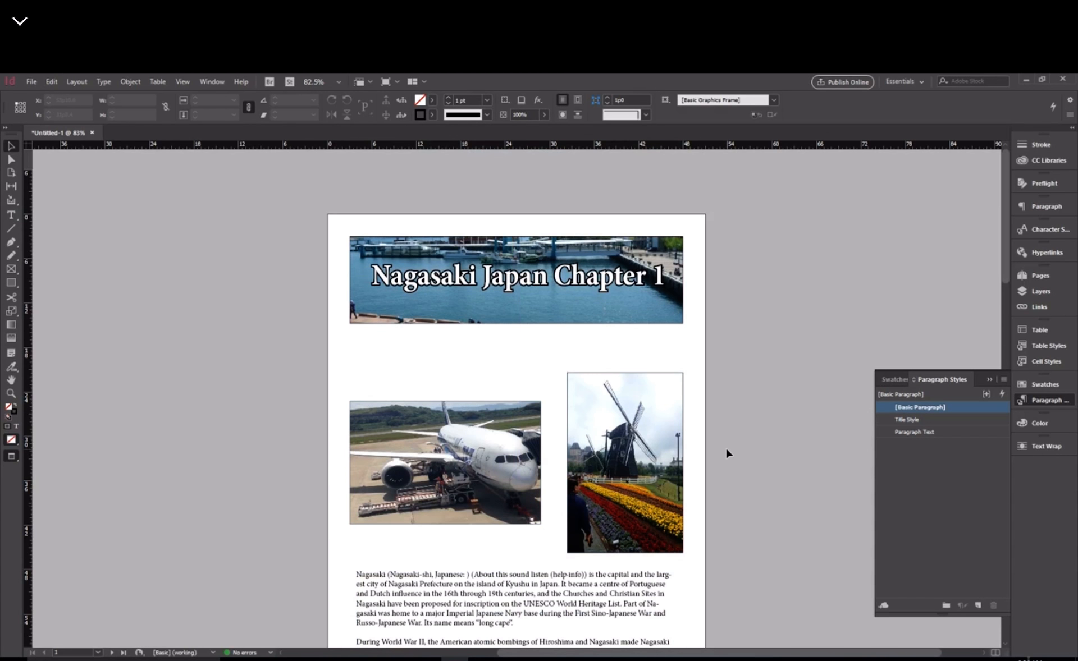
scroll(728, 453, down, 2)
scroll(721, 447, up, 2)
scroll(718, 443, down, 1)
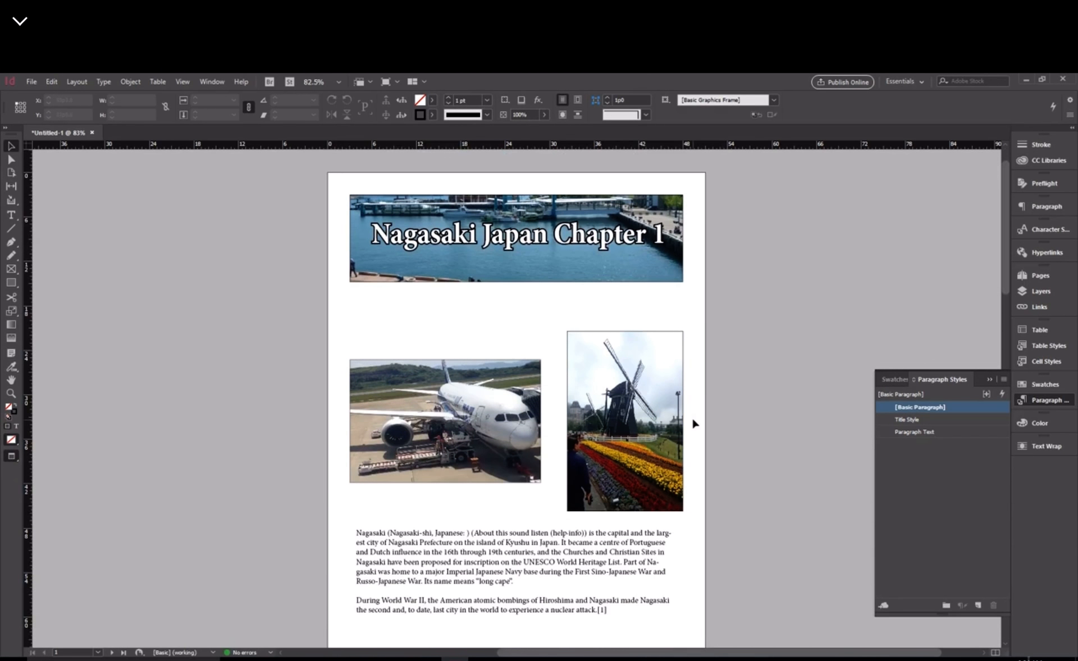
Move the windmill photo straight up, closer to the title banner.
click(596, 430)
drag(596, 431, 596, 418)
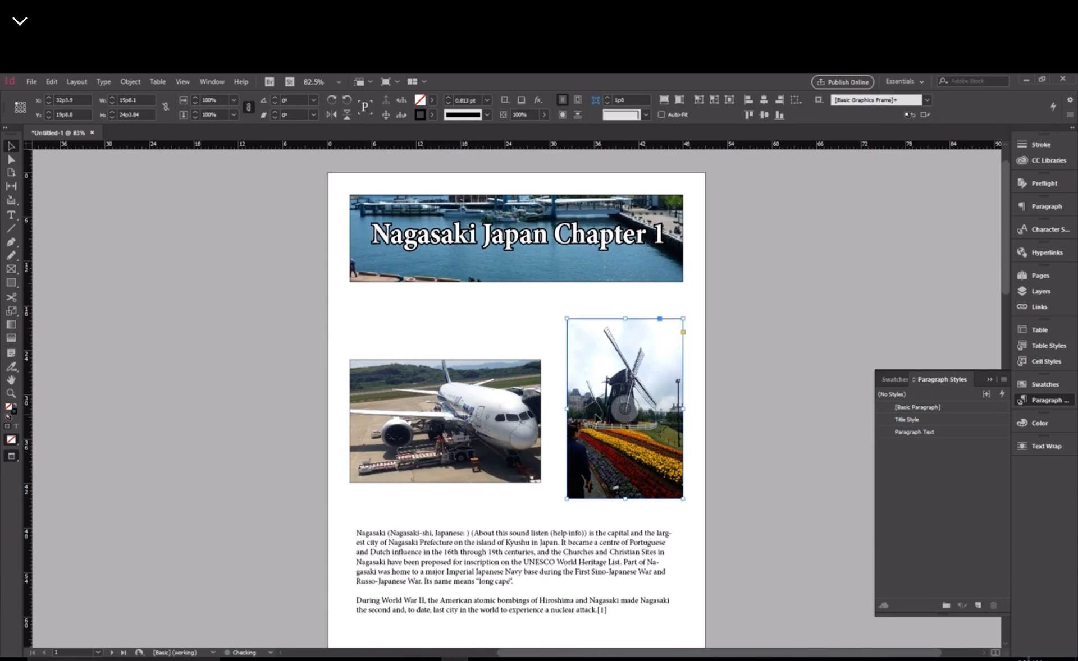
key(shift+Up)
key(shift+Up)
Nudge the airplane photo up to about Y 21p0.82, then deselect it.
click(502, 438)
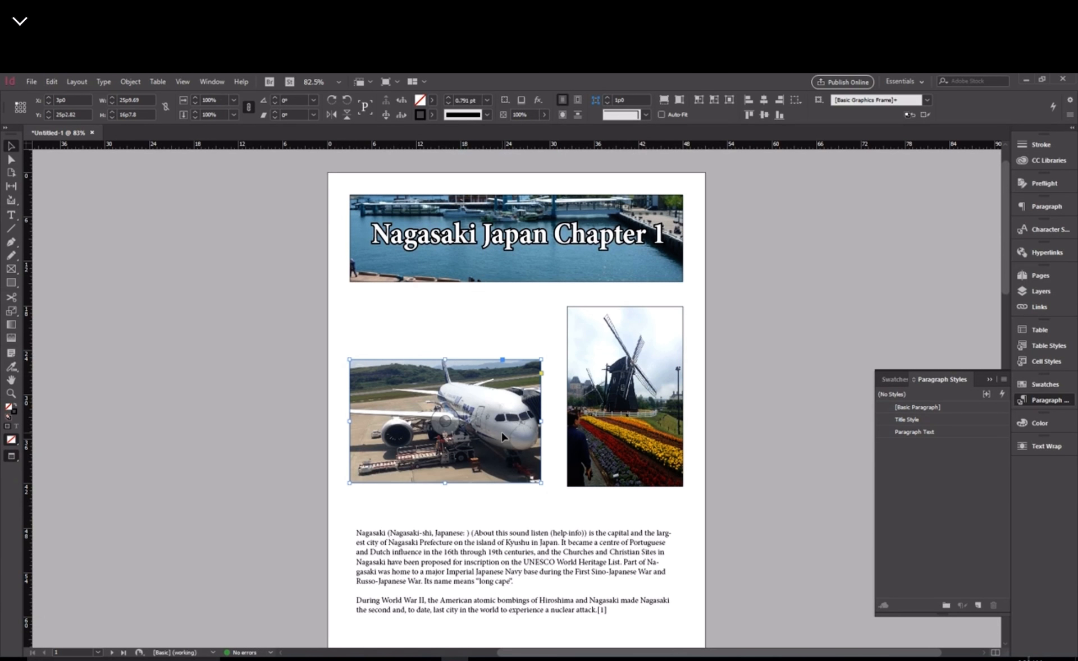
key(shift+Up)
key(shift+Up)
key(shift+Up)
key(shift+Up)
key(shift+Up)
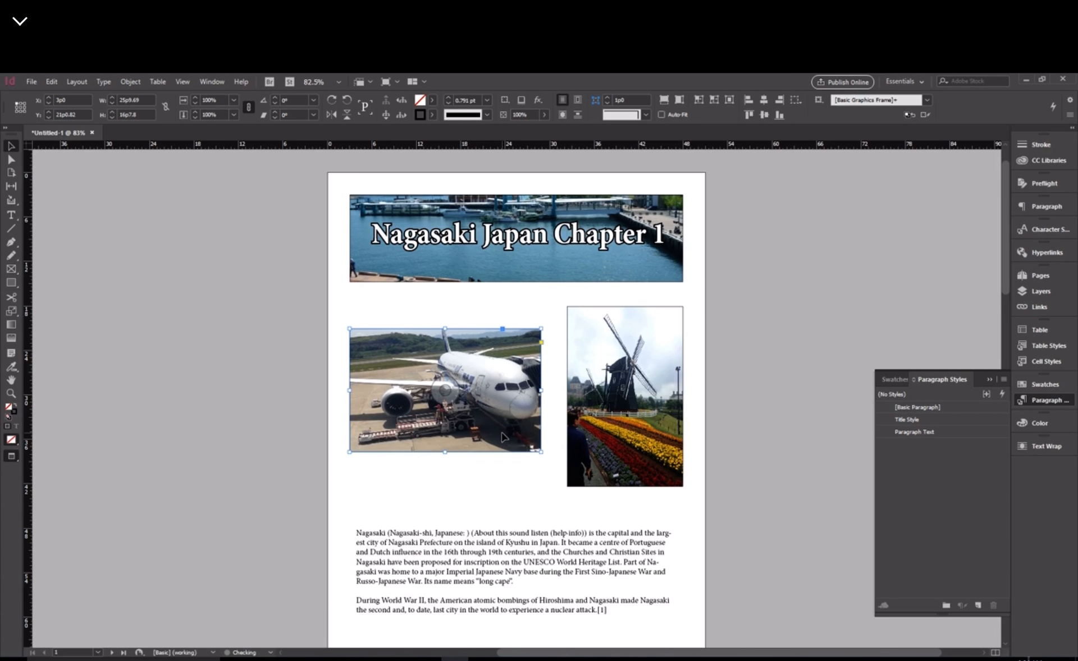
scroll(561, 420, down, 3)
click(743, 483)
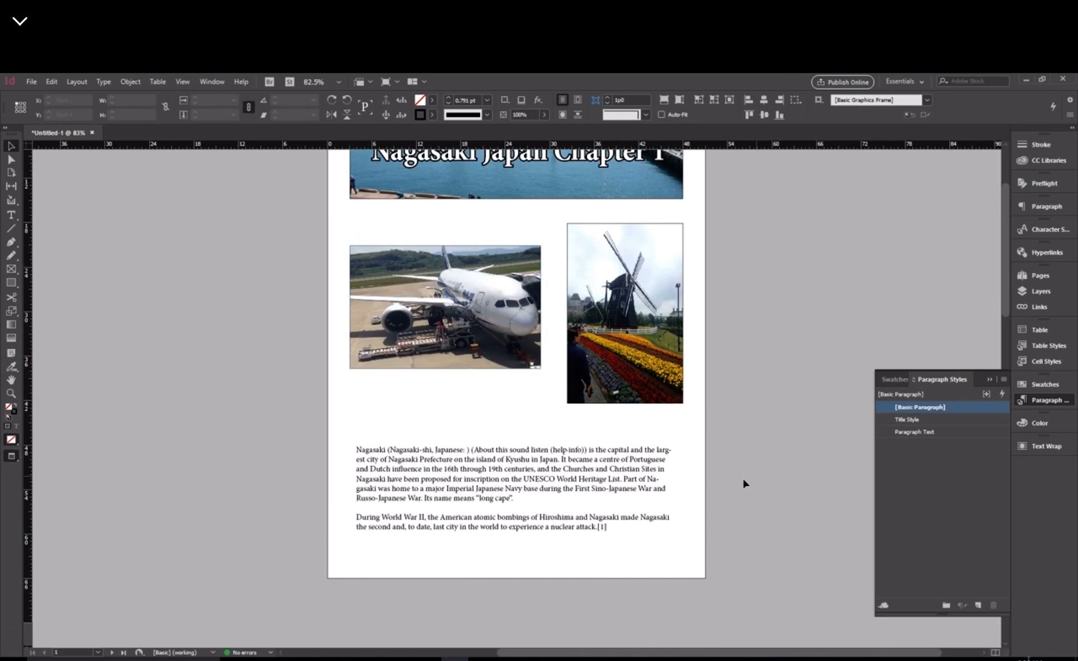
Nudge the windmill photo up to Y 17p2.8 and the airplane photo up to Y 20p2.82.
click(660, 372)
scroll(724, 378, up, 2)
key(shift+Up)
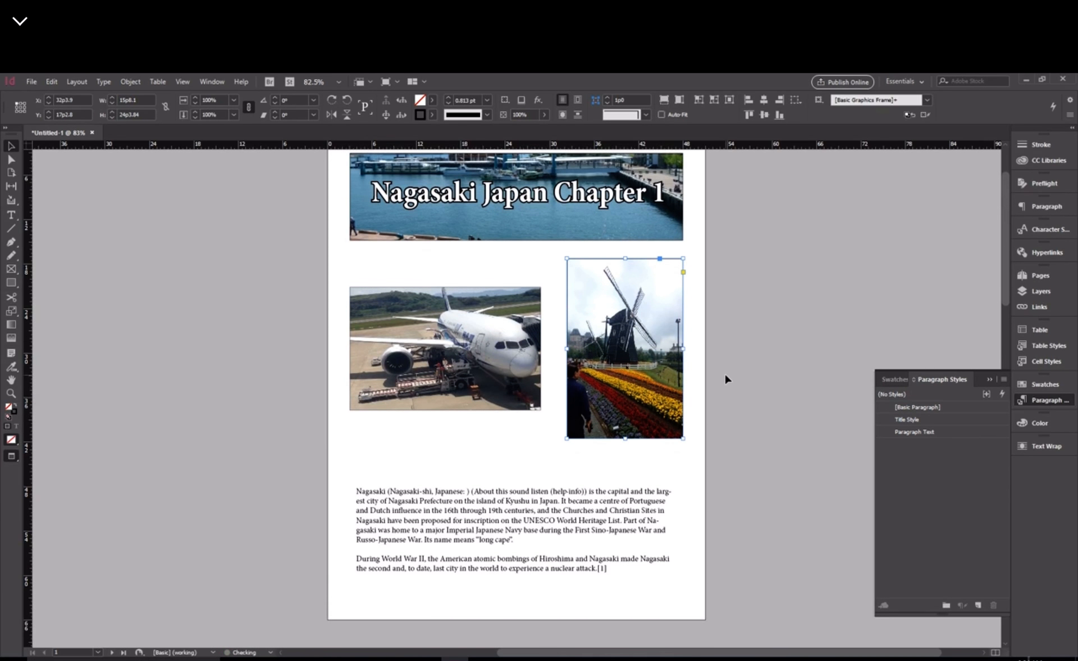
click(444, 348)
key(shift+Up)
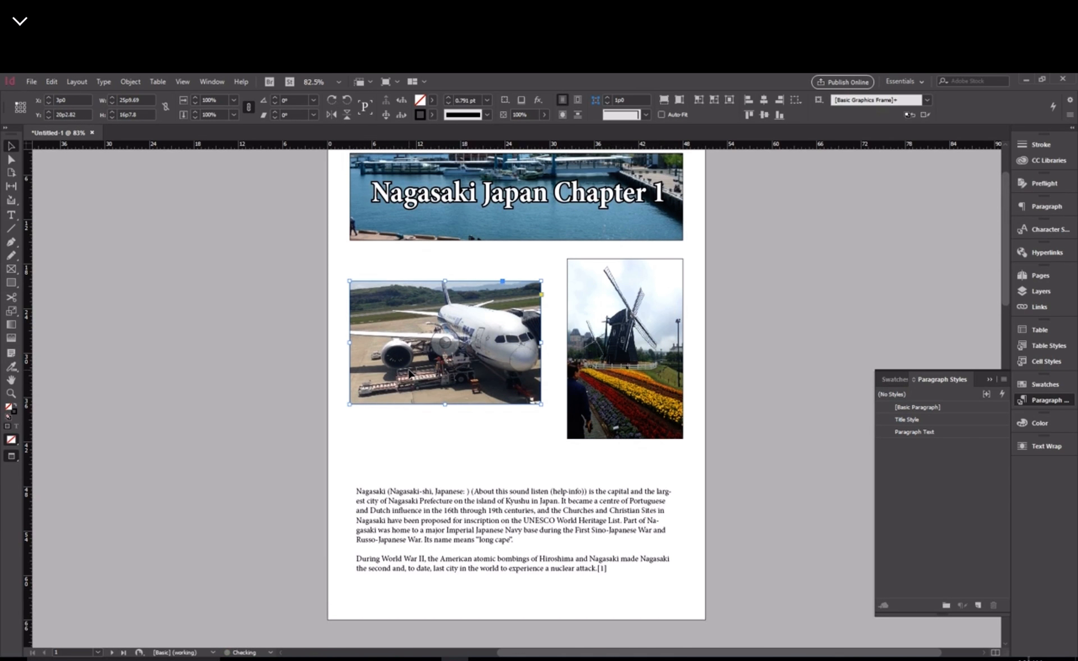
click(532, 643)
click(569, 523)
click(770, 440)
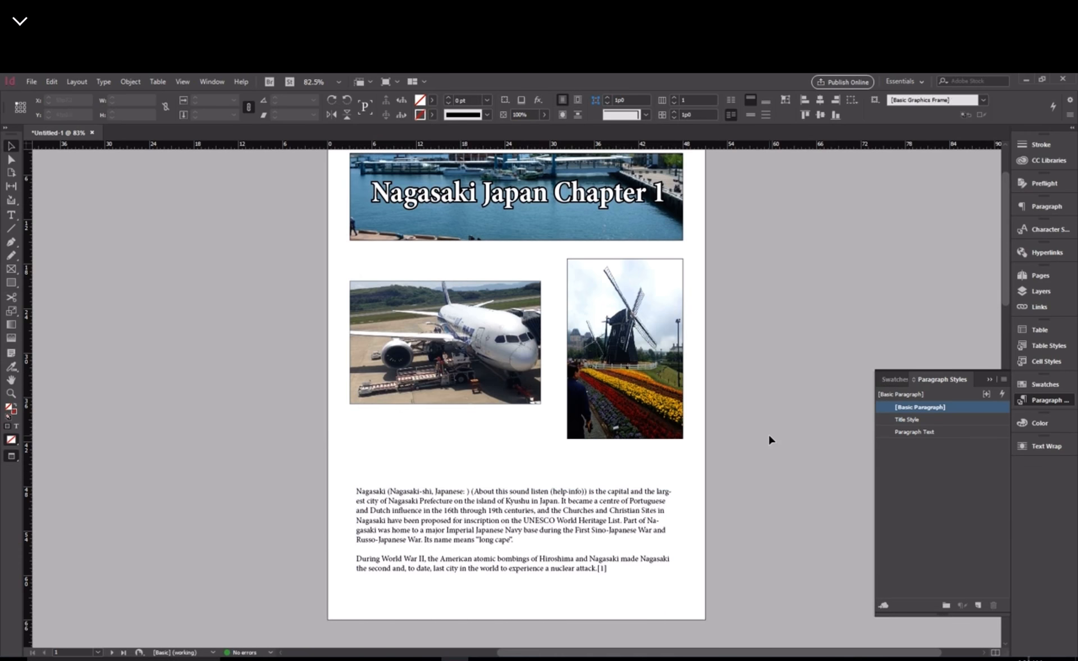
Move the airplane photo up just below the title banner, to about Y 17p8.82, keeping it on the page margin.
scroll(770, 439, up, 2)
scroll(769, 439, up, 2)
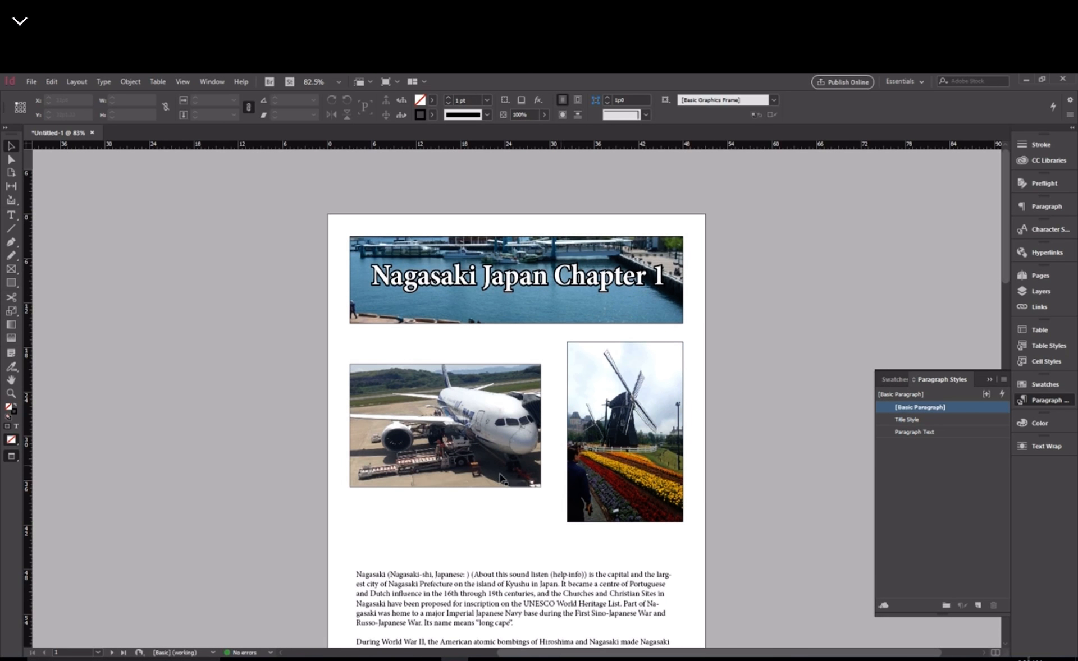
drag(493, 483, 495, 479)
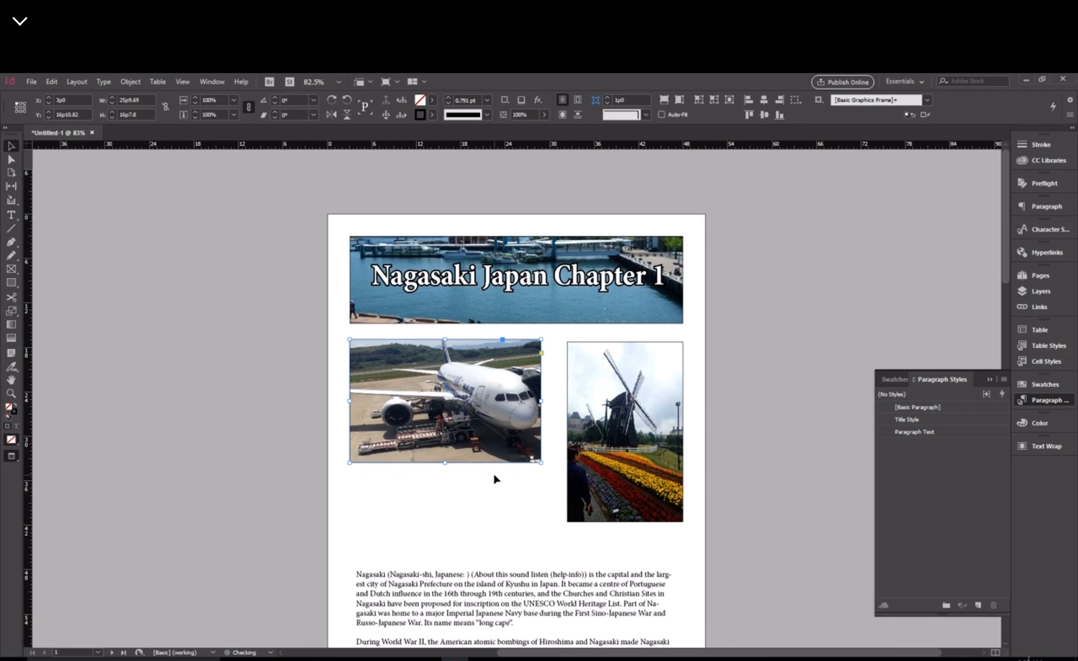
Shift the windmill photo down and back up, settling its top edge at about Y 17p4.8, near the airplane photo's top.
drag(643, 451, 649, 463)
key(shift+Down)
key(shift+Down)
key(shift+Down)
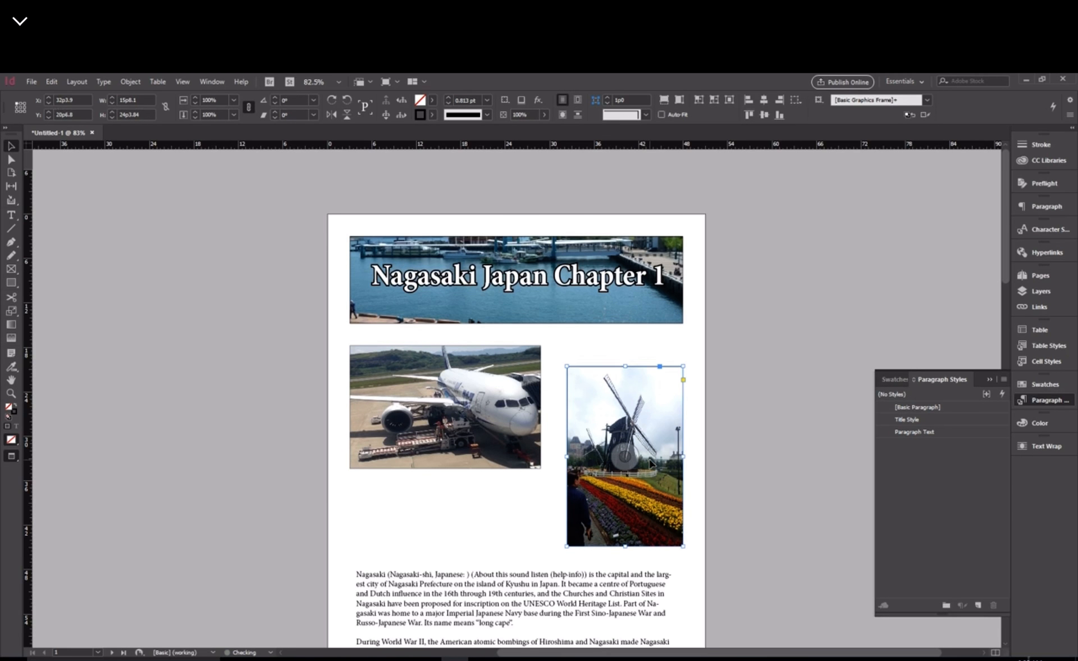
key(shift+Up)
key(shift+Up)
key(shift+Up)
key(shift+Up)
key(shift+Up)
key(shift+Down)
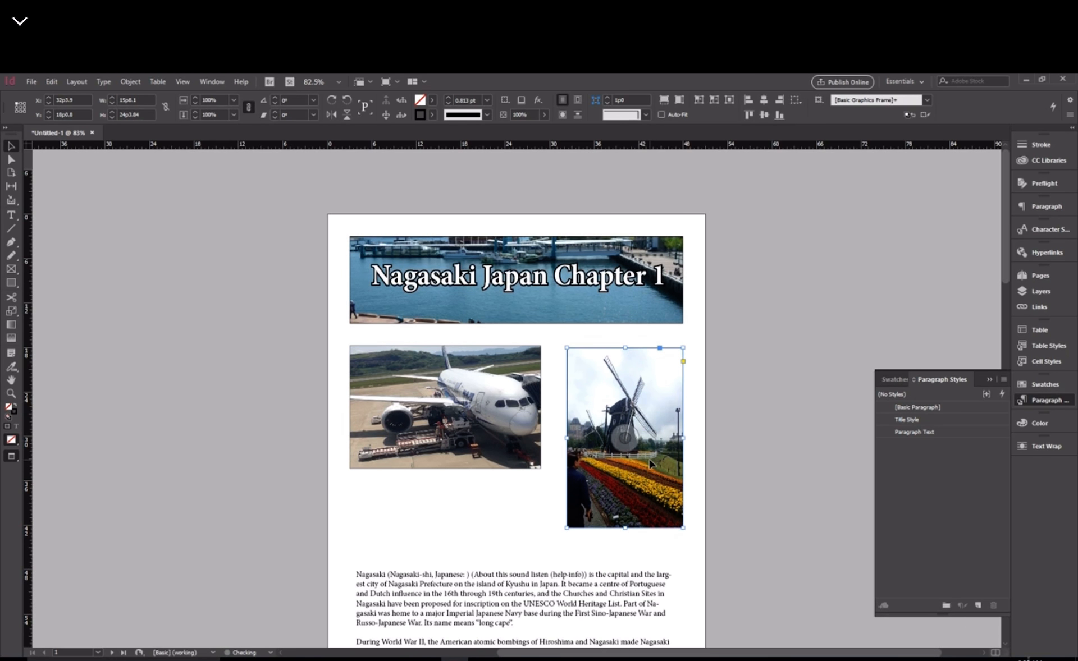
key(shift+Up)
key(Down)
key(Down)
Scale the airplane photo down to about 21p1.946 by 13p7.836 and shift it right to X 7p2.
click(457, 378)
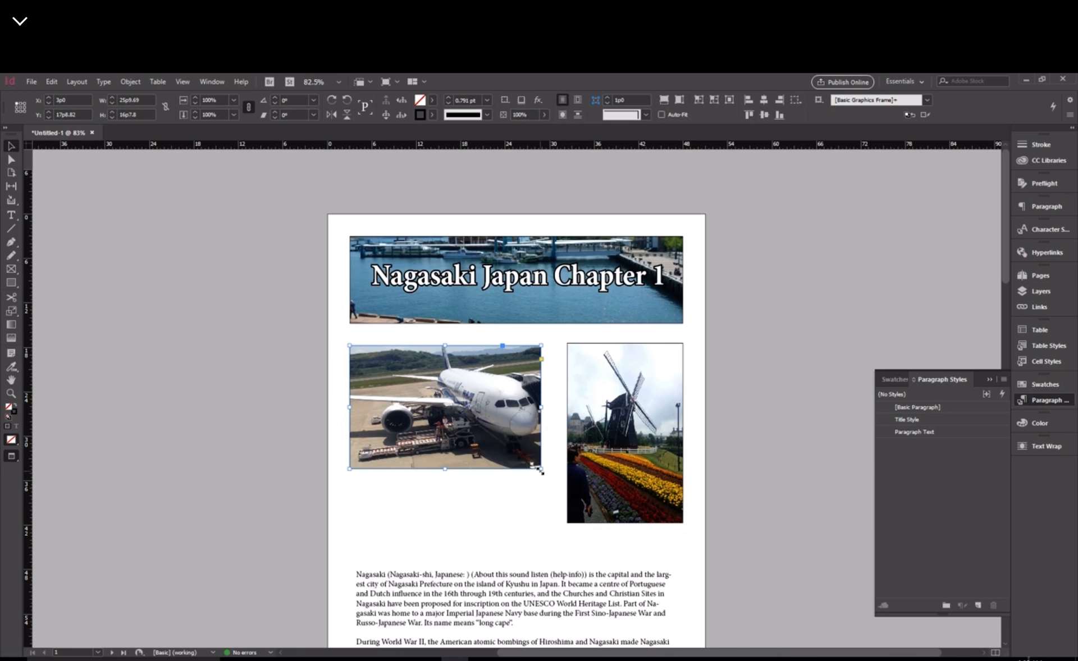
drag(540, 471, 505, 447)
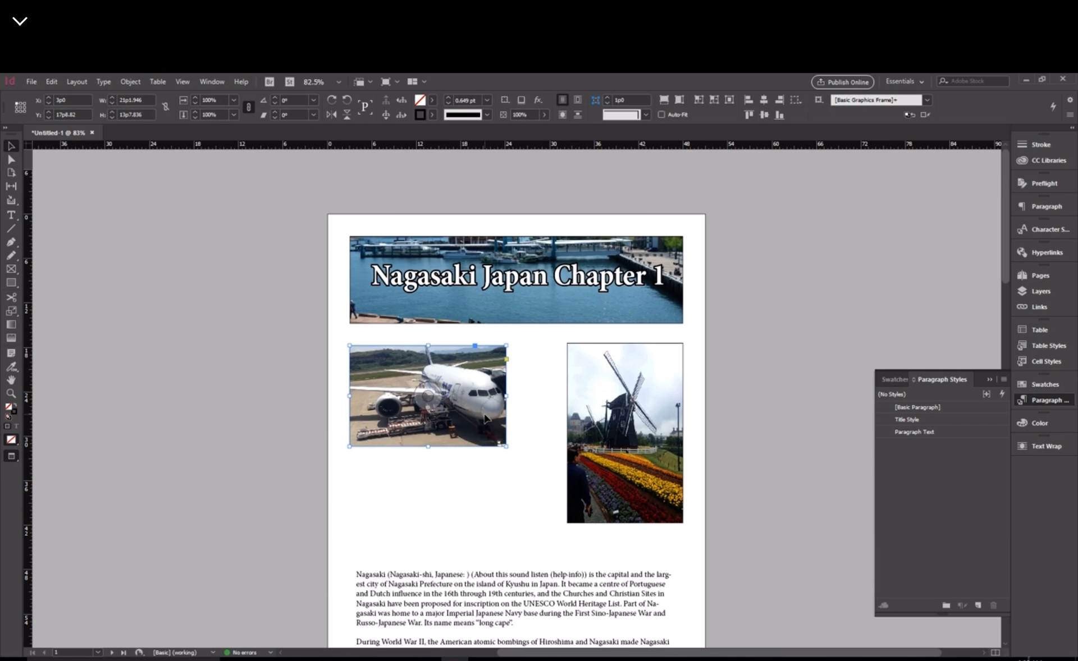
key(shift+Right)
key(shift+Right)
key(shift+Right)
key(shift+Right)
key(shift+Right)
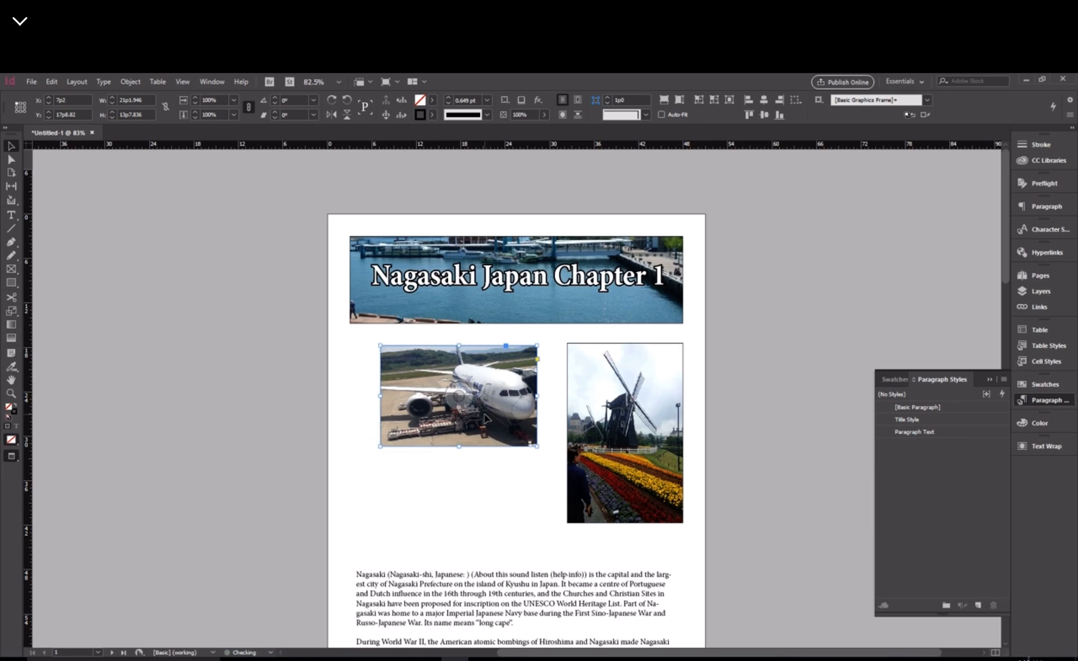
Duplicate the airplane photo and place the copy directly below the original at X 7p2, Y 32p6.
key(ctrl+v)
drag(521, 412, 476, 484)
key(ctrl+z)
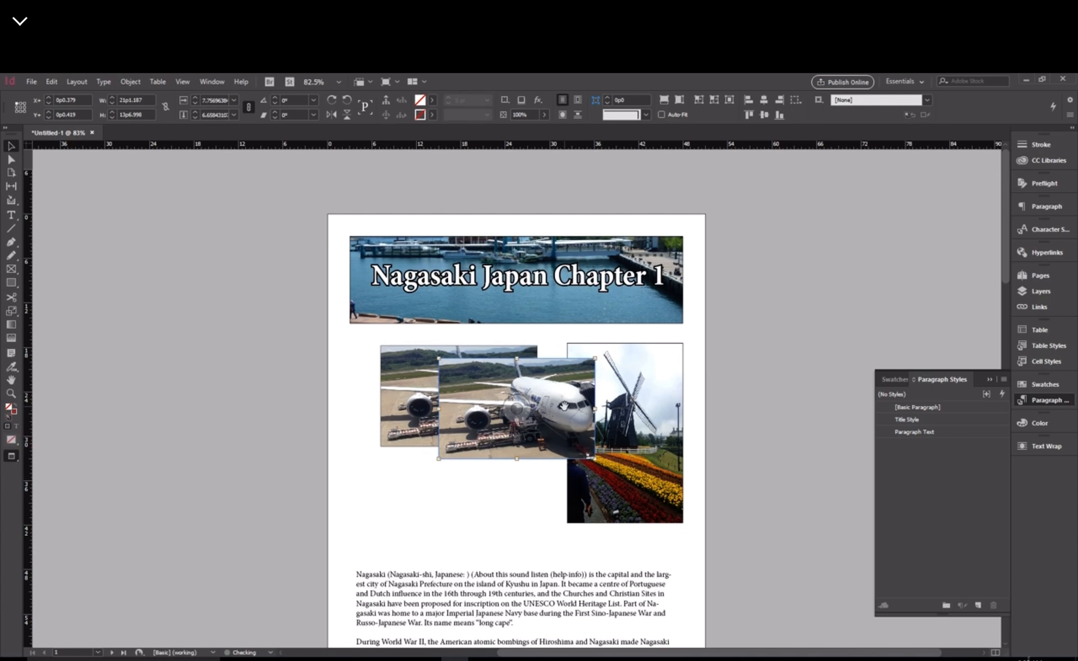
drag(566, 409, 480, 547)
click(513, 565)
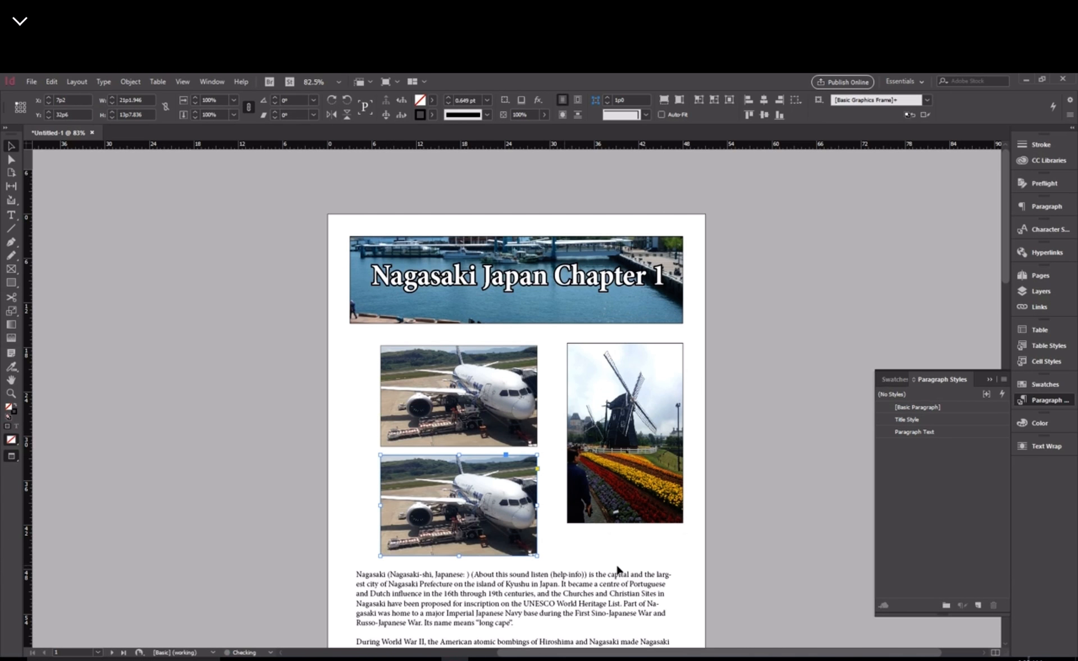
Nudge the windmill photo down to Y 19p0.8 beside the two stacked airplane photos.
click(613, 584)
scroll(613, 541, down, 1)
click(606, 438)
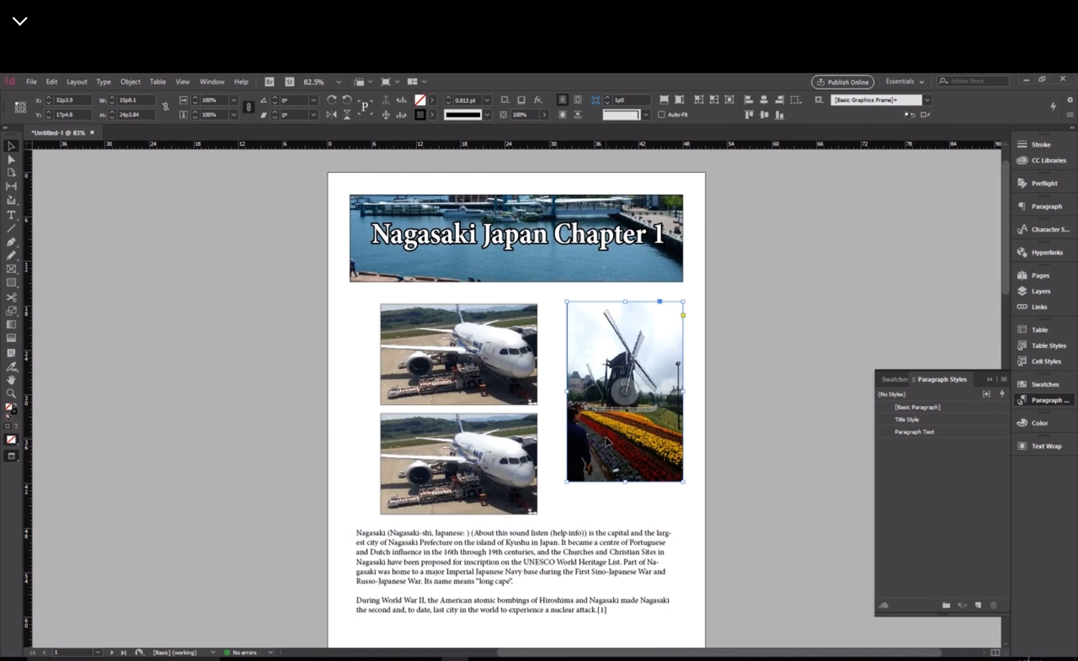
key(shift+Down)
key(shift+Down)
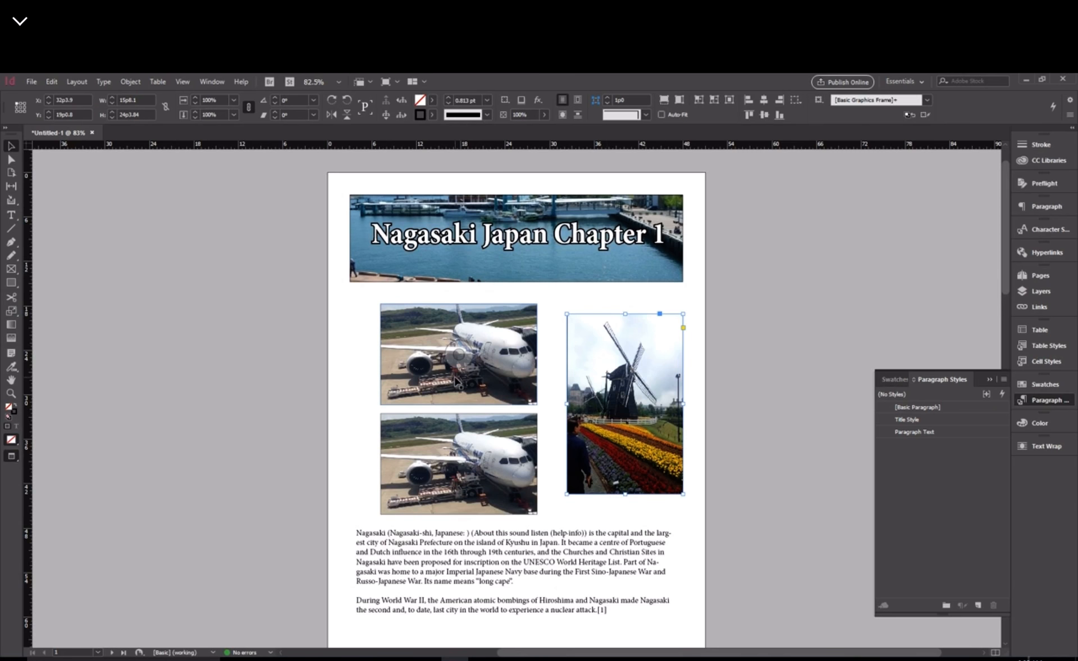
Select both airplane photos and nudge them up together to Y 16p9.82.
drag(561, 296, 384, 489)
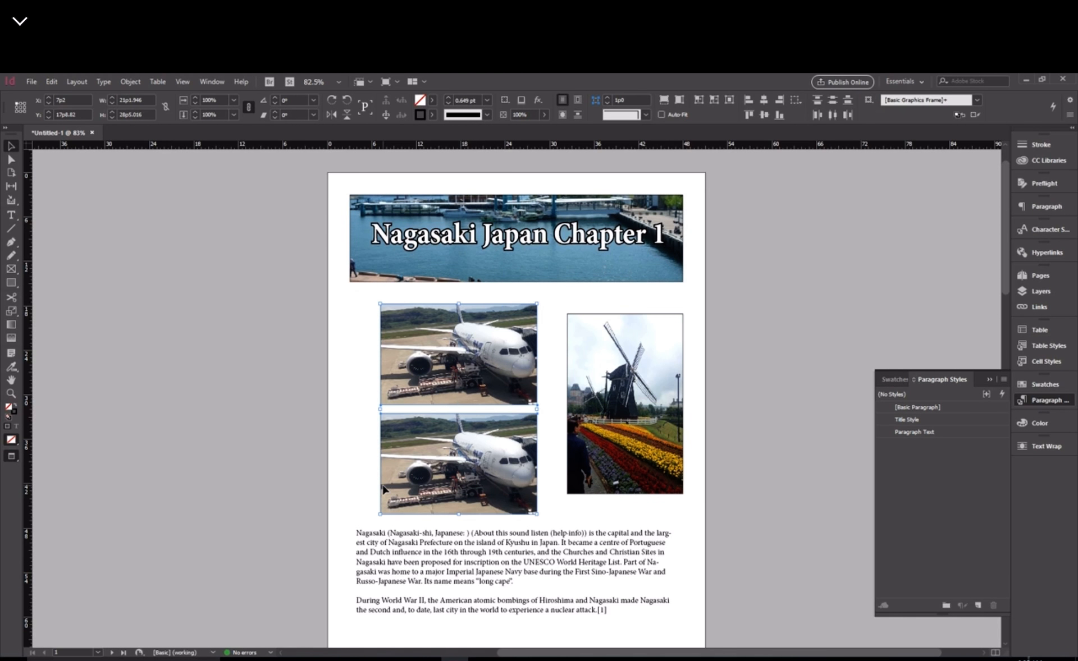
key(shift+Up)
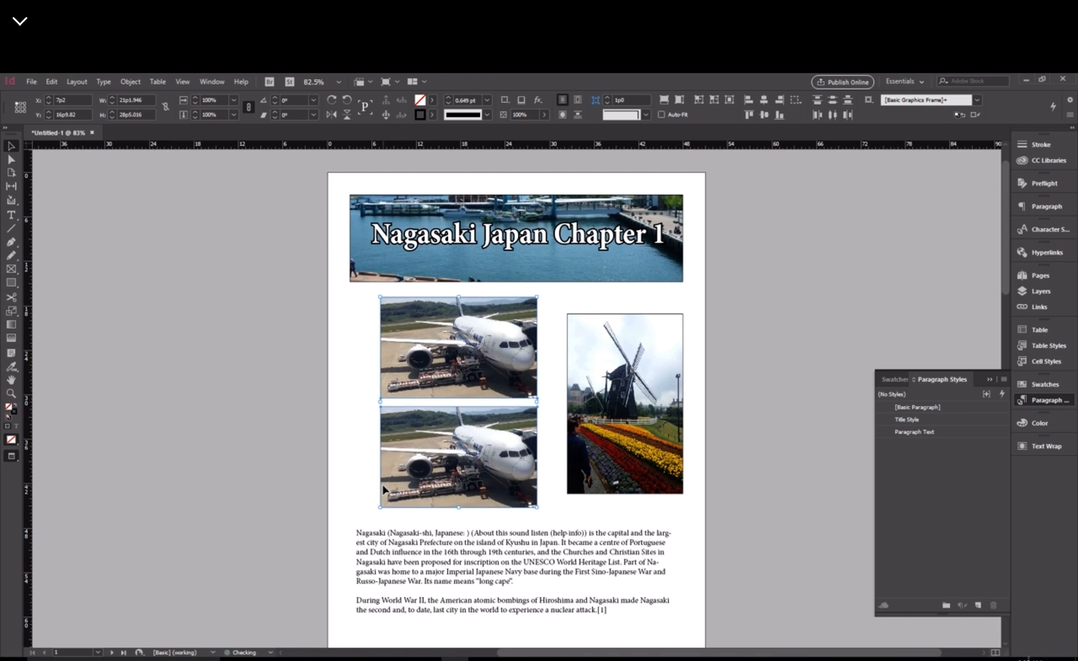
click(735, 312)
Undo the recent photo edits back through the airplane photo's duplication, move and resizing and the windmill photo's nudges.
key(ctrl+z)
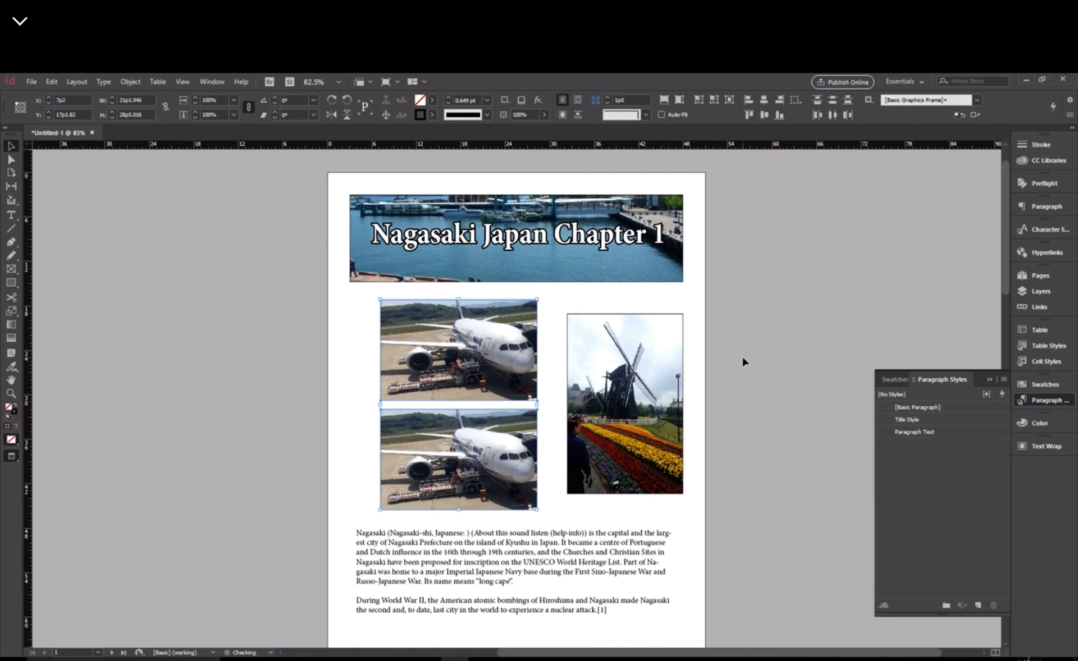
key(ctrl+z)
key(ctrl+z)
key(ctrl+z)
key(ctrl+z)
key(ctrl+z)
key(ctrl+z)
key(ctrl+z)
key(ctrl+z)
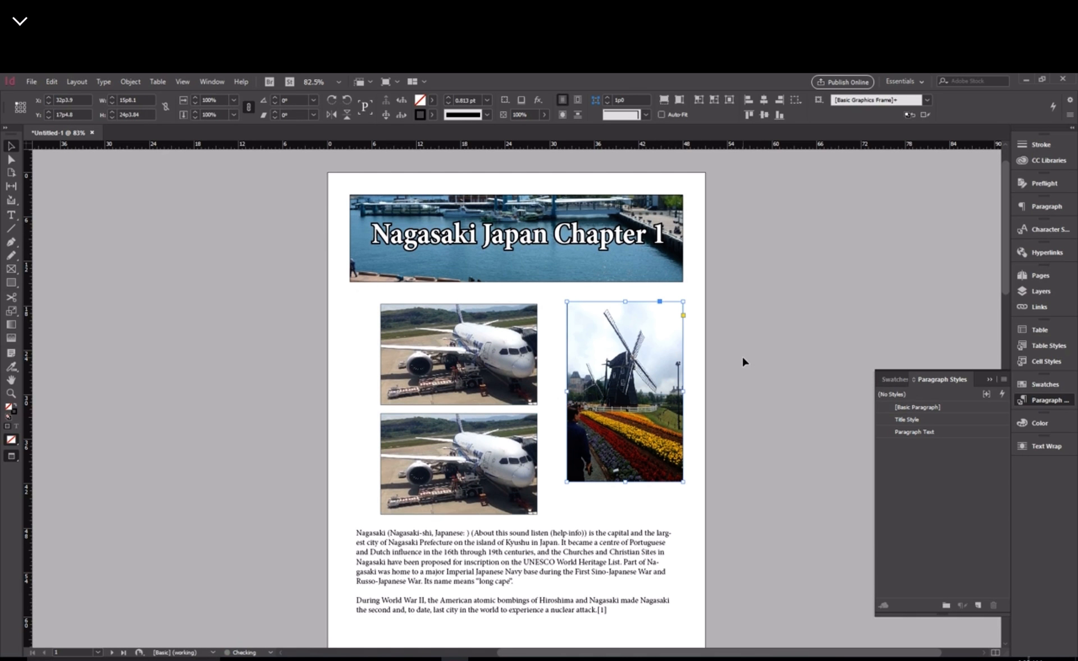
key(ctrl+z)
key(ctrl+z)
key(ctrl+z)
key(ctrl+z)
key(ctrl+z)
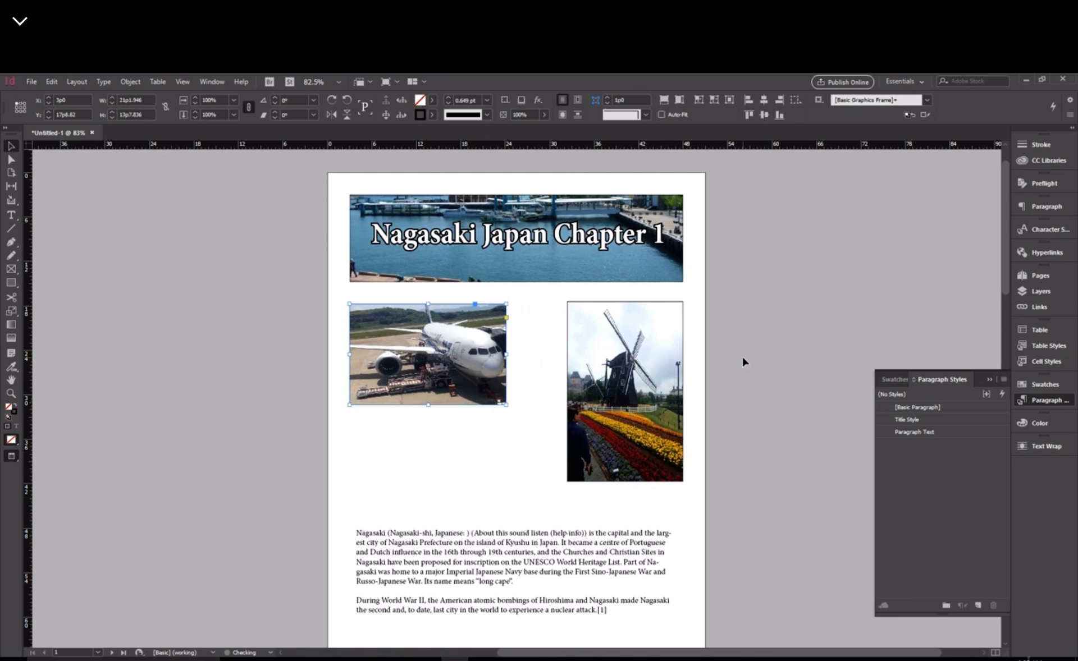
key(ctrl+z)
key(ctrl+z)
key(ctrl+z)
key(ctrl+z)
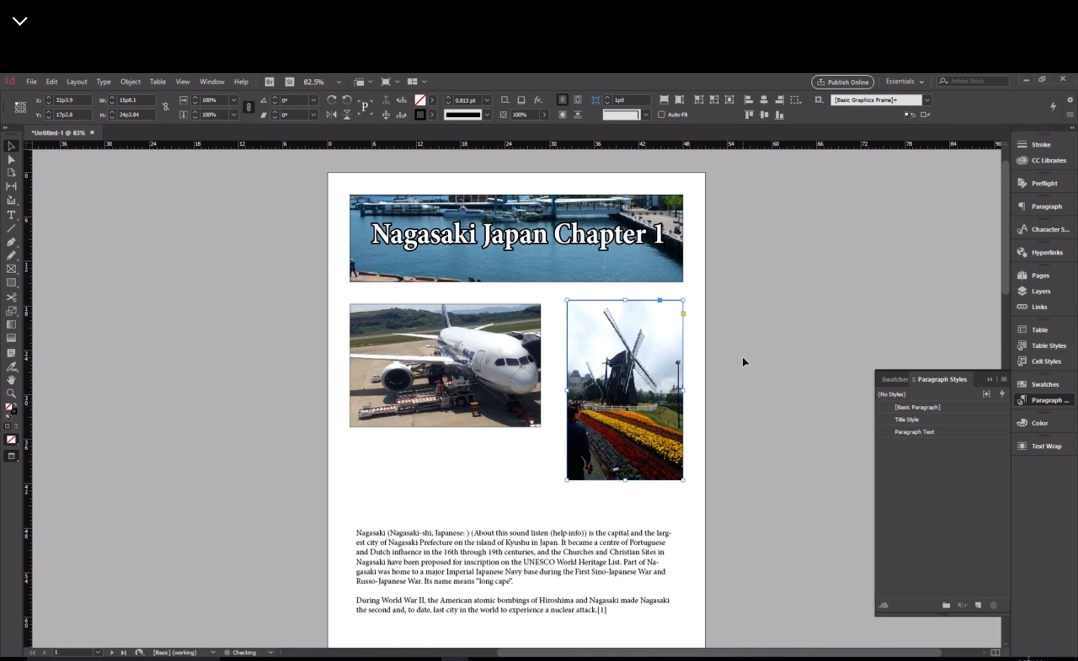
key(ctrl+z)
key(ctrl+z)
key(ctrl+z)
key(ctrl+z)
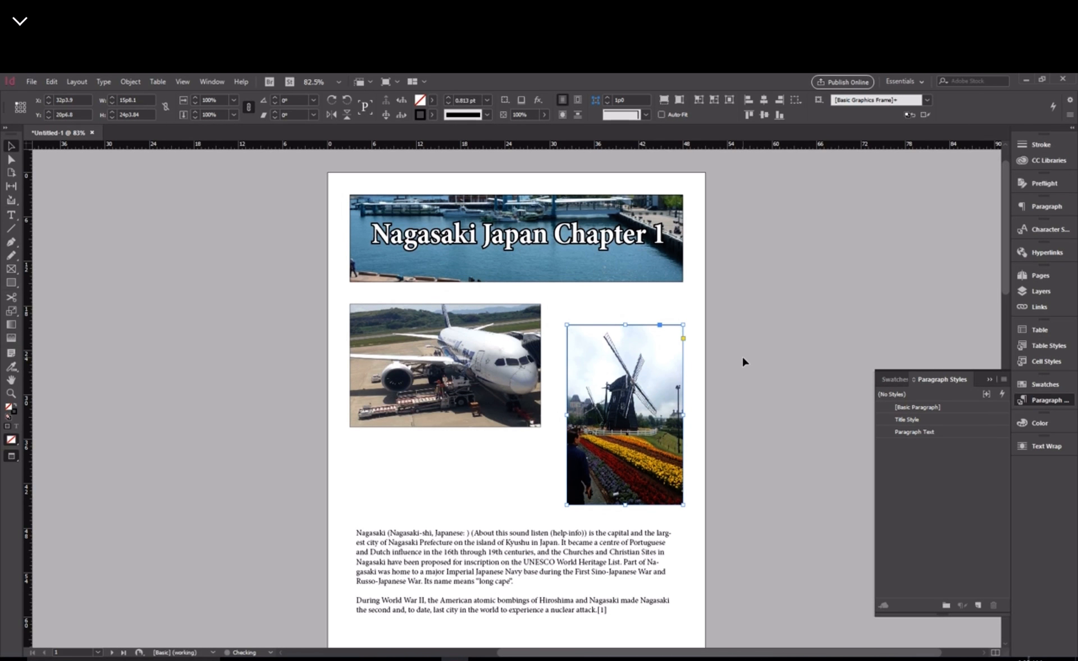
Move the windmill photo up to Y 17p8.82 so its top edge aligns with the airplane photo's top, then deselect it.
click(741, 362)
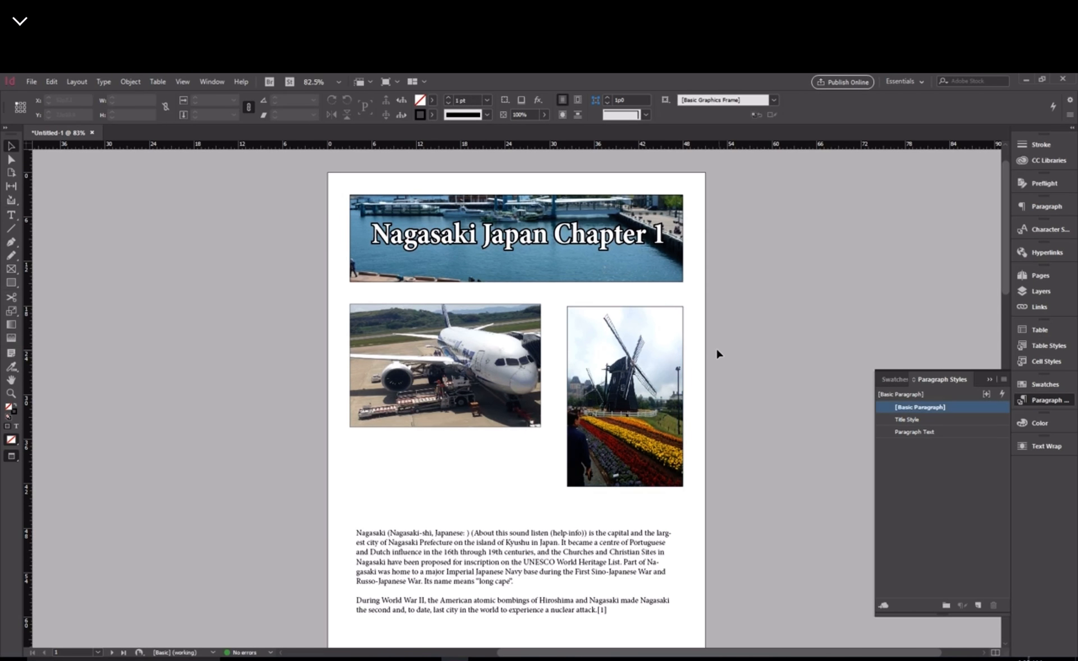
scroll(717, 353, down, 1)
drag(665, 355, 665, 348)
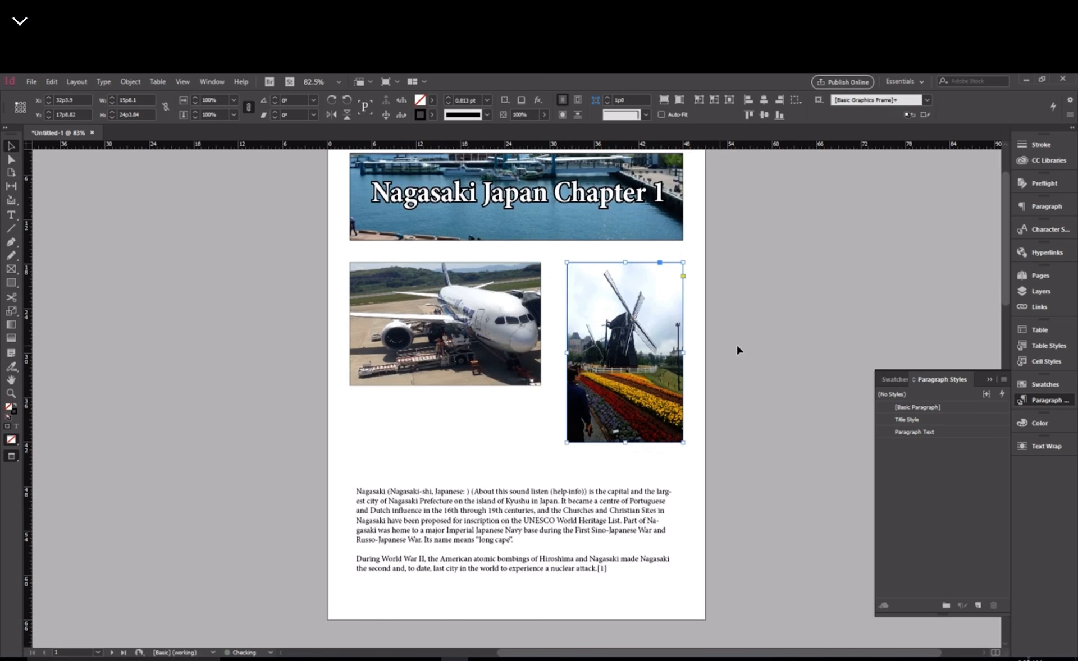
click(738, 349)
drag(440, 331, 434, 366)
key(ctrl+z)
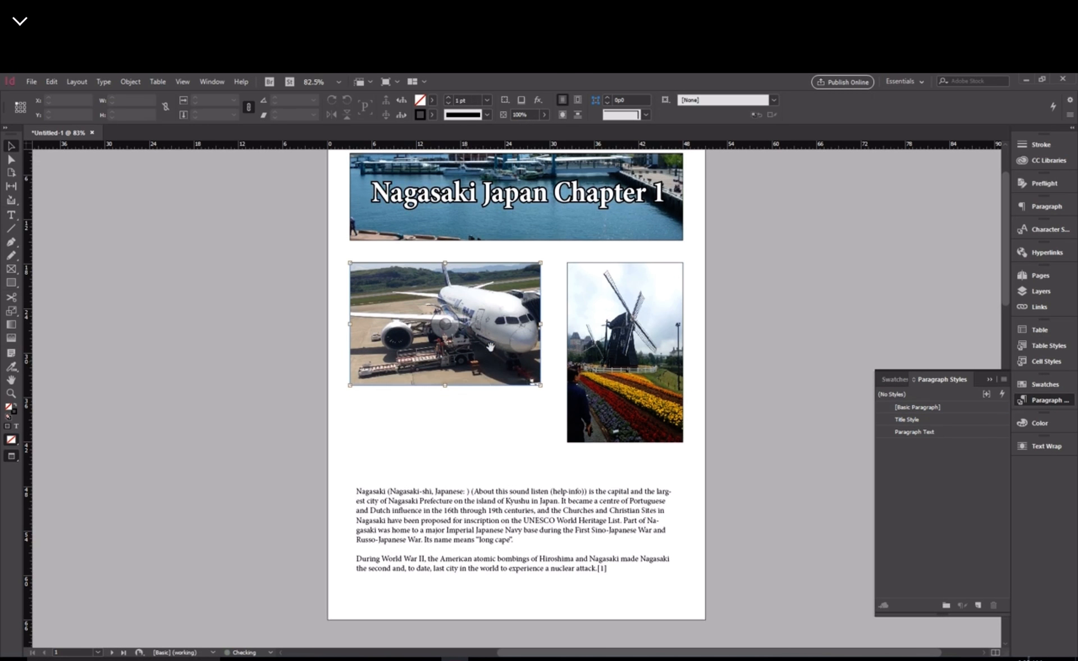
drag(522, 337, 515, 367)
key(ctrl+z)
key(Delete)
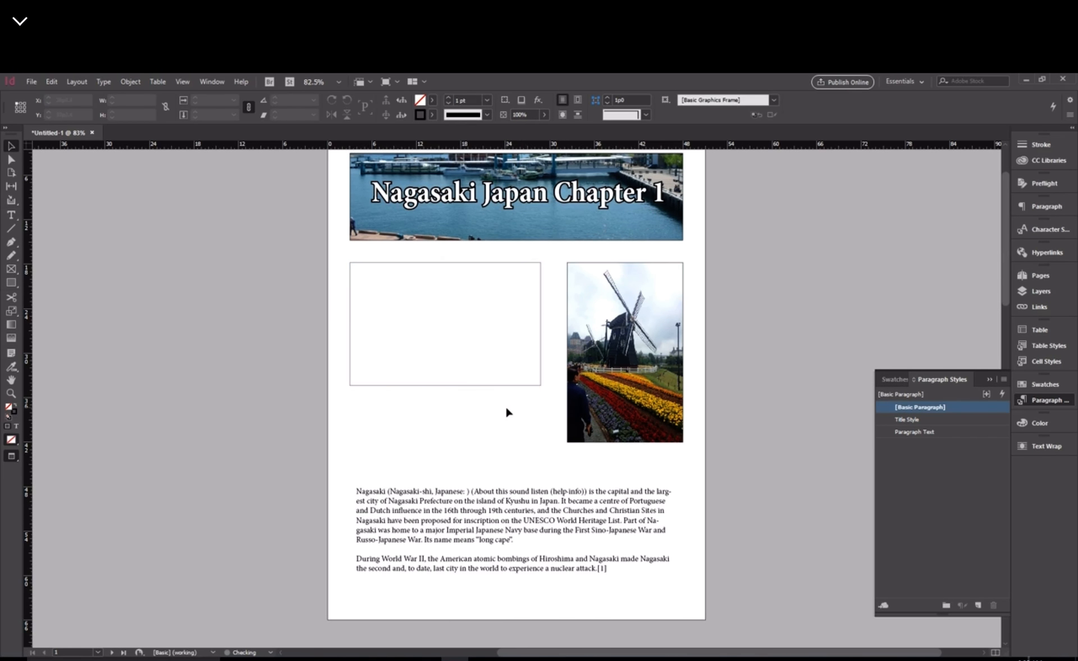
key(ctrl+z)
Move the airplane photo down to Y 21p6.84 to center it vertically against the windmill photo, then deselect it.
click(553, 360)
drag(500, 323, 504, 382)
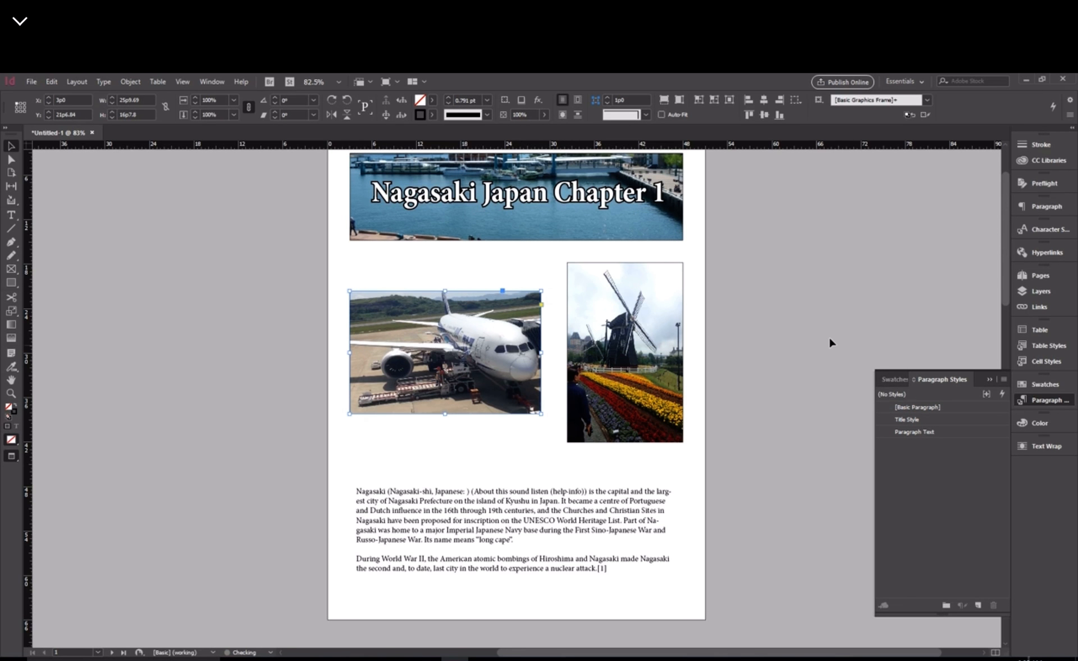
click(791, 342)
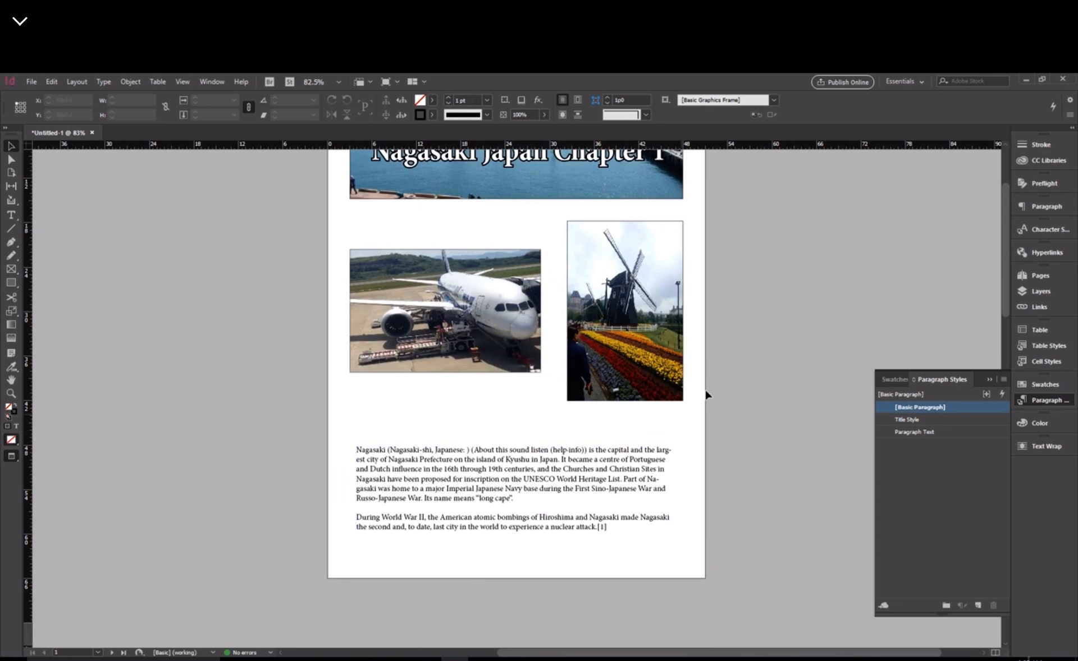
Move the Pages and Paragraph Styles panels to the start of the panel dock and display the Pages panel.
scroll(705, 373, down, 5)
scroll(546, 435, down, 3)
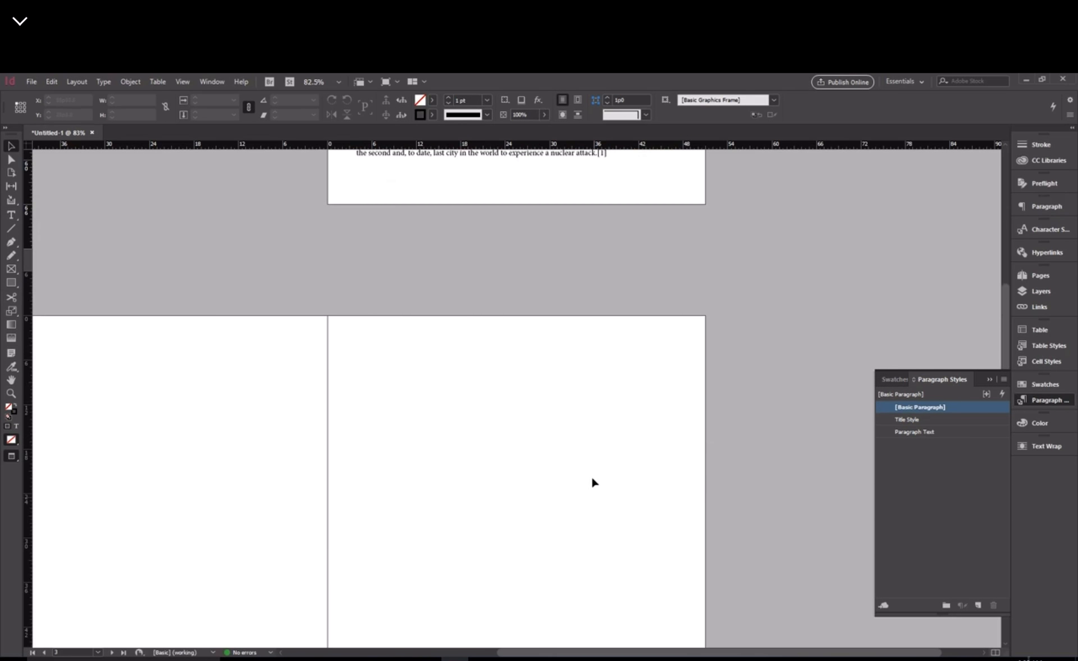
scroll(776, 409, up, 7)
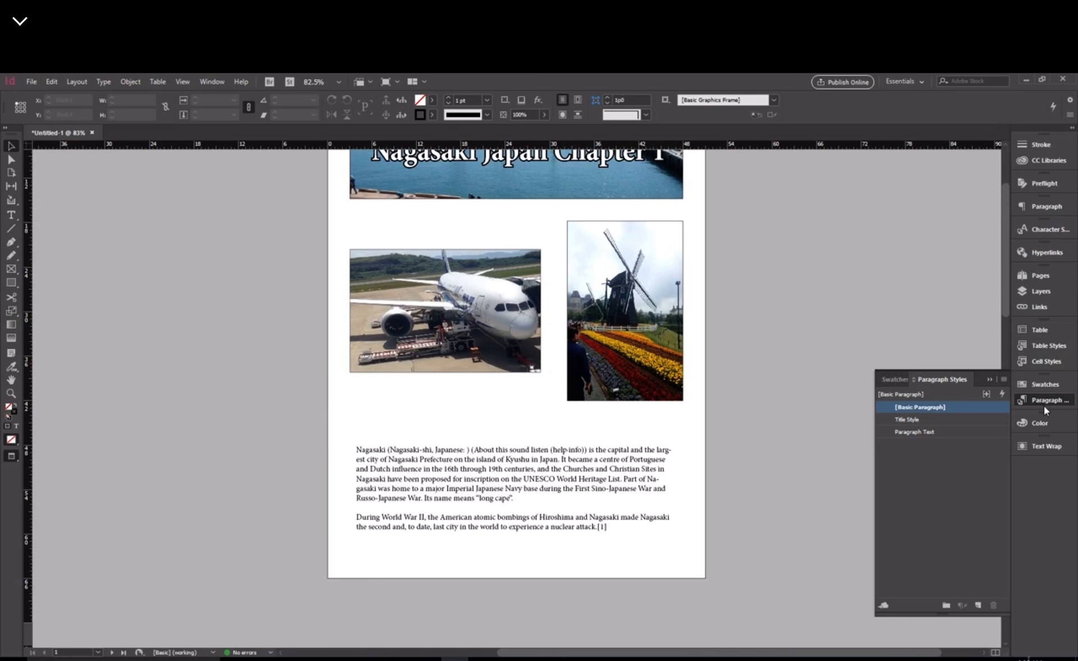
click(1040, 274)
drag(1040, 275, 1042, 134)
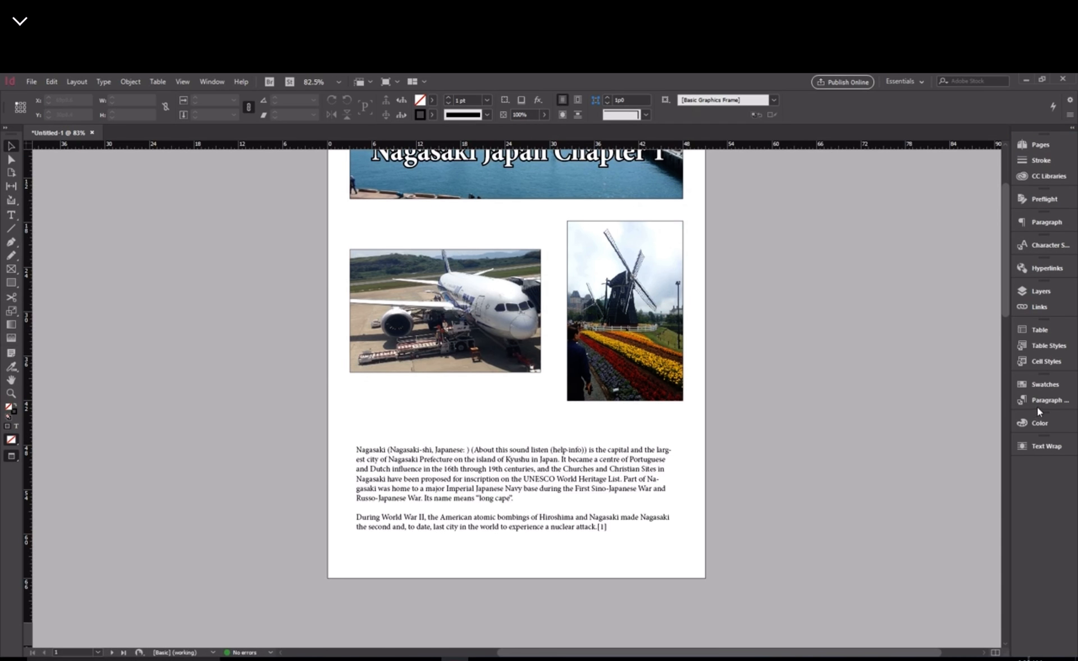
drag(1036, 406, 1041, 154)
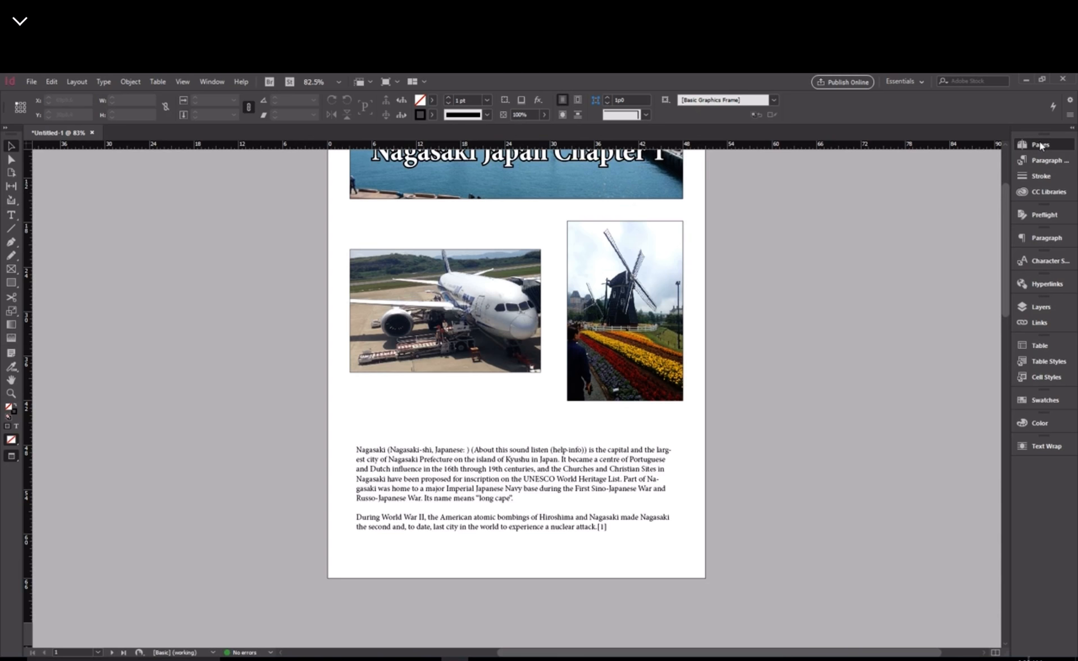
click(1039, 145)
click(1041, 177)
click(1042, 144)
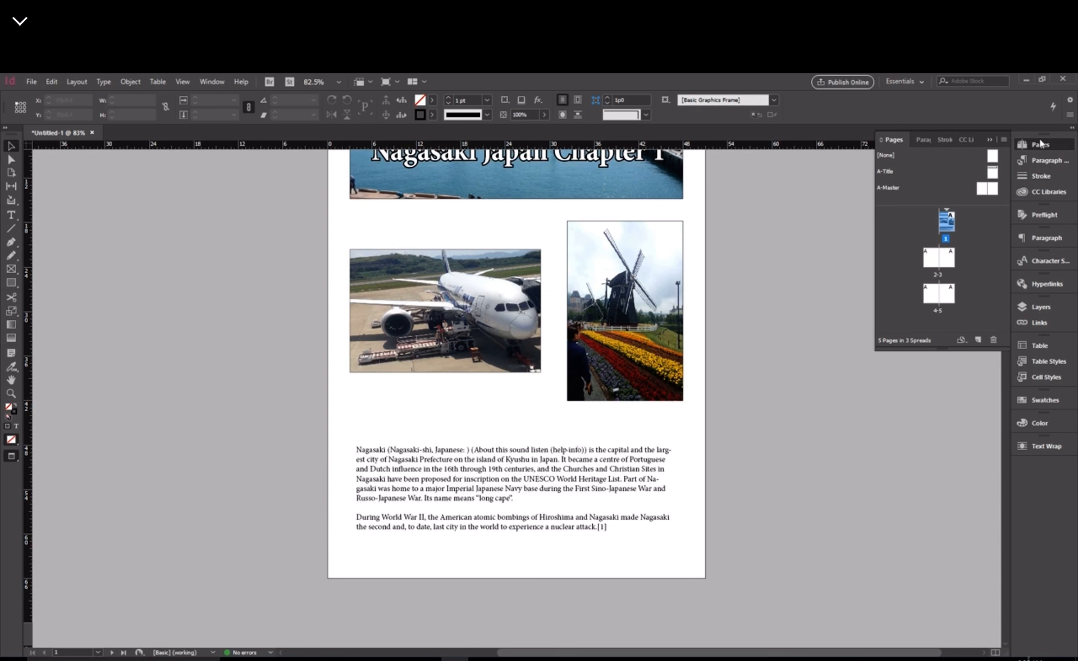
Delete the A-Master master spread from the document even though it is applied to pages.
scroll(465, 336, up, 2)
scroll(465, 337, down, 2)
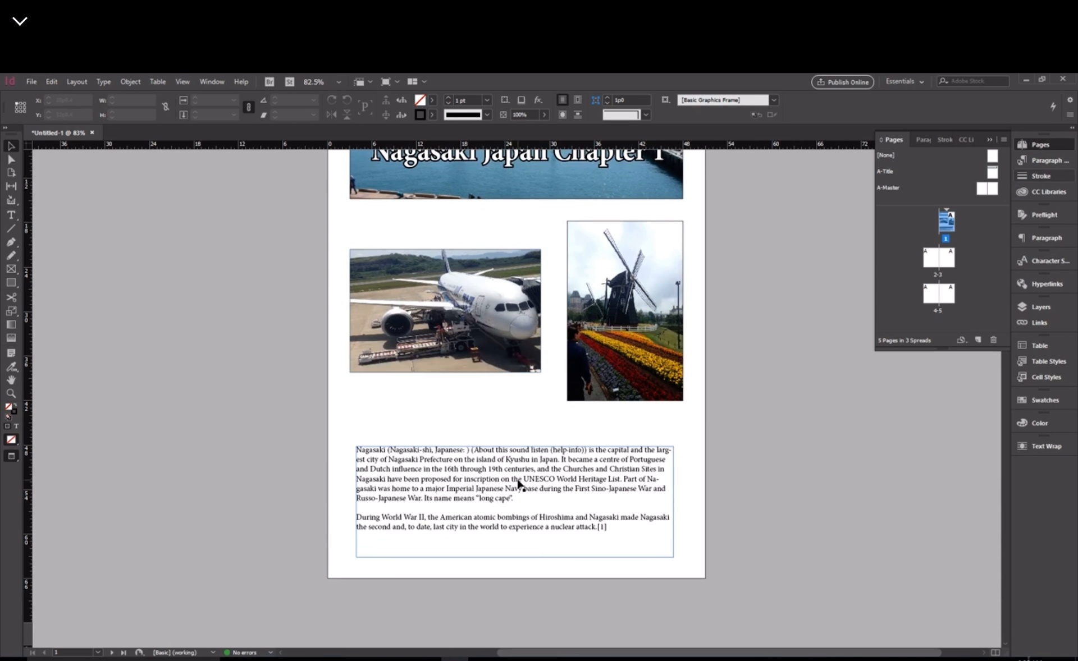
scroll(517, 481, down, 12)
click(985, 189)
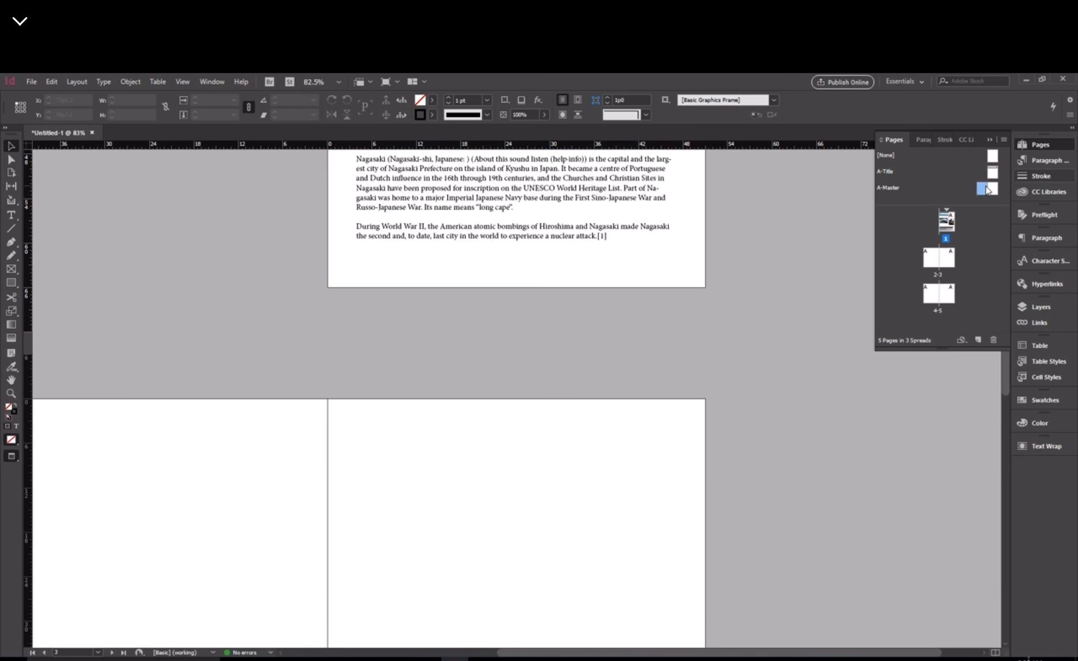
double_click(884, 190)
right_click(887, 187)
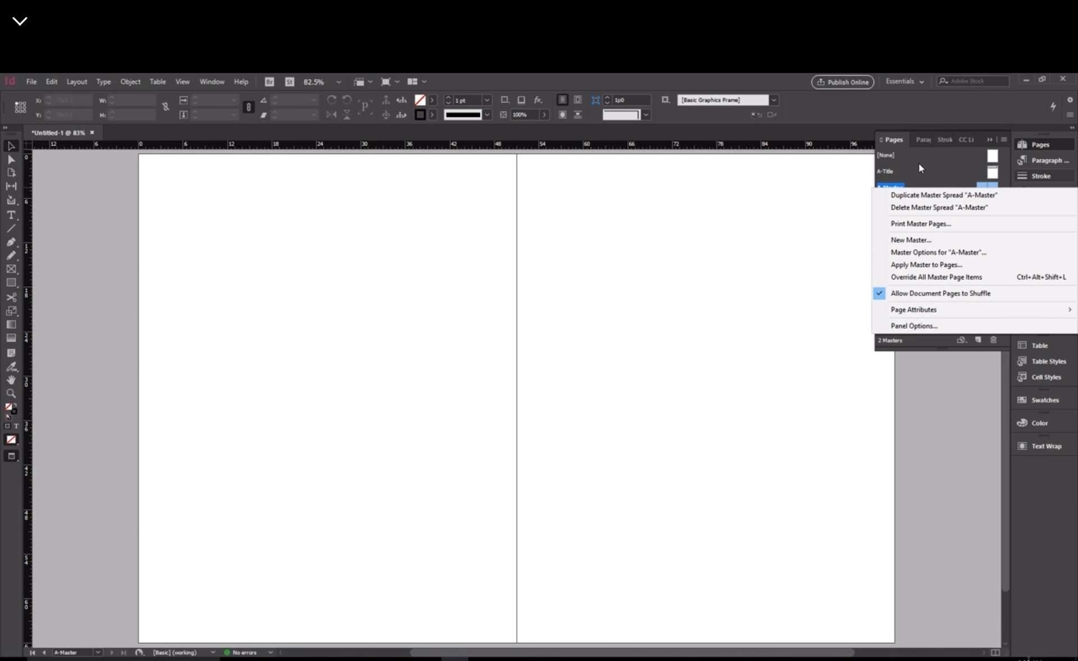
click(948, 209)
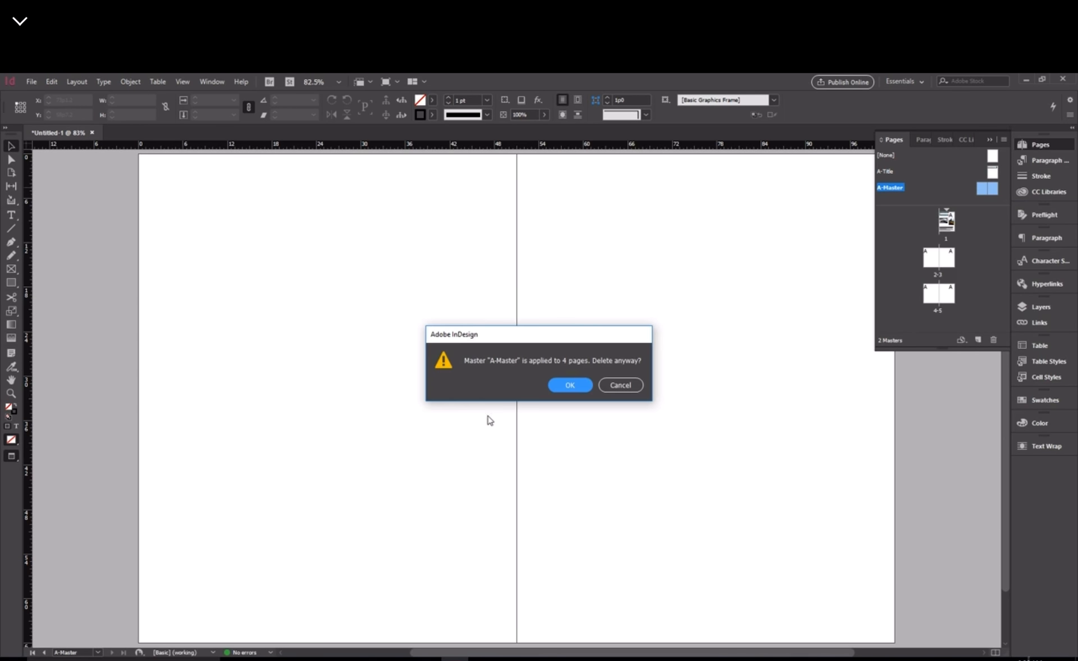
click(564, 386)
Create a new two-page Letter master named Content with prefix B, based on no other master.
right_click(975, 189)
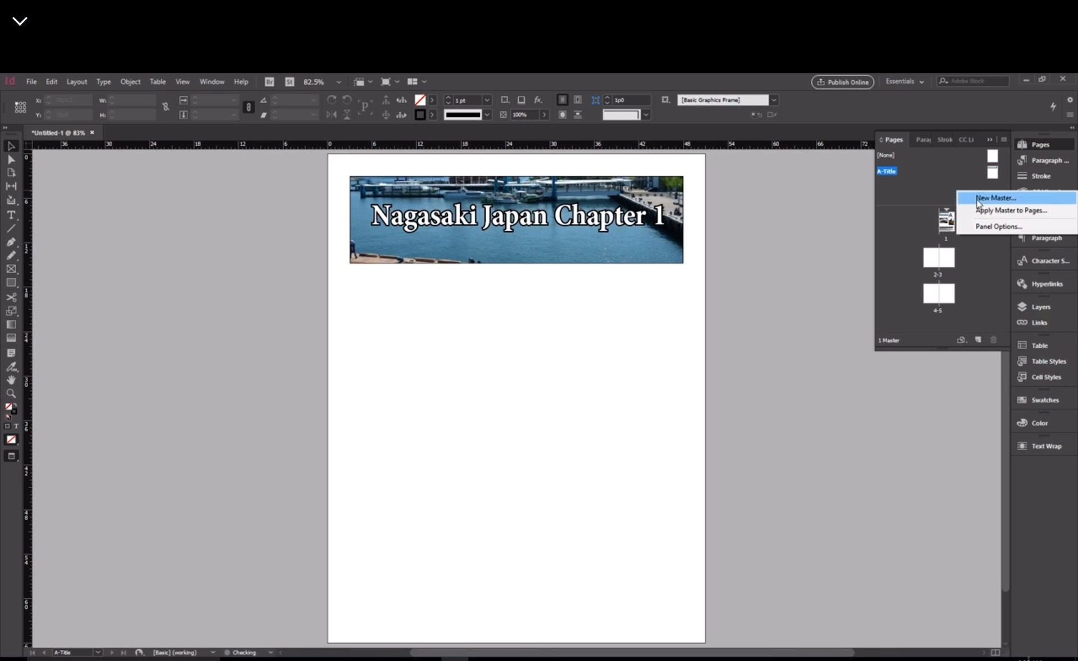
click(982, 200)
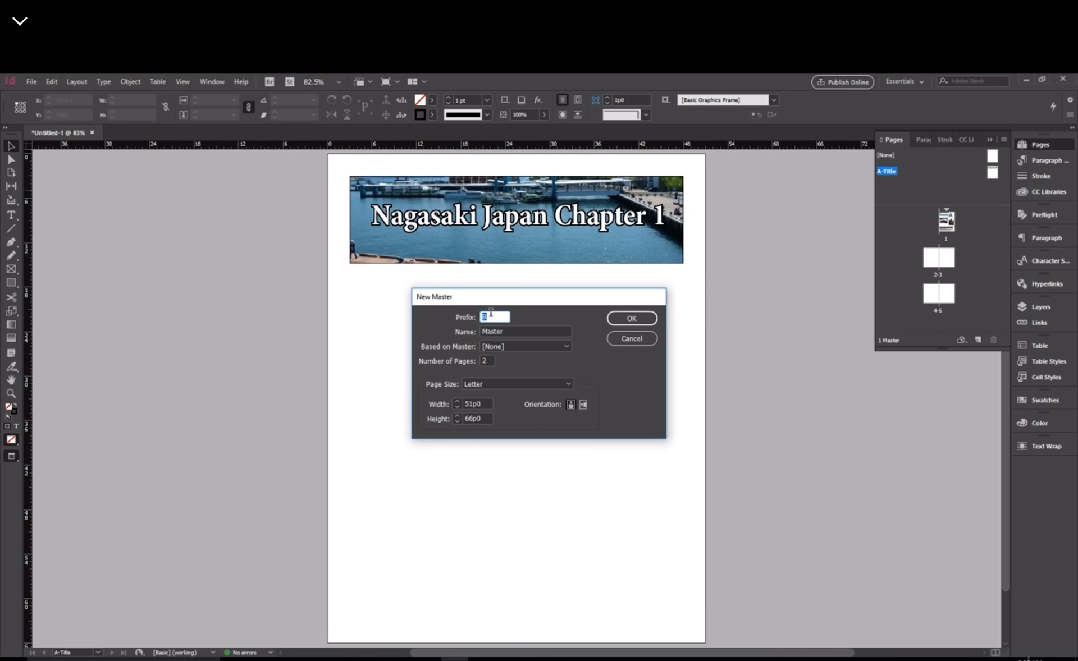
click(527, 331)
drag(527, 332, 480, 333)
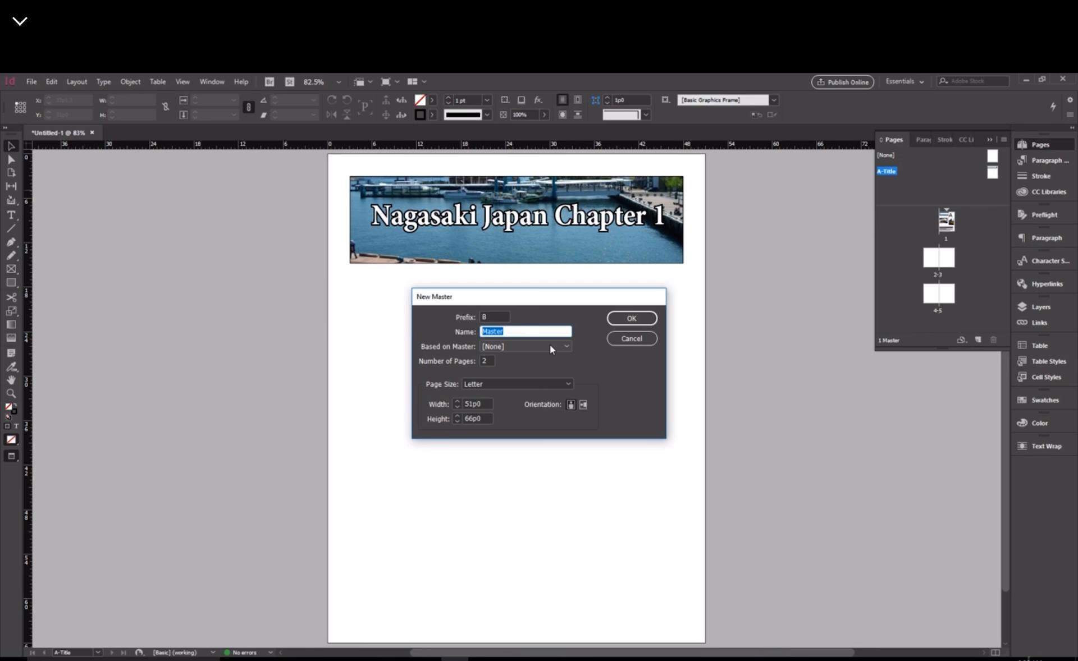
text(Content)
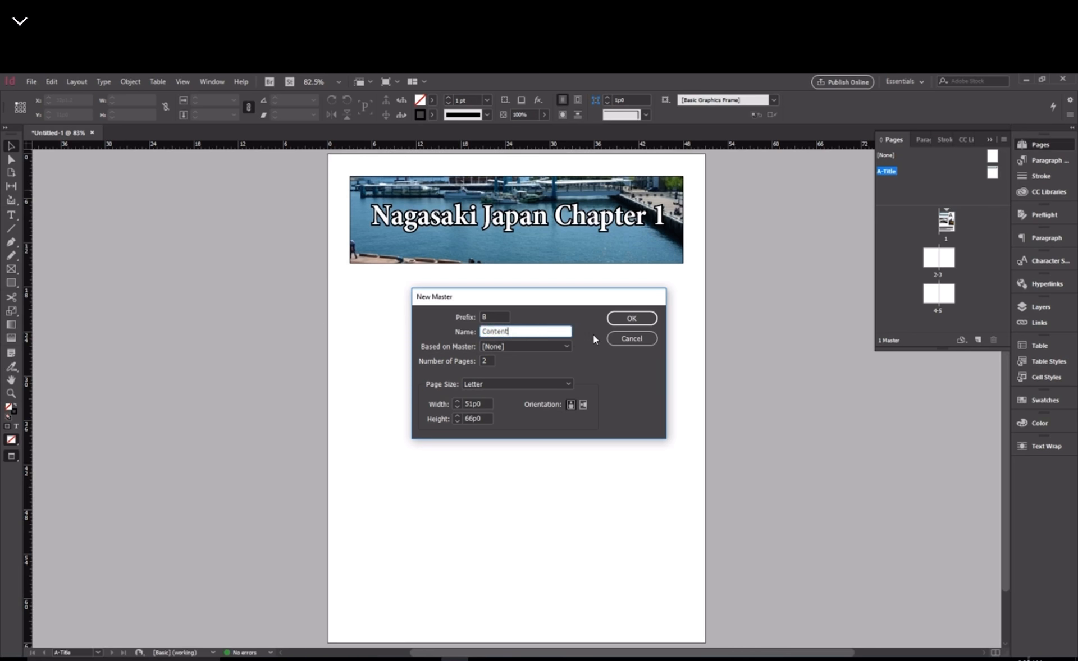
click(621, 321)
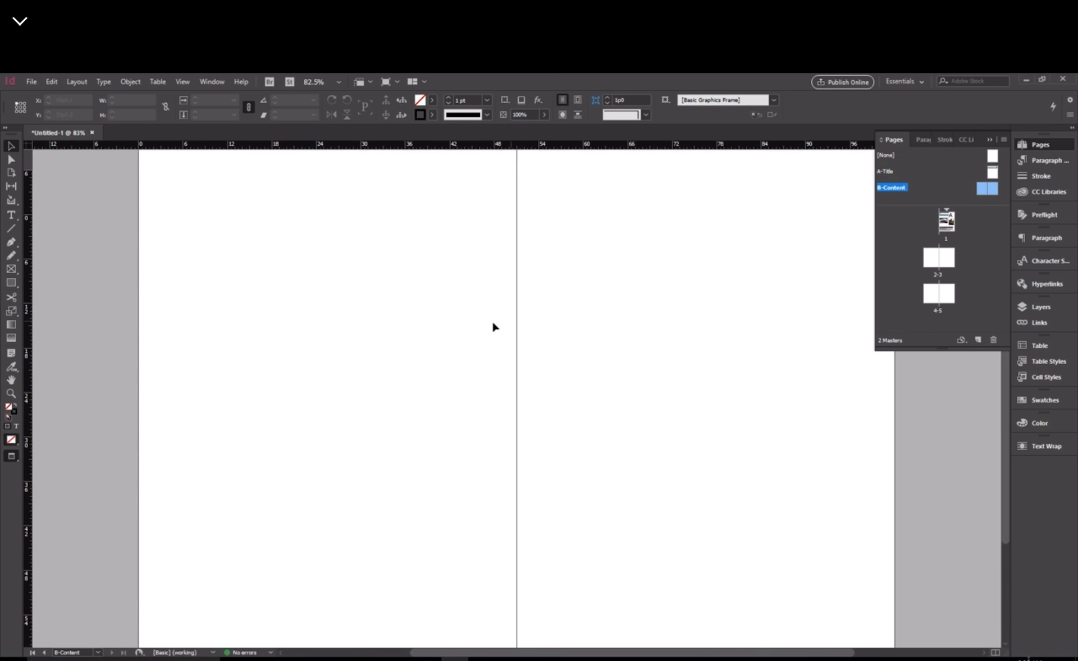
Switch out of preview mode so the margin and column guides show on the B-Content spread.
key(w)
scroll(394, 260, down, 2)
scroll(423, 381, up, 2)
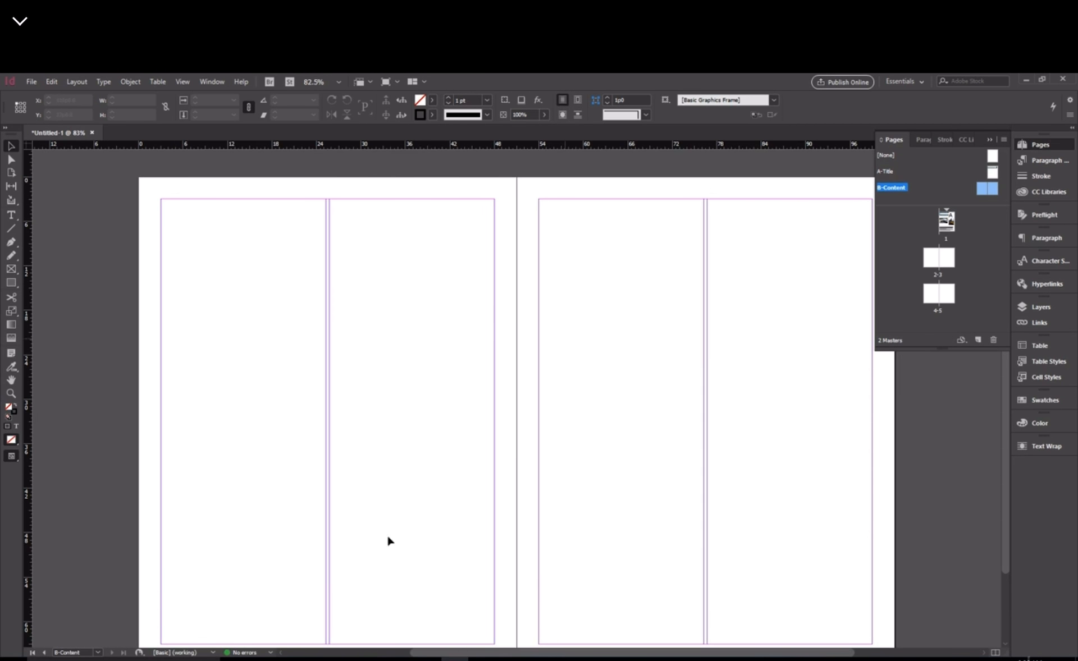
scroll(785, 339, down, 1)
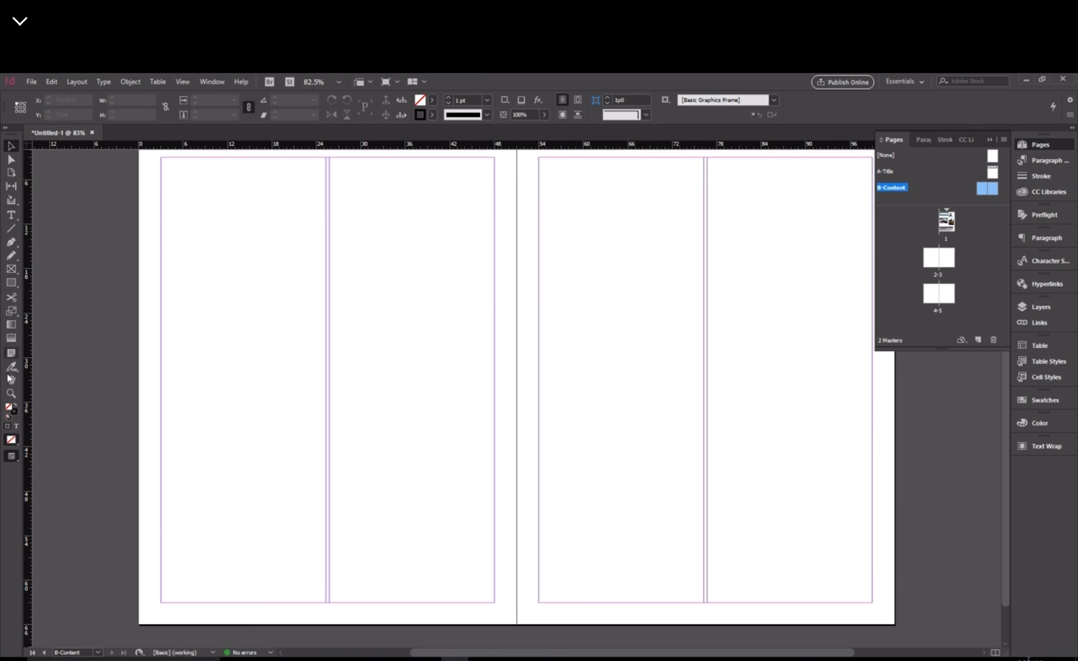
scroll(101, 334, up, 1)
scroll(164, 200, down, 1)
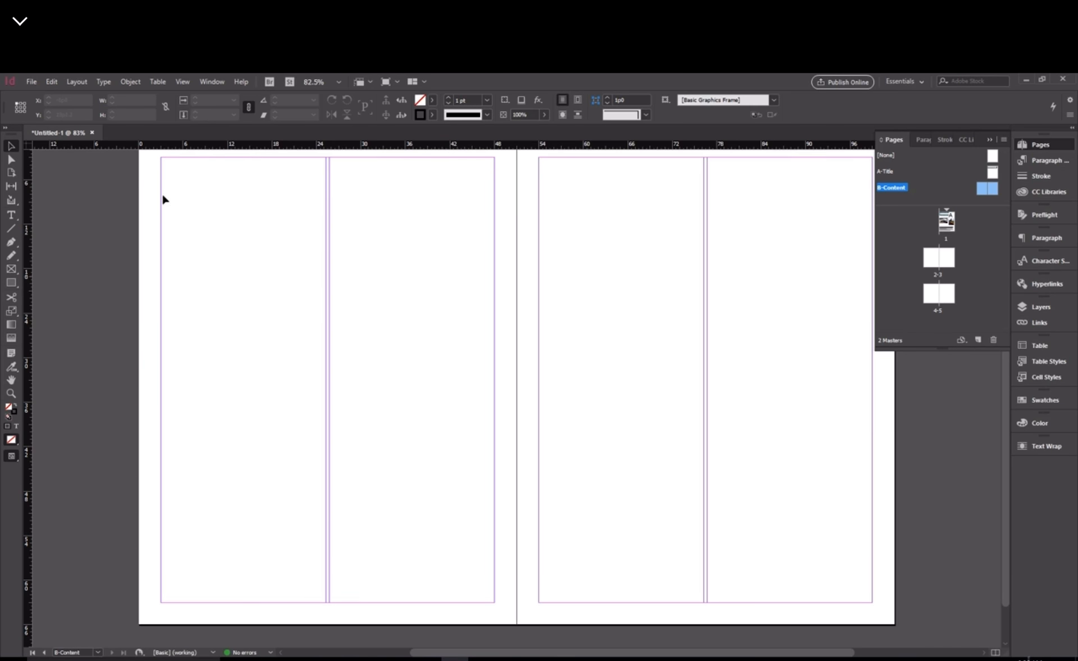
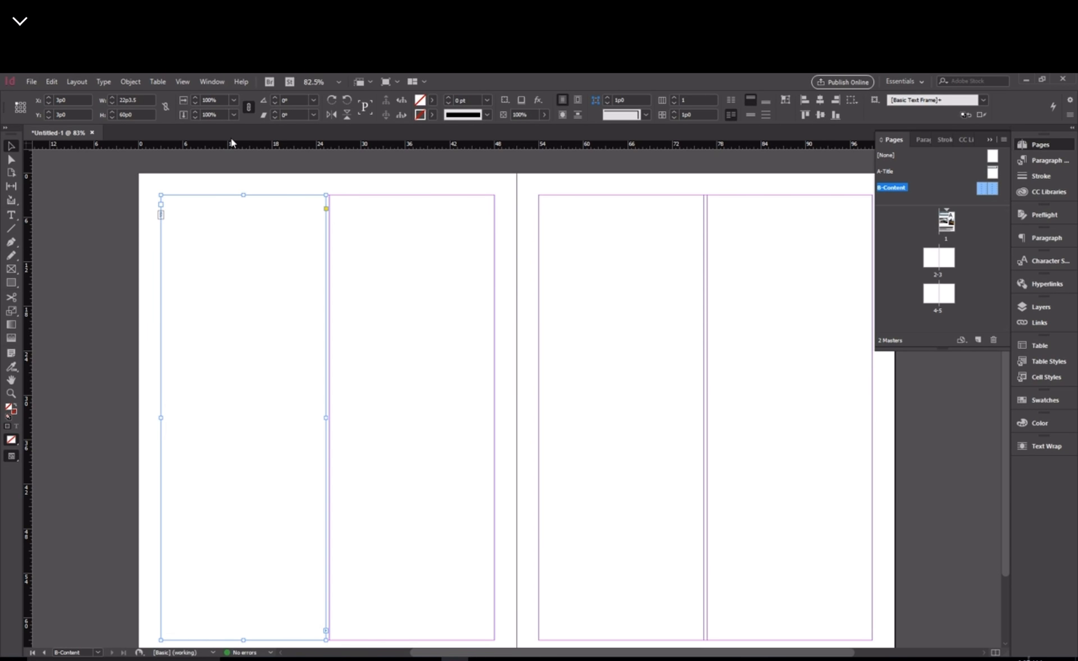
Check the text frames in the columns across both pages of the B-Content master spread.
click(685, 198)
click(730, 227)
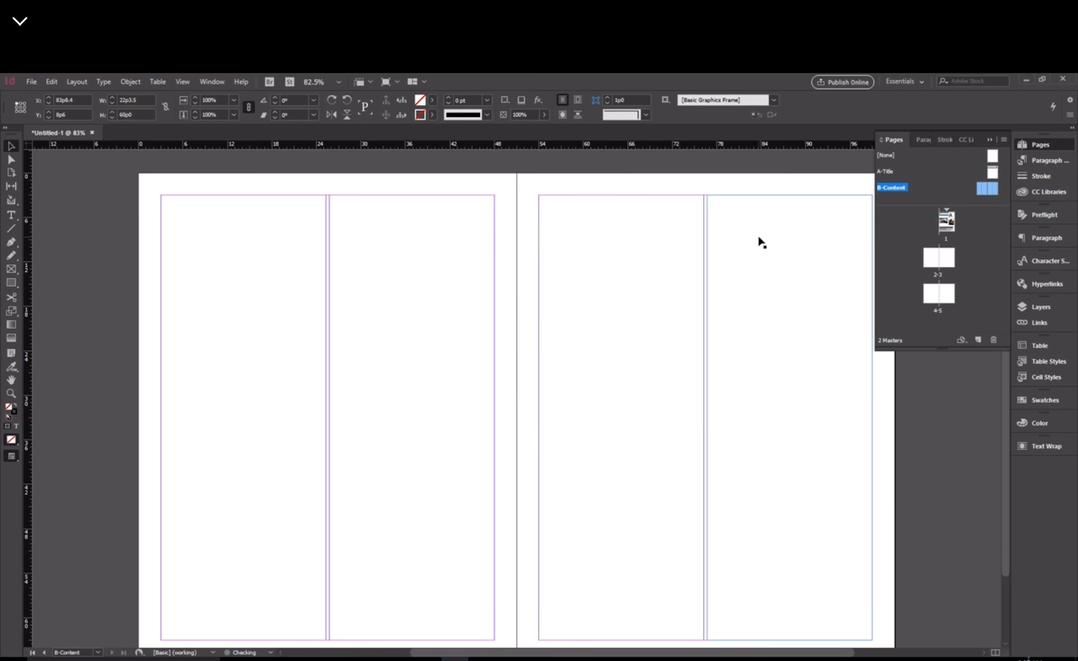
scroll(572, 258, down, 2)
scroll(555, 274, up, 2)
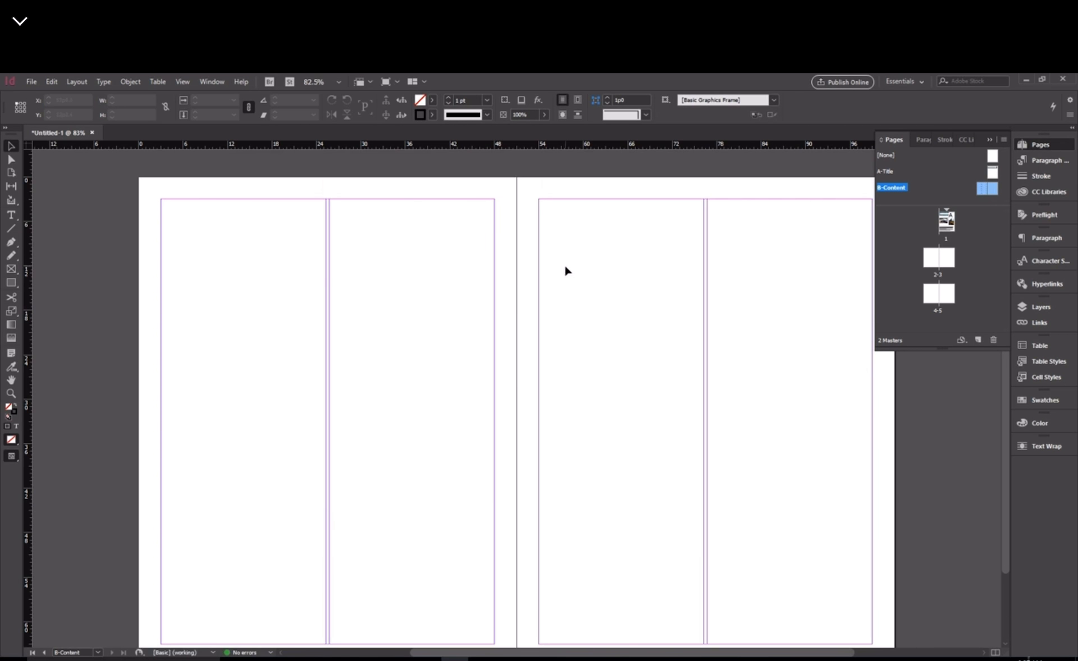
scroll(583, 285, up, 1)
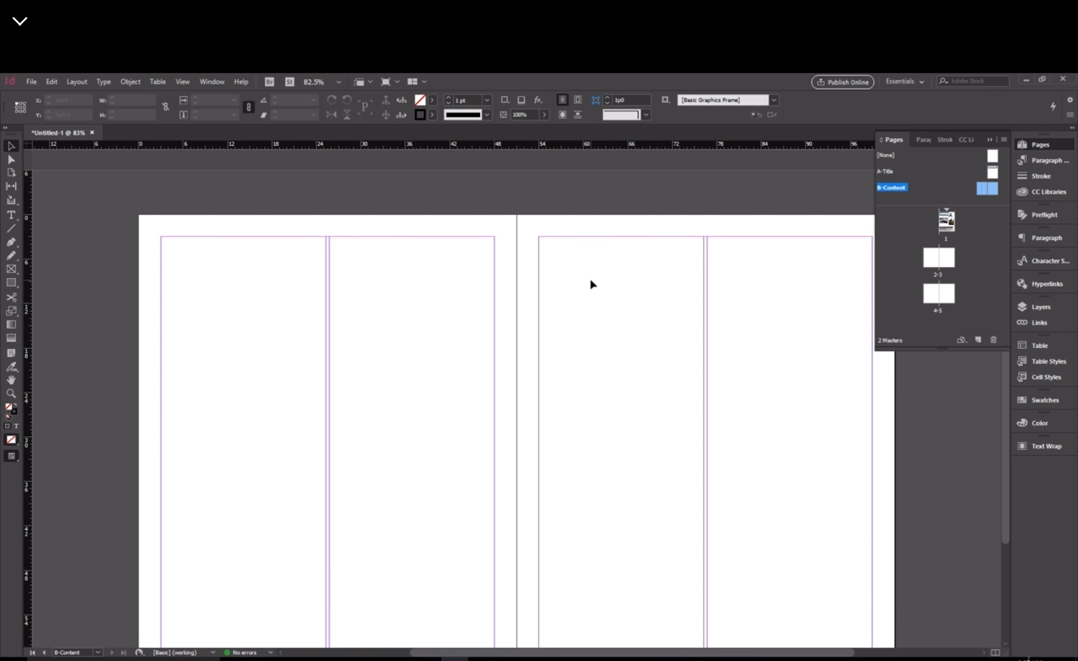
scroll(589, 295, down, 2)
scroll(578, 275, up, 1)
click(393, 333)
click(277, 324)
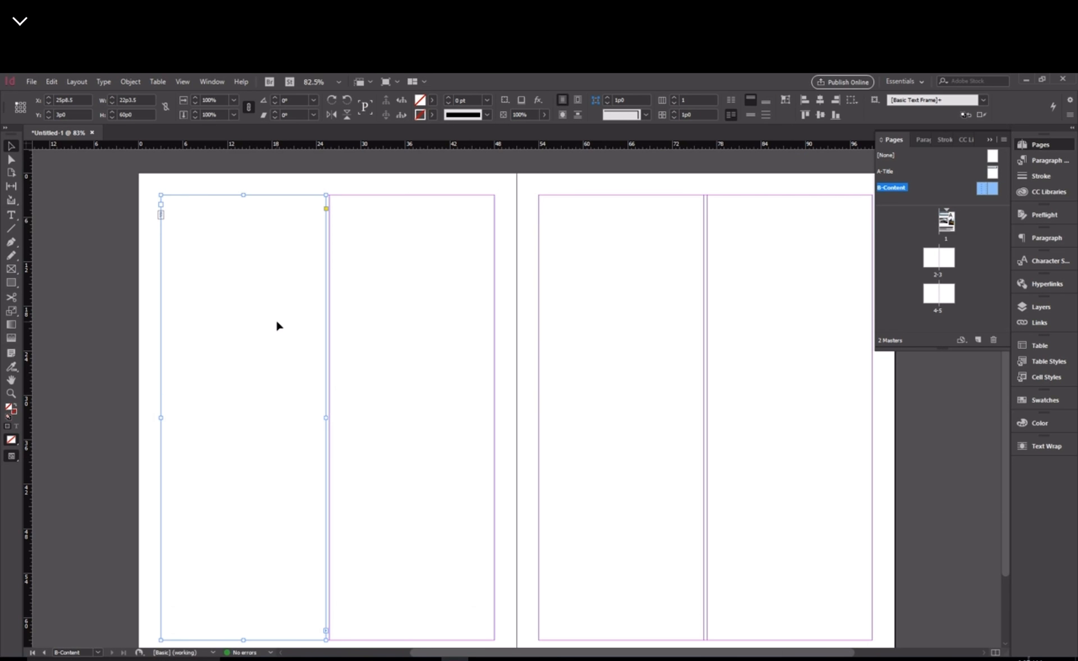
click(746, 337)
scroll(716, 268, up, 1)
scroll(717, 268, down, 1)
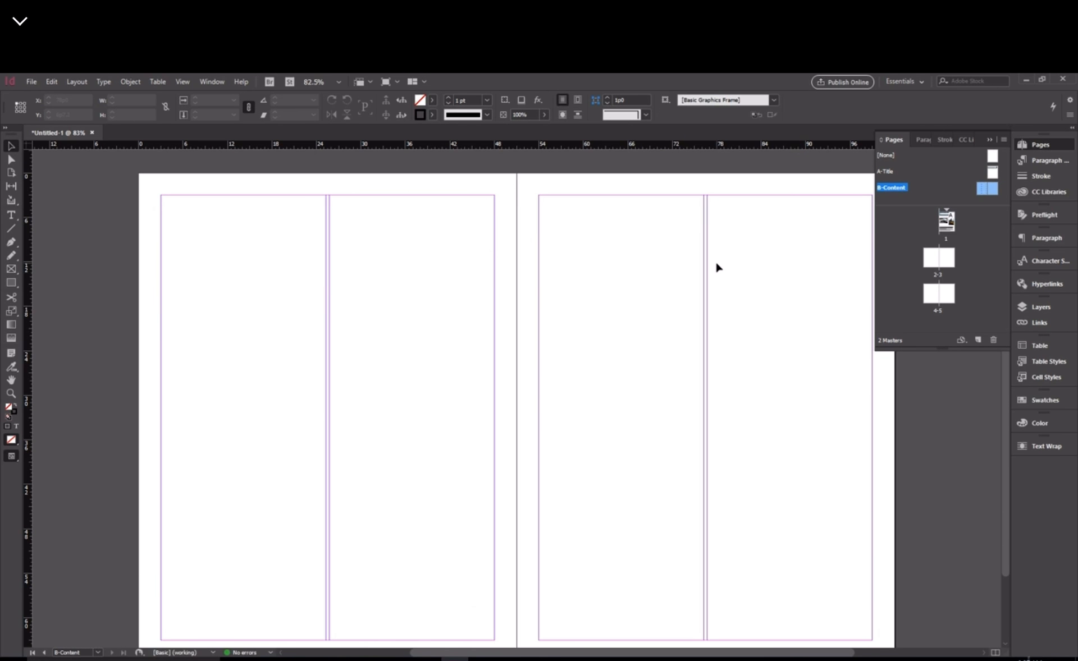
scroll(750, 272, up, 1)
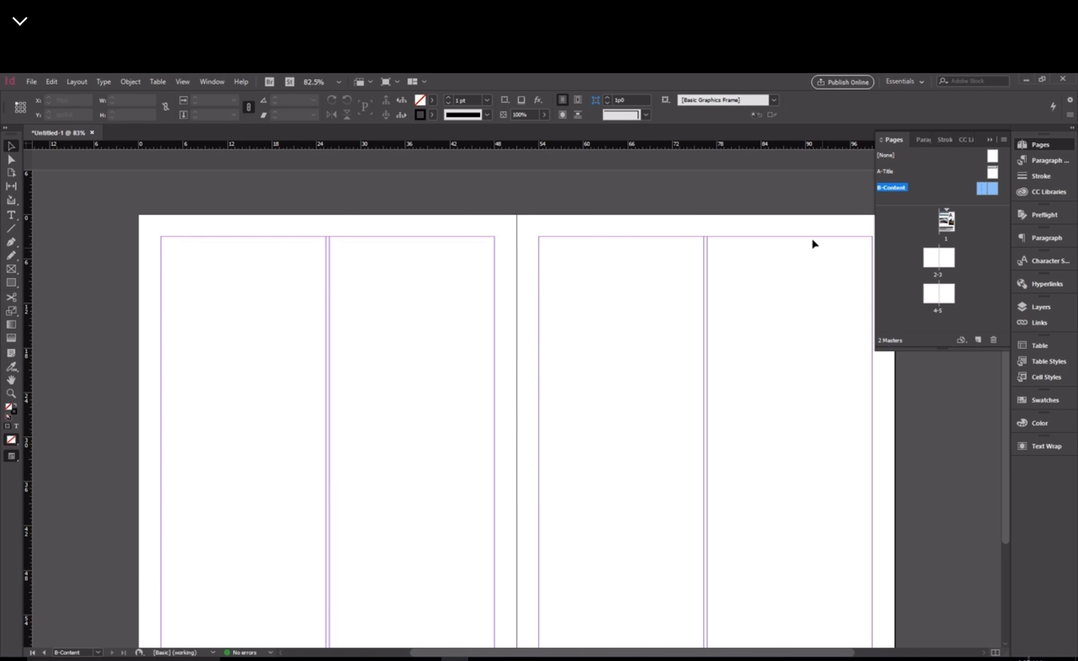
scroll(814, 243, down, 1)
Apply the B-Content master to the spreads of pages 2-3 and 4-5.
click(940, 254)
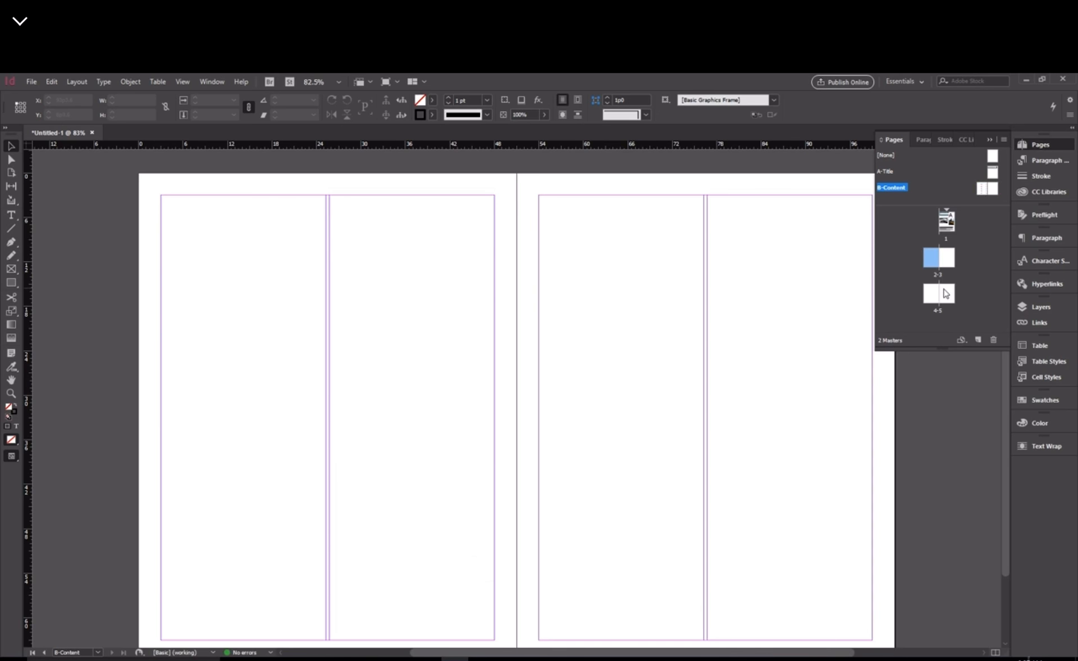
shift+click(941, 294)
right_click(950, 260)
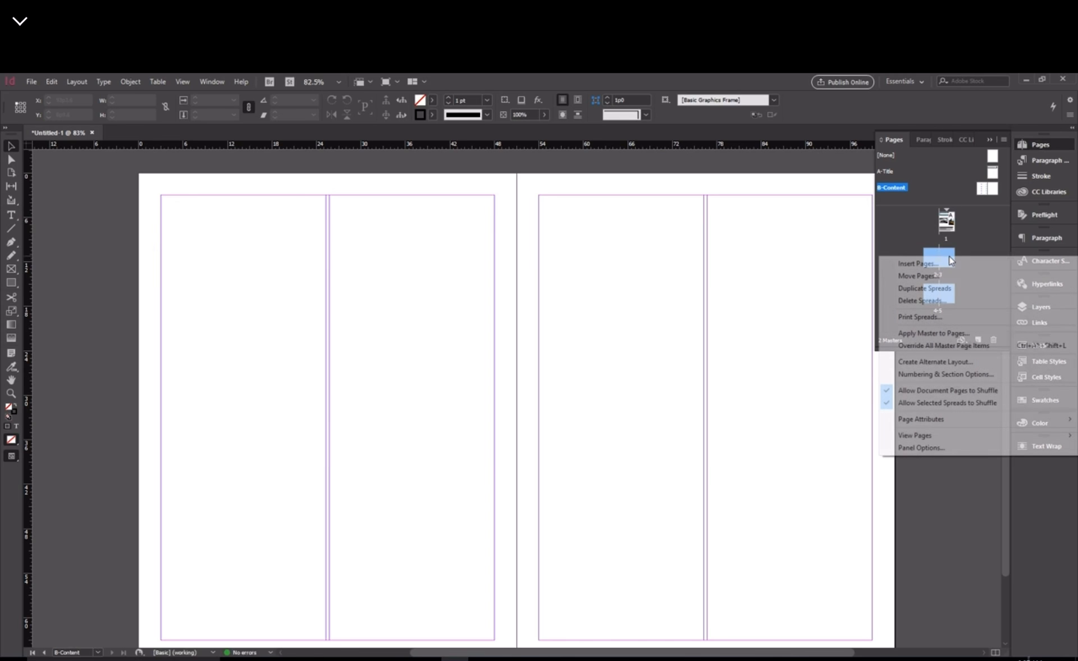
click(954, 332)
click(568, 362)
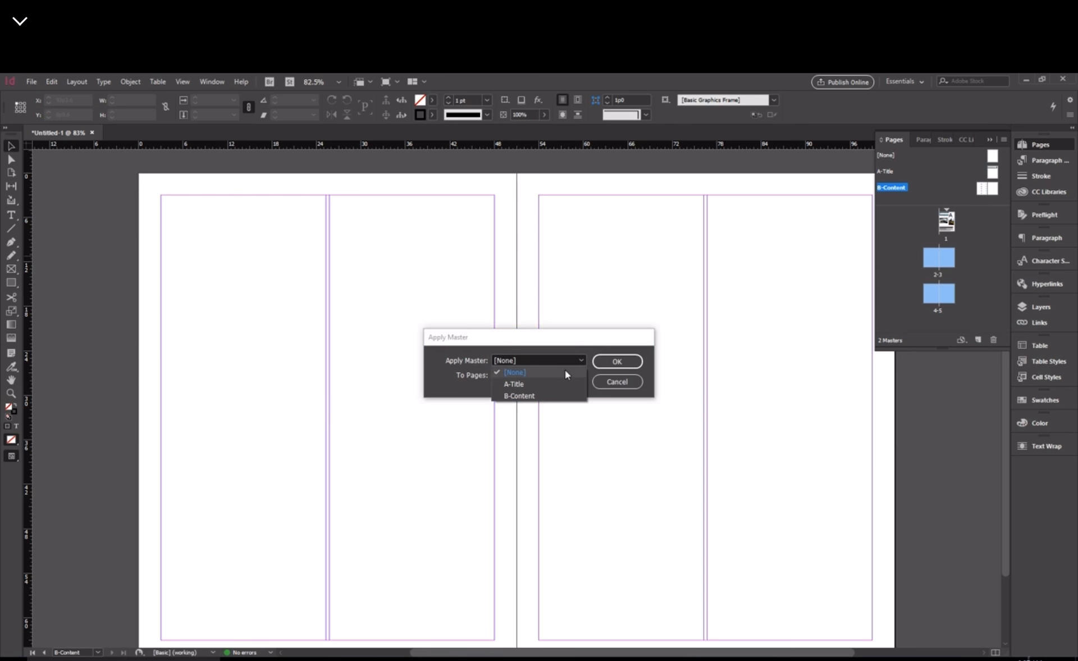
click(550, 397)
click(617, 361)
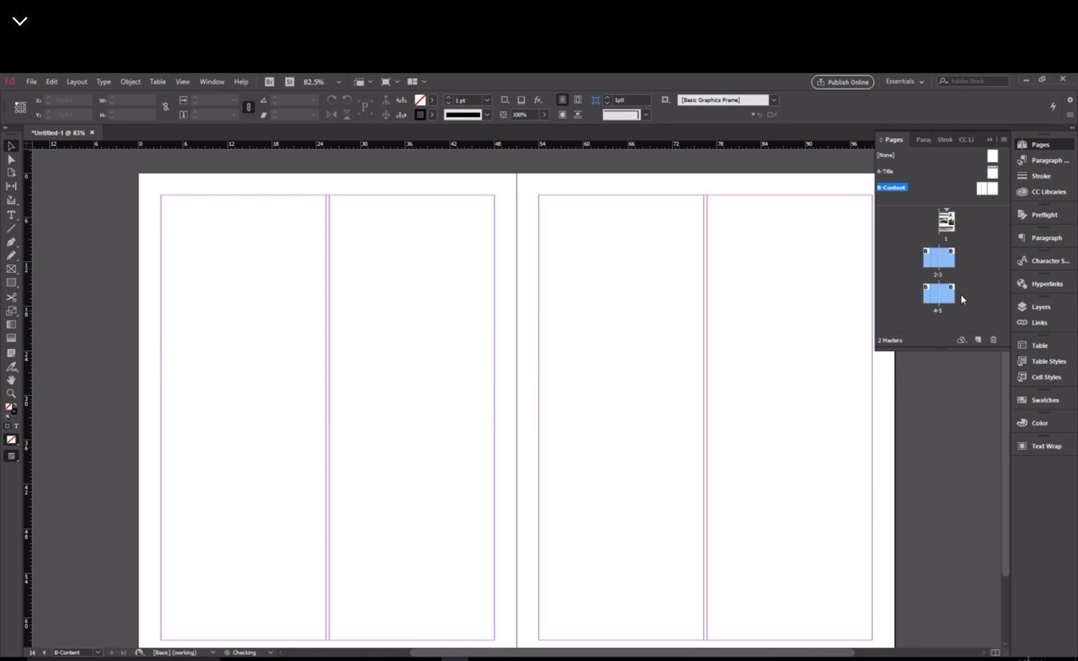
Go to page 2, override the master text frame in its first column, and place the text cursor inside it.
double_click(932, 264)
scroll(644, 289, down, 1)
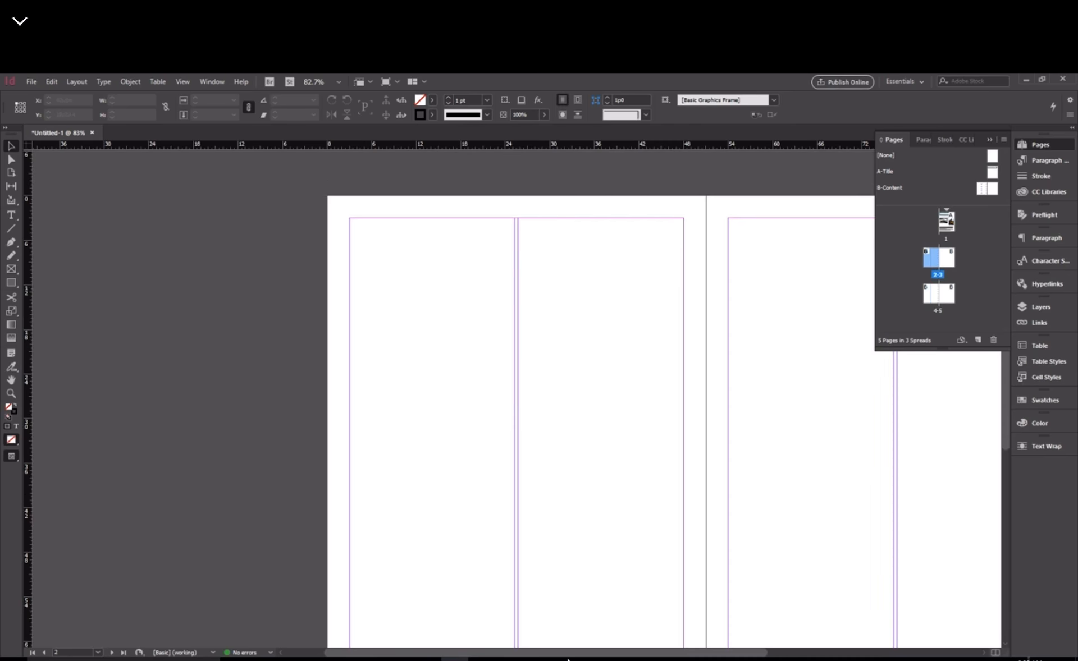
scroll(567, 656, right, 2)
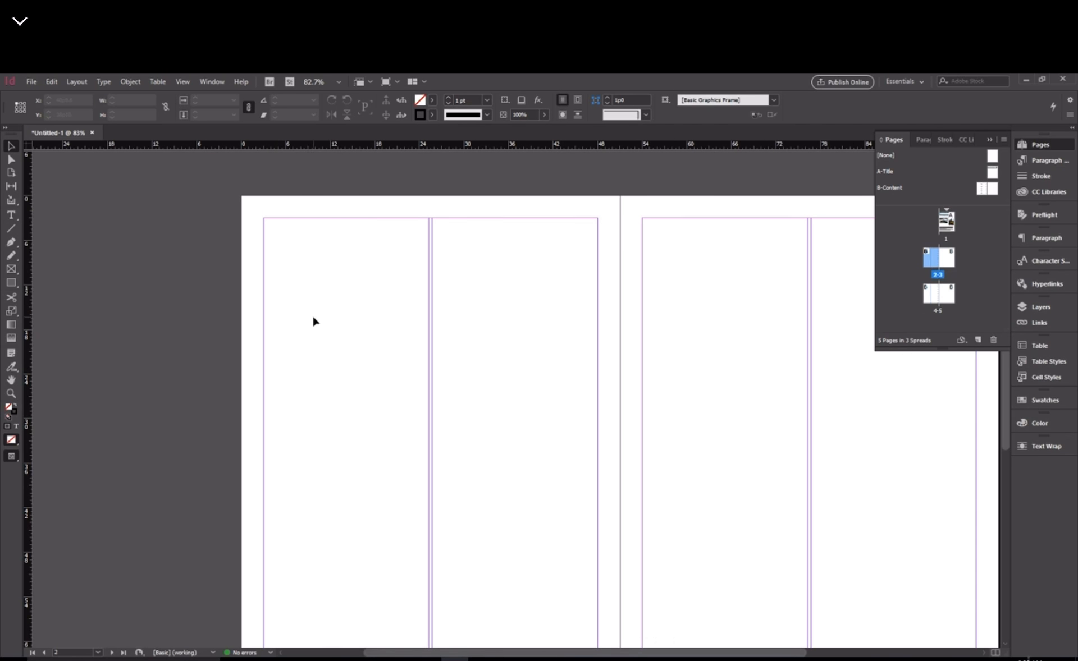
ctrl+shift+click(313, 314)
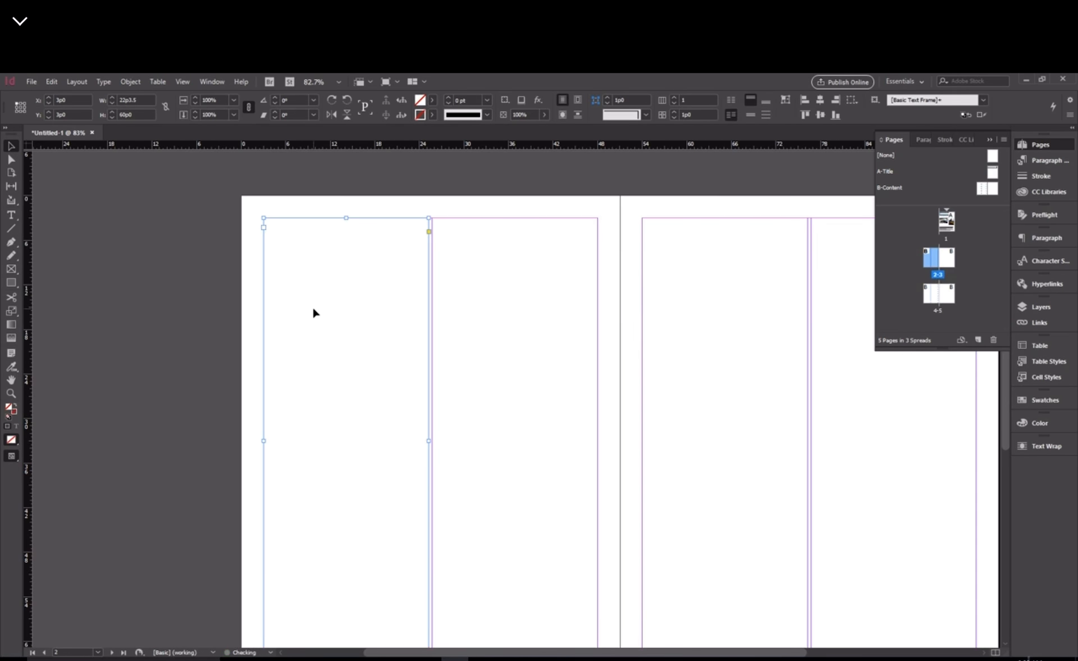
double_click(314, 312)
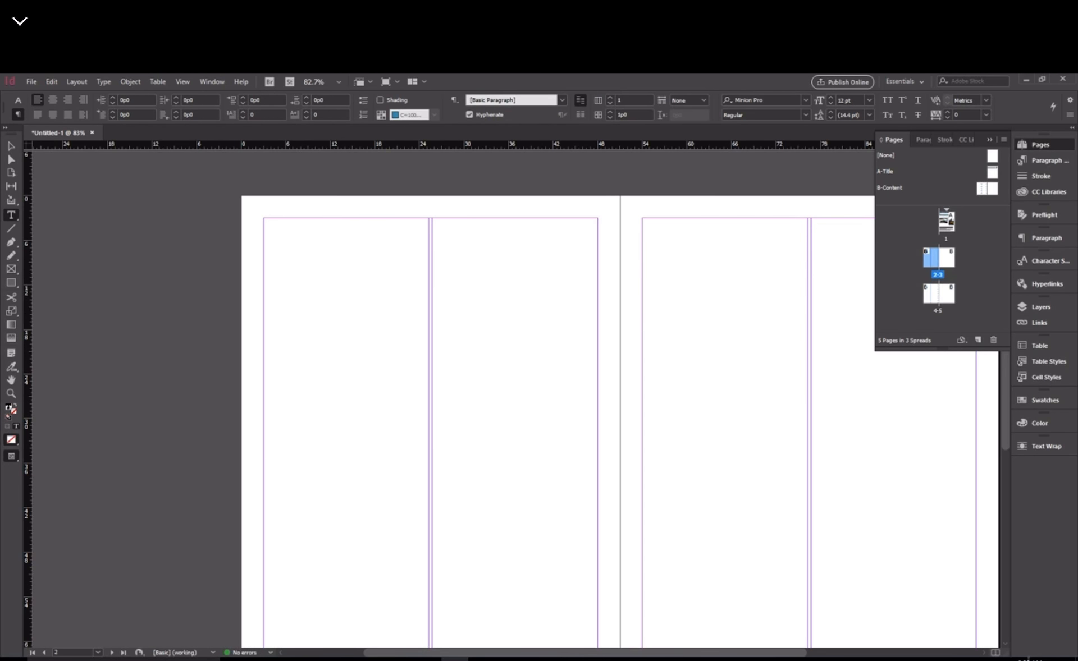
Switch to the Chrome window with Wikipedia's Nagasaki article and copy the history text from "A small fishing village" through "its chief administrator".
mouse_move(289, 658)
click(345, 634)
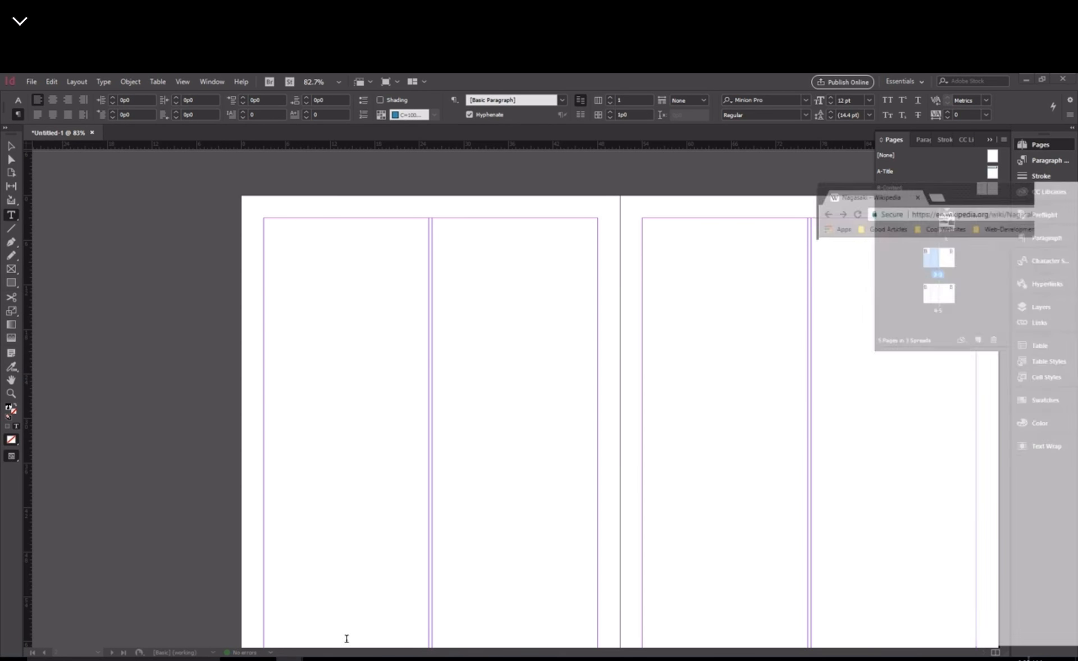
drag(941, 188, 583, 87)
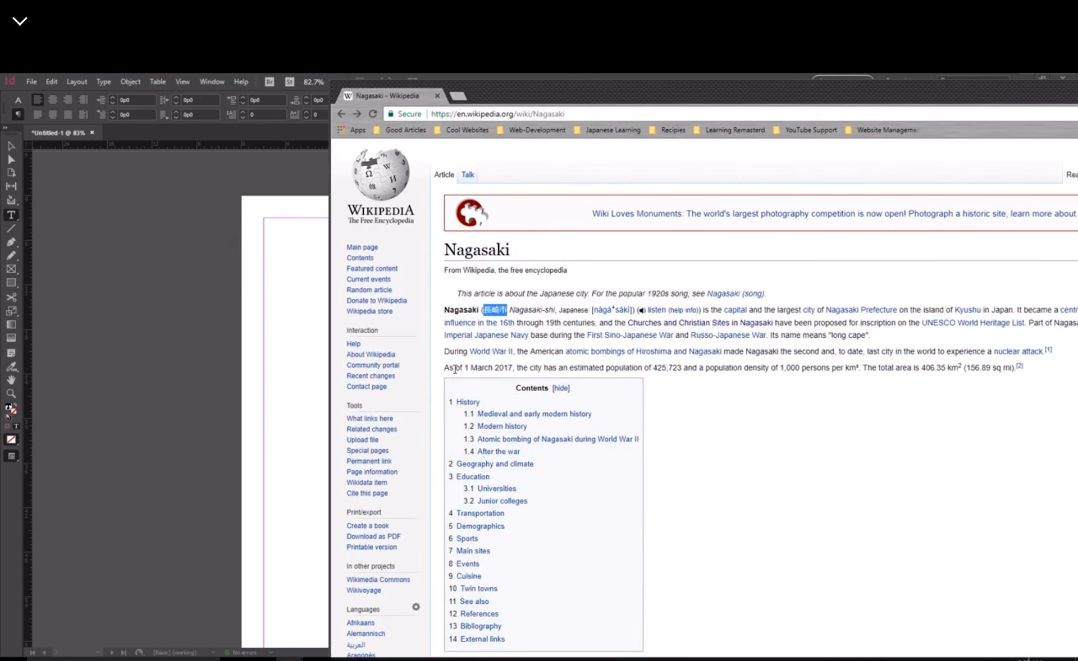
drag(444, 368, 499, 368)
click(761, 417)
scroll(766, 416, down, 7)
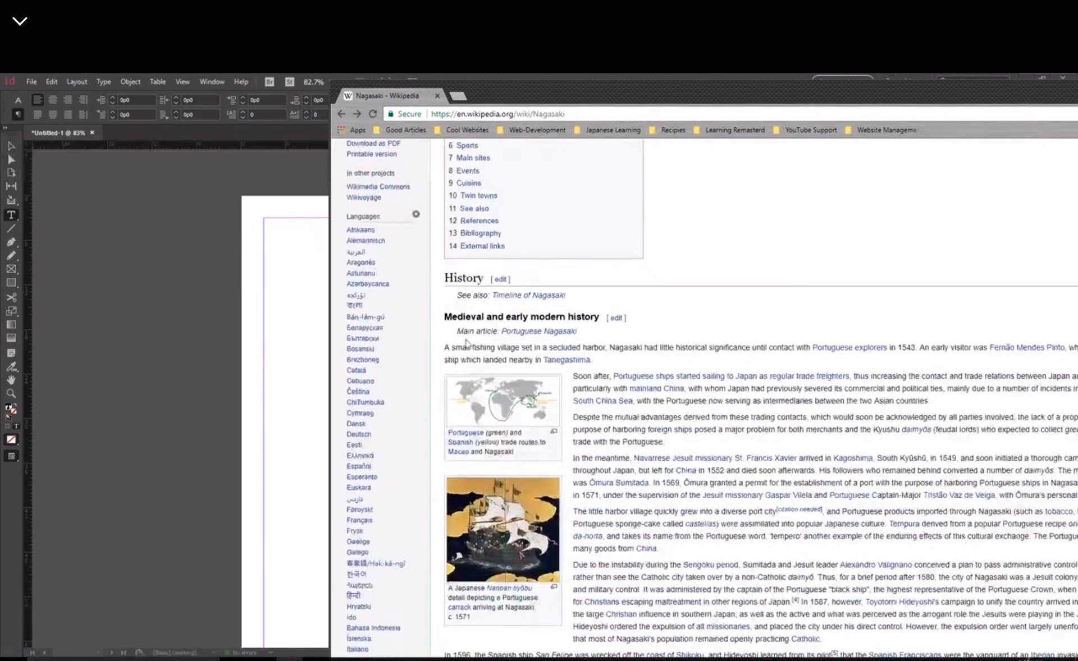
drag(443, 347, 493, 156)
scroll(530, 219, up, 2)
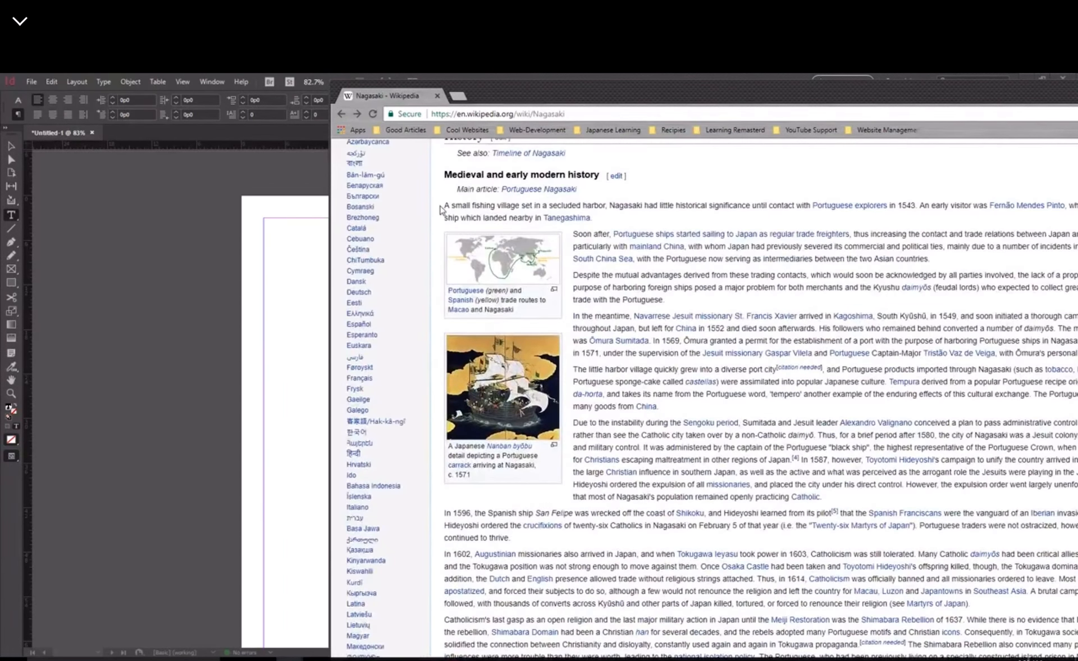
drag(441, 210, 978, 210)
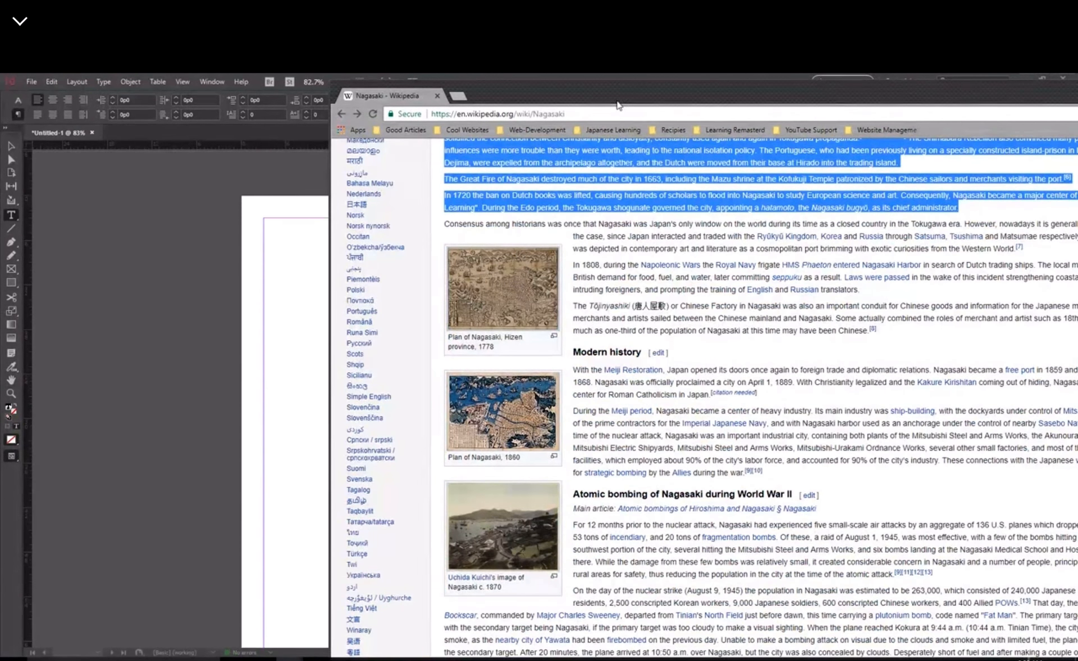
Return to InDesign and paste the copied article text into the first-column text frame on page 2.
drag(617, 104, 1077, 225)
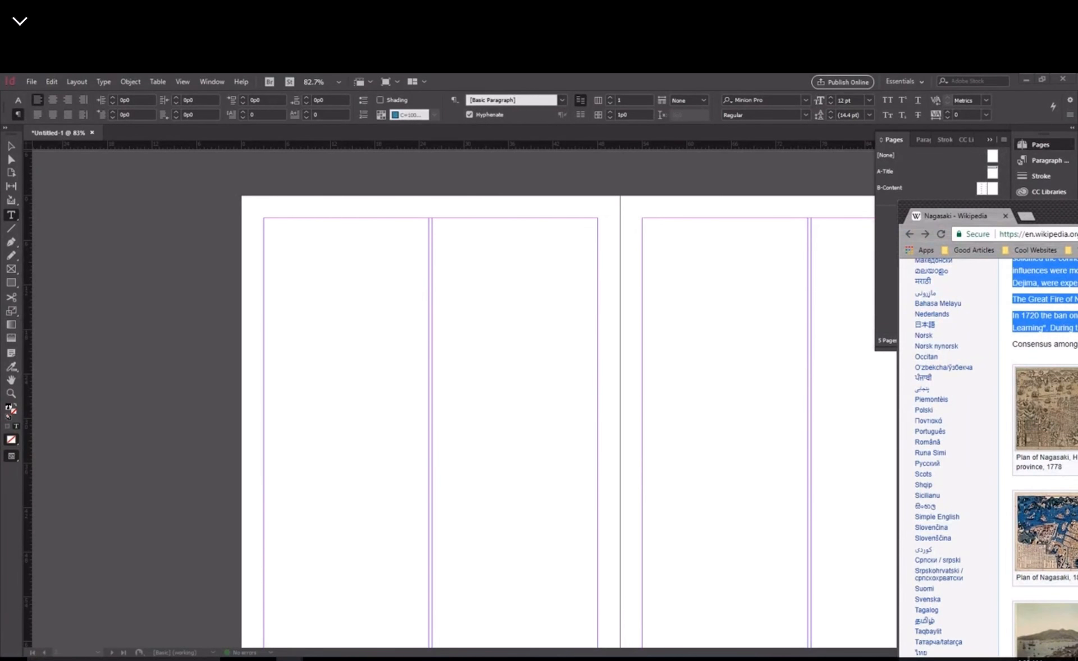
click(425, 294)
key(Escape)
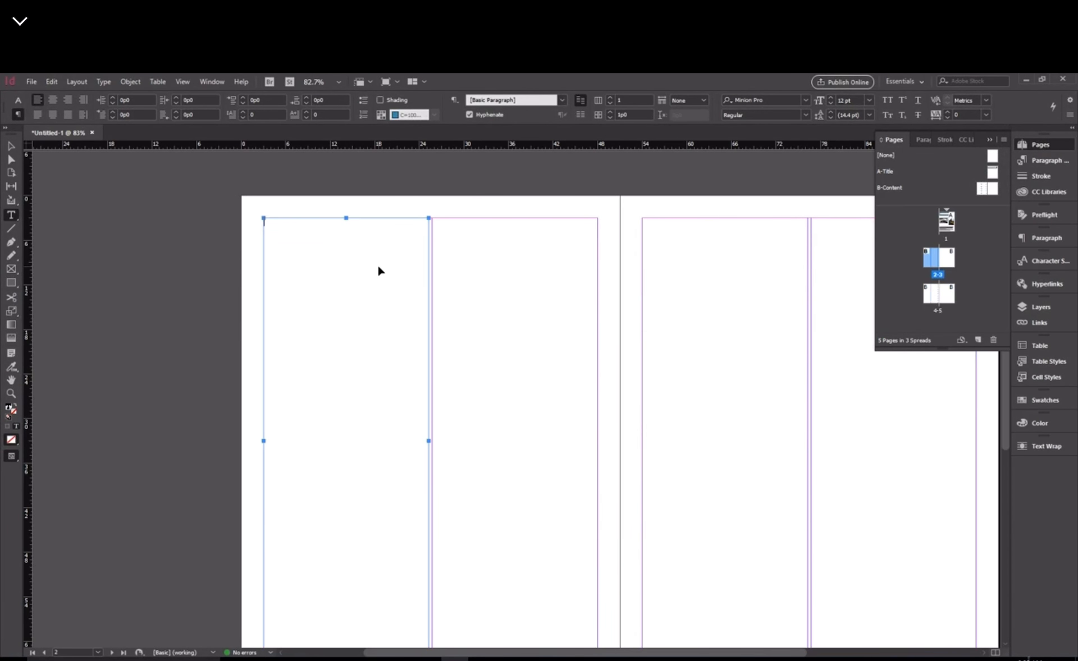
key(ctrl+v)
Examine how the pasted text flows through the columns of page 2 and whether it continues onto the following spread.
scroll(390, 256, down, 14)
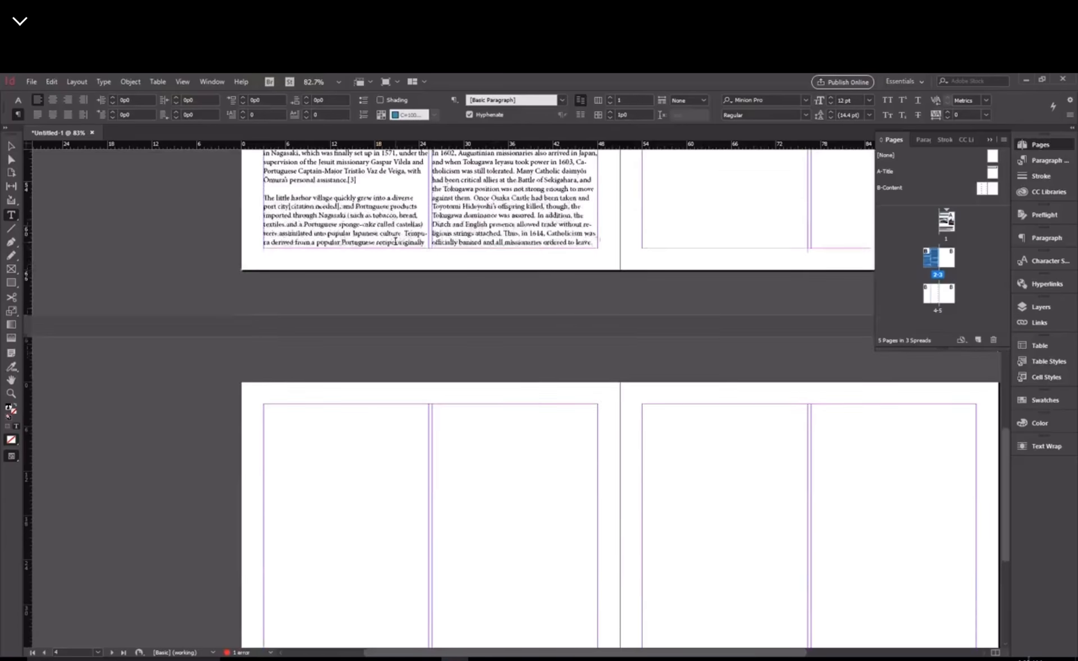
scroll(402, 250, up, 10)
scroll(469, 308, up, 2)
scroll(478, 303, down, 4)
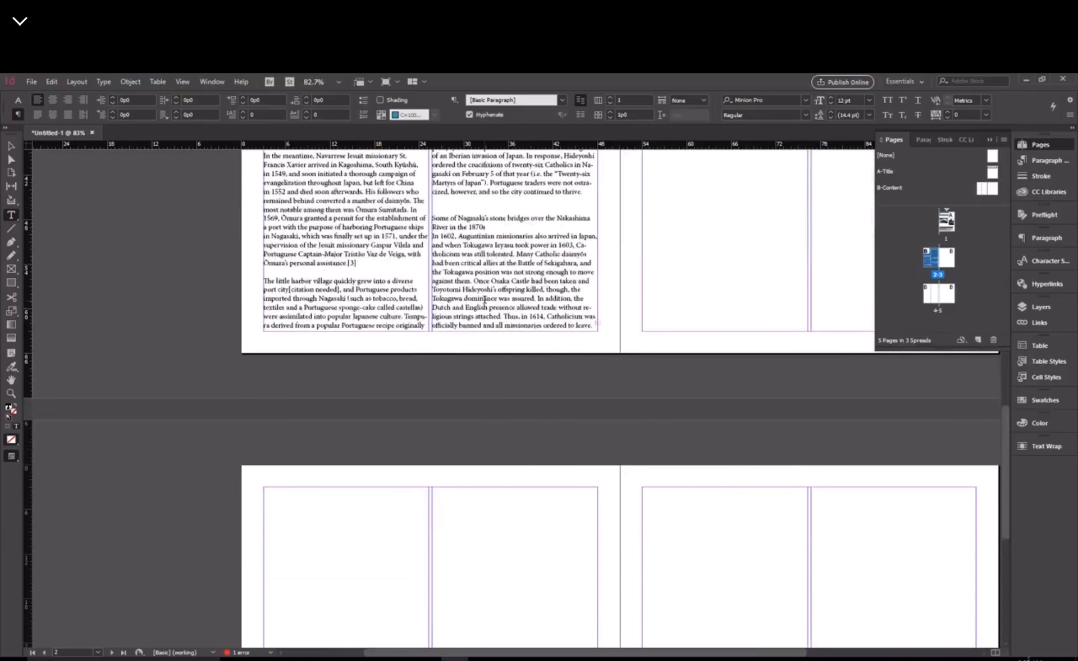
scroll(485, 300, up, 6)
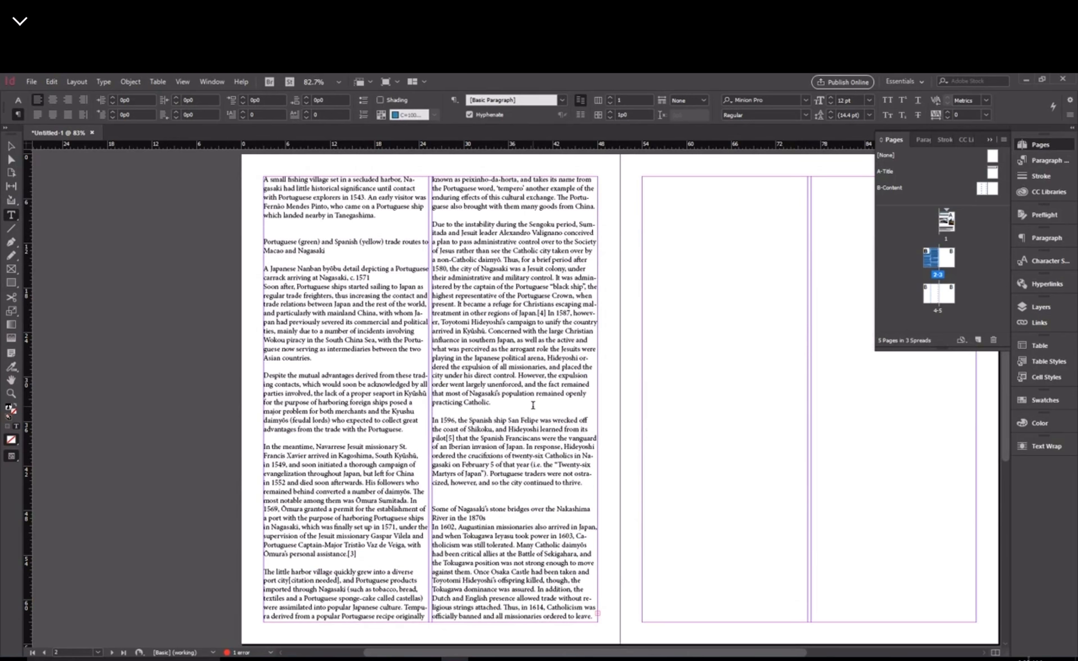
scroll(533, 404, down, 4)
scroll(519, 388, up, 4)
scroll(509, 377, down, 4)
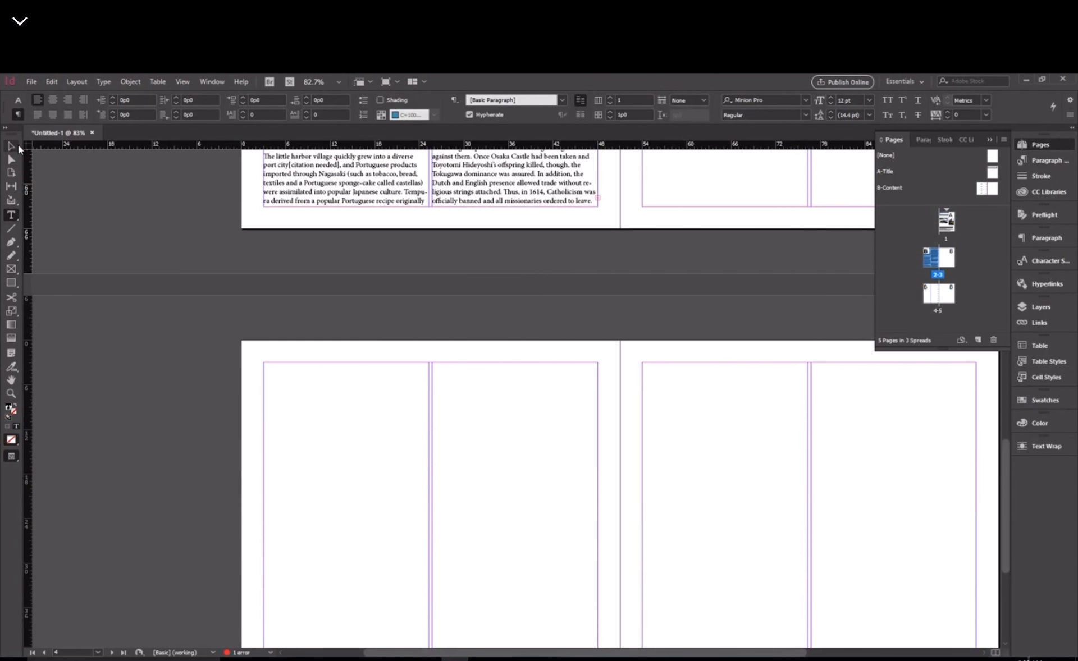
Try to override the master text frame in the first column of page 4 with the Selection tool.
click(11, 147)
click(293, 450)
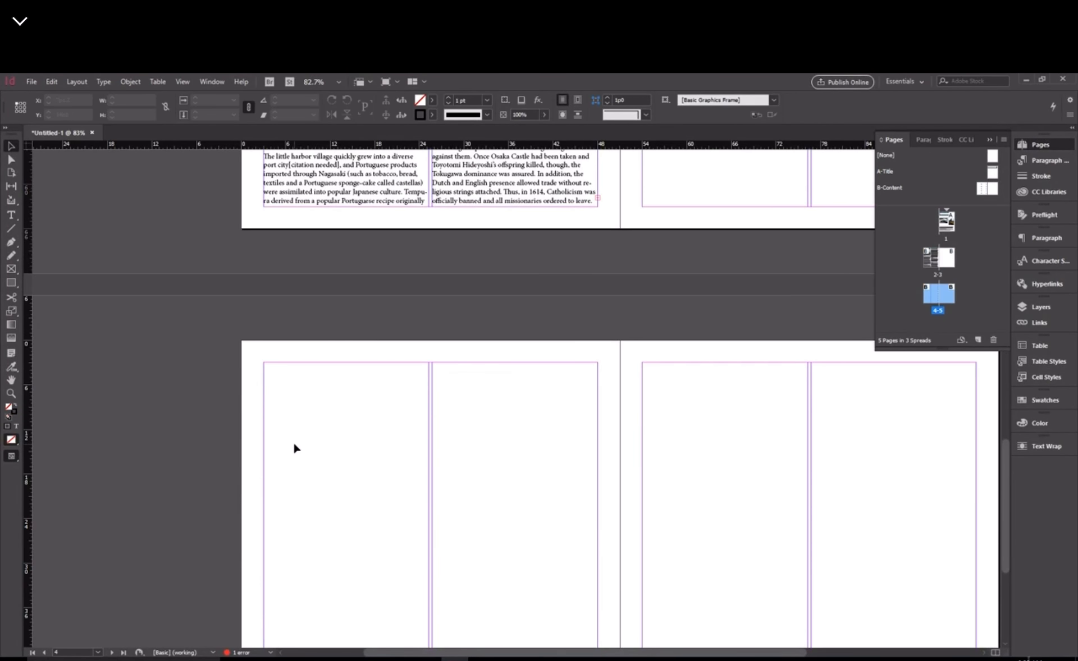
ctrl+shift+click(294, 450)
click(600, 202)
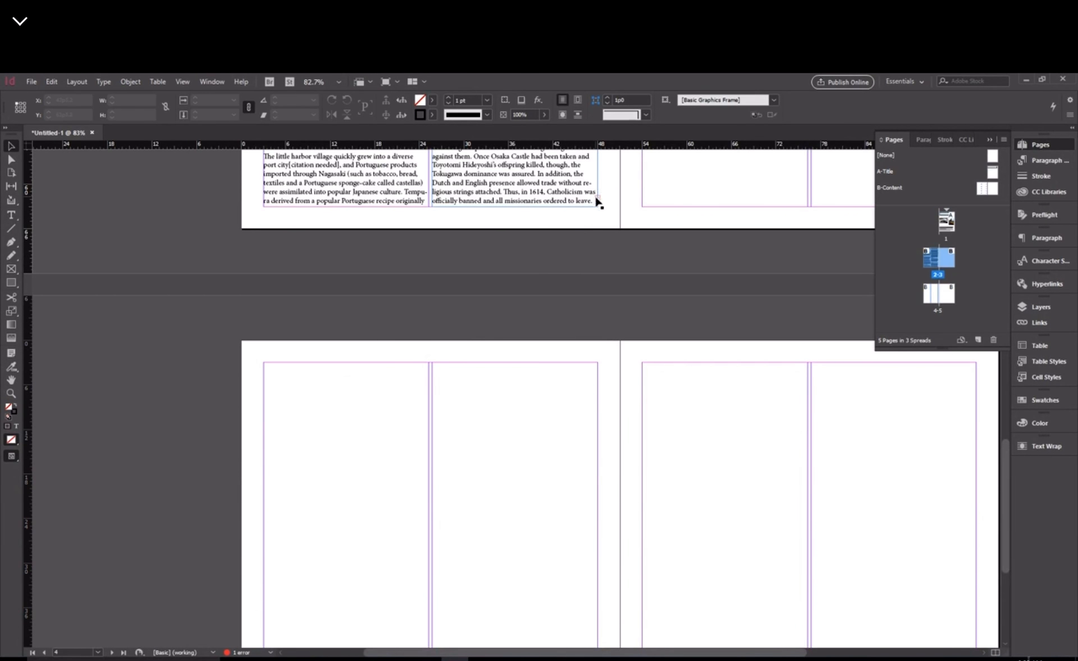
drag(598, 204, 620, 268)
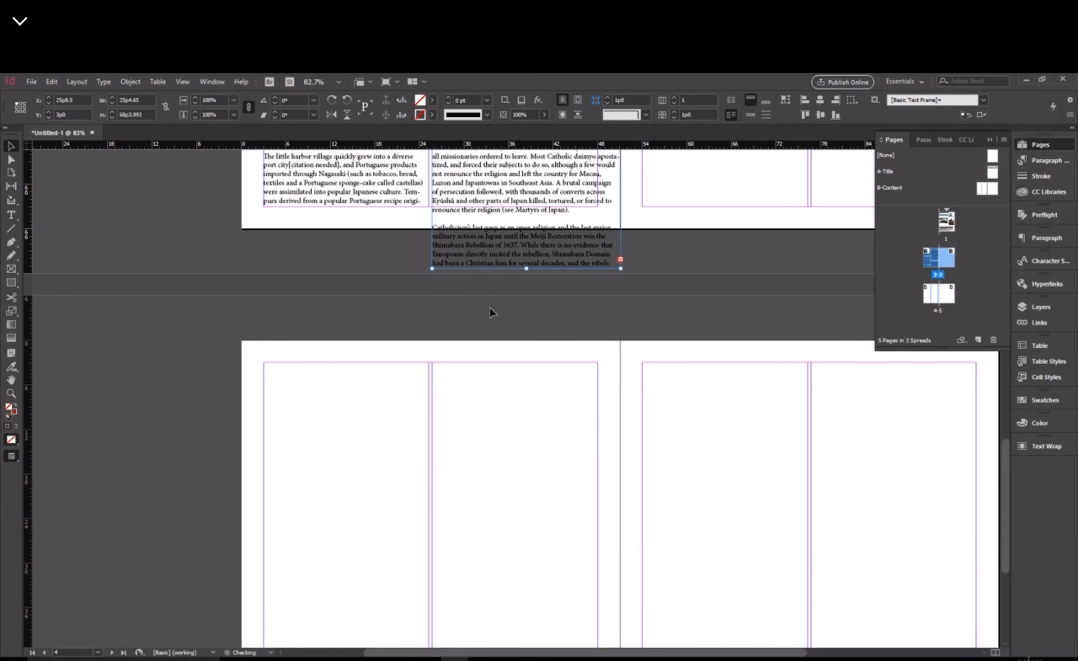
key(ctrl+z)
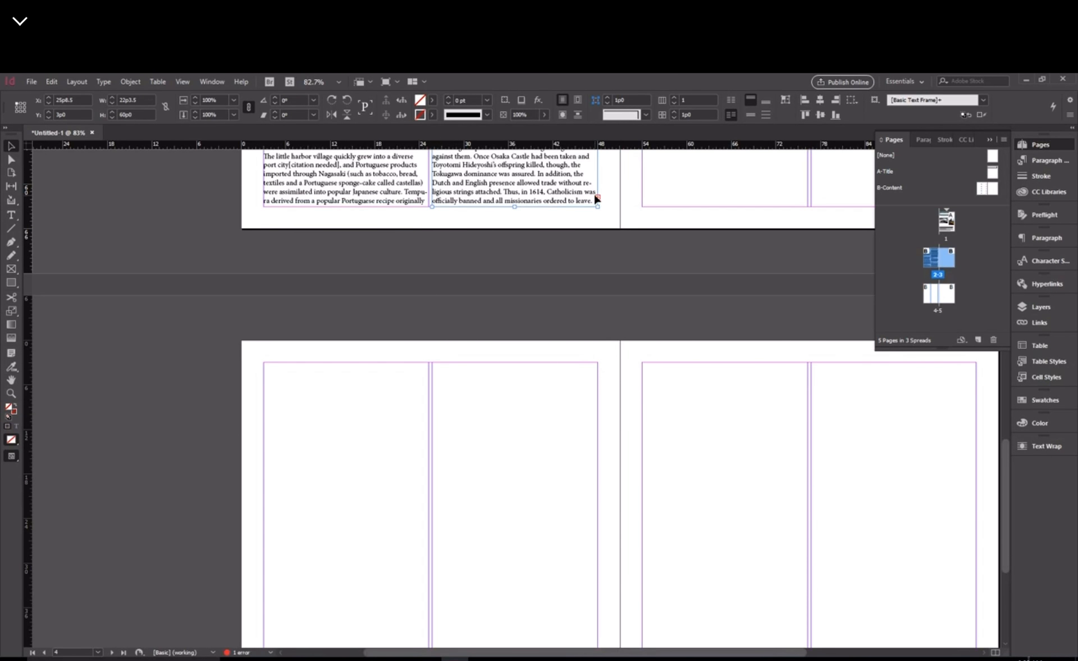
Thread the overset text from page 2's second column into the first-column text frame on page 4.
click(597, 199)
click(269, 364)
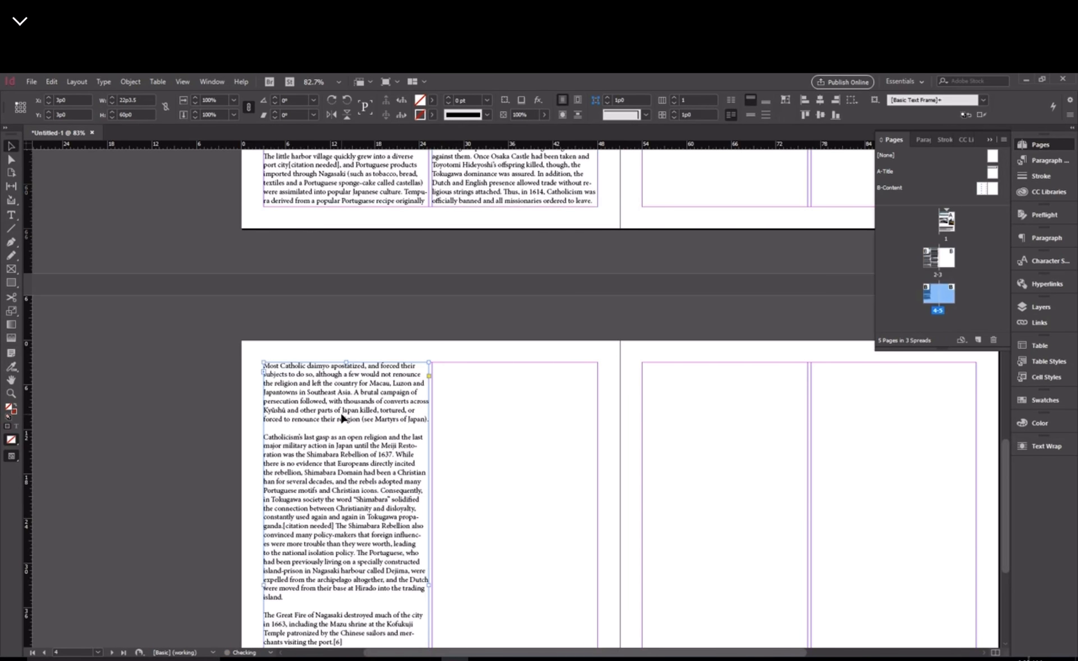
scroll(470, 400, down, 4)
scroll(471, 400, up, 3)
scroll(470, 400, up, 10)
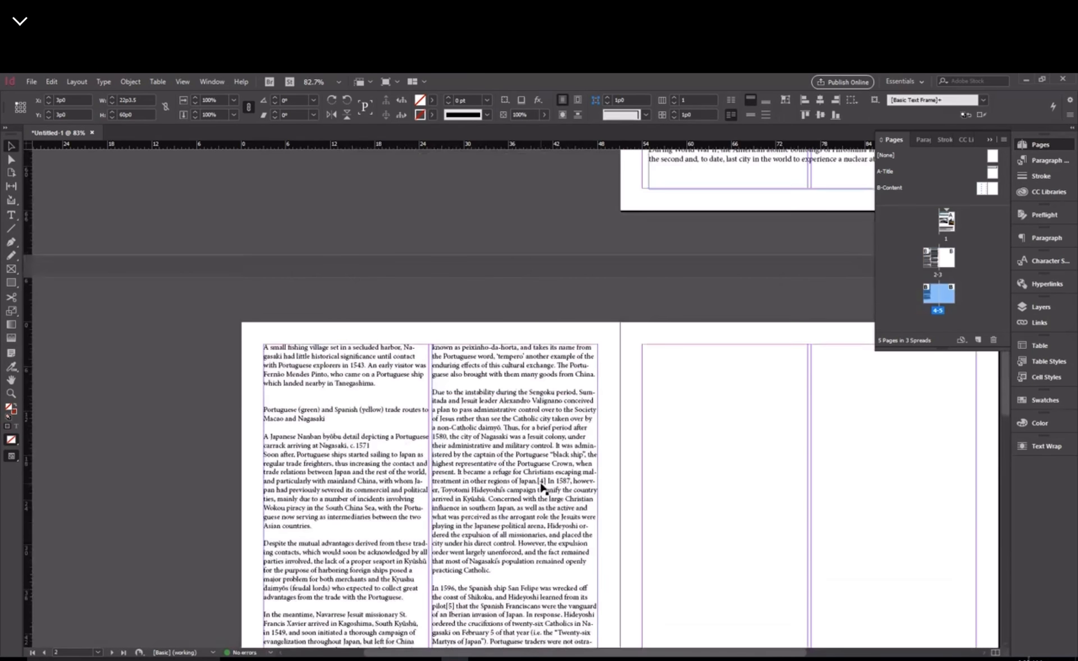
Try to apply the Paragraph Text style to the whole first-column text frame on page 2.
click(592, 452)
scroll(592, 453, down, 4)
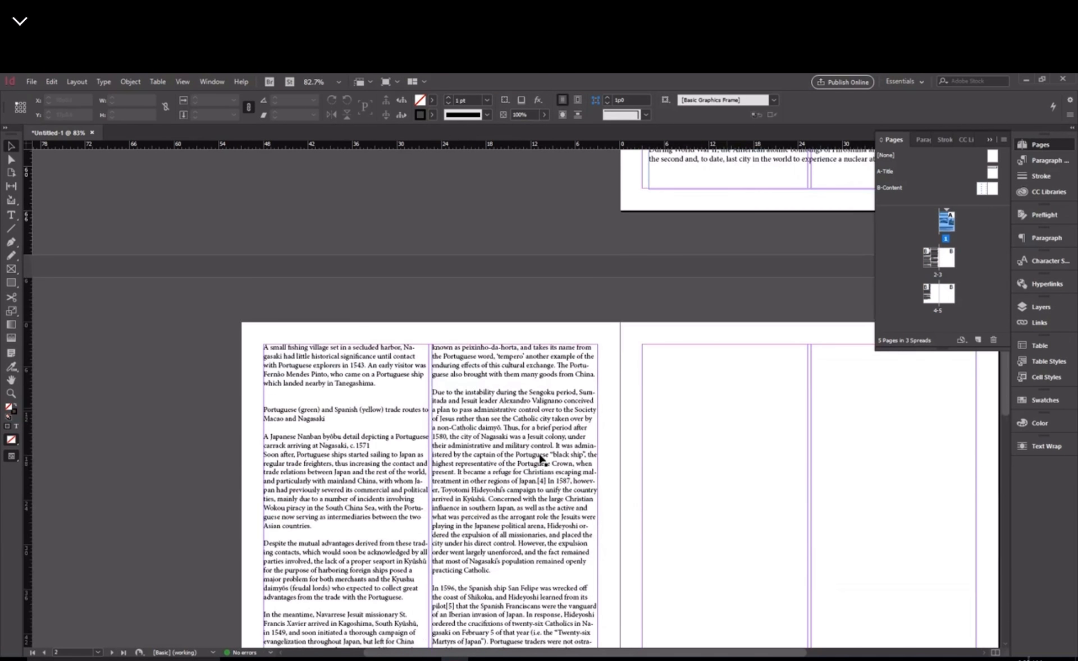
click(537, 455)
click(398, 435)
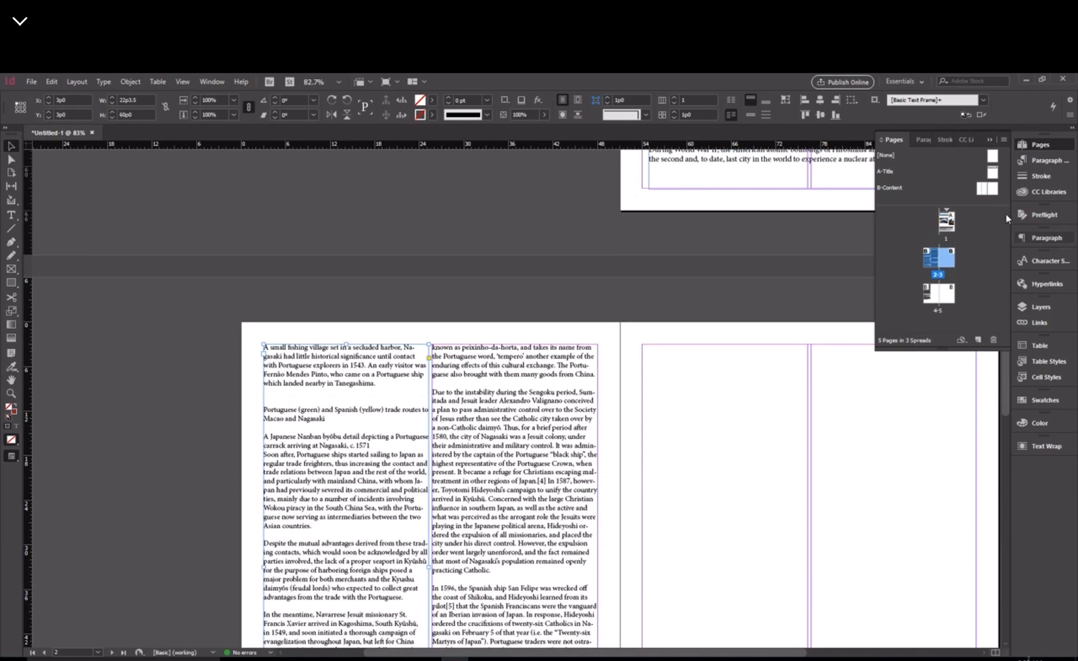
click(1045, 161)
click(951, 193)
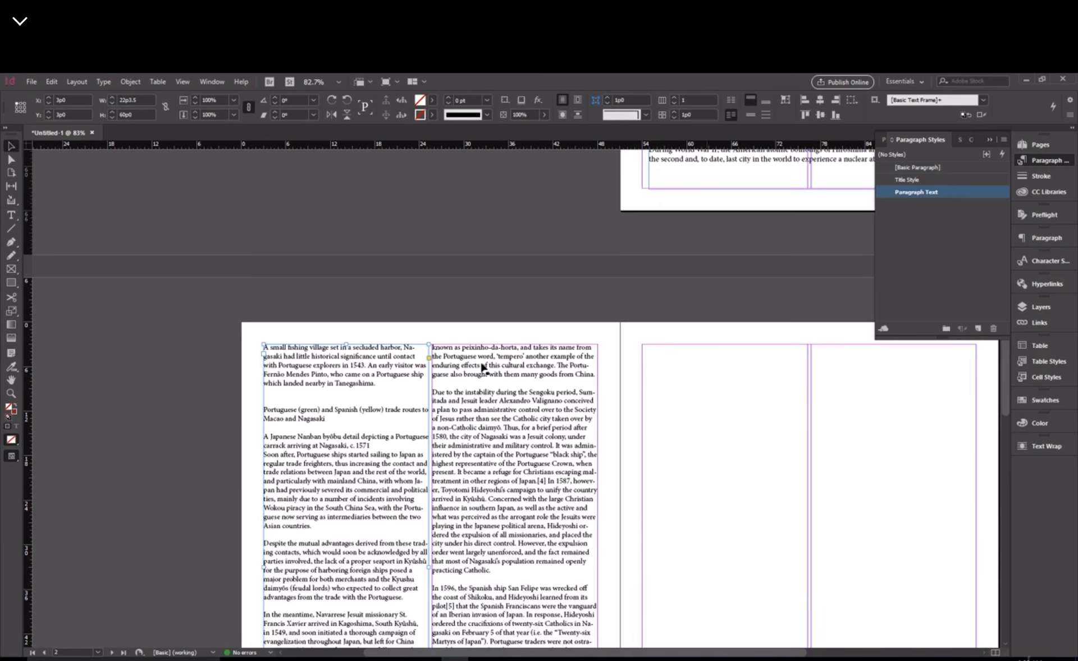
Try the Paragraph Text style on the "Portuguese (green) and Spanish (yellow) trade routes" paragraph, then undo it.
double_click(332, 415)
click(960, 190)
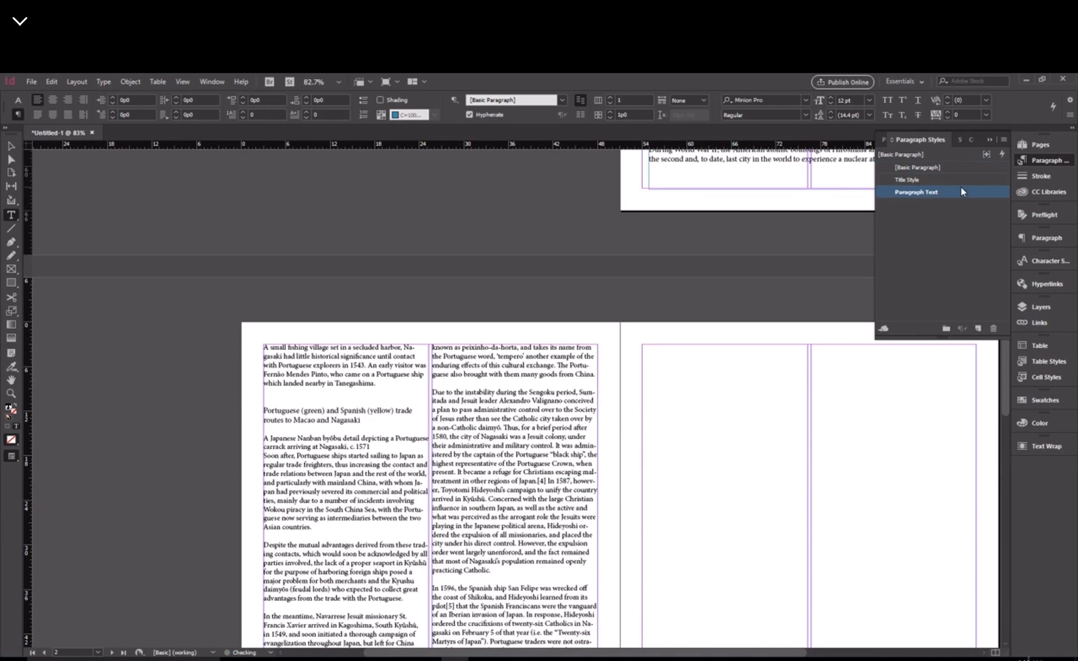
key(ctrl+z)
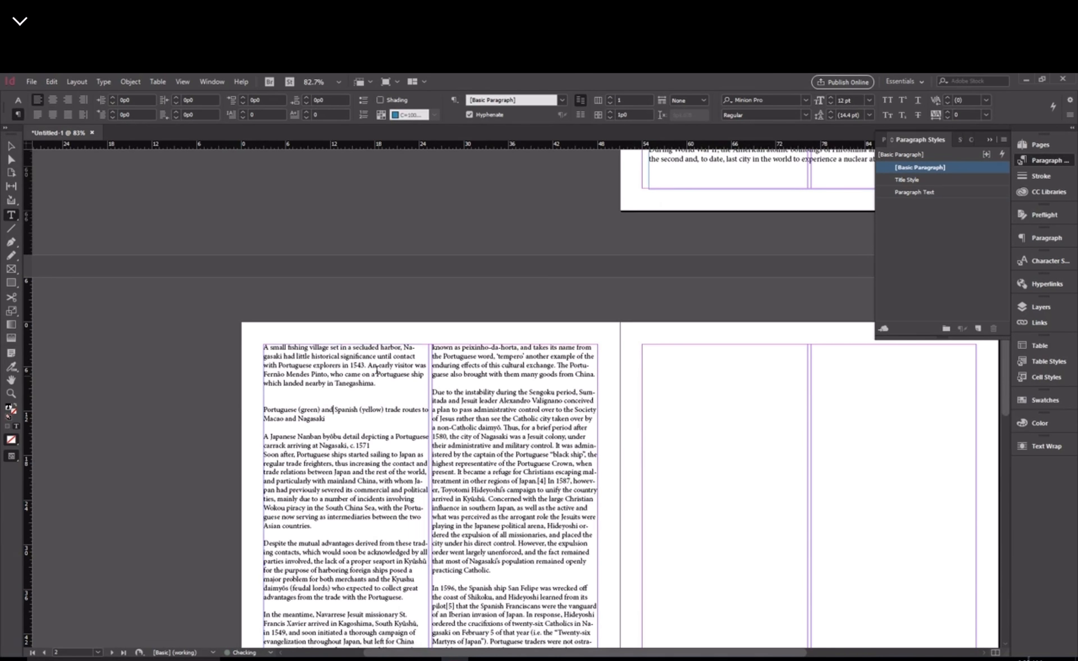
Select all text in the threaded article story and apply the Paragraph Text style to it.
click(9, 147)
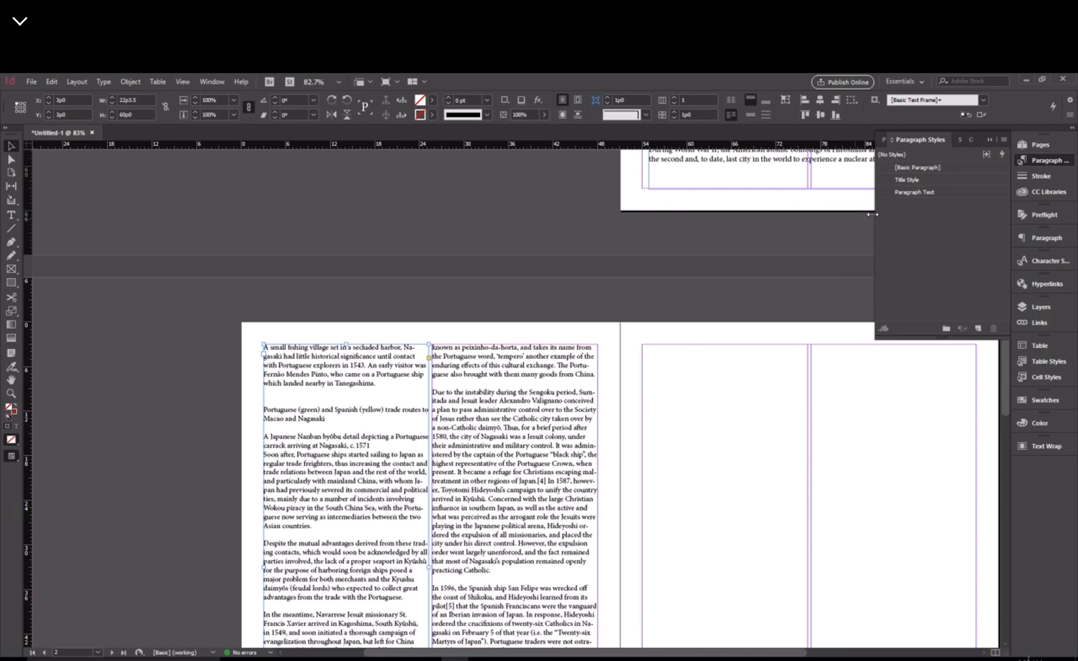
click(921, 191)
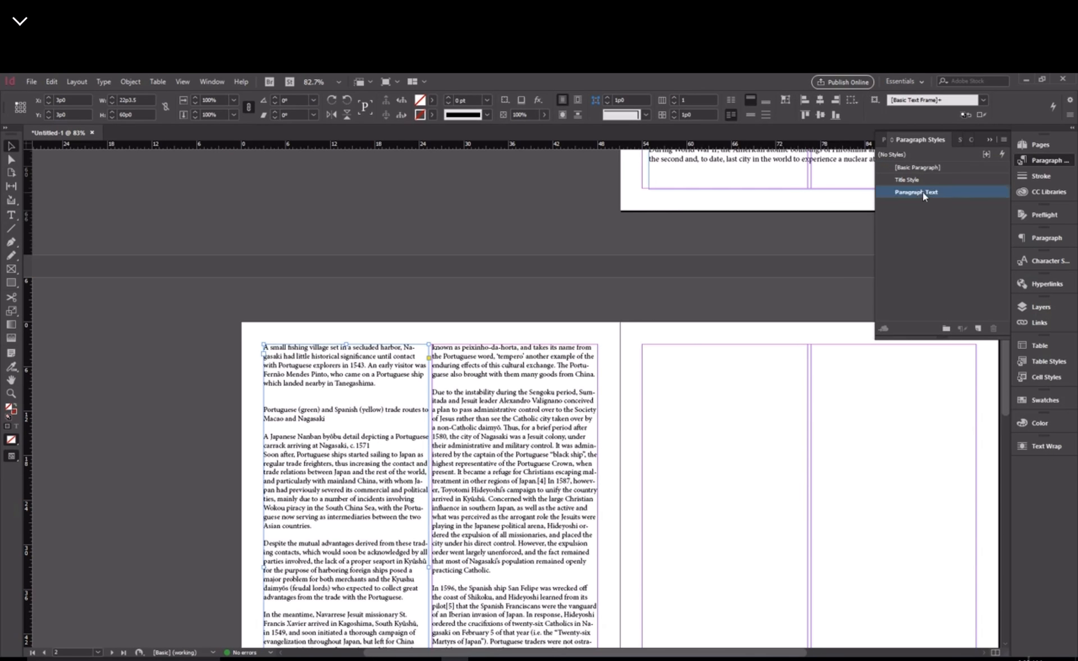
double_click(318, 394)
key(ctrl+a)
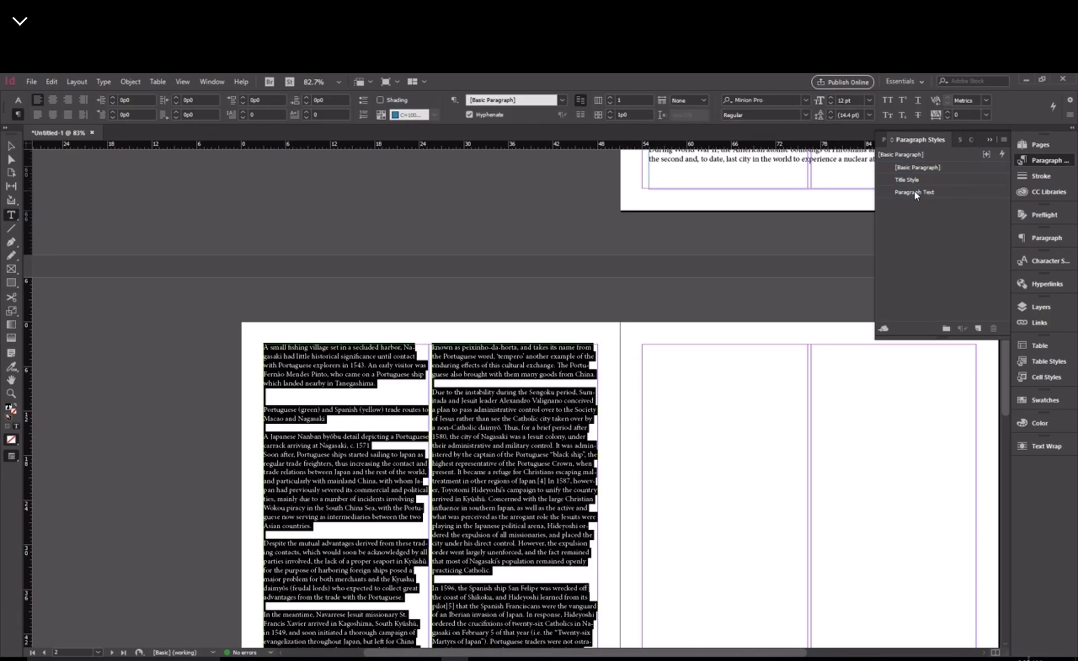
click(913, 192)
scroll(470, 560, down, 10)
scroll(470, 559, up, 10)
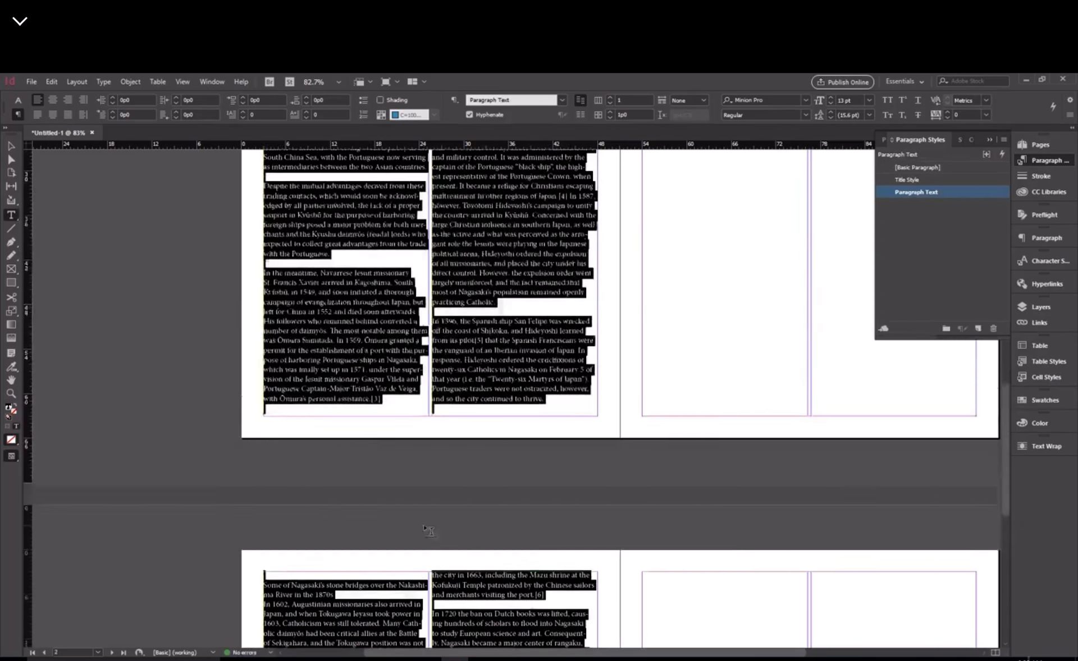
Deselect the article text and open the options of the Paragraph Text style.
click(14, 146)
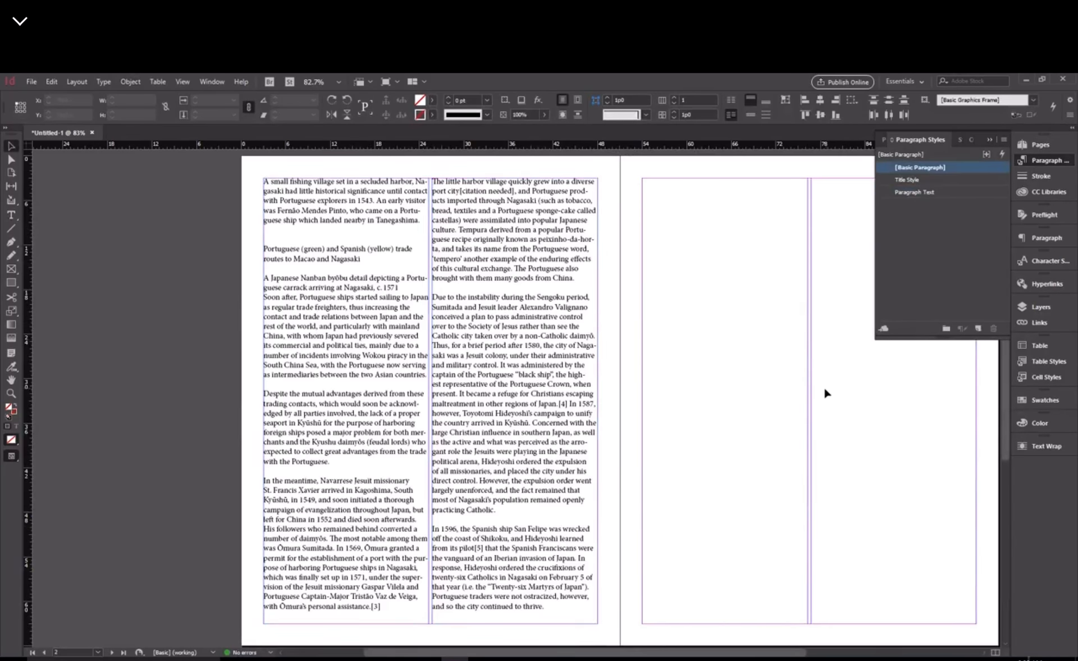
scroll(756, 458, up, 2)
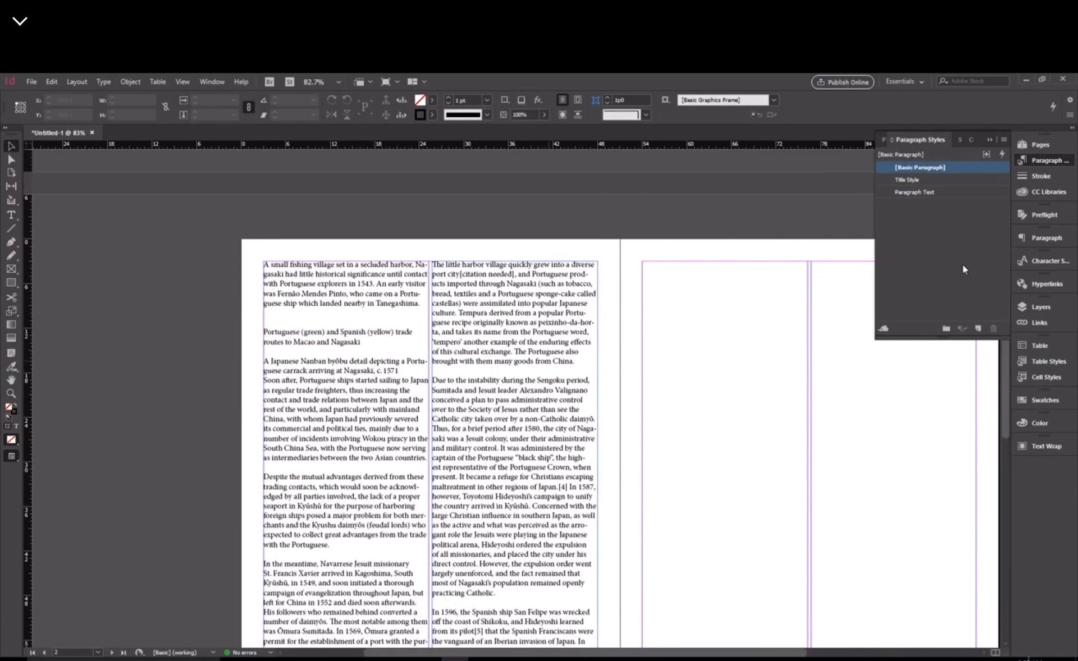
click(923, 192)
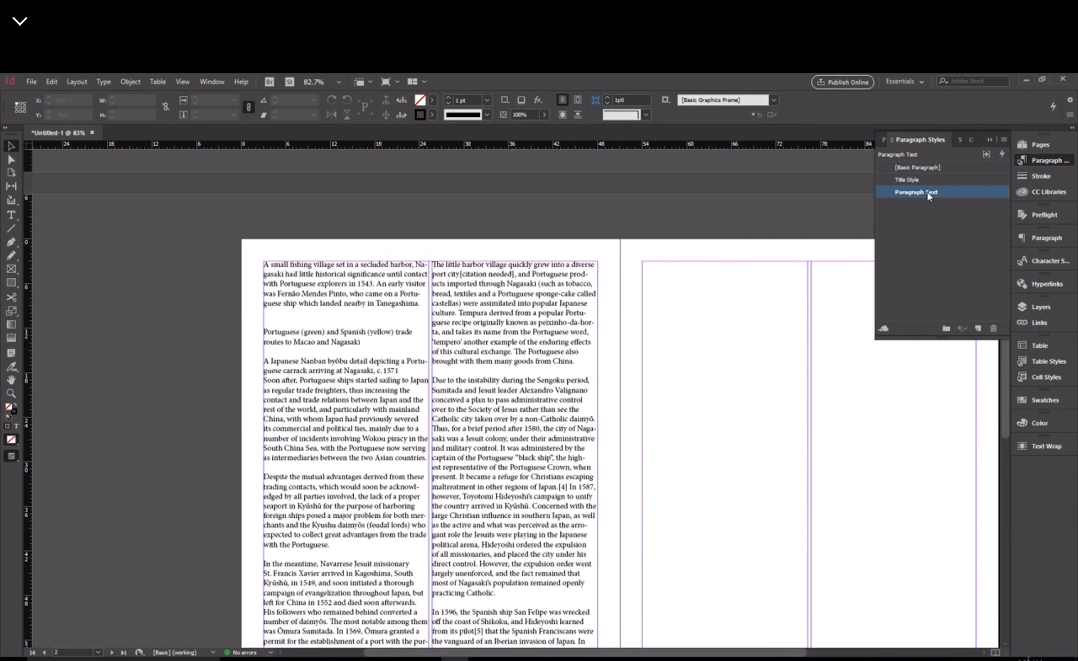
double_click(967, 190)
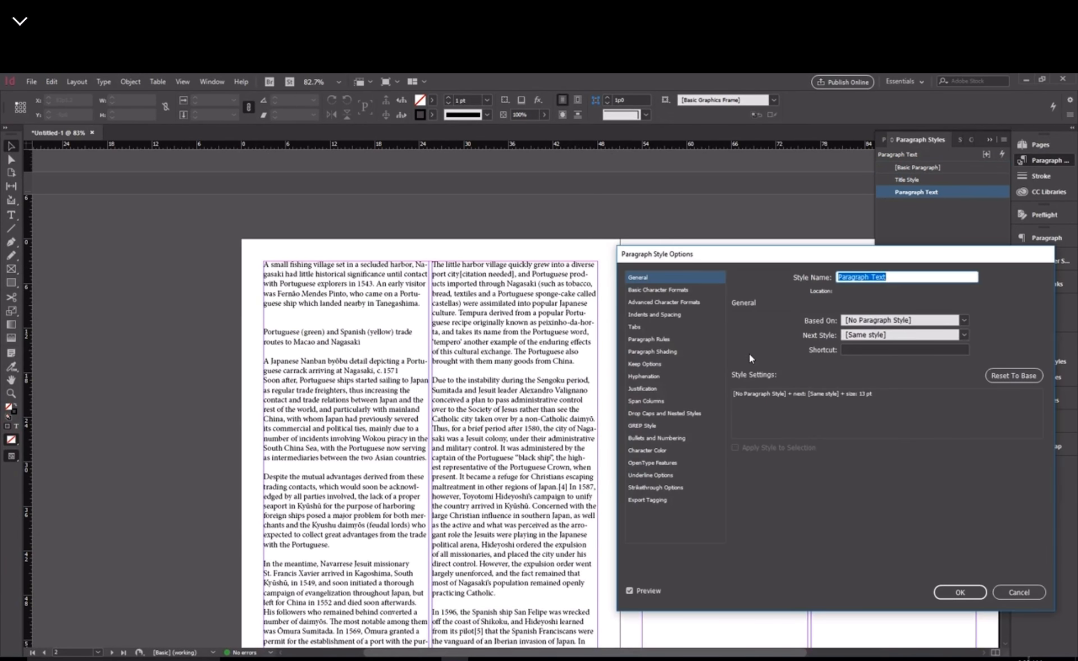
Go through the Paragraph Text style's formatting categories and turn off its hyphenation.
click(663, 290)
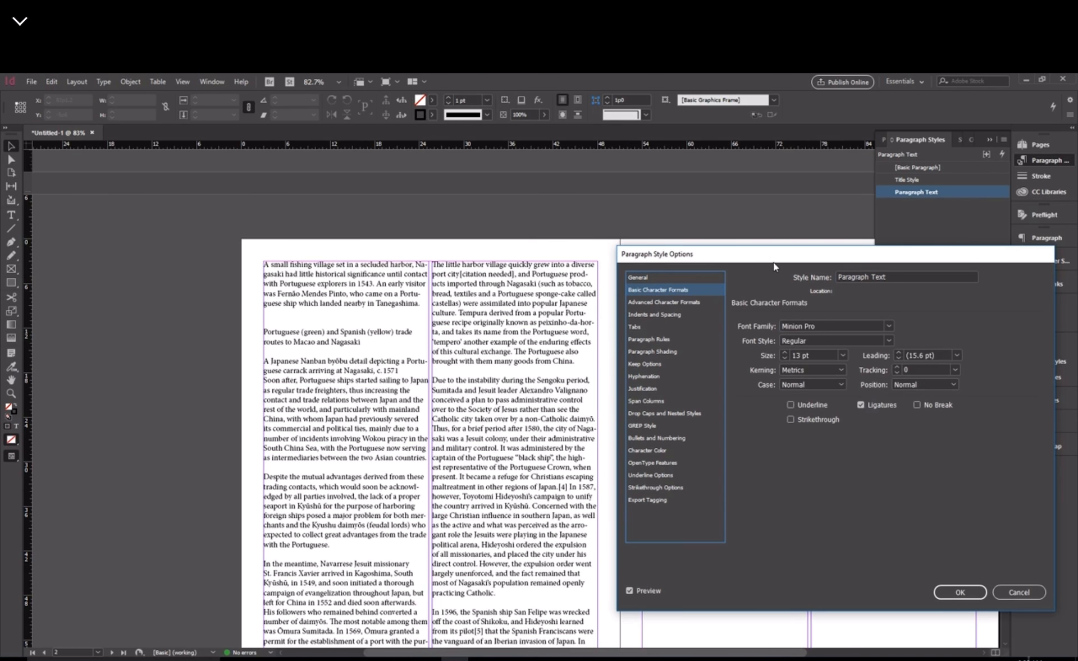
drag(773, 262, 649, 222)
click(539, 262)
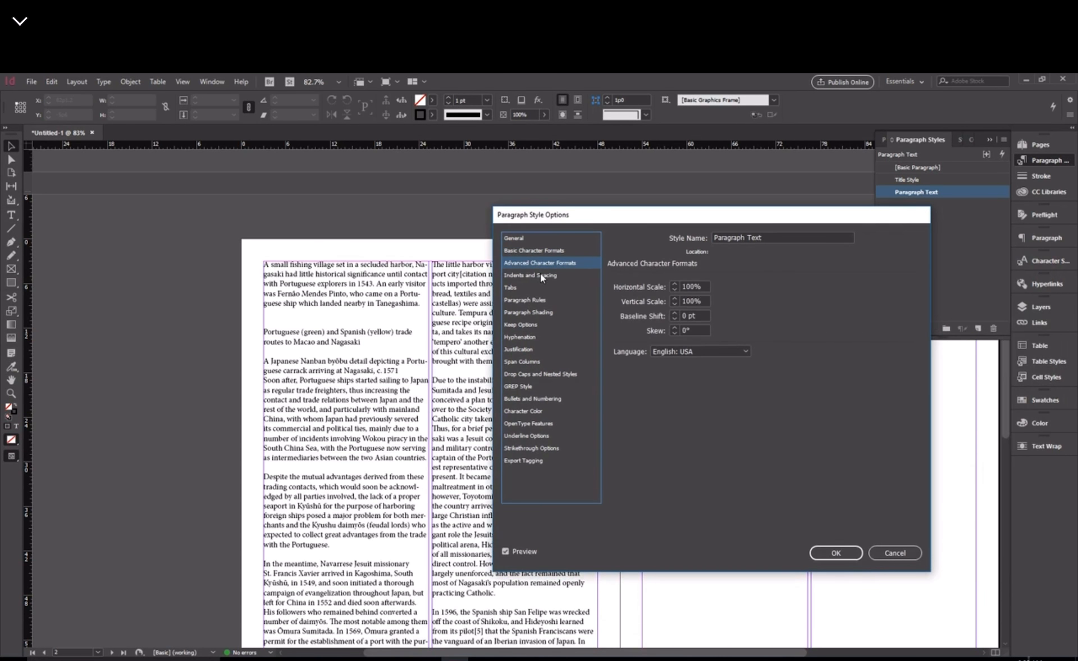
click(539, 275)
click(540, 285)
click(543, 301)
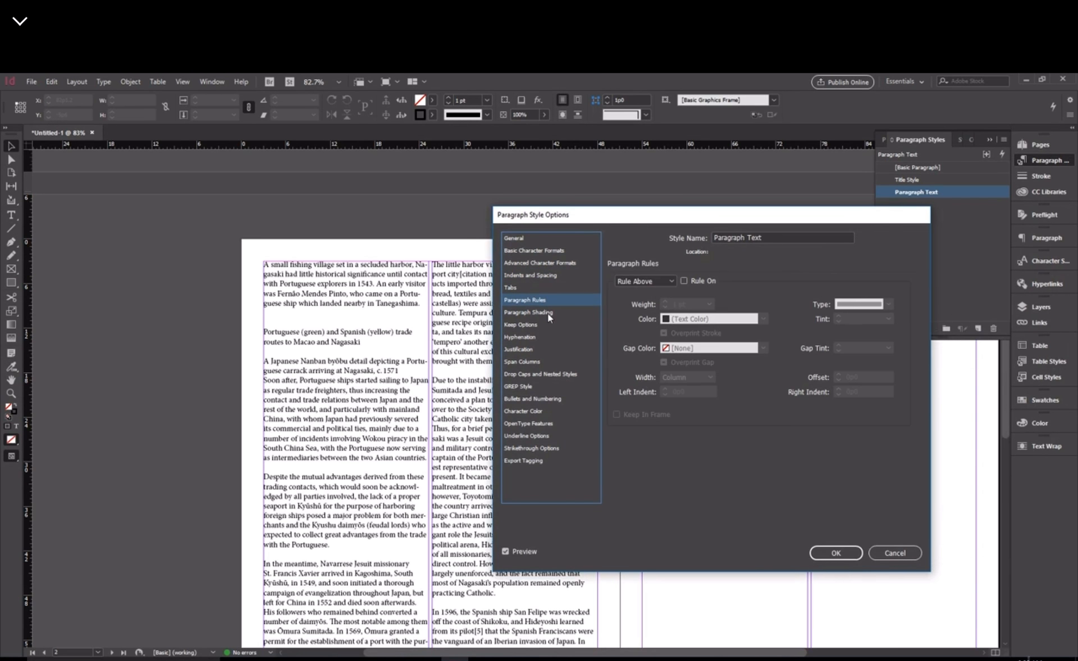
click(548, 313)
click(548, 324)
click(550, 337)
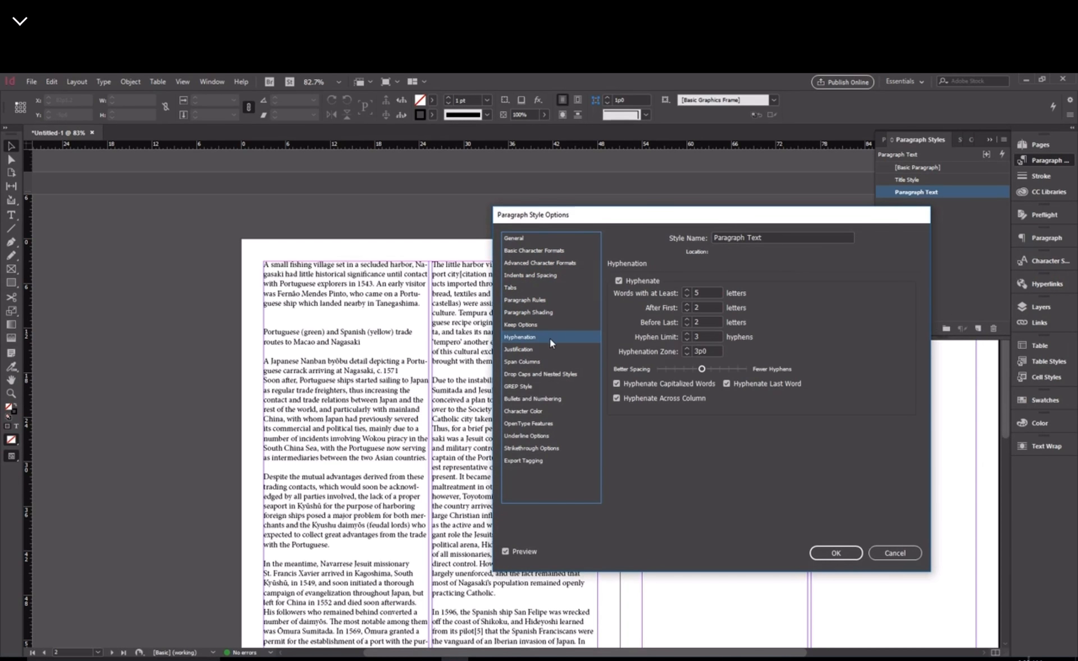
click(618, 280)
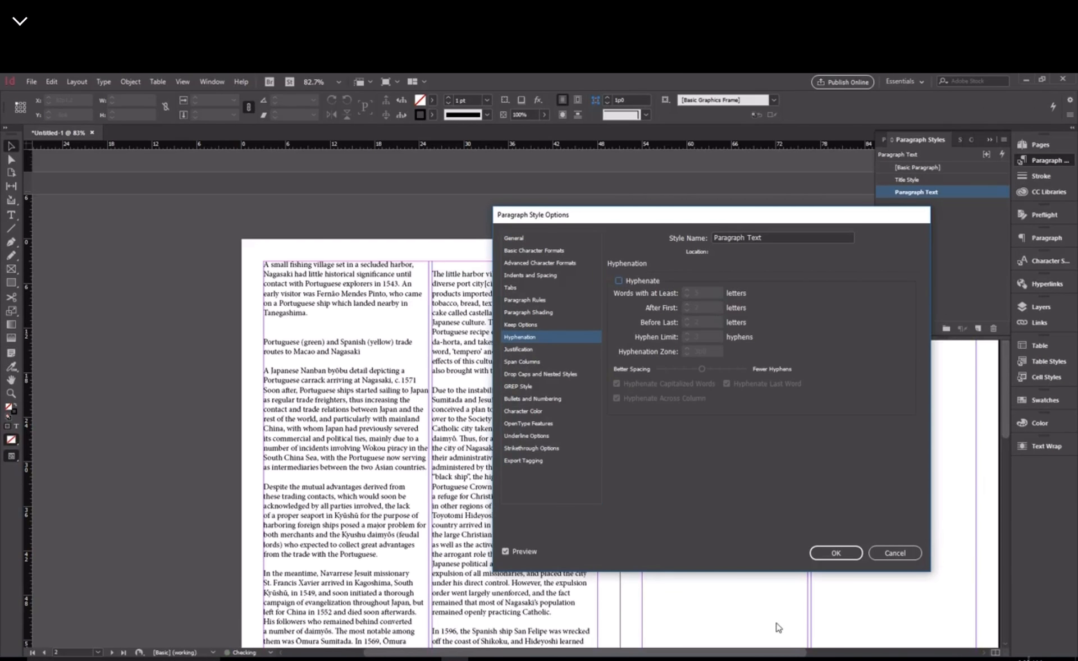
Accept the Paragraph Text style's options and check how the article's last threaded text frames end on page 4.
click(835, 552)
scroll(351, 303, down, 3)
scroll(351, 302, down, 8)
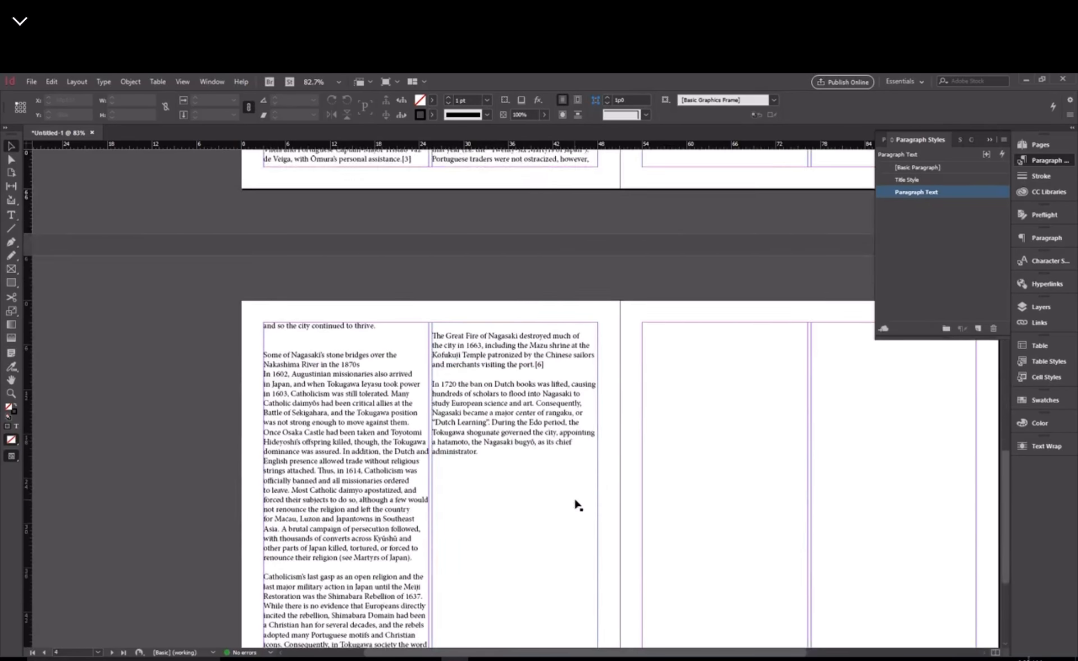
click(567, 488)
scroll(633, 470, down, 1)
scroll(563, 313, up, 3)
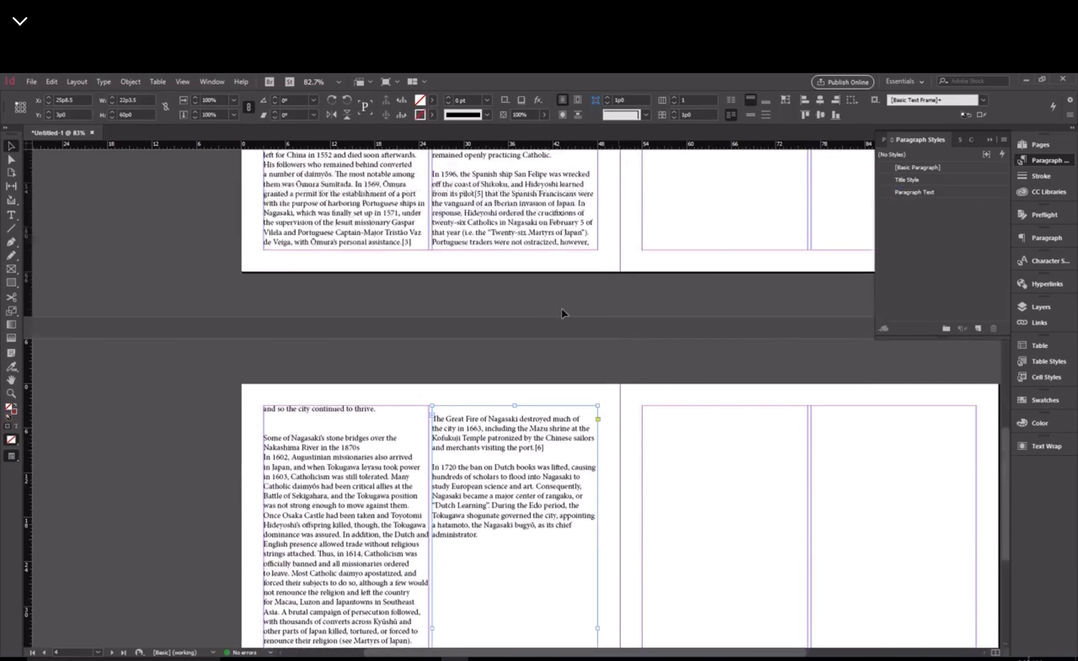
click(474, 274)
Preview the text spreads without guides and frame edges to examine the column layout, then return to the normal view.
key(w)
scroll(674, 414, down, 7)
scroll(671, 412, up, 6)
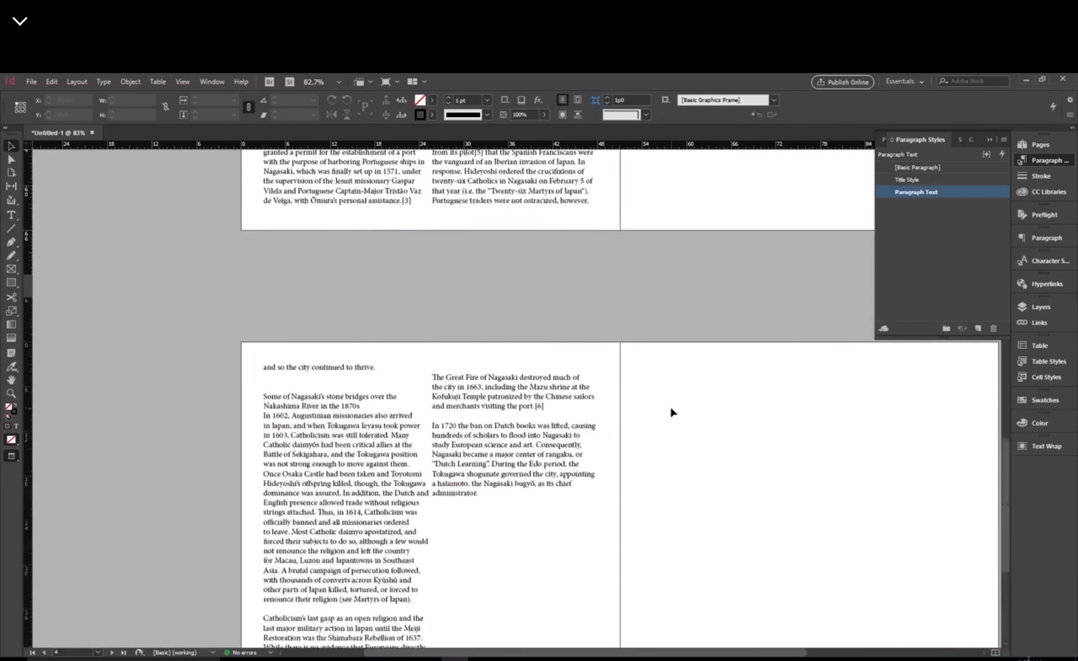
scroll(676, 416, up, 15)
scroll(687, 427, up, 6)
scroll(691, 429, down, 6)
scroll(696, 453, up, 1)
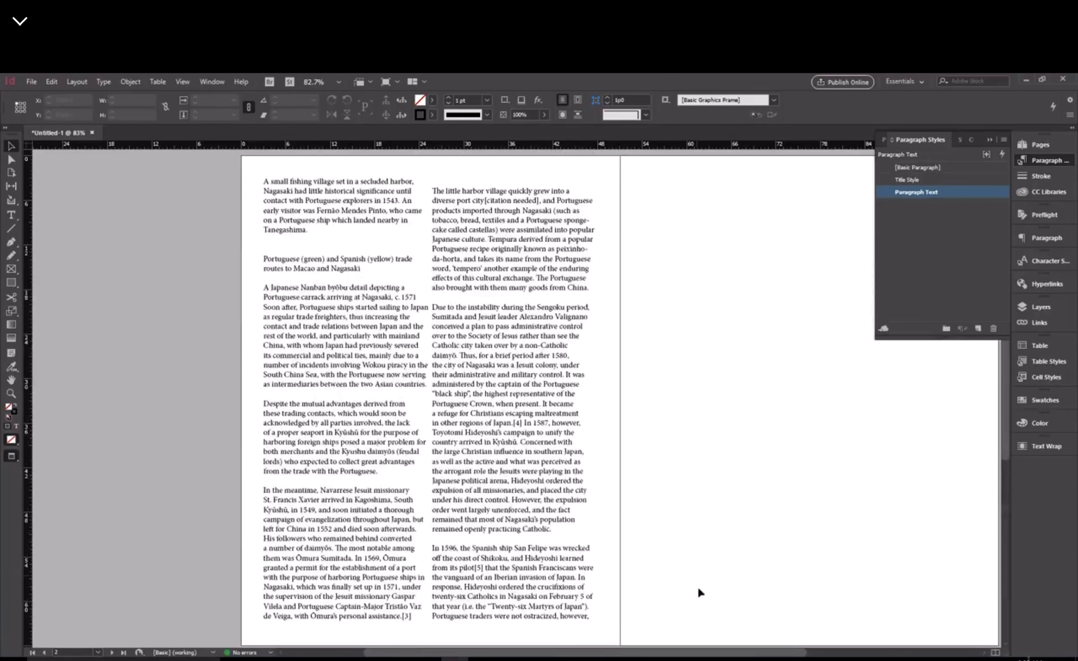
scroll(560, 391, right, 3)
scroll(560, 391, down, 2)
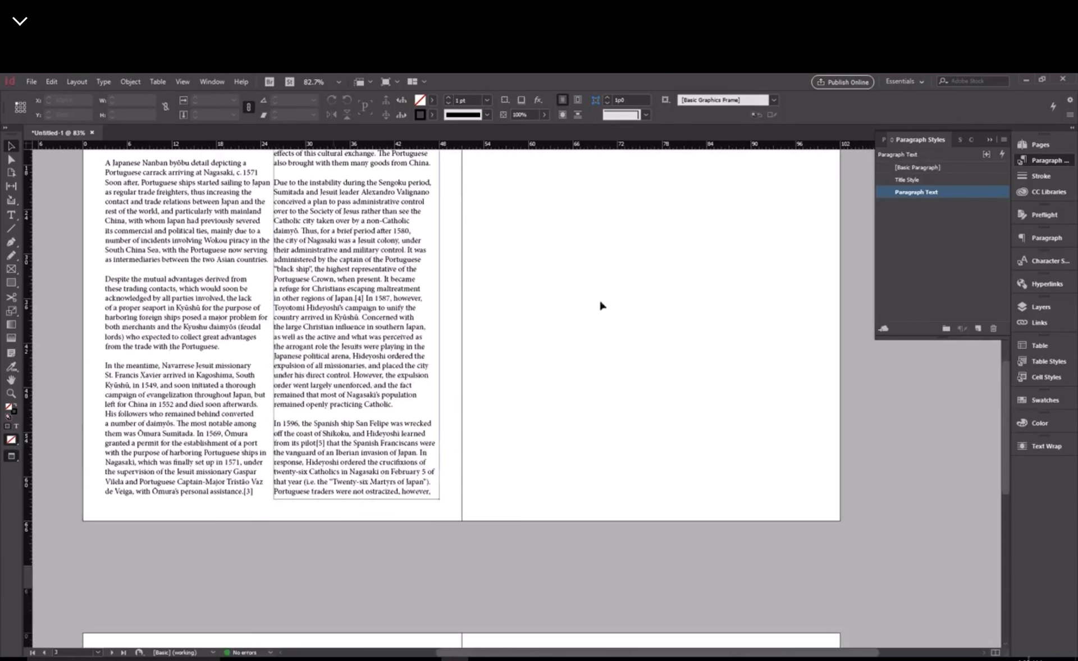
scroll(560, 391, up, 2)
scroll(543, 303, up, 1)
scroll(543, 303, down, 1)
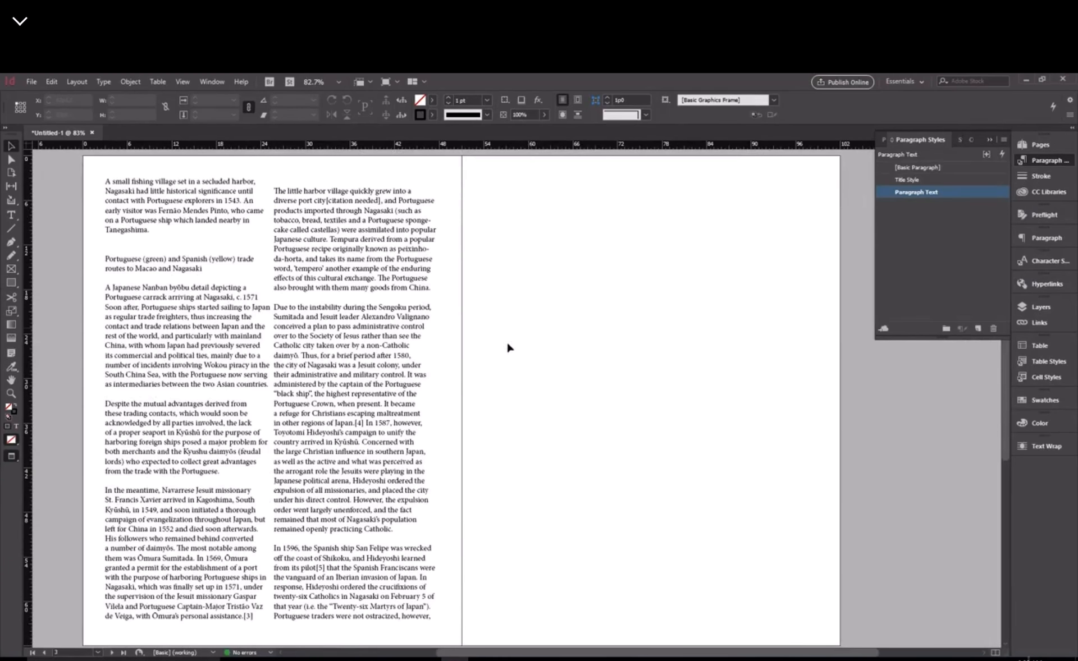
key(w)
scroll(384, 342, up, 1)
click(10, 282)
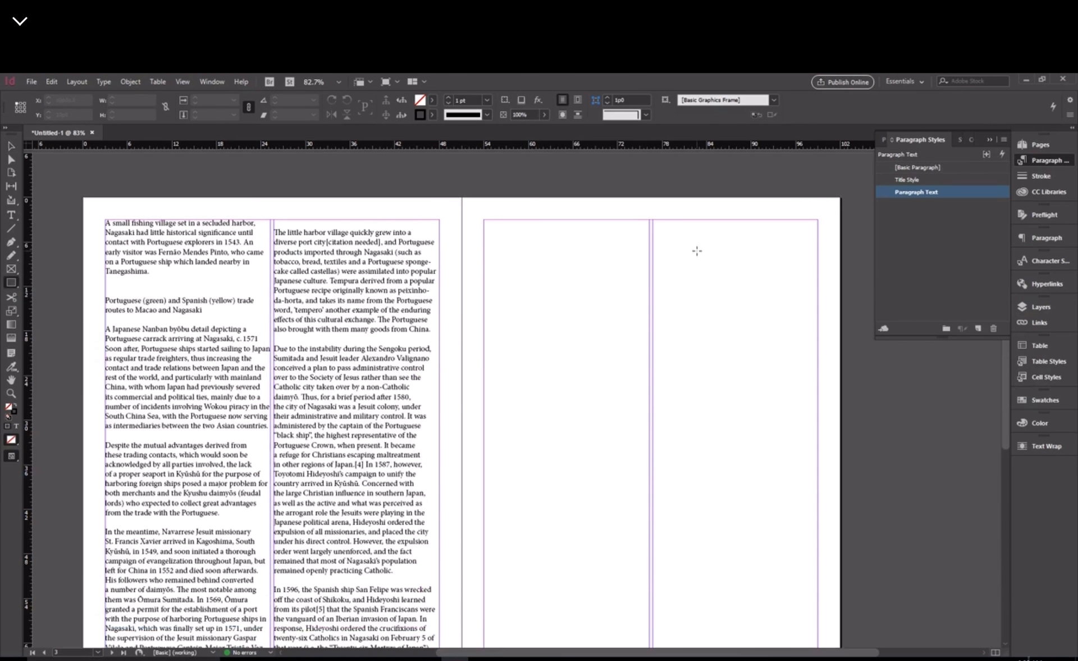
click(496, 231)
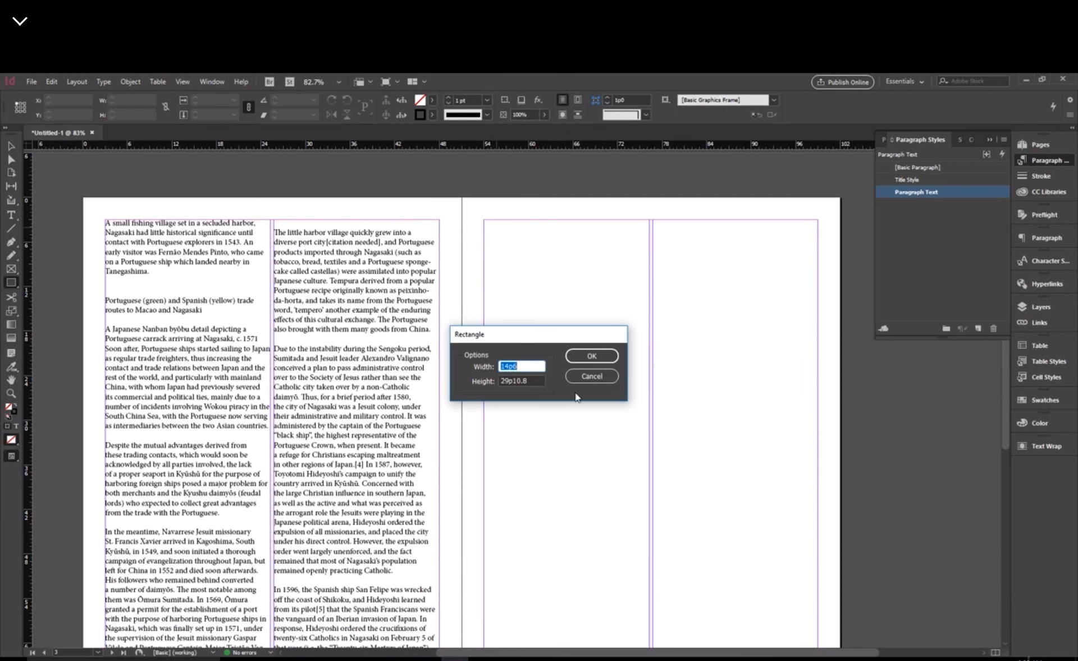
click(598, 371)
Load DSC_0054.JPG, DSC_0094.JPG and IMG_0599.JPG from the Unit 8 folder for placing.
click(31, 81)
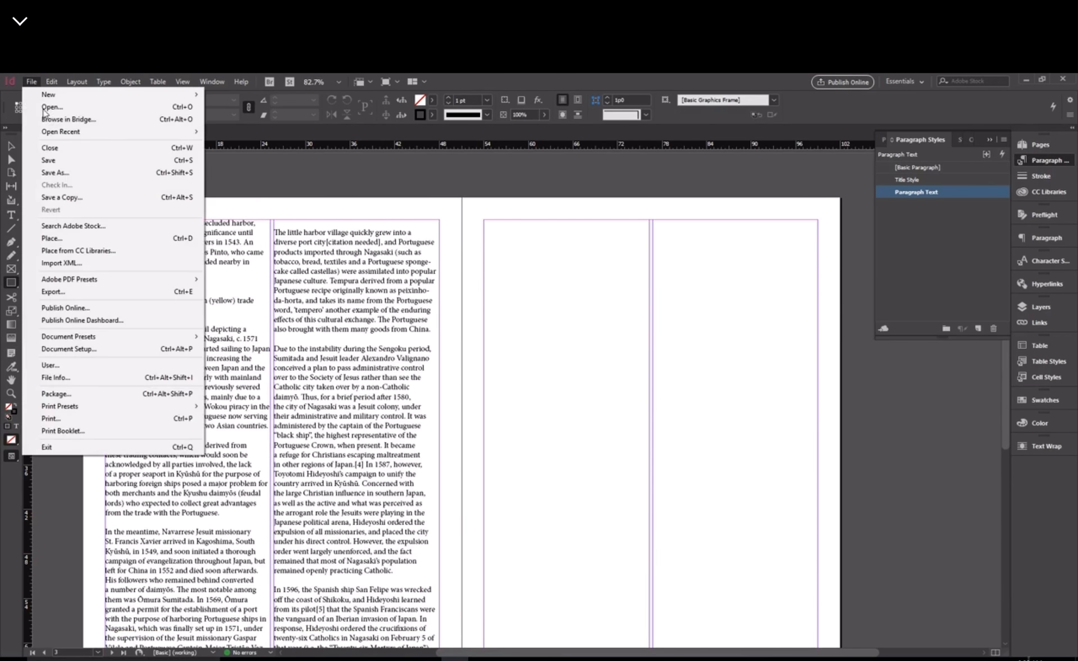
click(52, 239)
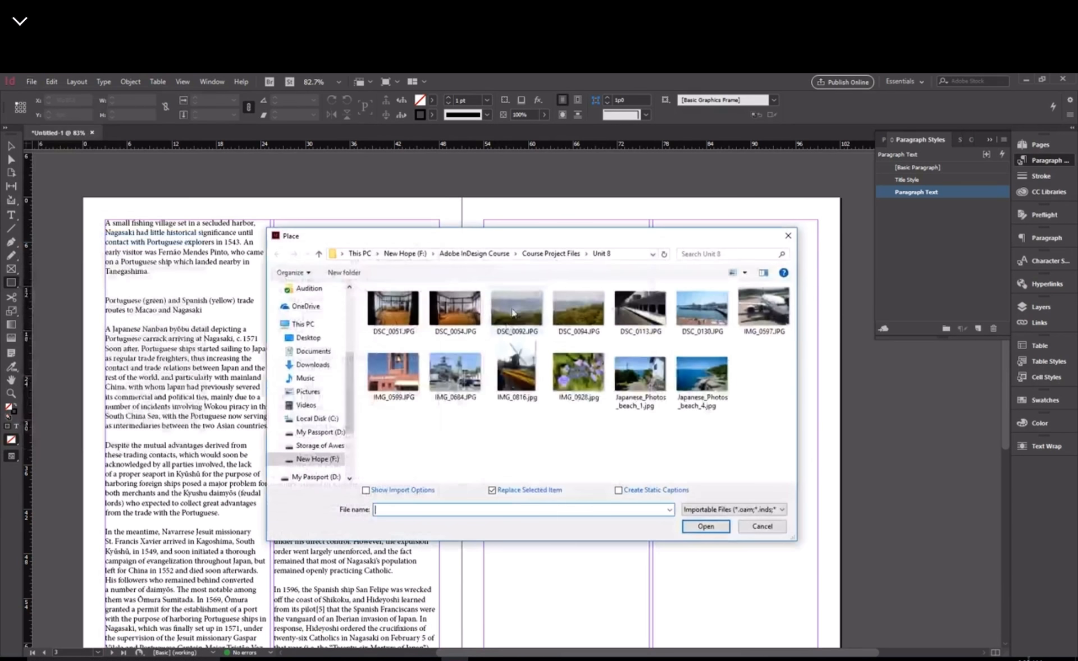
click(578, 308)
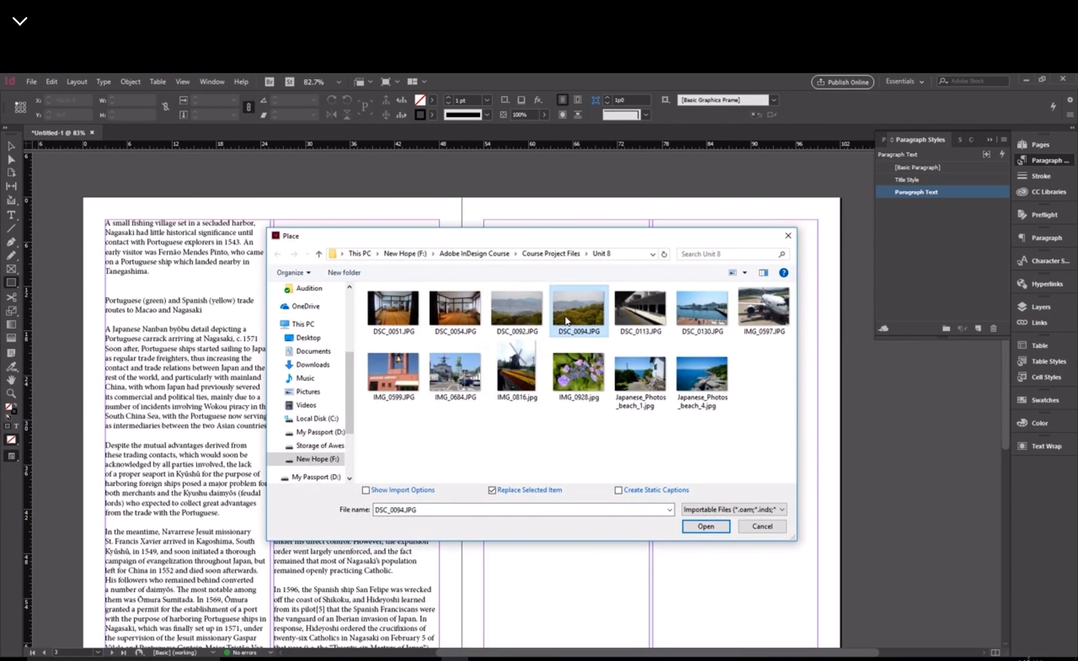
ctrl+click(640, 309)
ctrl+click(701, 309)
click(626, 455)
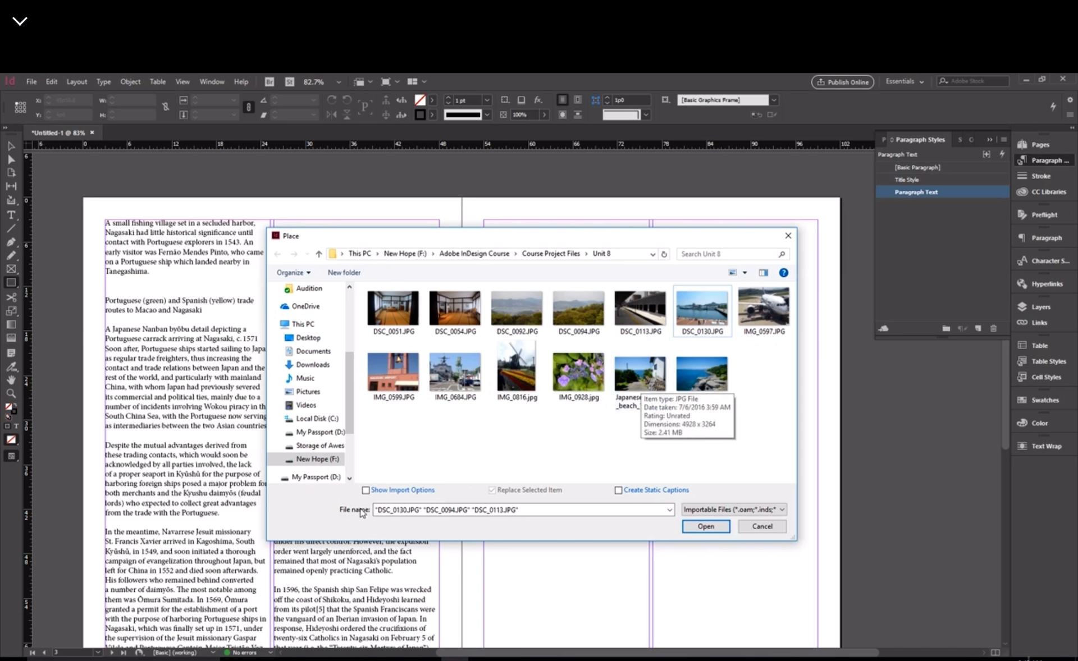
click(393, 371)
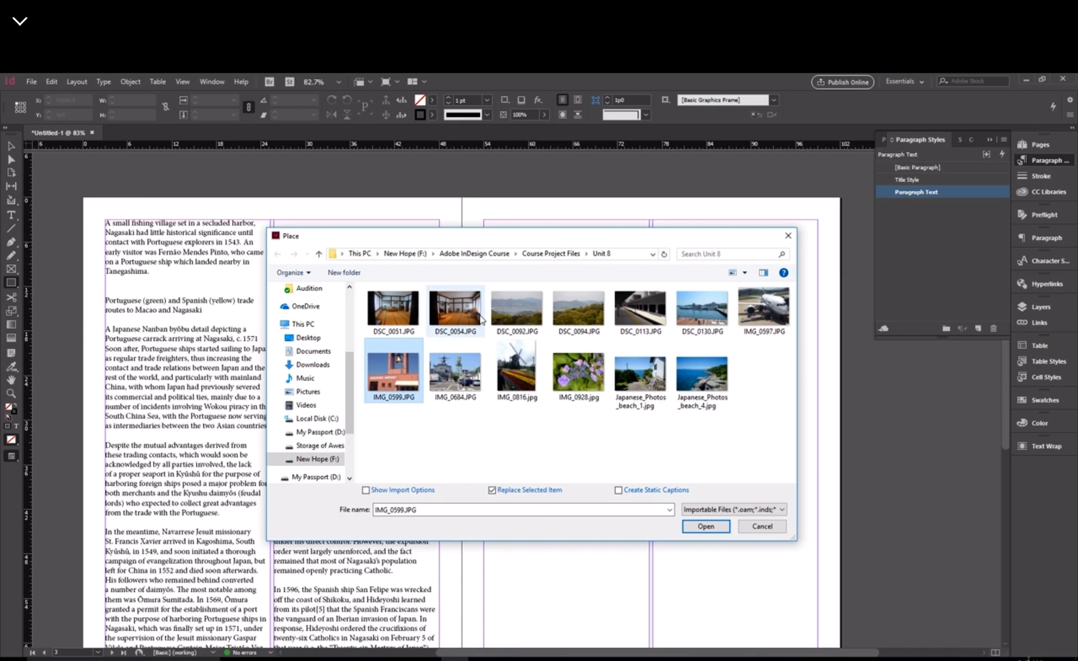
ctrl+click(455, 311)
ctrl+click(578, 312)
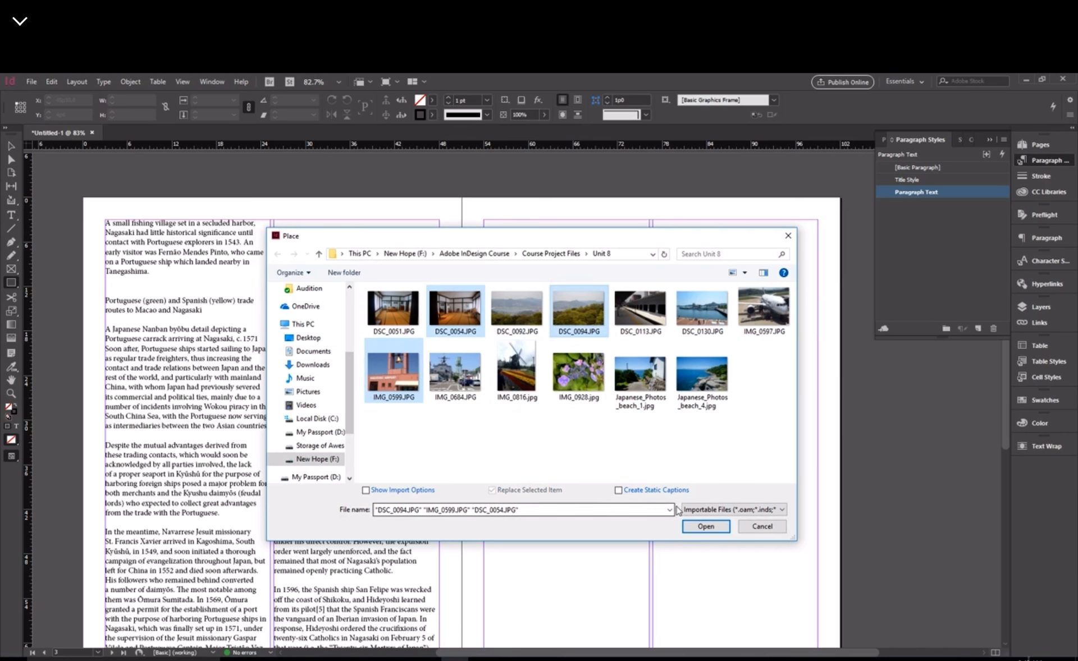
click(705, 526)
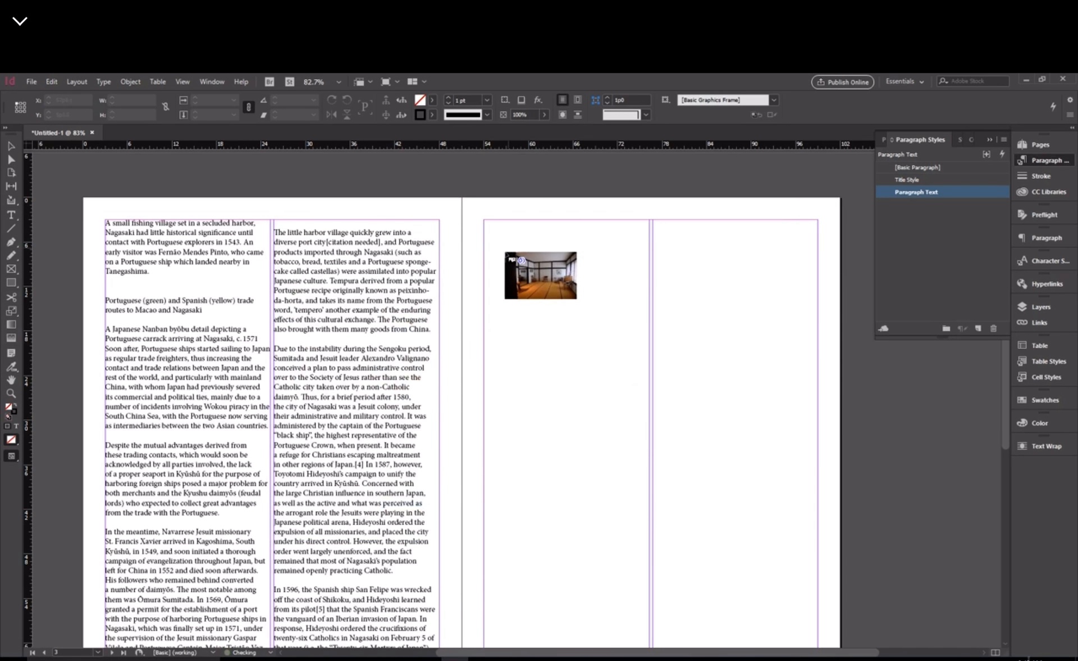
Place the tatami room photo at full size on page 3 and the hill and airport photos on page 5.
click(505, 251)
scroll(662, 336, down, 3)
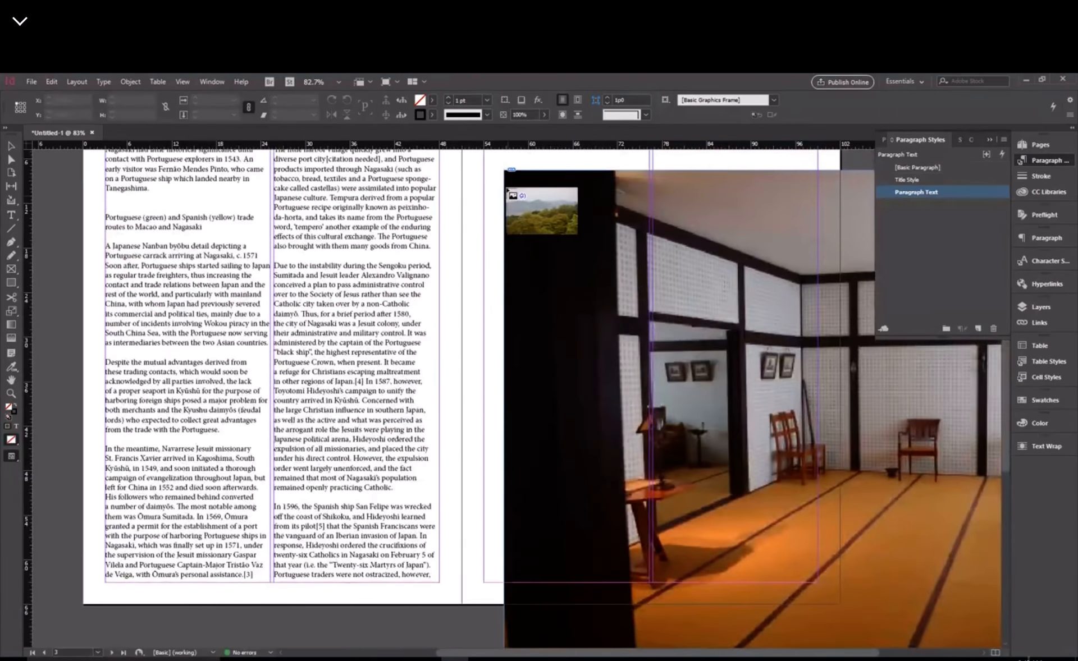
scroll(476, 468, down, 5)
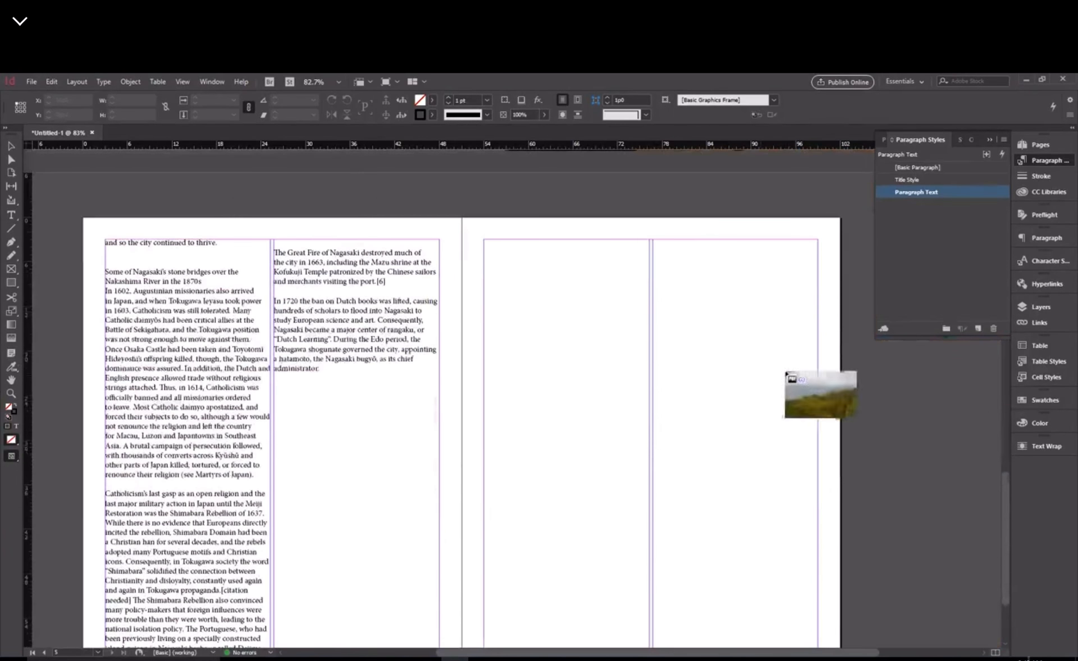
click(752, 326)
scroll(752, 328, up, 5)
scroll(752, 328, up, 3)
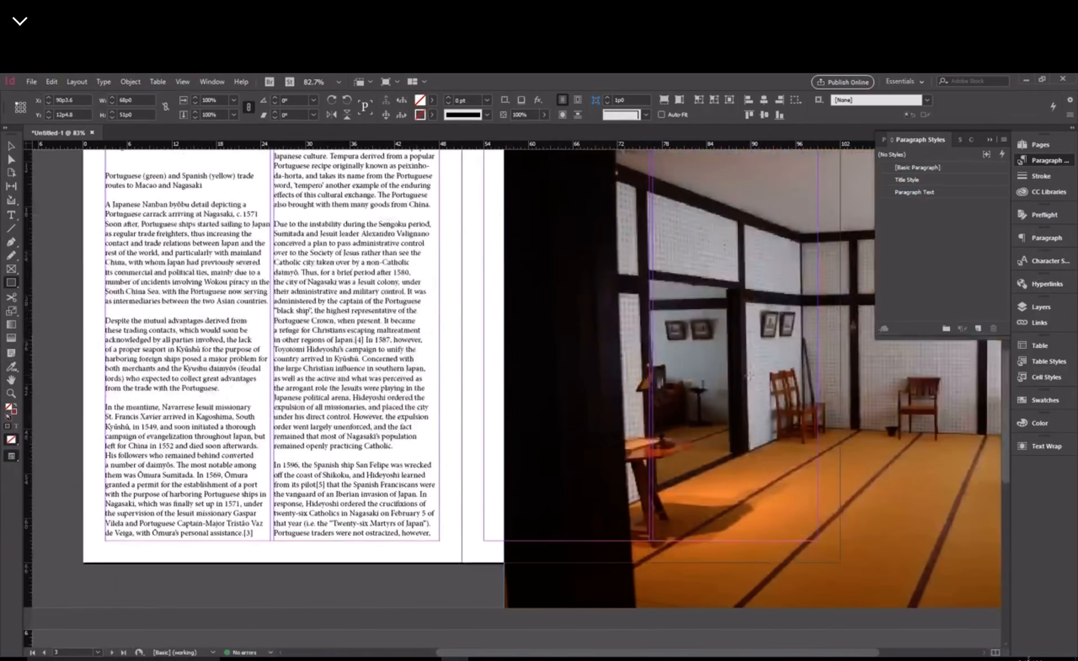
Shrink the room photo to about 24p3 wide and the airport photo to about 23p1 wide, staggering them down page 3.
drag(509, 653, 628, 652)
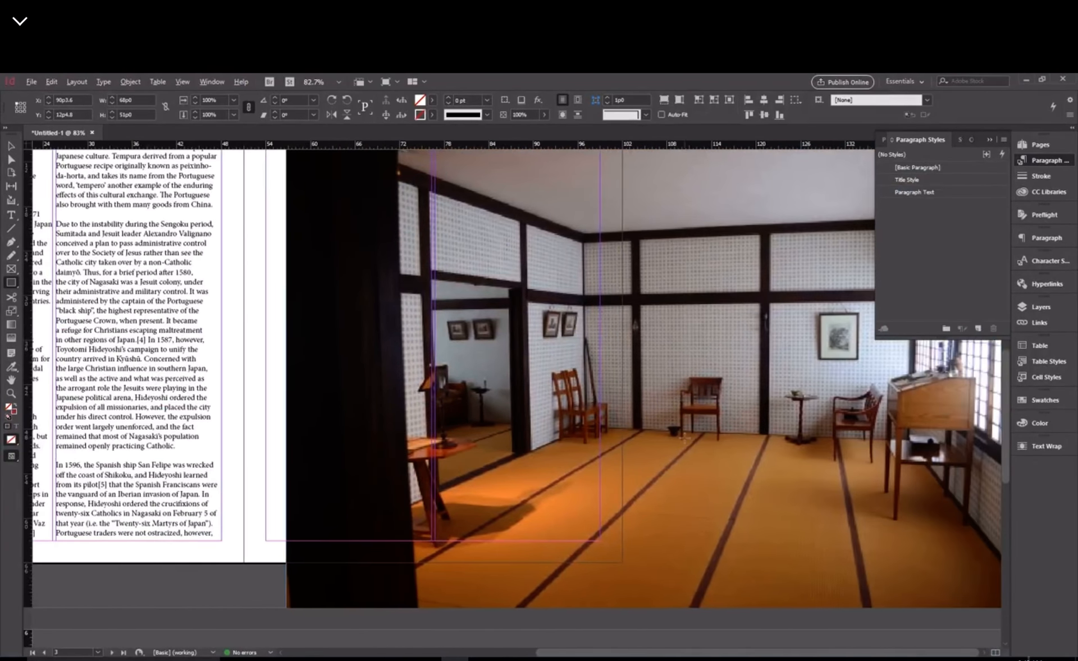
scroll(724, 417, down, 4)
scroll(711, 438, up, 2)
scroll(746, 433, down, 2)
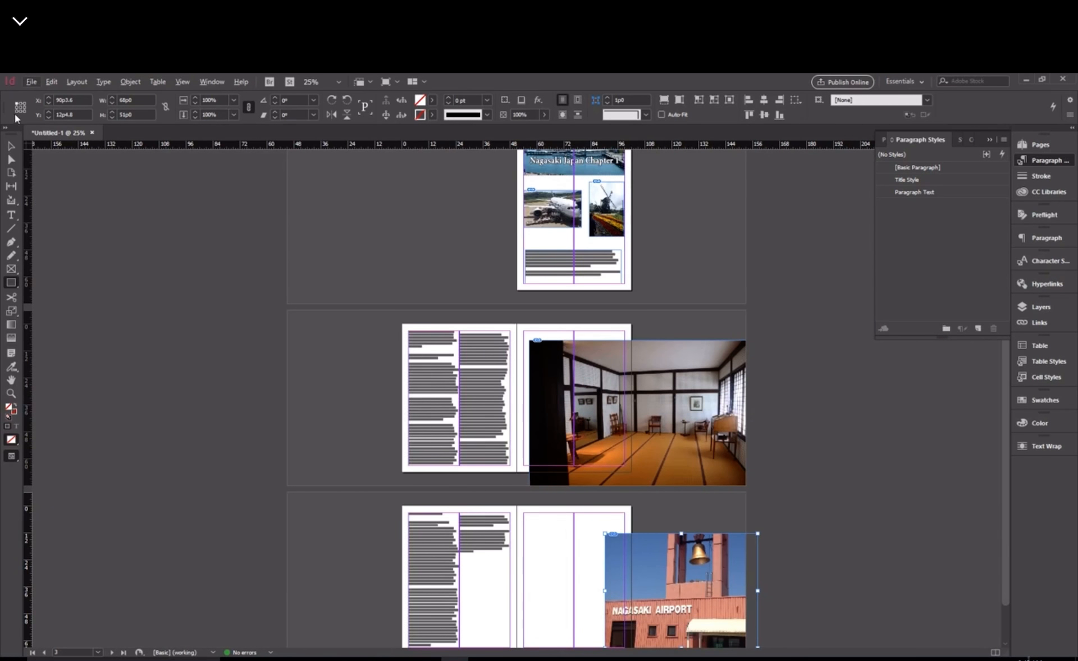
click(11, 145)
click(631, 381)
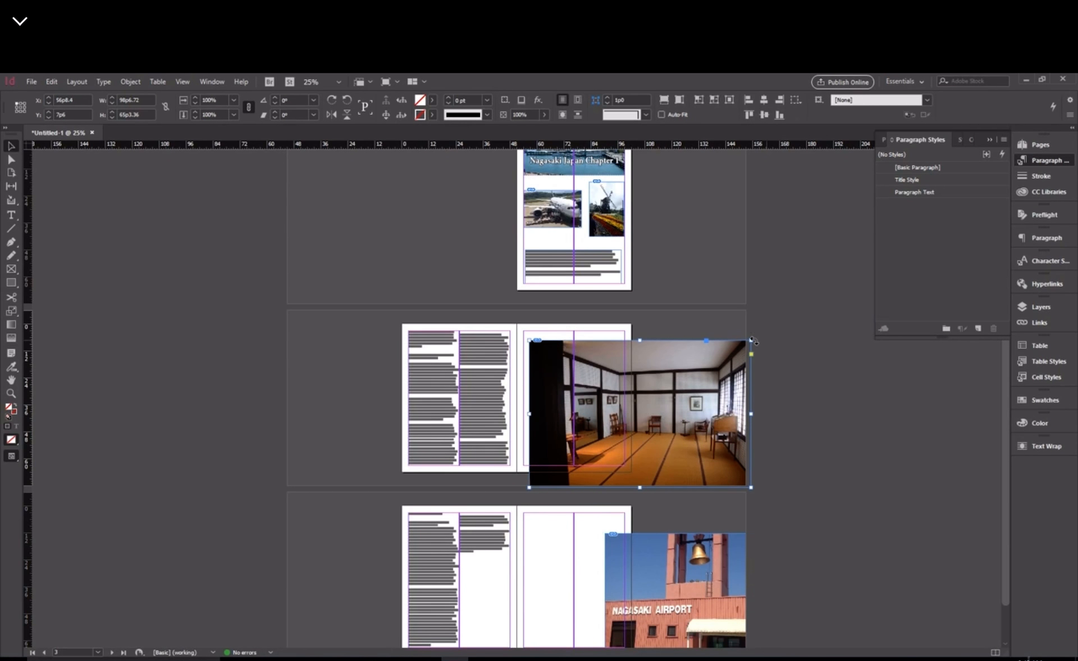
drag(752, 340, 573, 364)
click(757, 551)
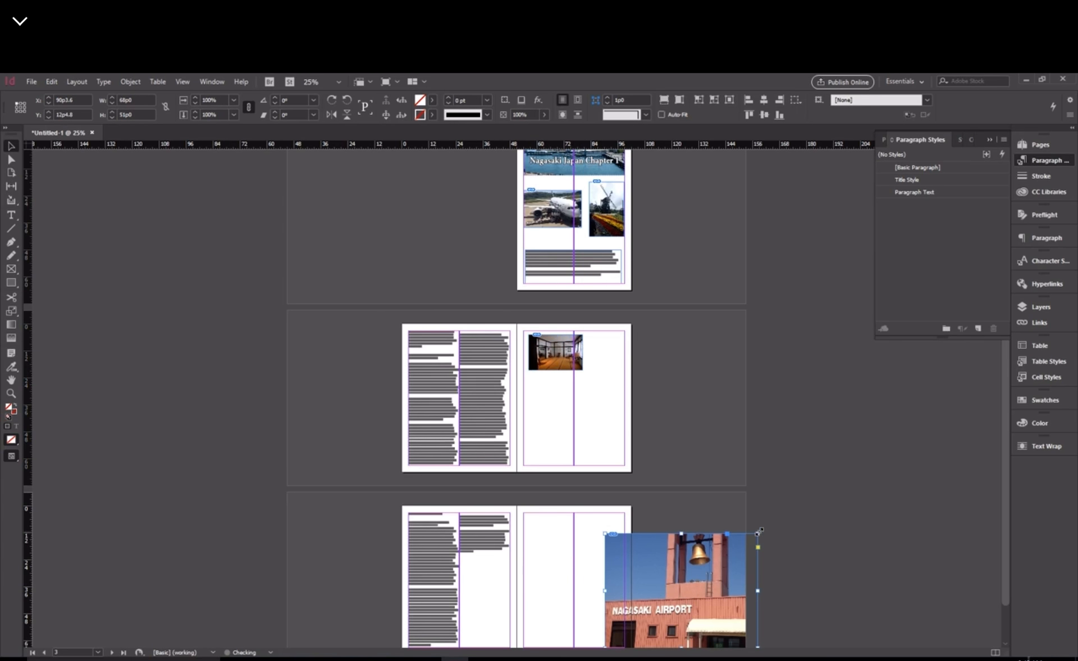
drag(759, 530, 613, 404)
Move the hill photo from page 5 to the lower left of page 3 and scale it down to about 19p1 by 12p6.
click(691, 585)
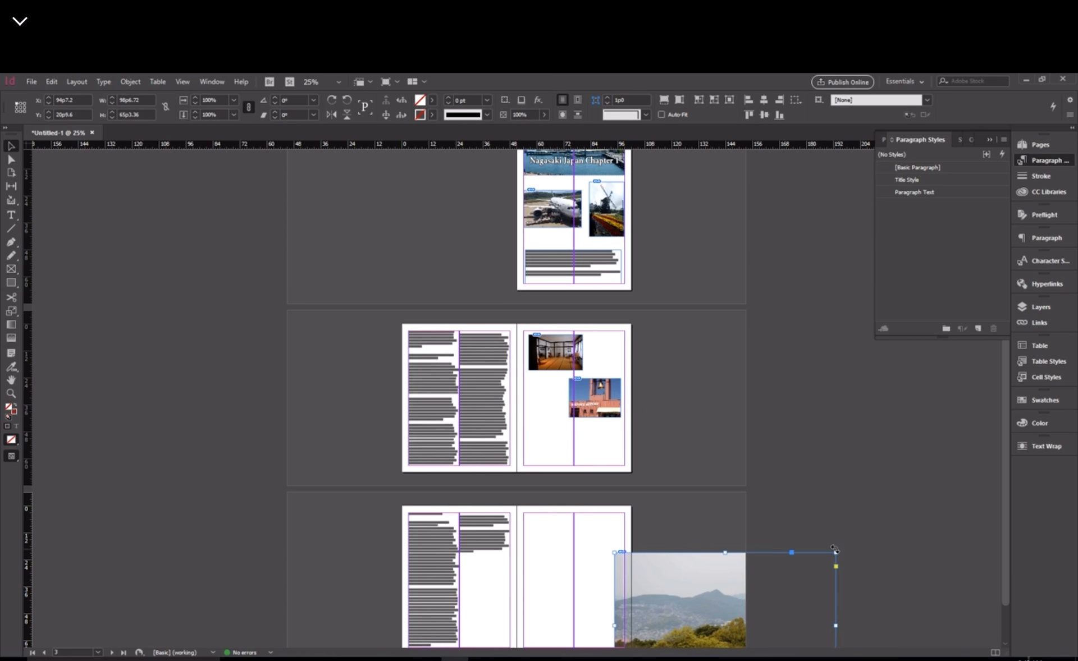
drag(835, 552, 712, 632)
scroll(705, 511, down, 1)
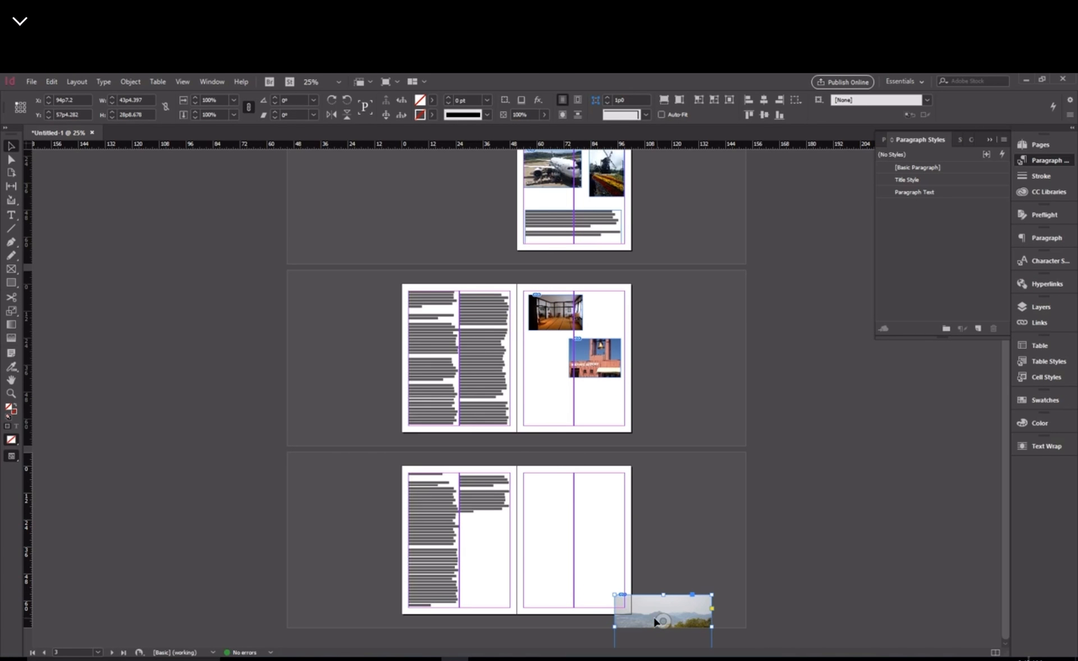
drag(655, 621, 562, 396)
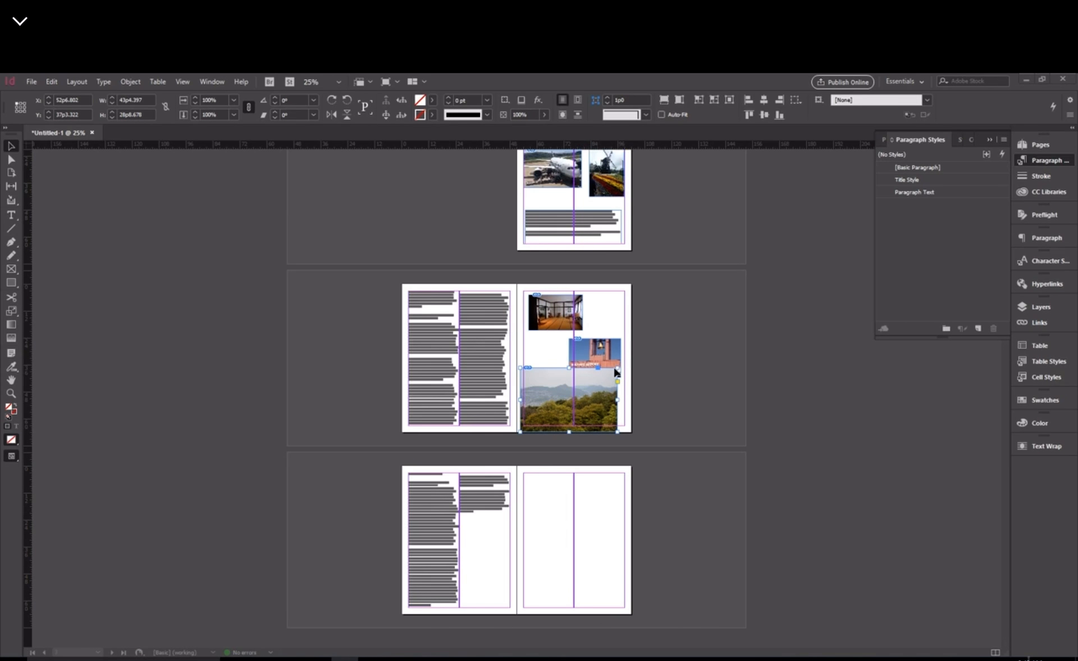
drag(618, 370, 593, 411)
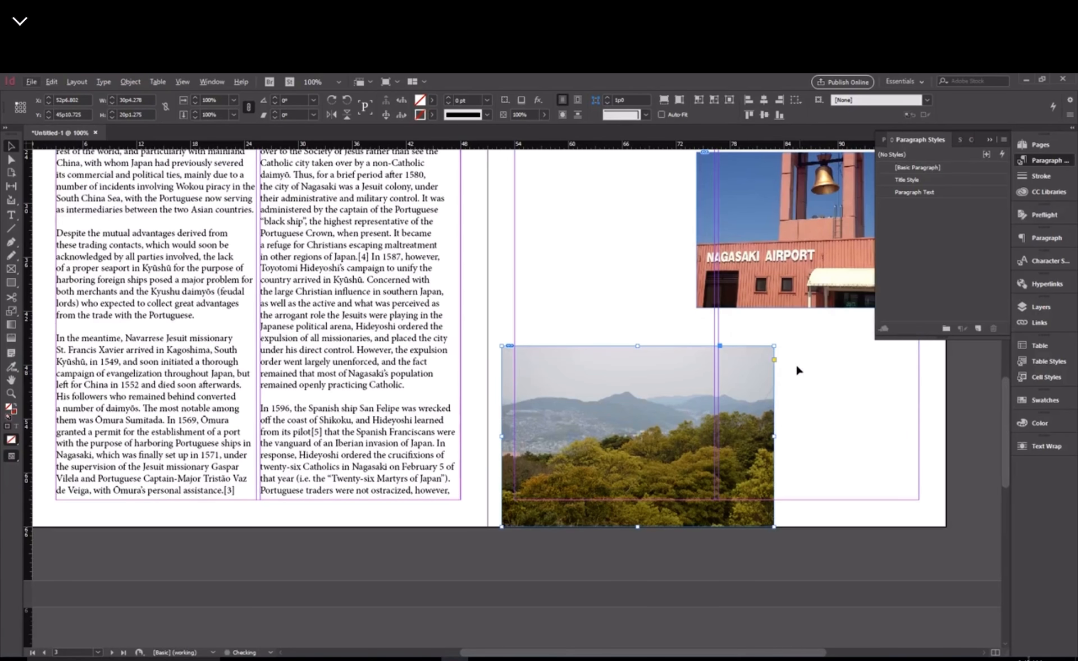
drag(775, 345, 694, 403)
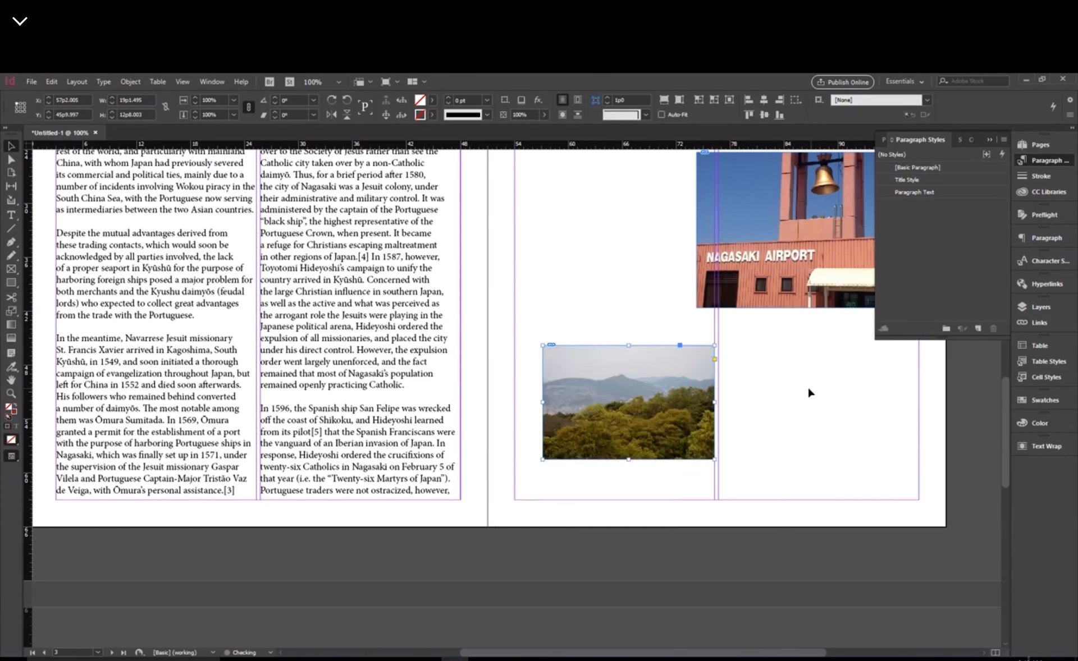
Enlarge the hill photo to about 23p7 by 15p7 and fit it into the lower-left margin corner of page 3.
scroll(807, 388, up, 3)
scroll(807, 388, down, 1)
drag(716, 651, 764, 651)
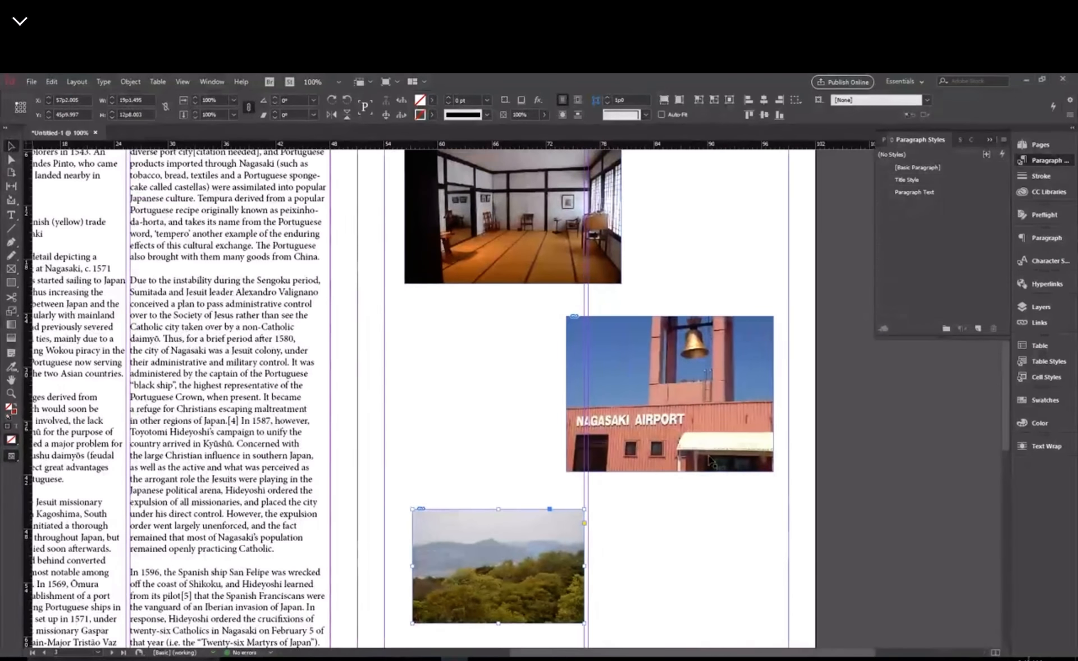
mouse_move(774, 314)
mouse_down()
mouse_move(737, 350)
mouse_move(771, 315)
mouse_up()
click(497, 566)
scroll(547, 471, down, 3)
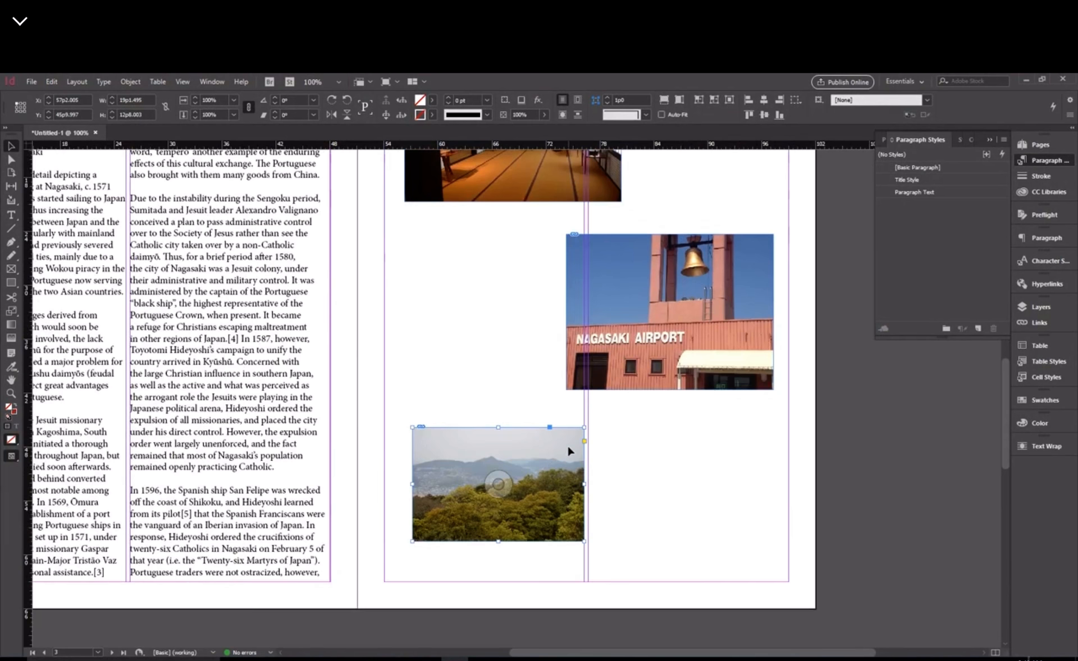
drag(583, 426, 592, 465)
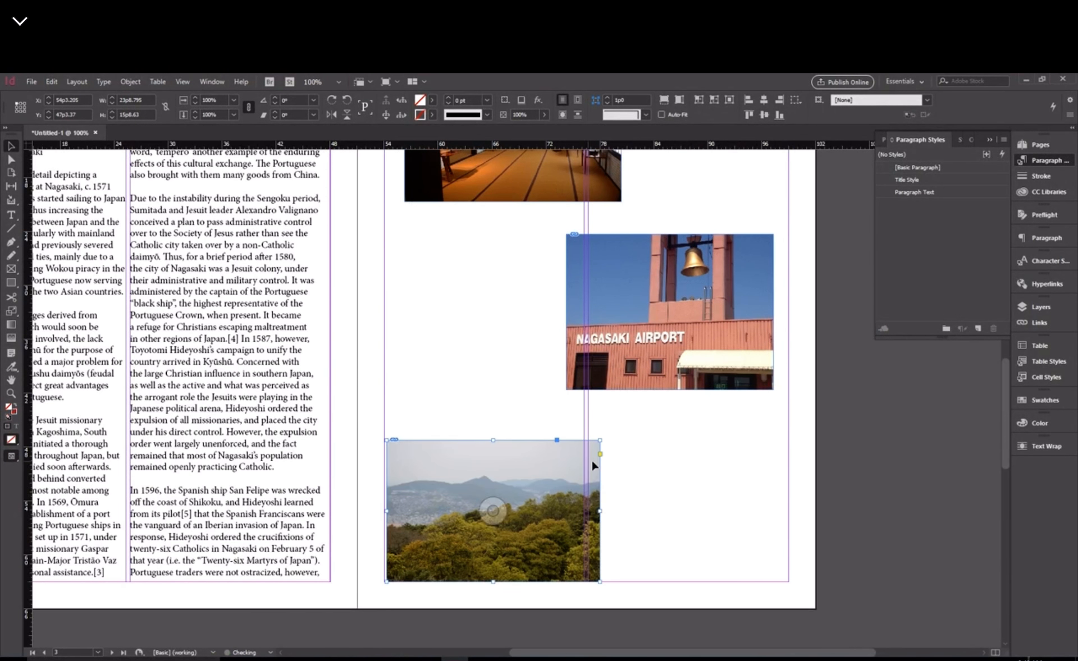
click(611, 467)
click(540, 509)
Add a black 2 pt stroke around the room photo and a thin stroke around the airport photo on page 3.
scroll(648, 494, up, 3)
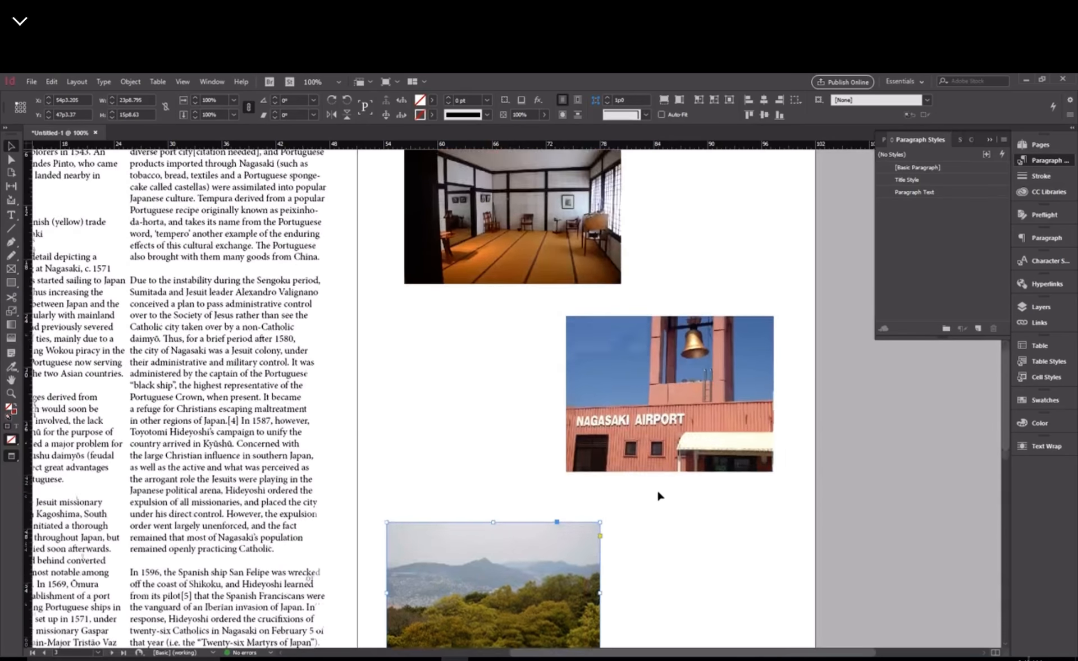
scroll(681, 433, down, 2)
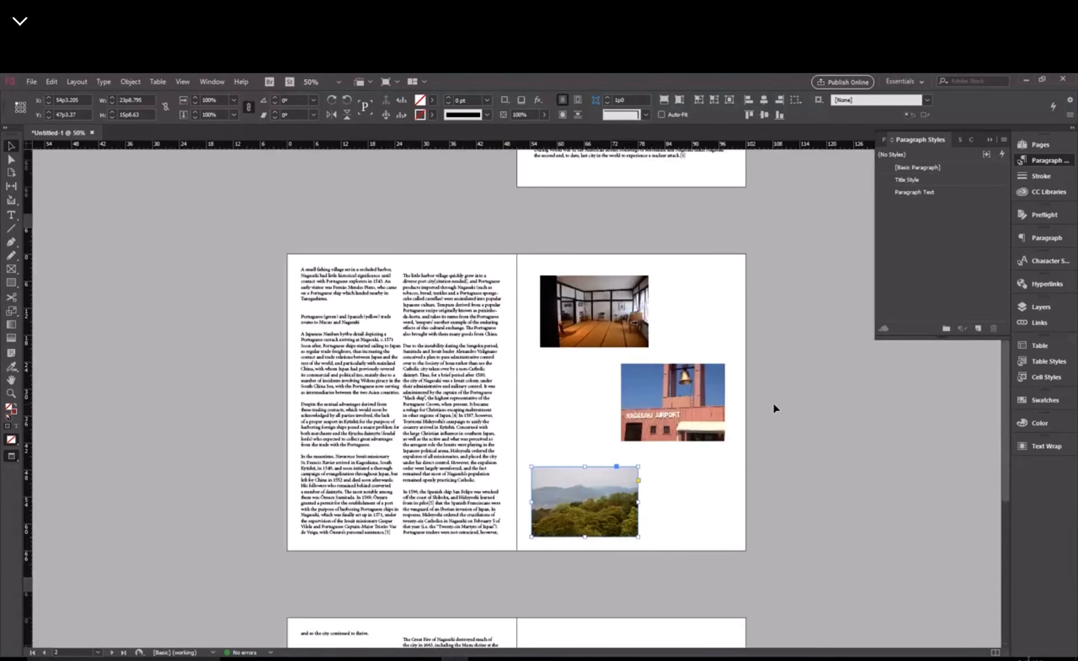
scroll(696, 403, up, 1)
click(449, 97)
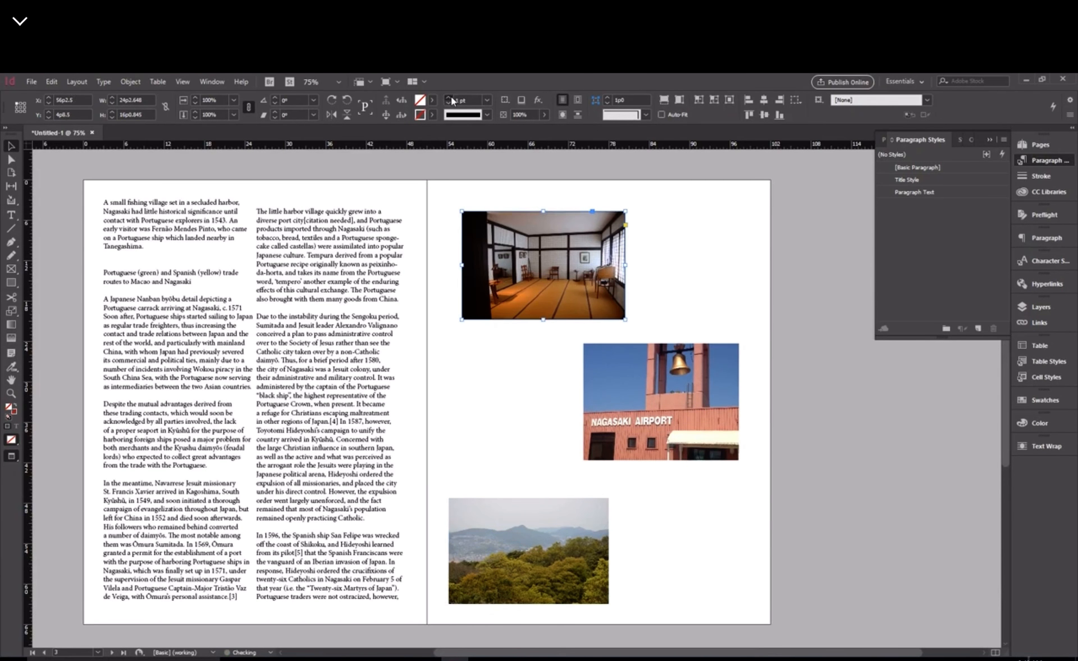
click(623, 370)
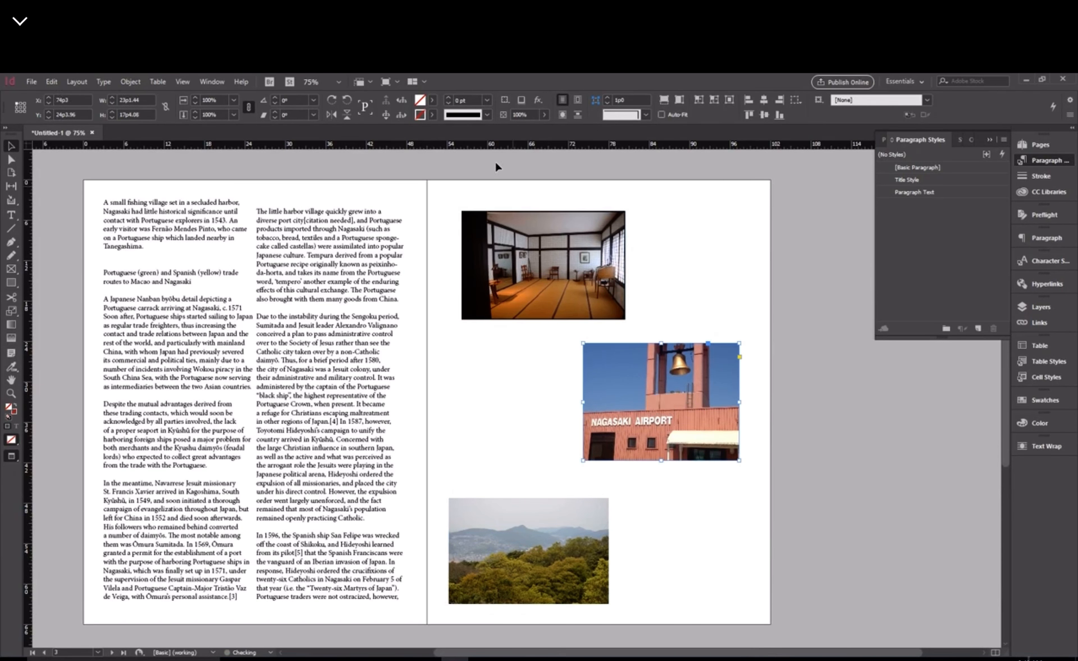
click(449, 98)
click(551, 564)
click(600, 310)
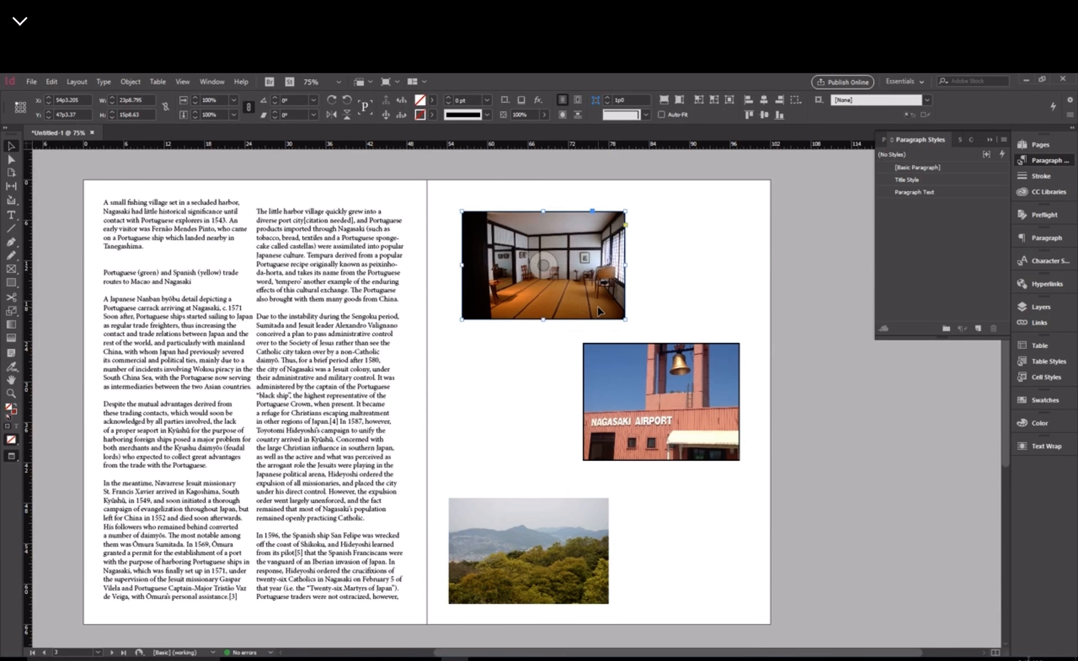
Bring up Object Styles and dock it with the collapsed panels below Text Wrap.
click(188, 81)
mouse_move(212, 81)
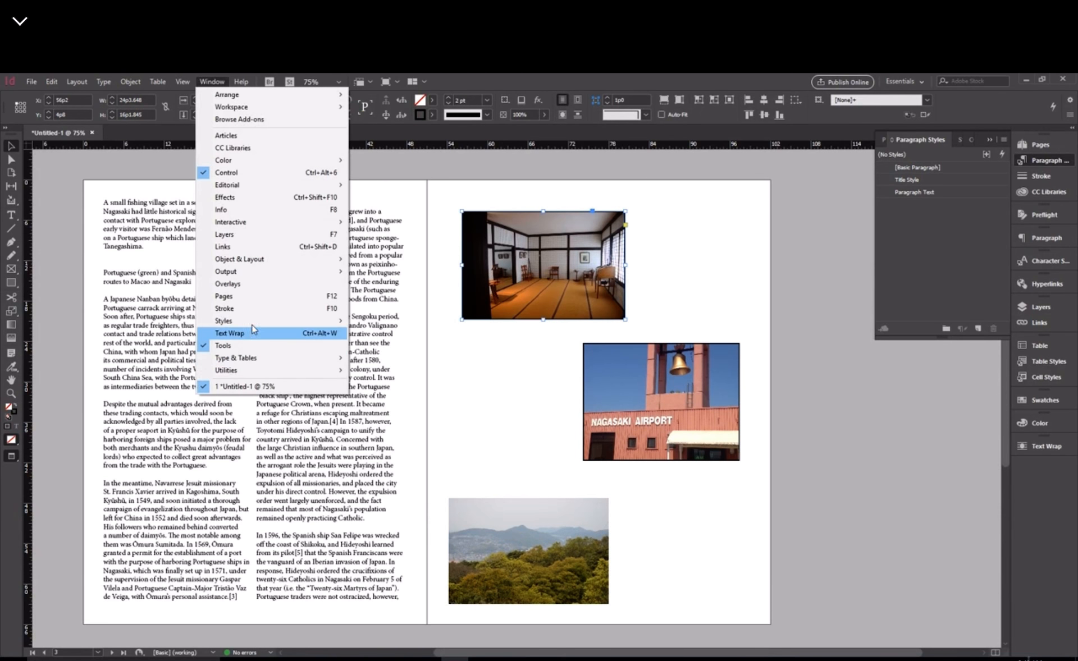
mouse_move(253, 321)
click(368, 345)
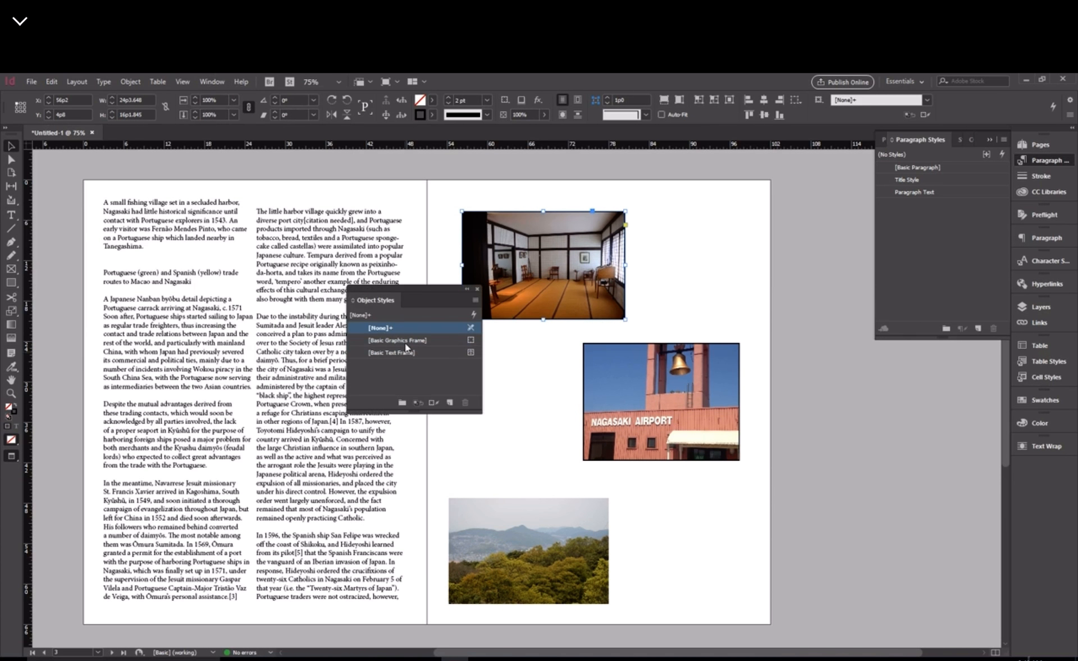
drag(422, 285, 1043, 467)
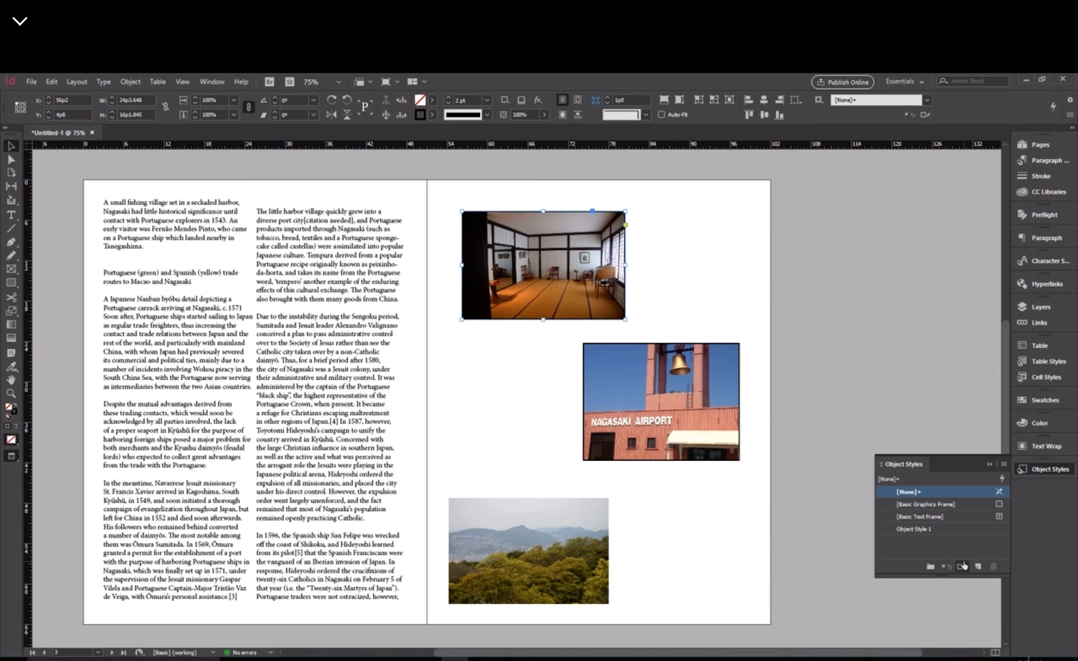
Create an object style named Picture Style from the room photo's 2 pt stroke.
click(935, 529)
double_click(934, 531)
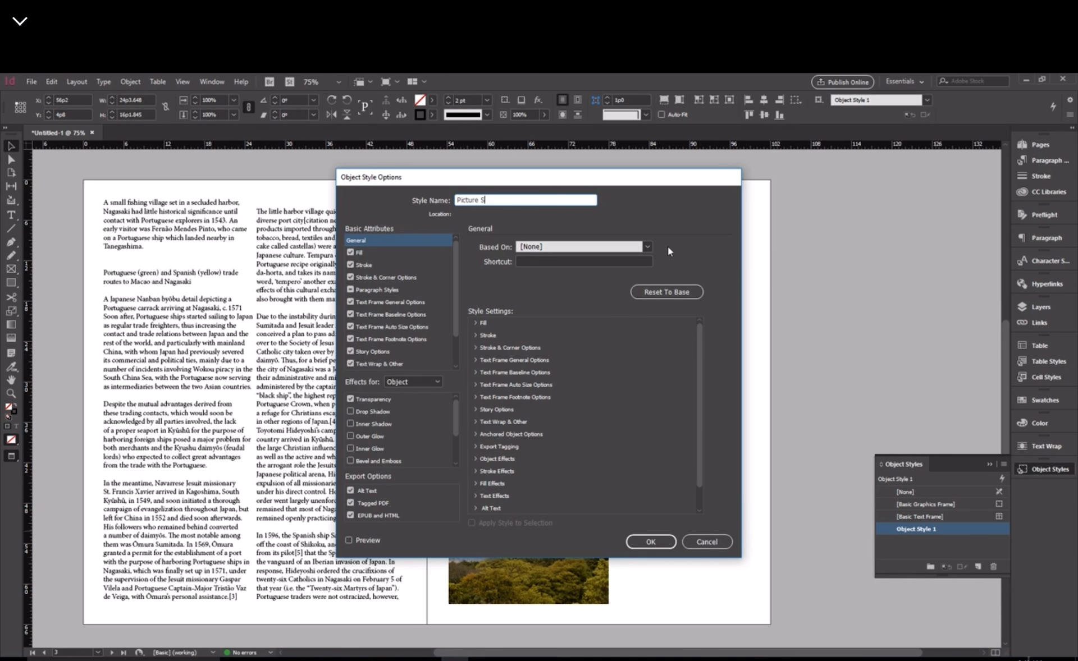
click(408, 261)
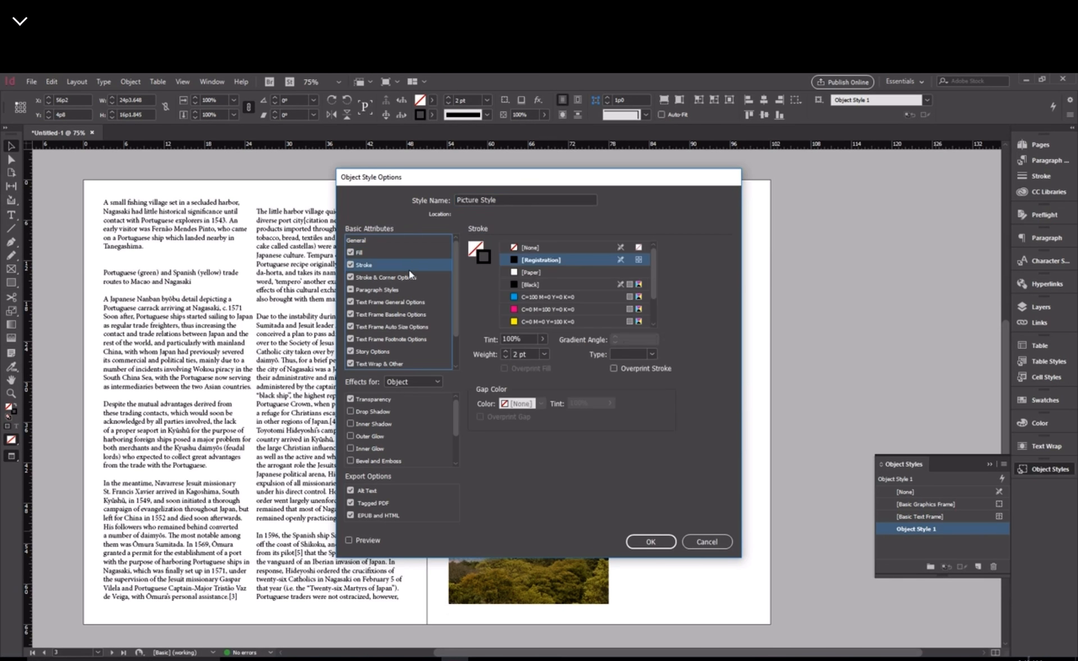
click(651, 542)
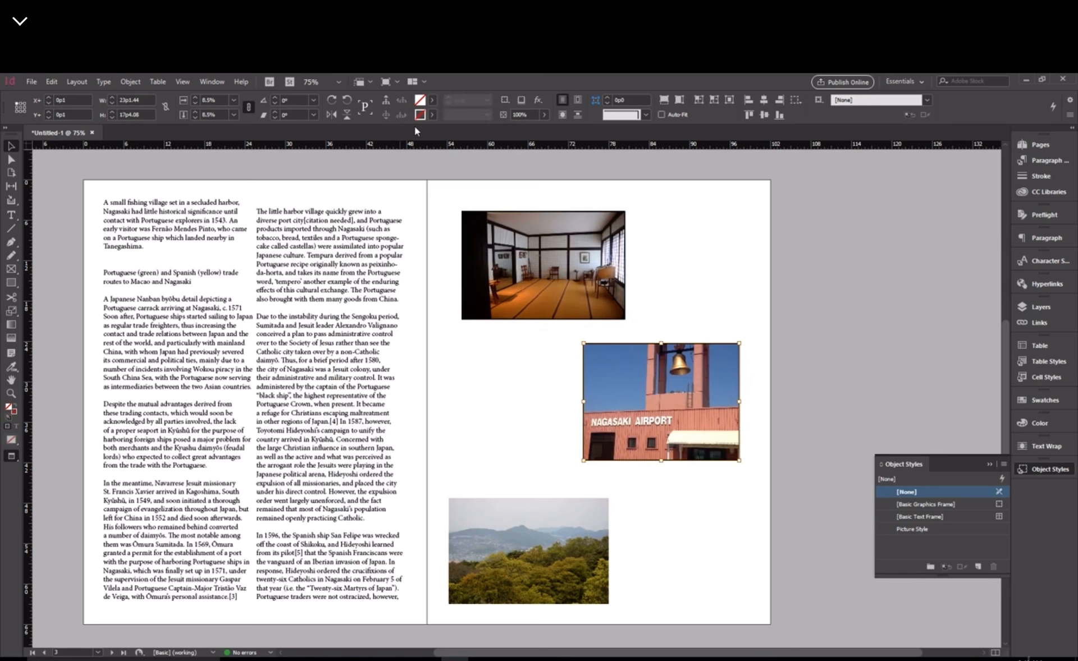
Apply Picture Style to the frames of the airport and hill photos.
click(918, 528)
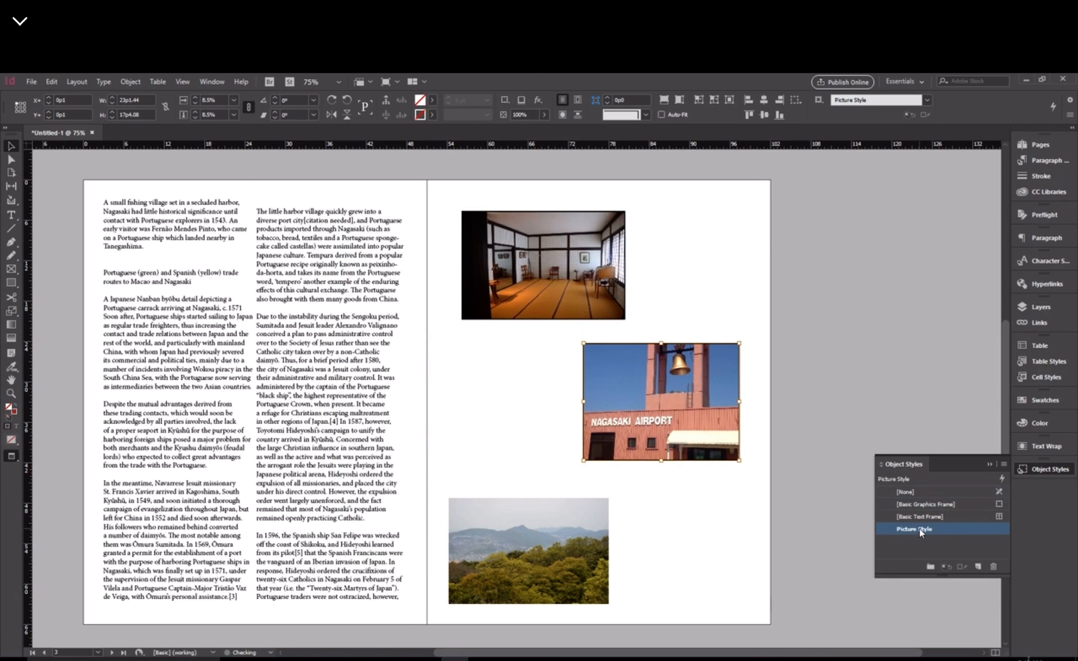
click(528, 550)
click(910, 532)
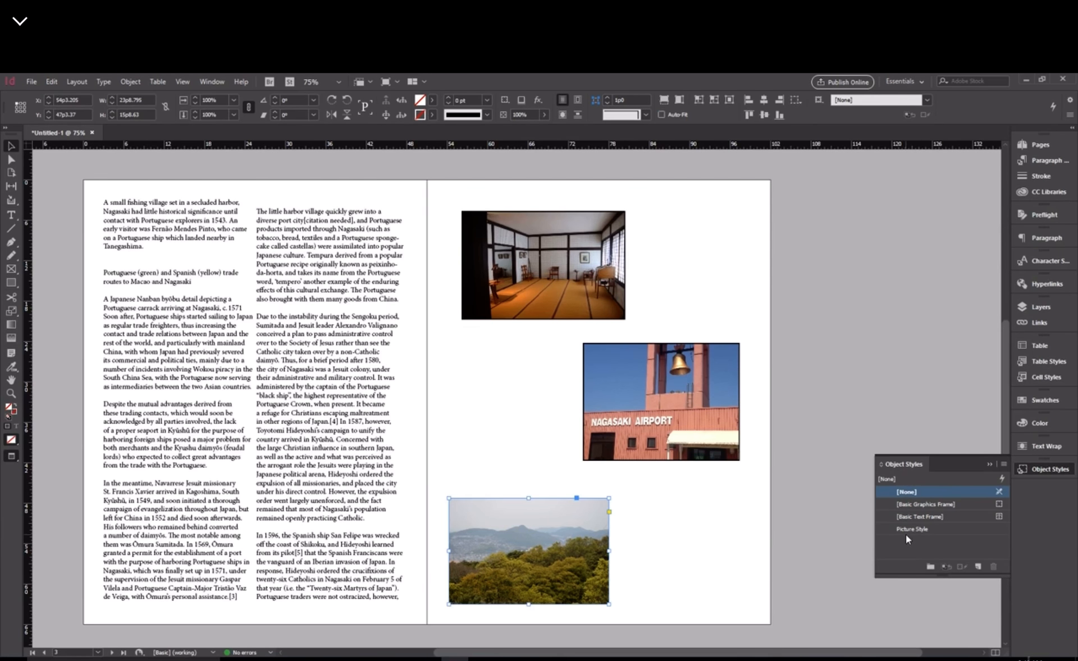
click(796, 534)
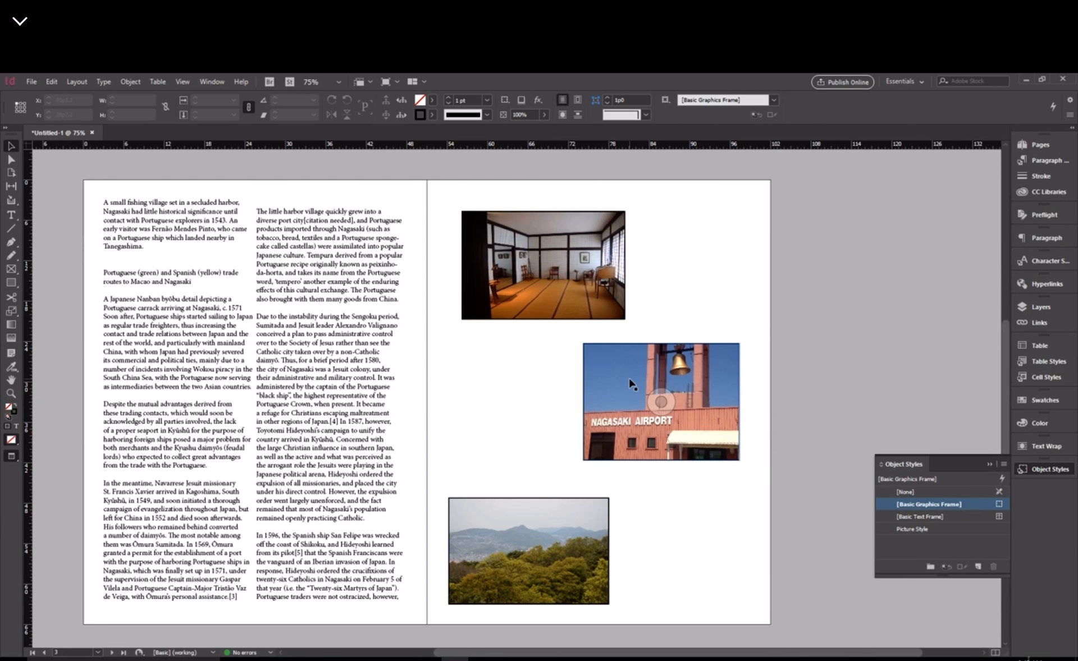
click(960, 533)
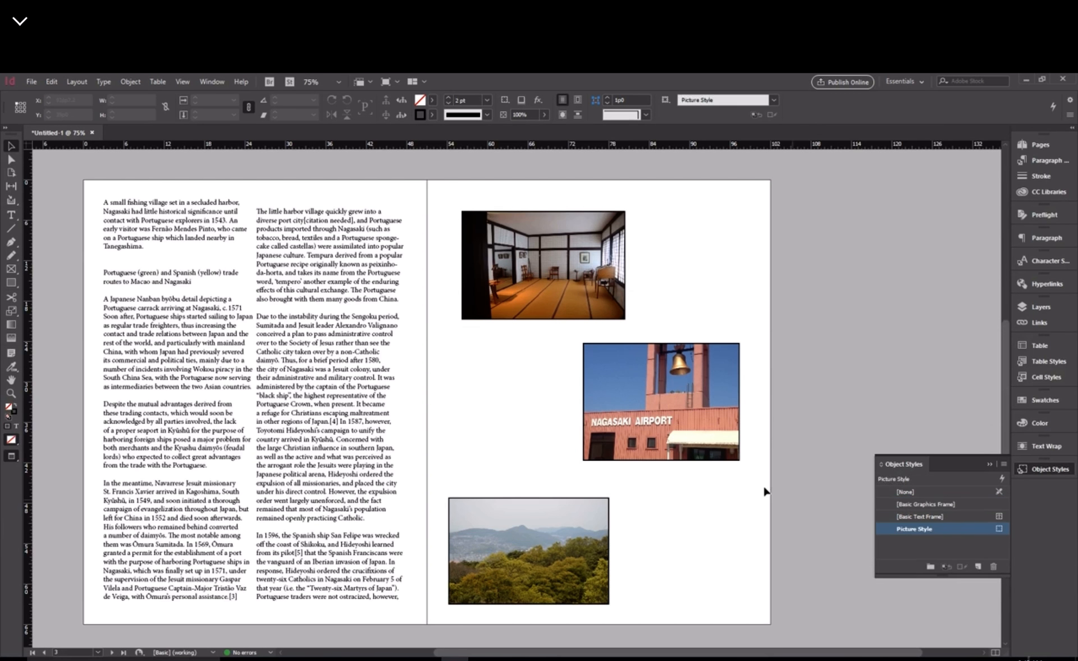
click(710, 458)
click(900, 528)
click(703, 509)
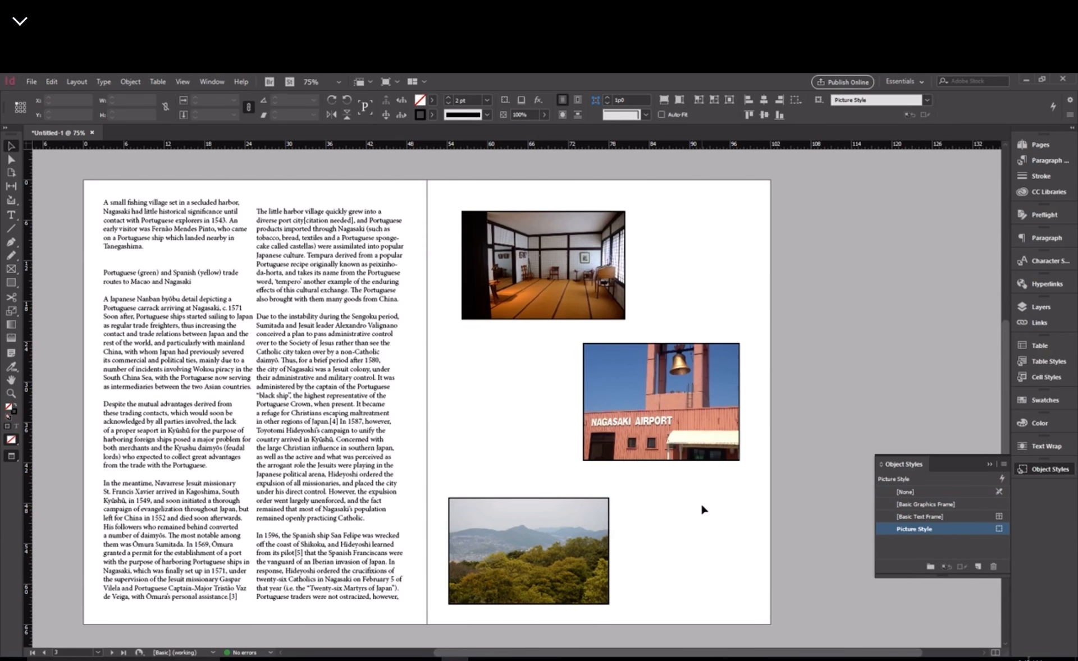
Enlarge the airport photo to about 29p11 by 22p6 and centre it vertically between the room and hill photos.
click(740, 396)
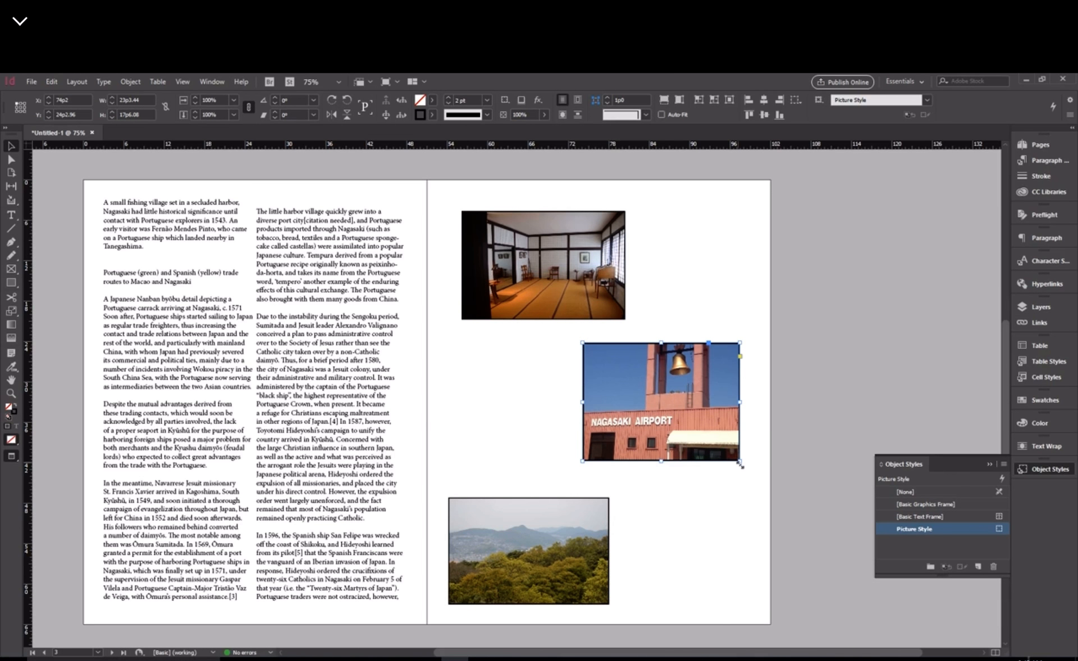
drag(739, 465, 768, 488)
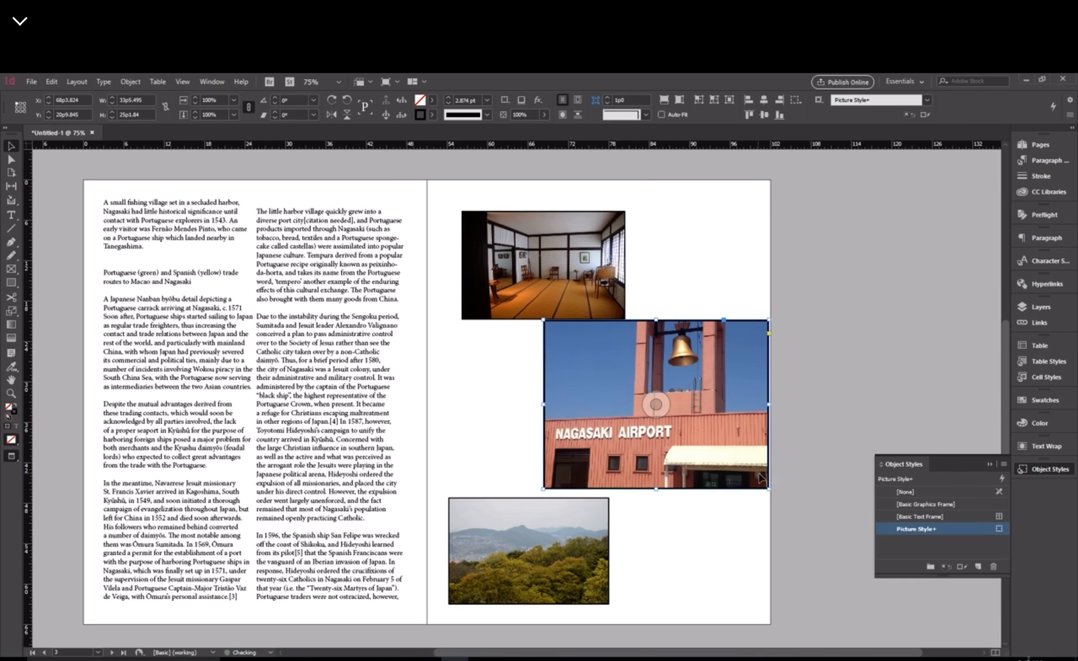
drag(741, 478, 733, 470)
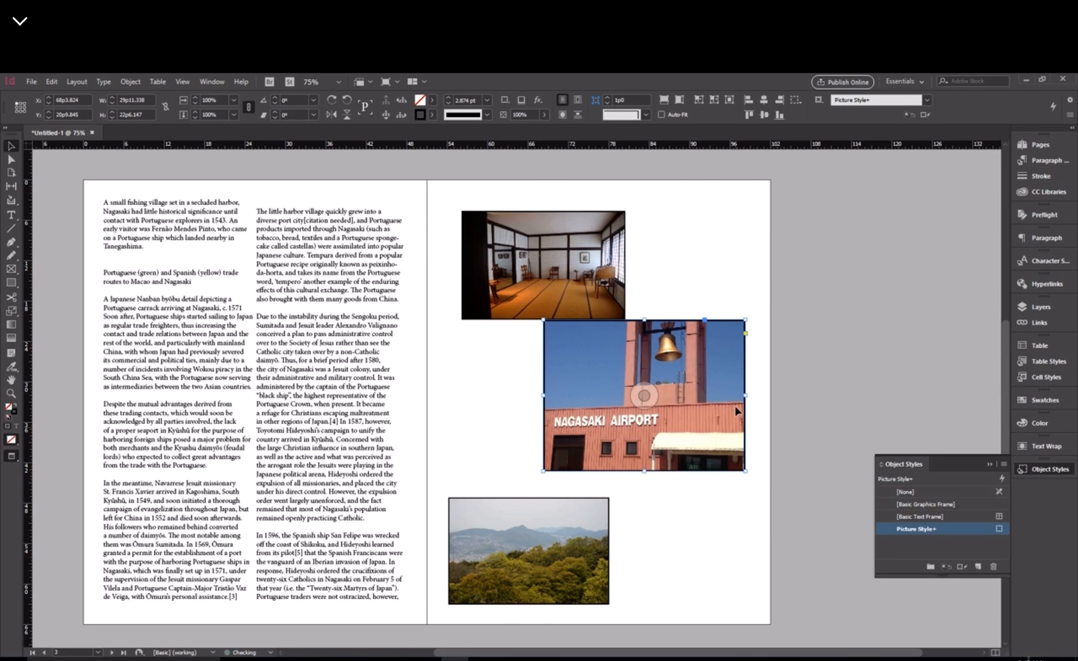
mouse_move(736, 410)
mouse_down()
mouse_move(734, 435)
mouse_move(739, 424)
mouse_up()
Shift the hill photo slightly right, the room photo to the upper right of page 3, and the airport photo slightly left.
click(602, 258)
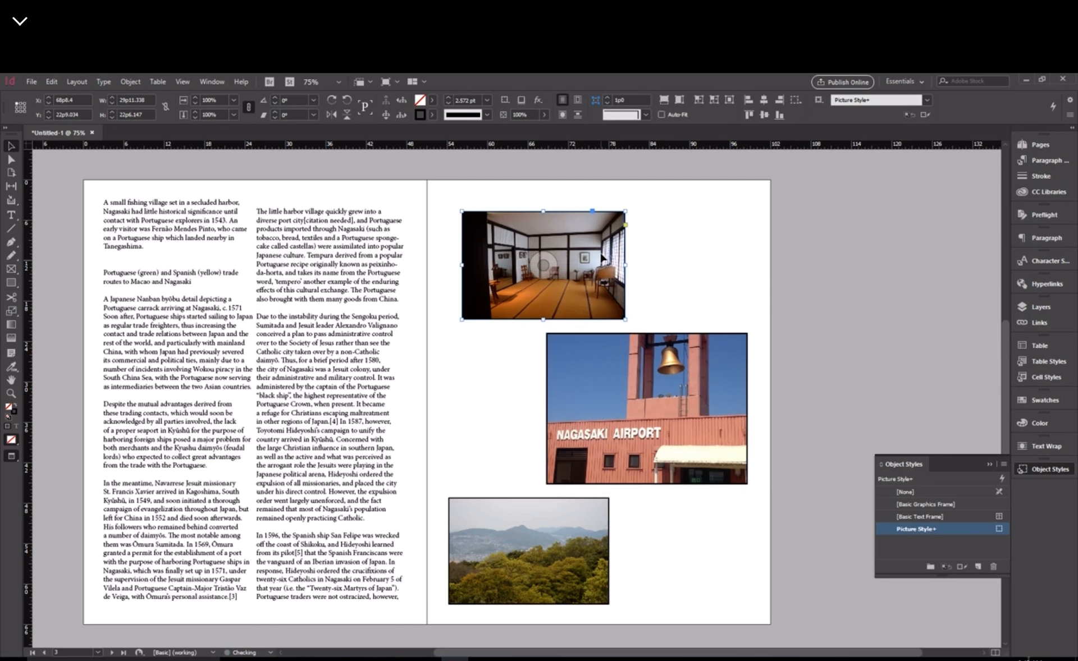
click(599, 533)
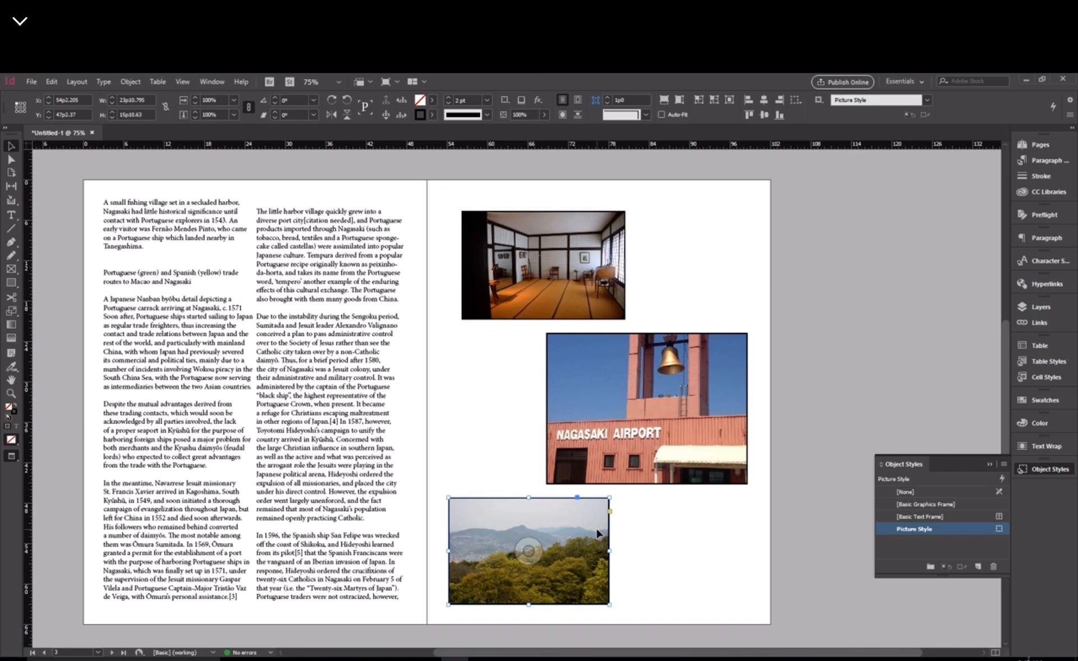
drag(586, 561, 611, 560)
drag(610, 241, 714, 252)
click(737, 493)
shift+click(717, 412)
drag(717, 413, 700, 415)
click(751, 261)
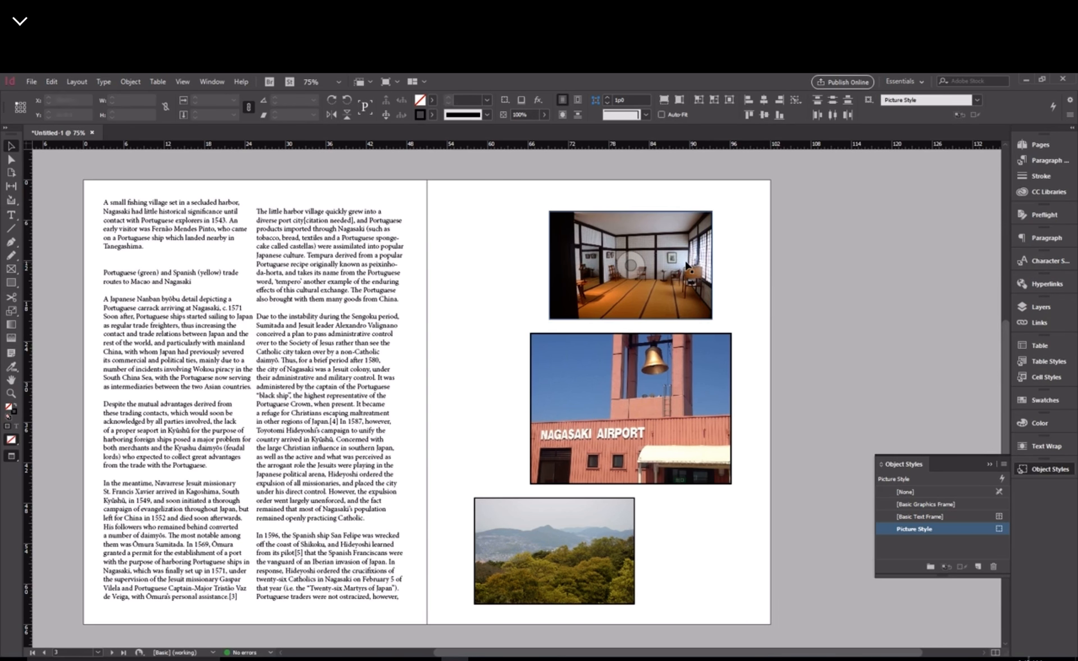
Restagger the photos down page 3, with the room photo left, the airport photo near the middle and the hill photo lower right.
drag(690, 261, 591, 272)
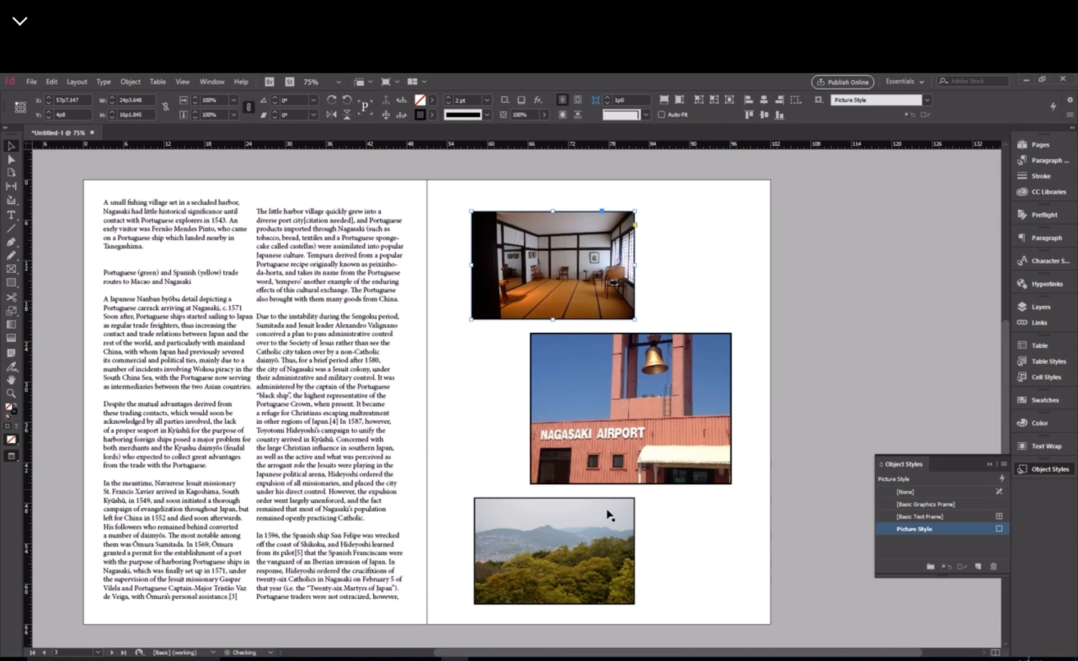
drag(622, 528, 731, 529)
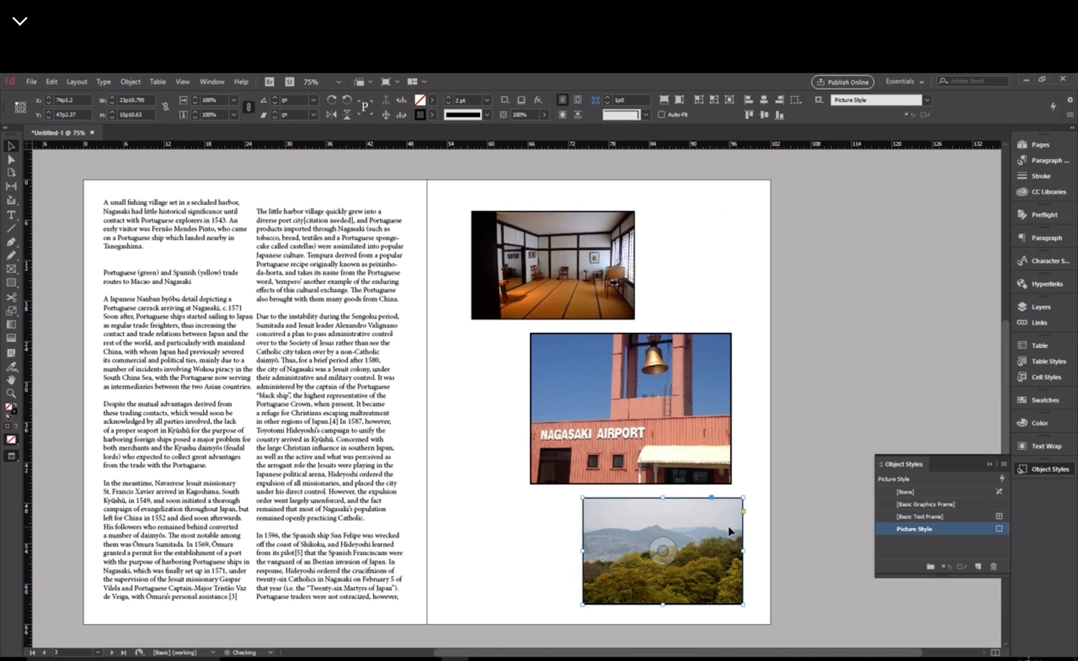
drag(709, 456, 664, 456)
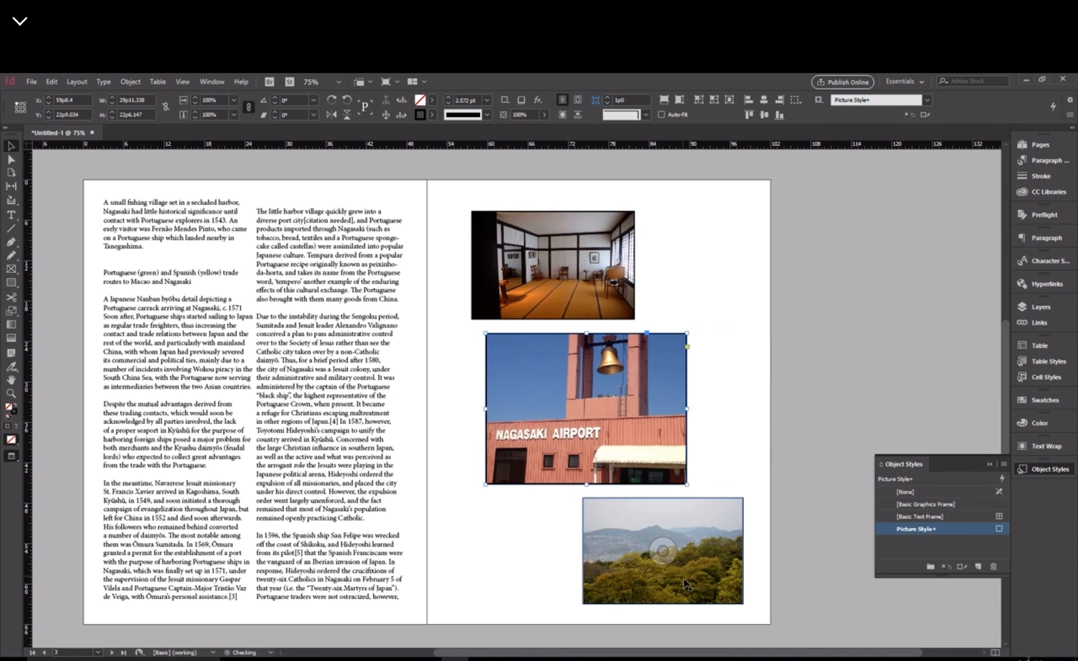
click(553, 265)
drag(662, 551, 714, 548)
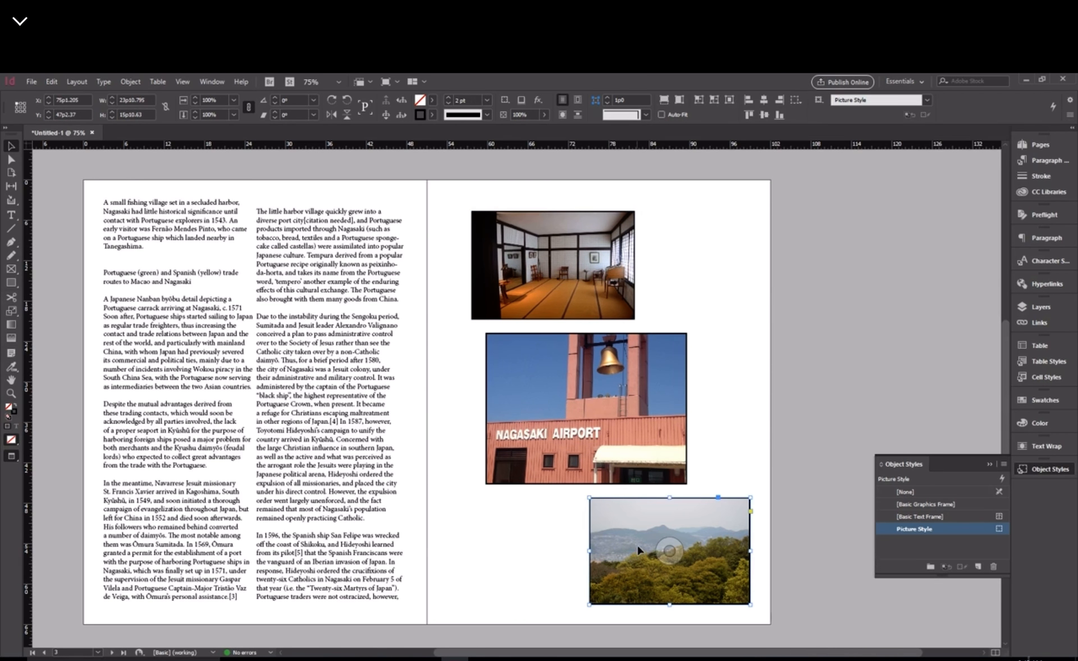
Duplicate the hill photo and line up the two copies side by side along the lower part of page 3.
drag(648, 541, 519, 564)
scroll(794, 418, down, 2)
scroll(796, 435, up, 2)
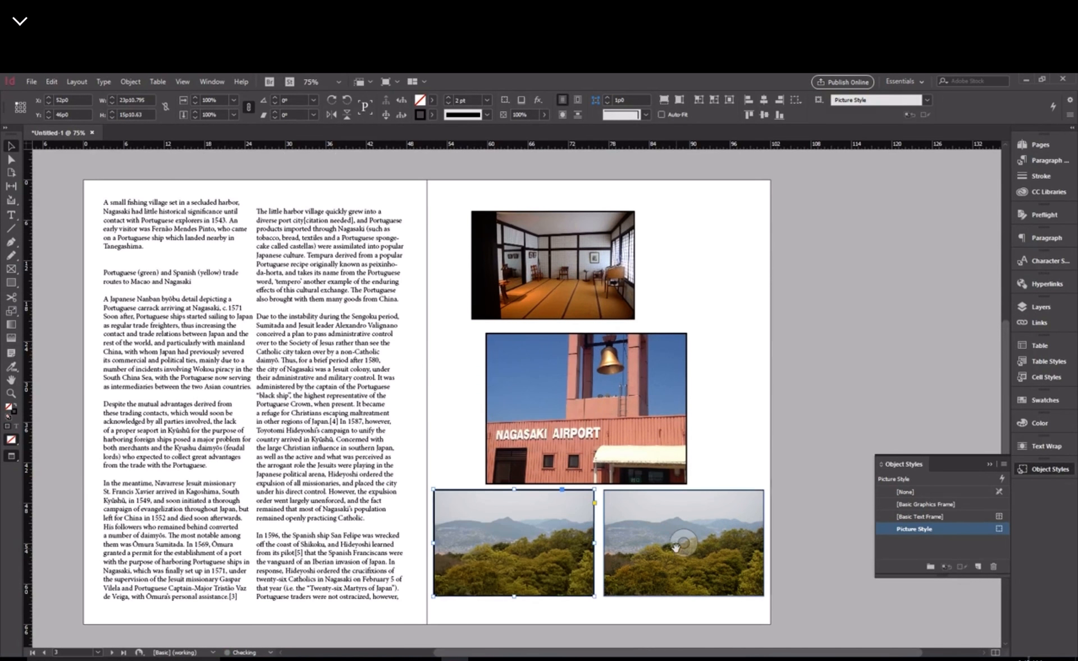
Centre the airport and room photos horizontally above the two hill photos.
click(641, 380)
drag(641, 379, 647, 379)
click(611, 281)
drag(611, 281, 658, 271)
click(834, 621)
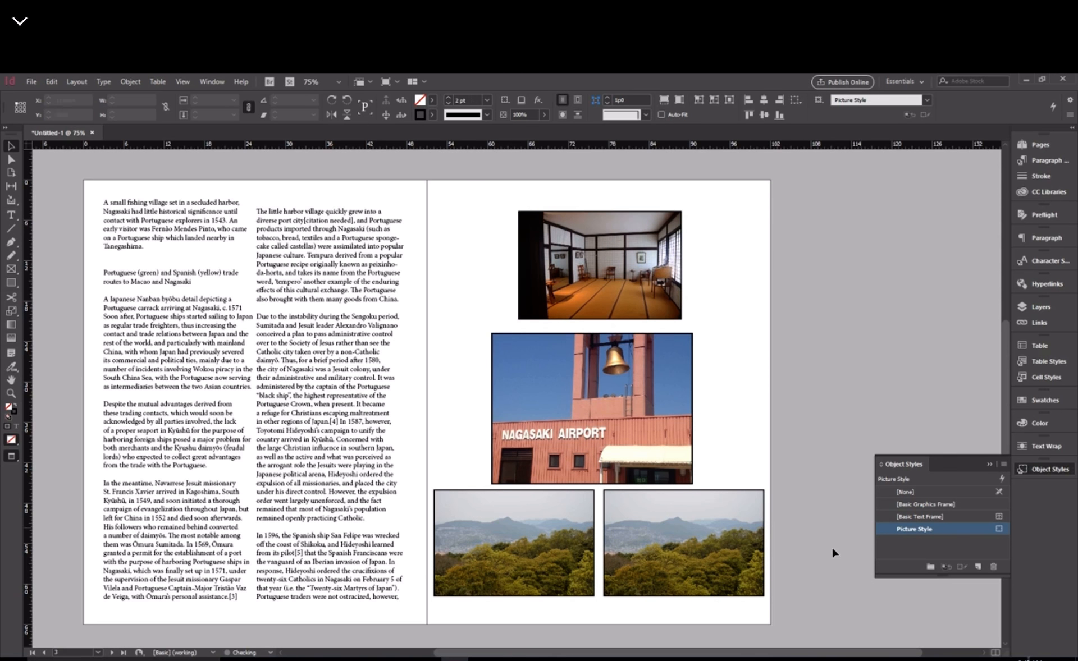
click(677, 394)
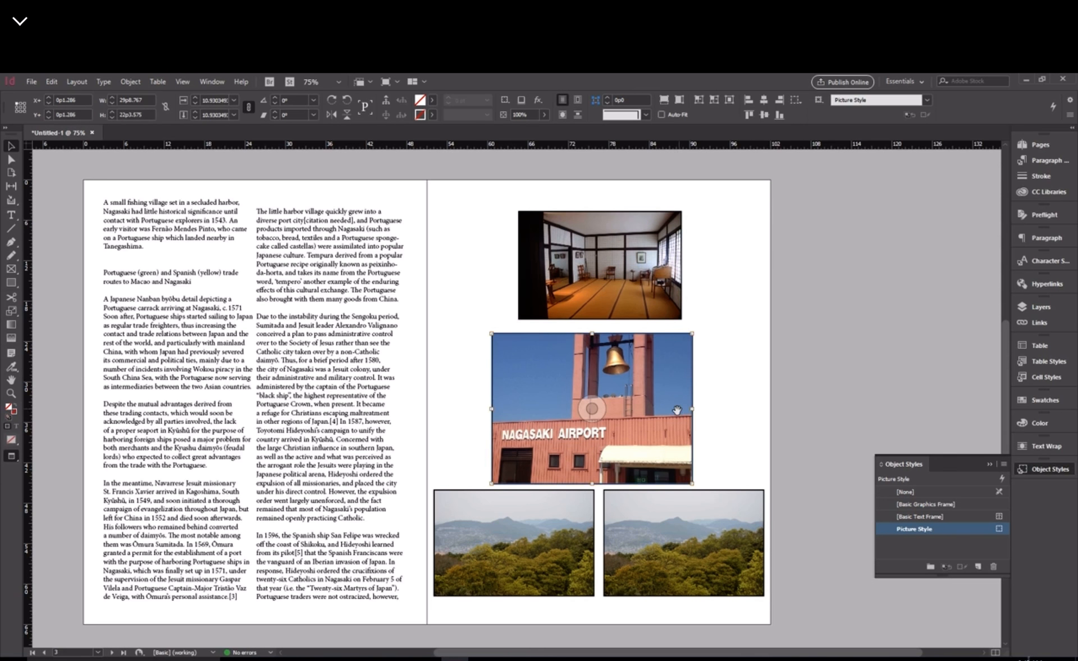
drag(677, 411, 675, 403)
click(798, 380)
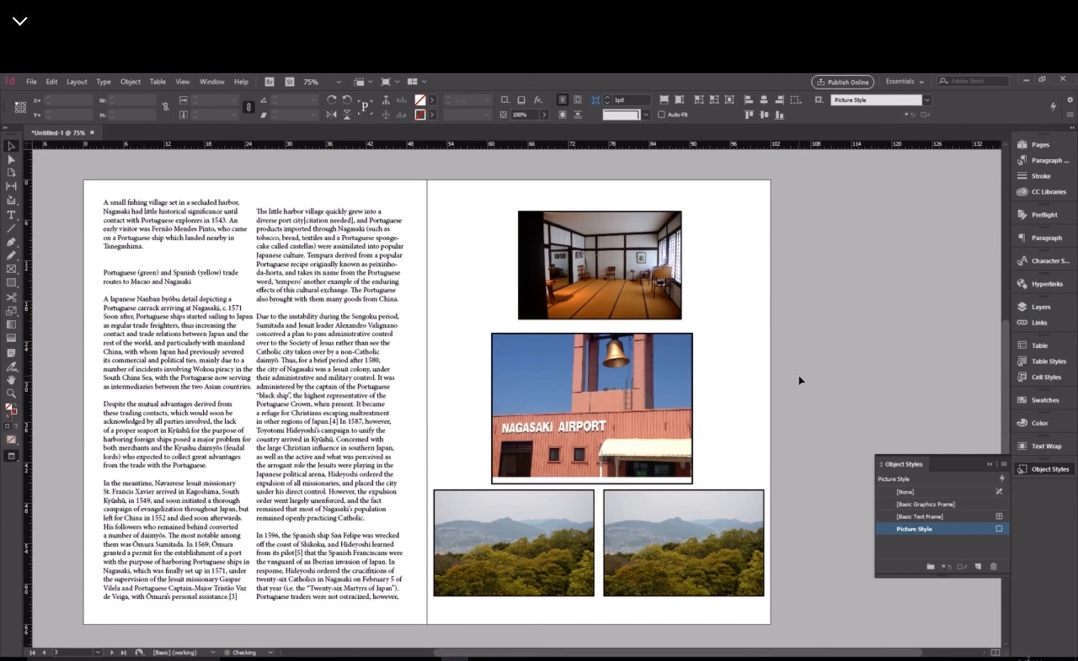
key(ctrl+z)
Move the airport photo slightly up and the room photo to the upper left of page 3.
mouse_move(671, 361)
mouse_down()
mouse_move(669, 348)
mouse_move(671, 361)
mouse_up()
click(753, 284)
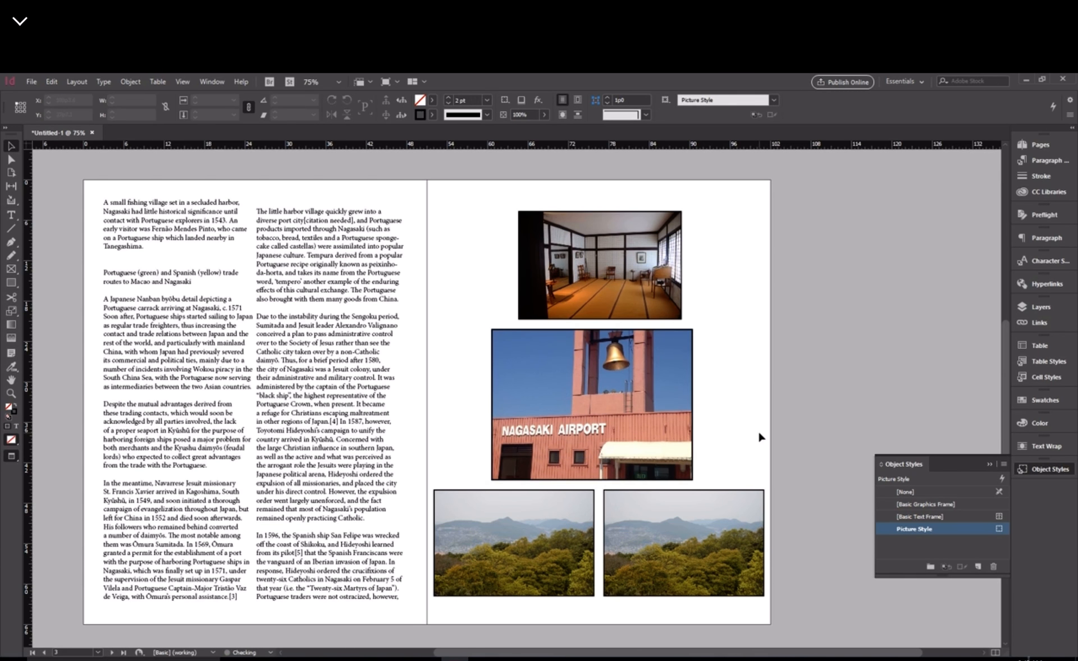
click(661, 284)
drag(662, 285, 583, 285)
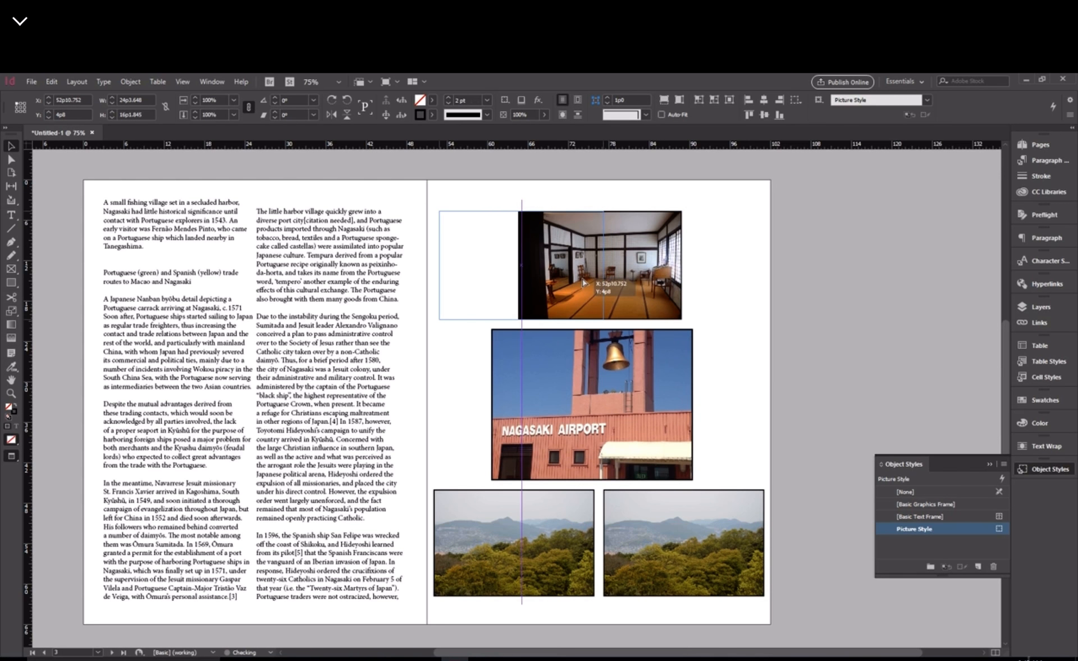
click(720, 308)
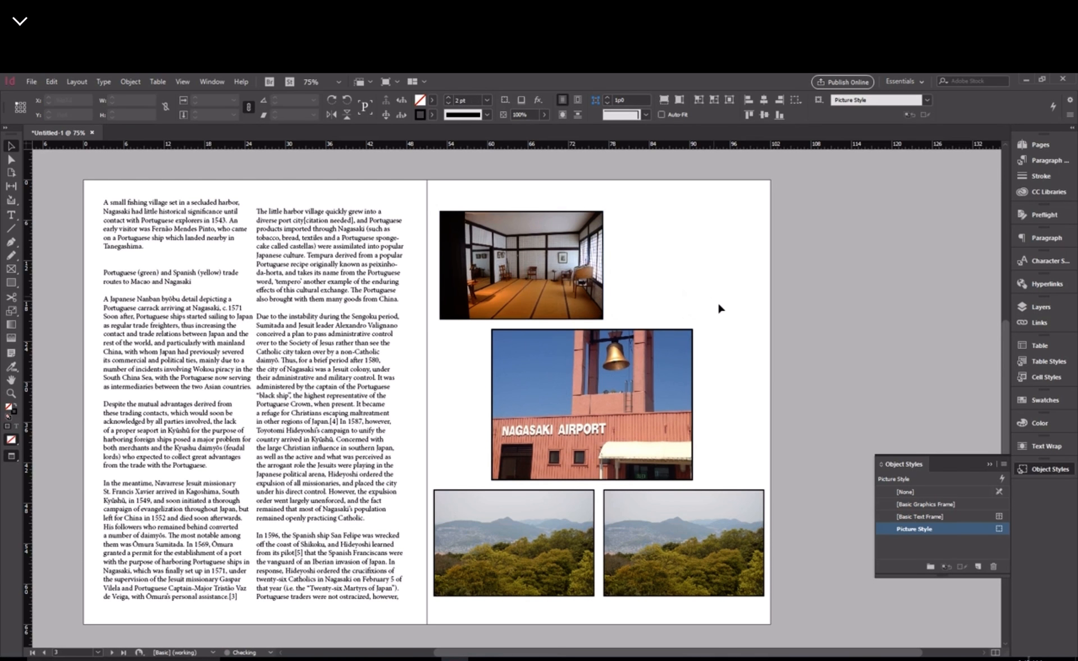
Duplicate the room photo and place the two copies side by side above the airport photo, fitted within page 3.
click(499, 289)
key(ctrl+c)
key(ctrl+v)
drag(555, 395, 728, 262)
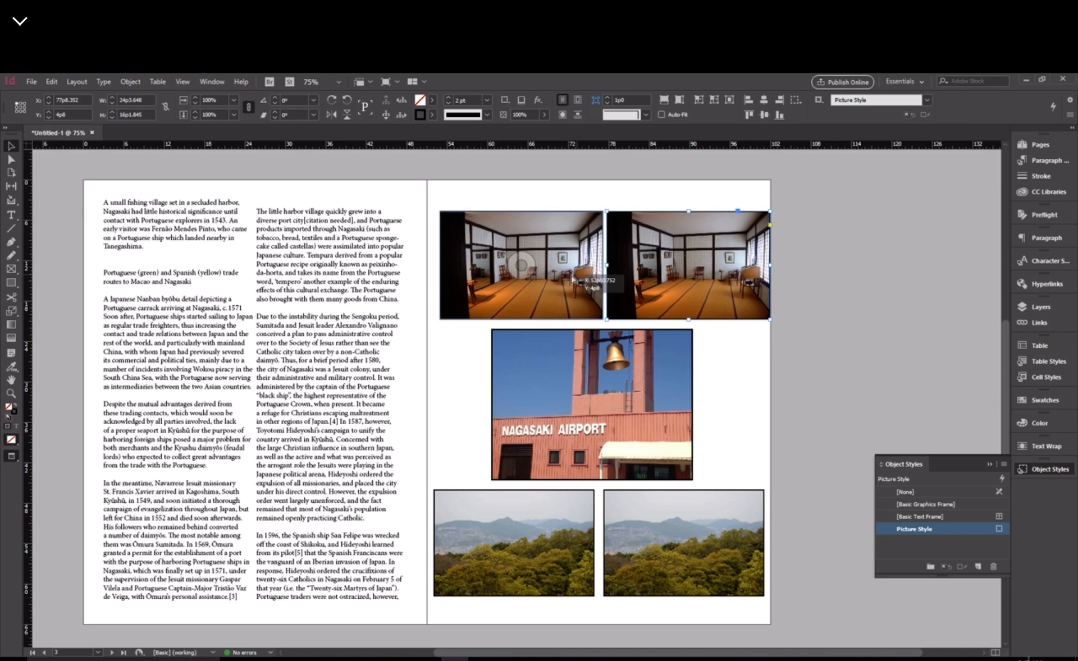
drag(572, 278, 563, 277)
drag(668, 283, 660, 287)
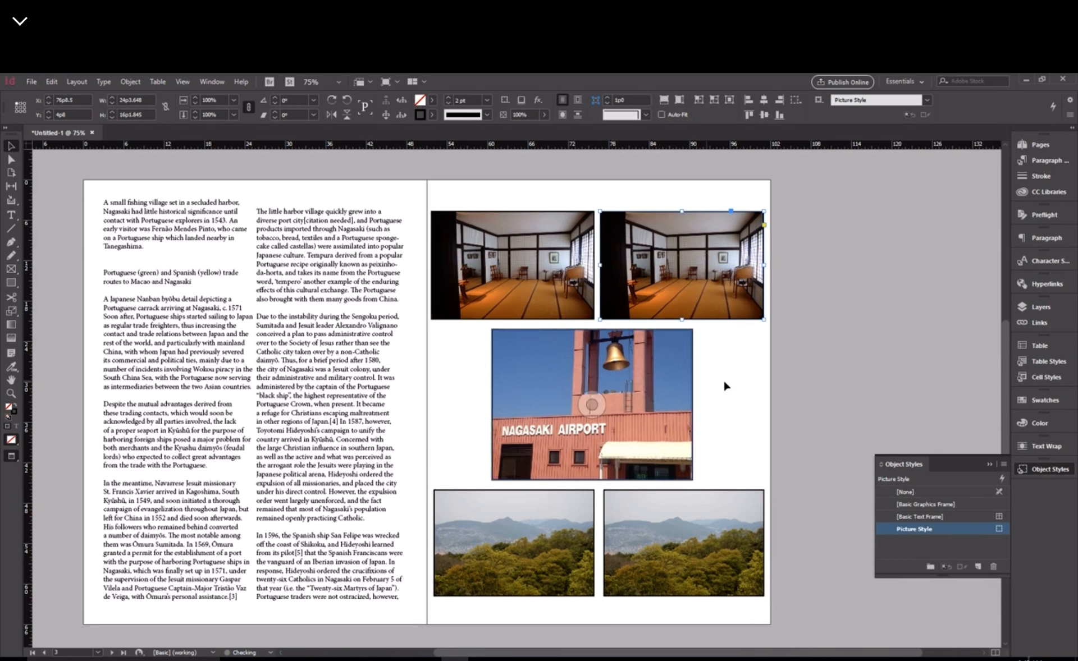
Replace the right-hand room photo on page 3 with the train platform image DSC_0113.JPG.
click(727, 385)
click(565, 278)
click(644, 276)
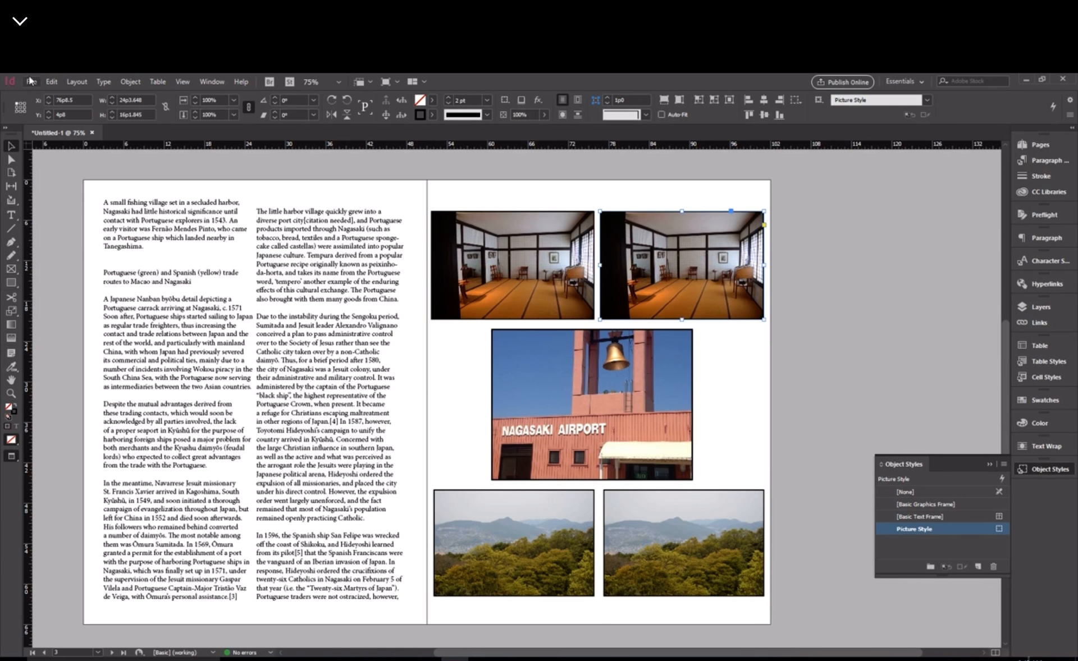
click(31, 81)
click(73, 250)
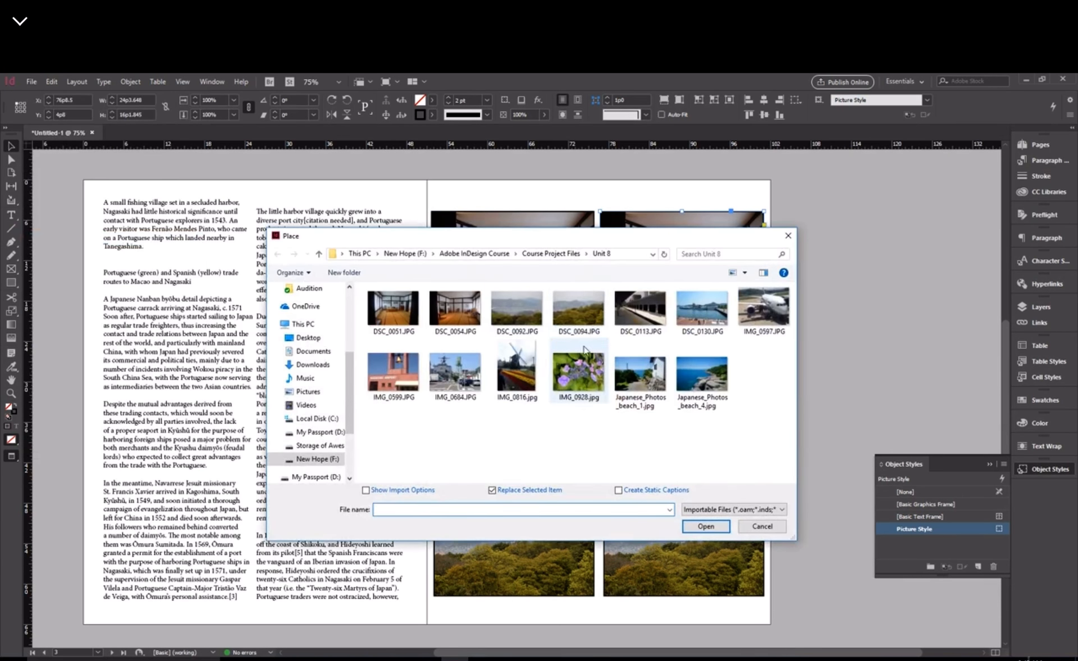
click(706, 526)
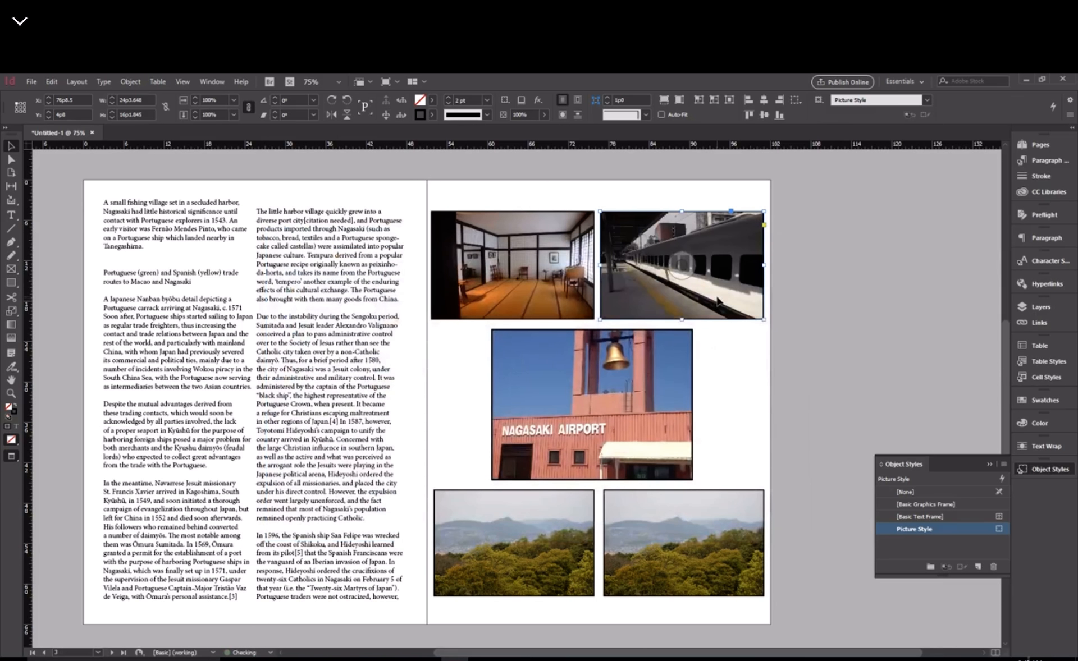
Replace the left-hand hill photo on page 3 with Japanese_Photos_beach_1.jpg.
click(552, 563)
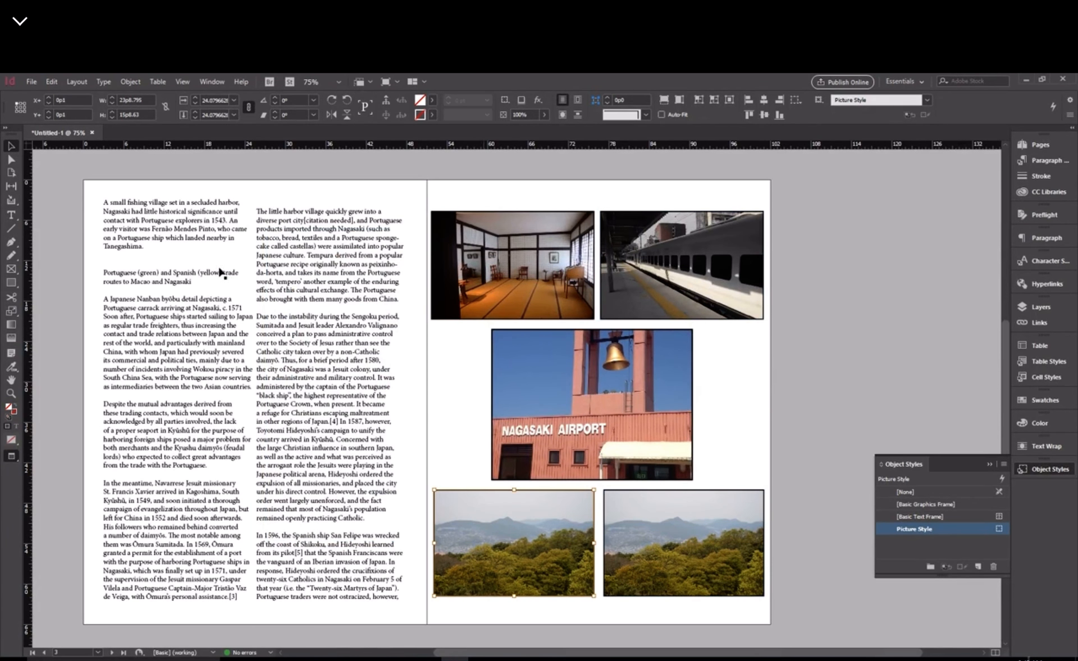
click(31, 81)
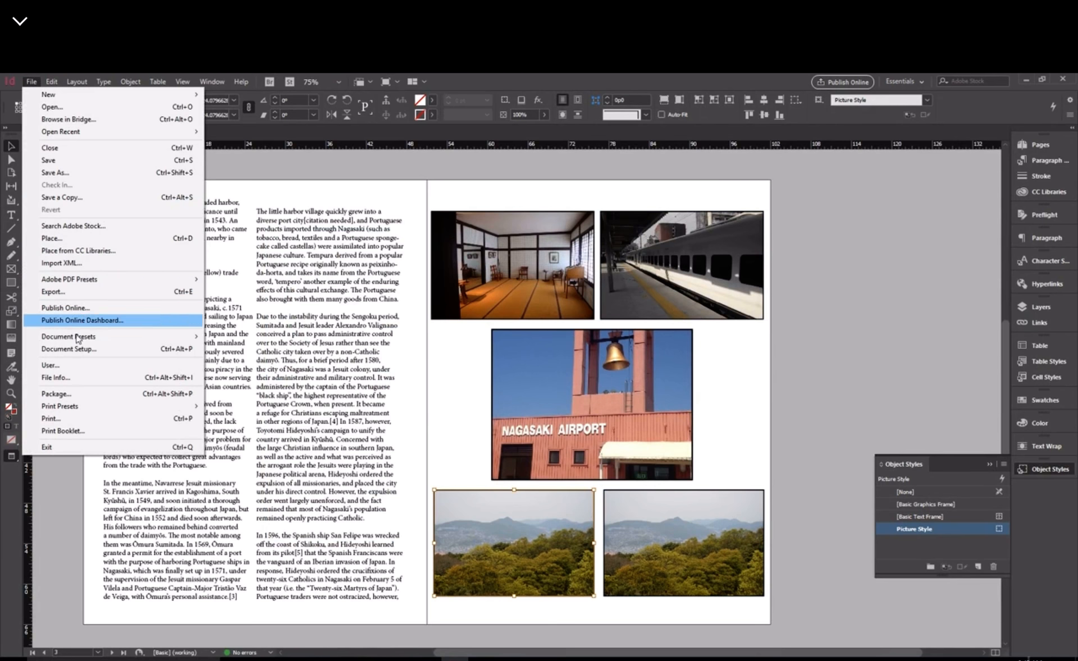
click(53, 237)
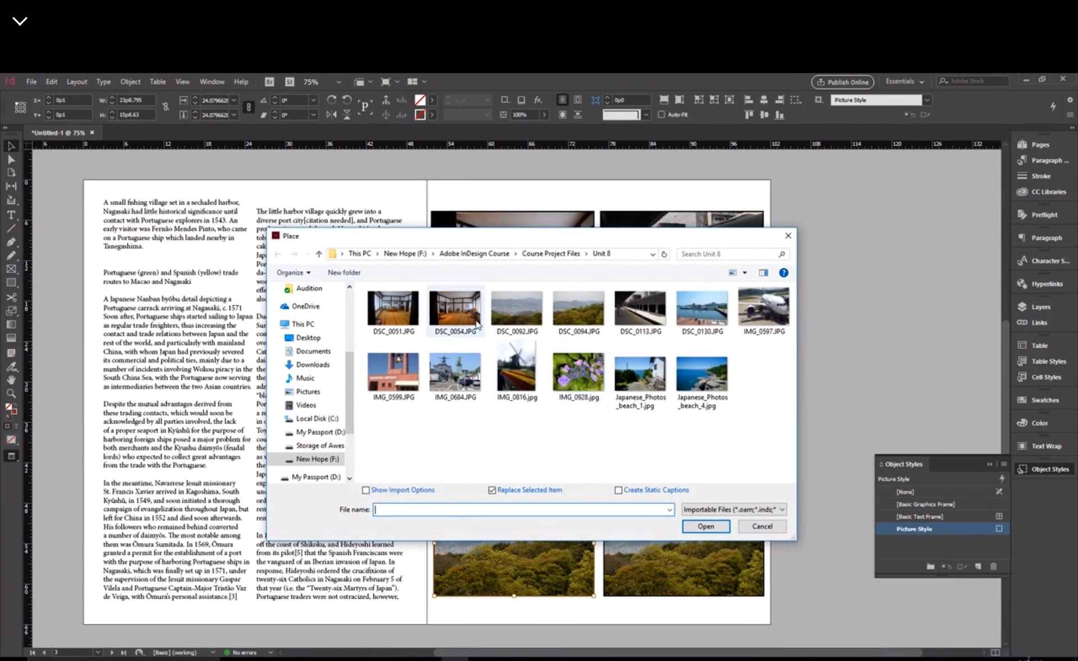
click(644, 401)
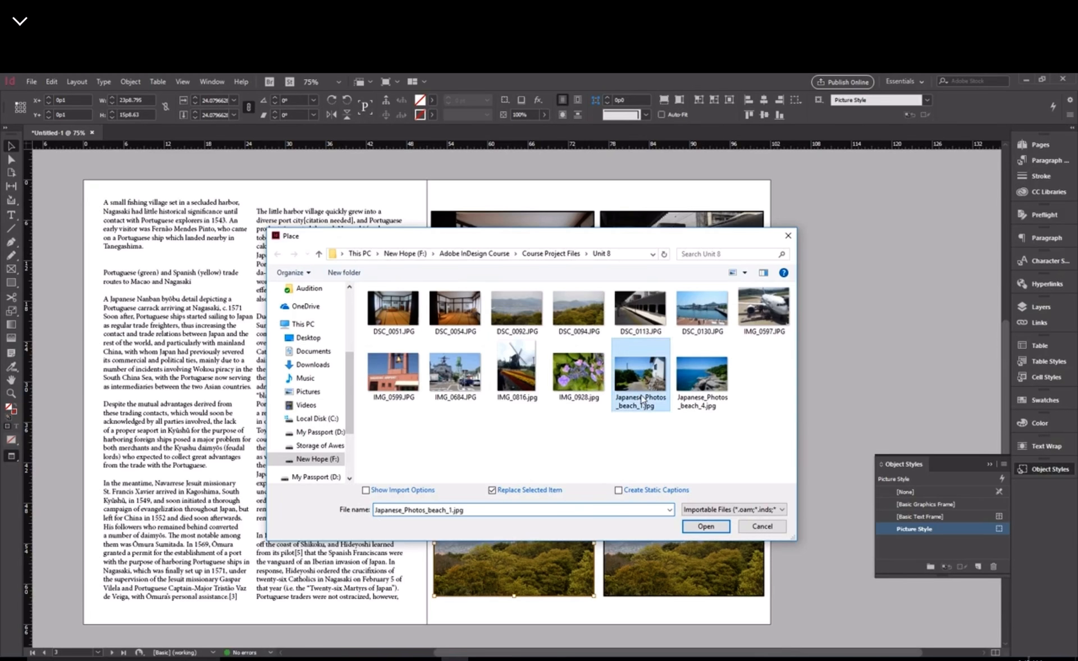
click(718, 527)
Copy all five photos from page 3 and paste them onto the spread containing page 5.
scroll(808, 421, down, 3)
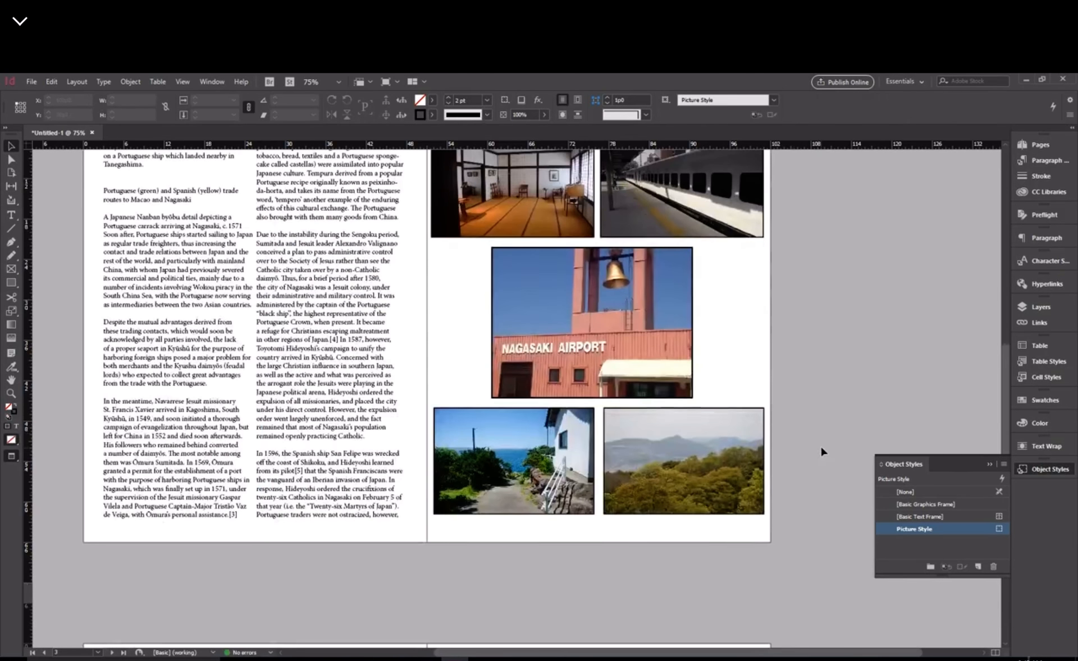
scroll(825, 427, up, 10)
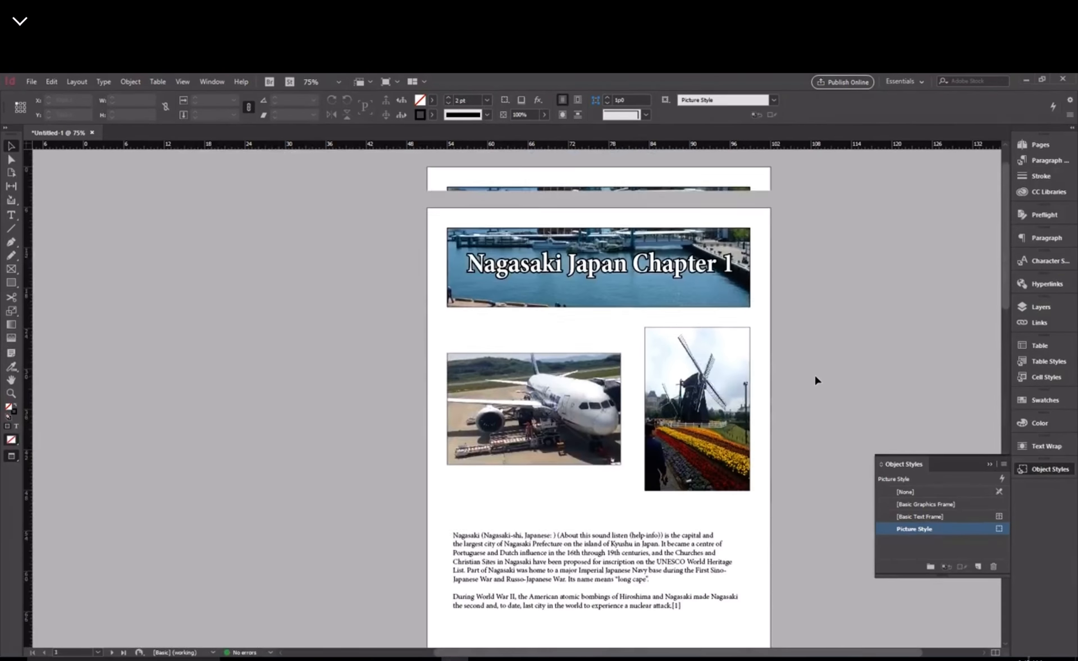
scroll(673, 272, down, 10)
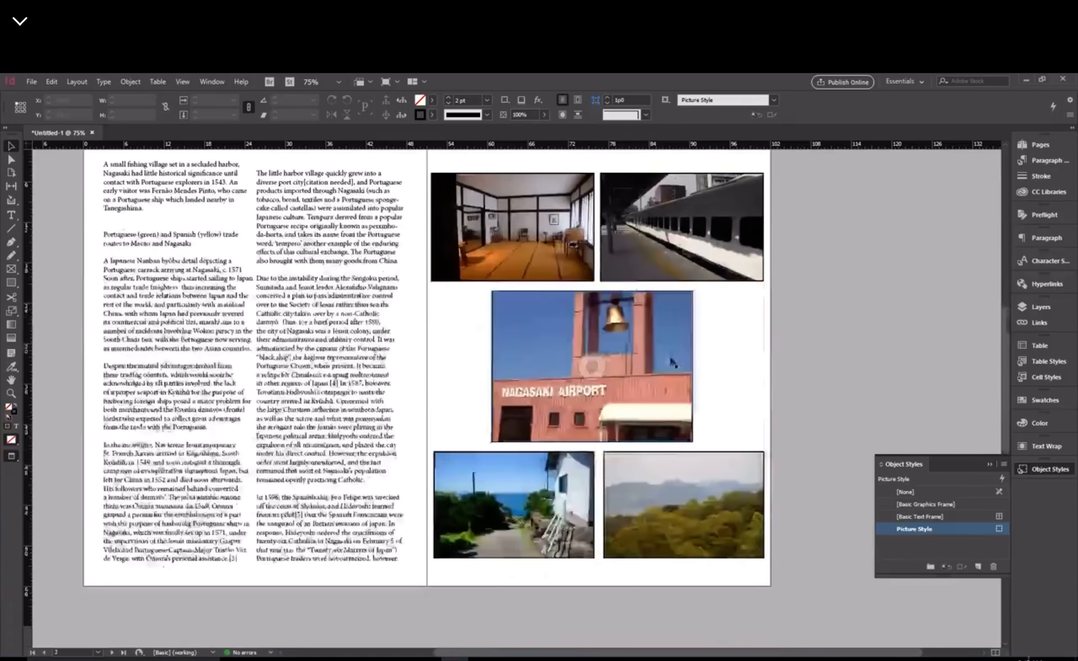
scroll(671, 362, down, 10)
scroll(279, 394, up, 10)
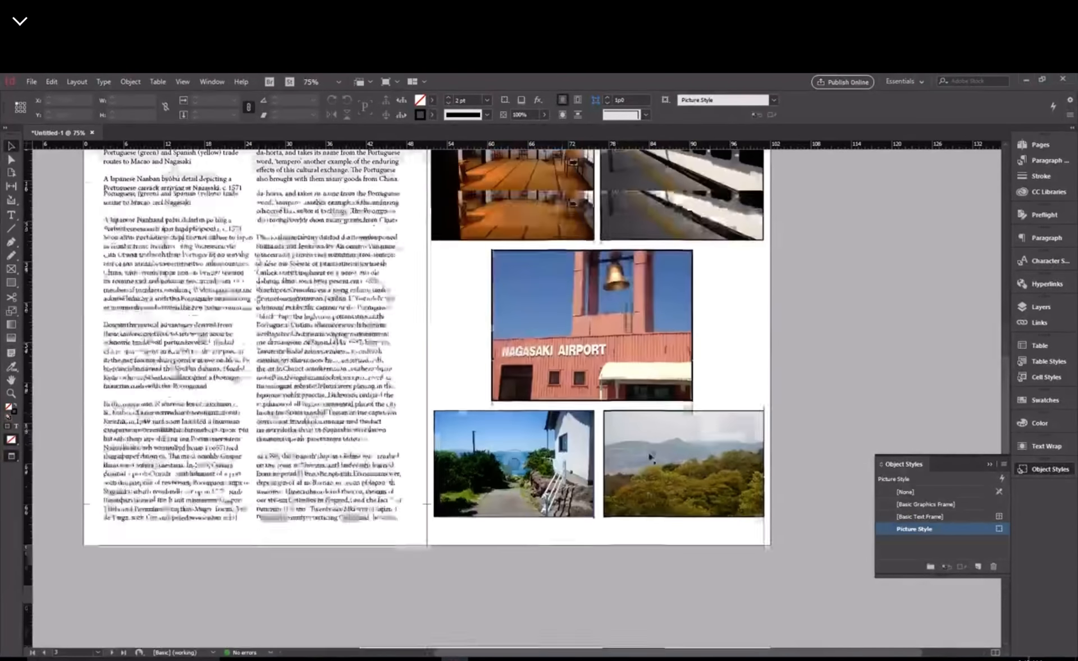
scroll(649, 457, up, 3)
scroll(778, 399, down, 5)
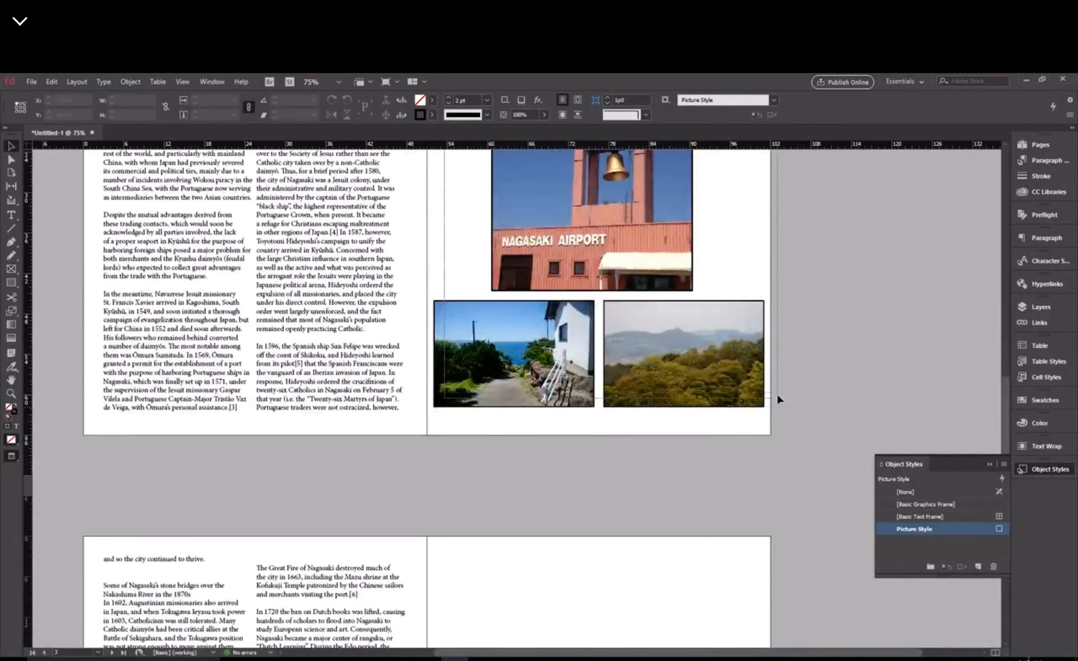
drag(778, 400, 765, 413)
scroll(763, 415, down, 1)
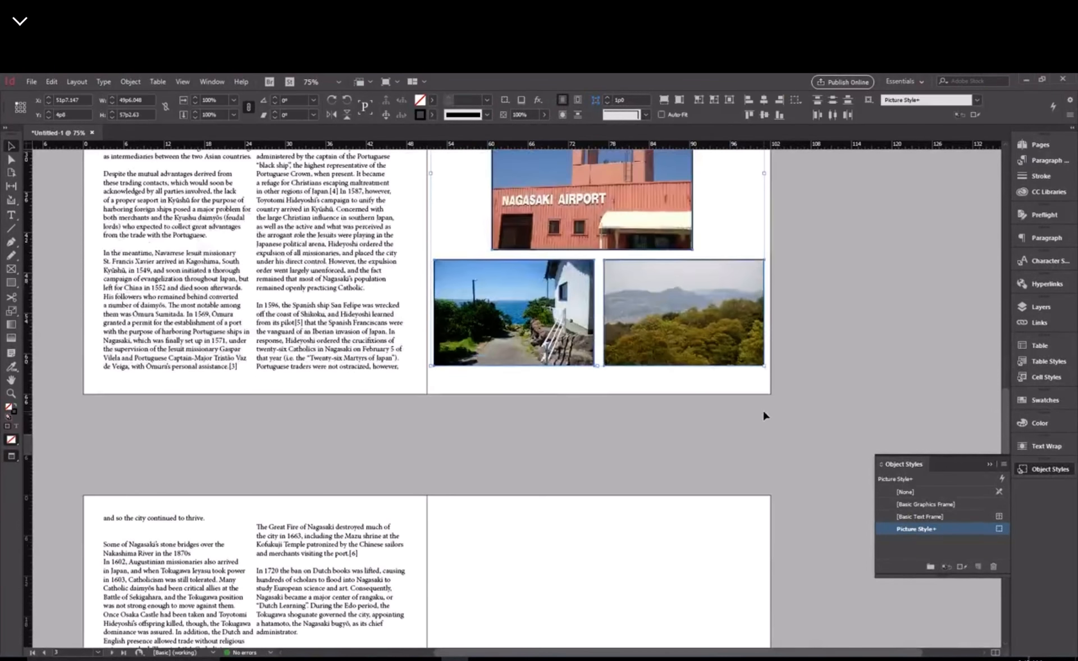
scroll(763, 415, down, 3)
click(524, 380)
key(ctrl+v)
Move the pasted group of five photos off the text so it sits within blank page 5.
scroll(527, 377, down, 2)
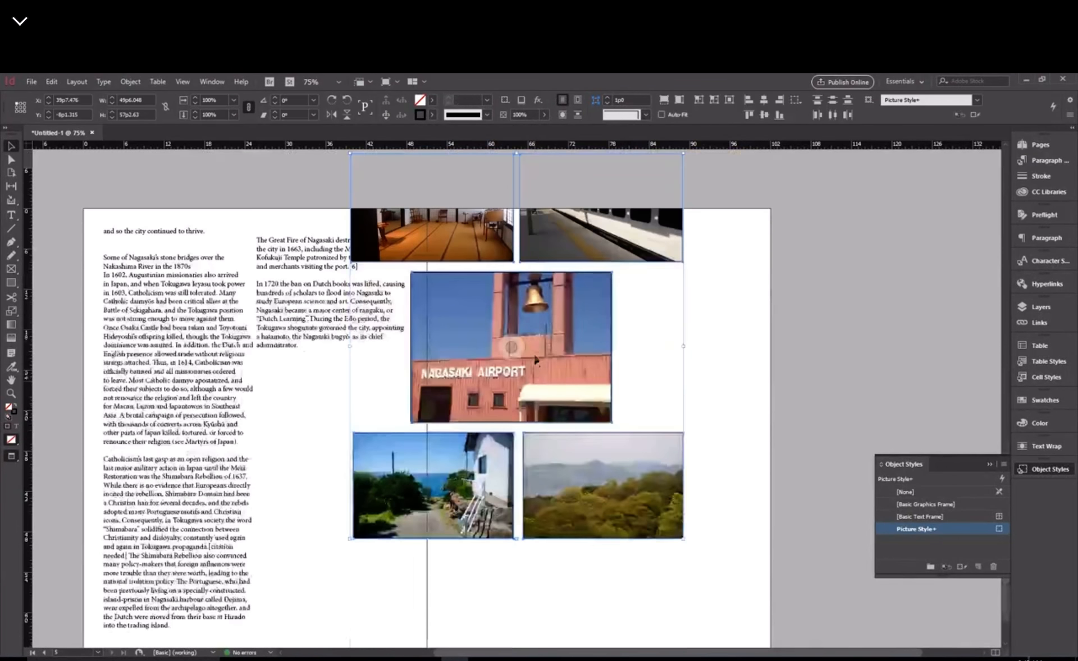
drag(535, 360, 625, 395)
scroll(702, 424, down, 2)
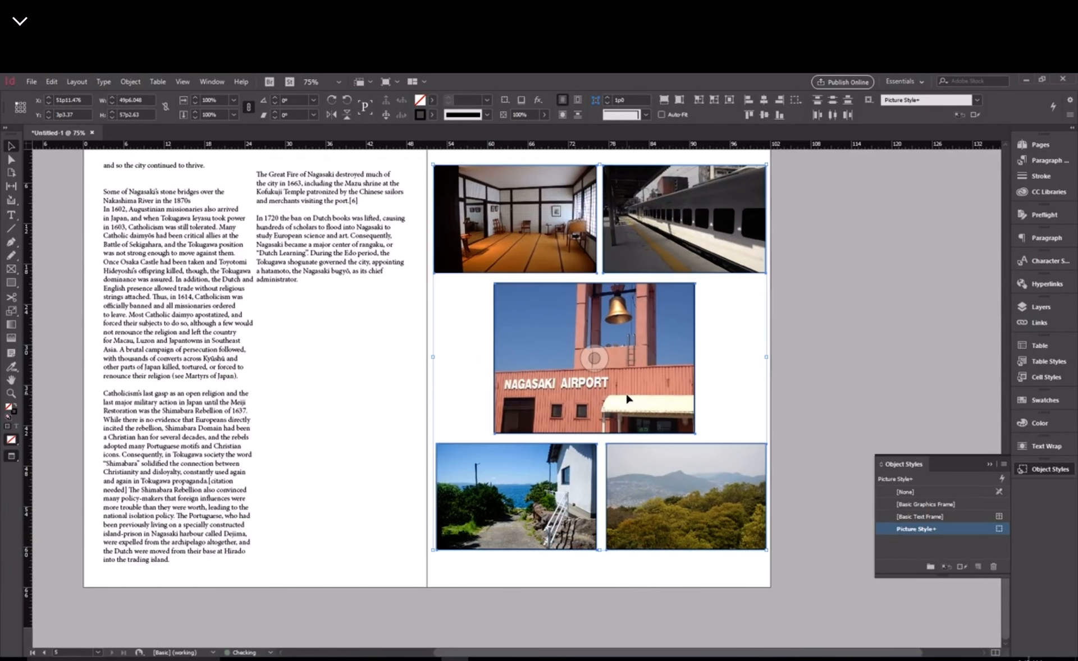
Replace the Nagasaki Airport photo in the middle of page 5 with the flower image IMG_0928.jpg.
scroll(789, 355, up, 3)
click(593, 440)
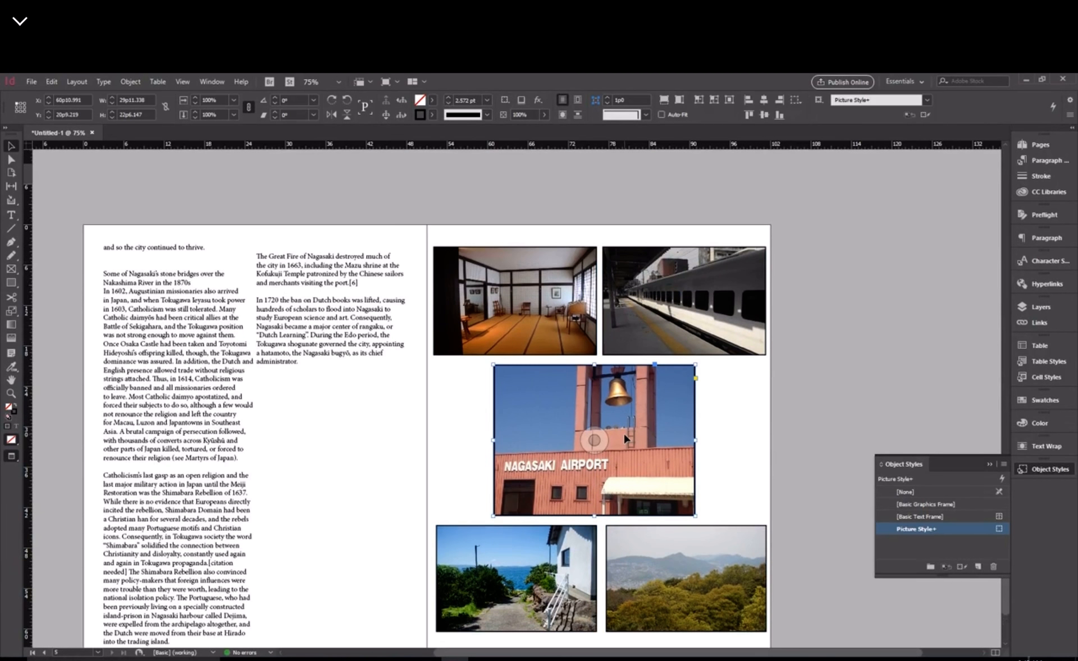
right_click(625, 439)
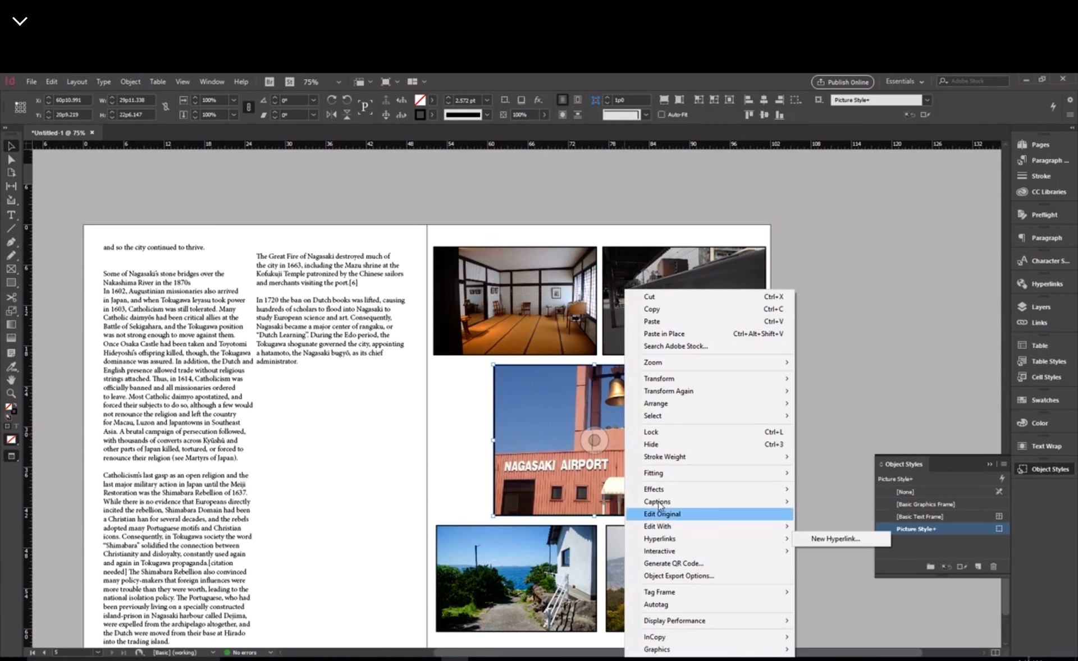
click(517, 390)
click(33, 81)
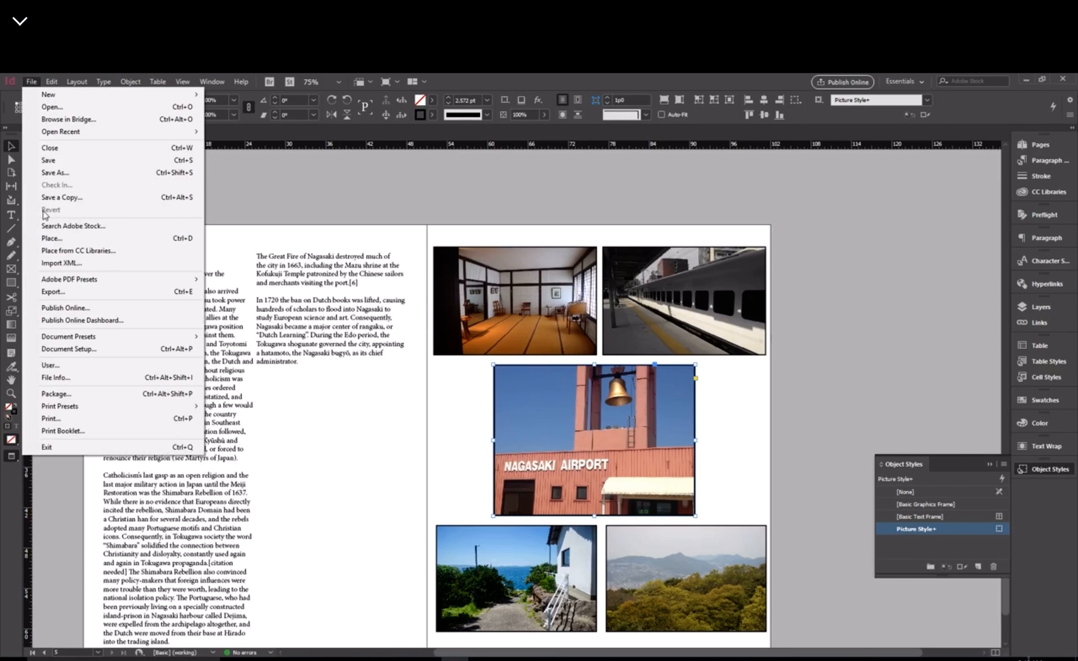
click(77, 235)
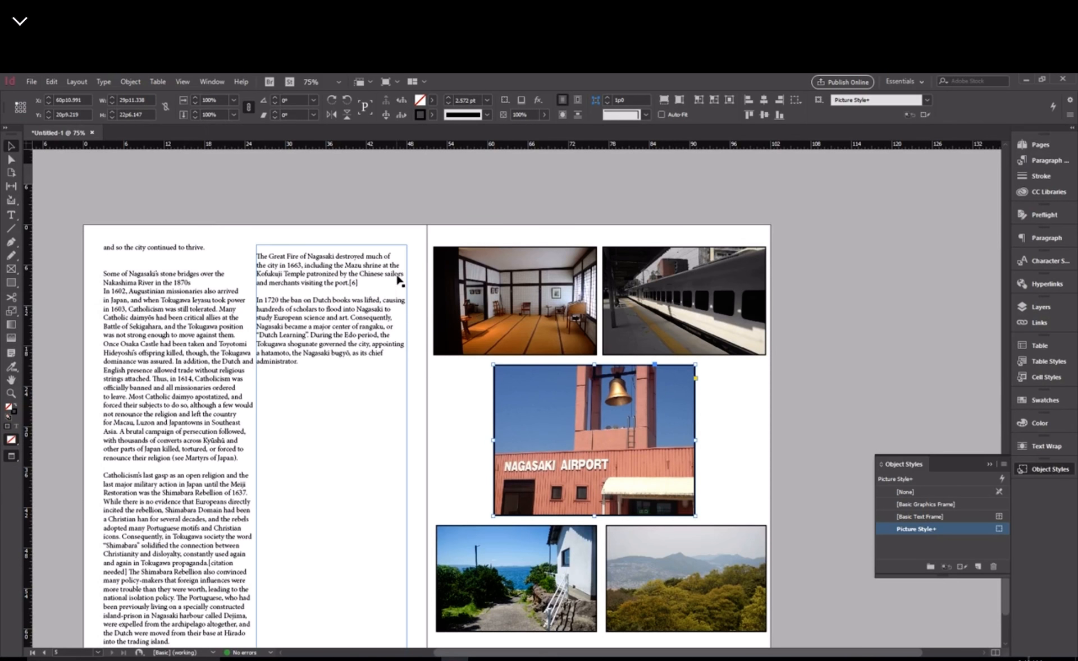
click(32, 82)
click(58, 241)
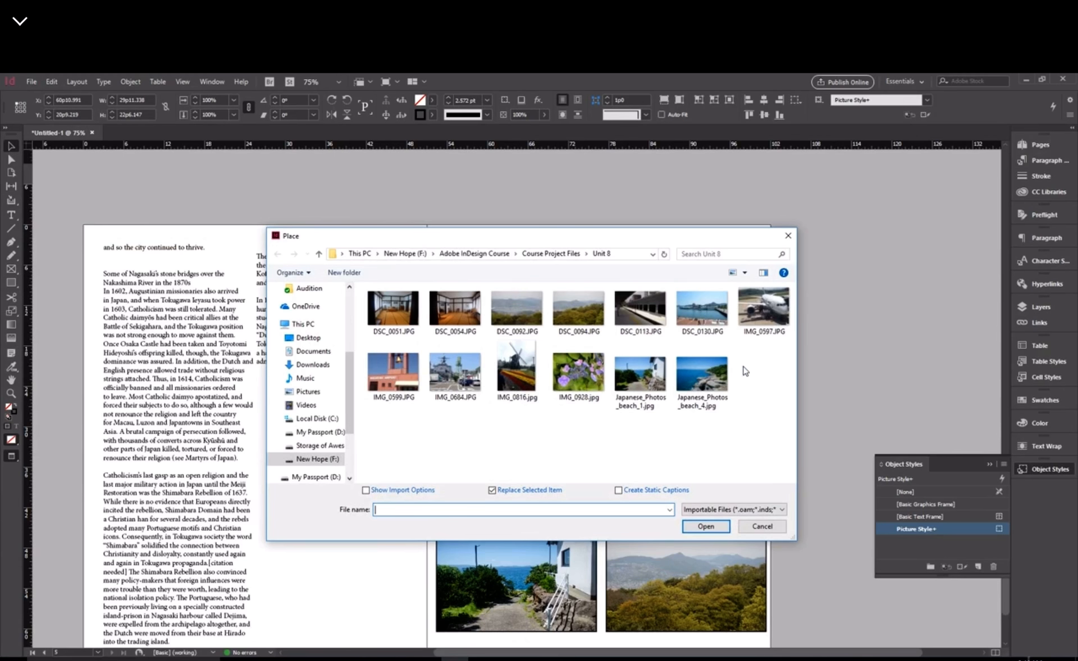
click(702, 373)
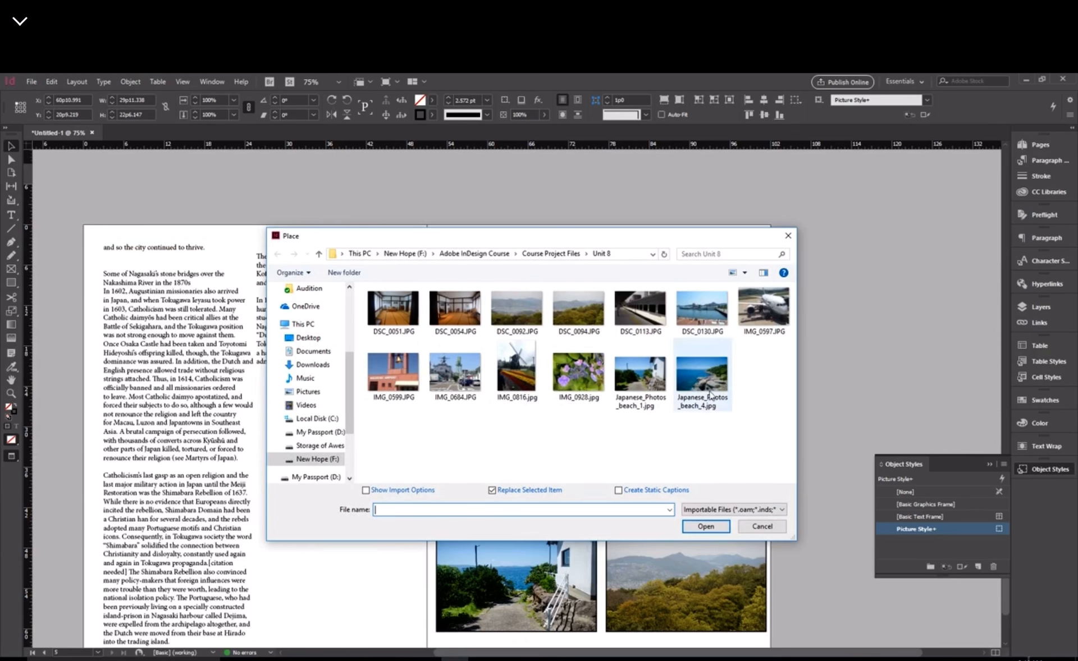
click(604, 400)
click(710, 528)
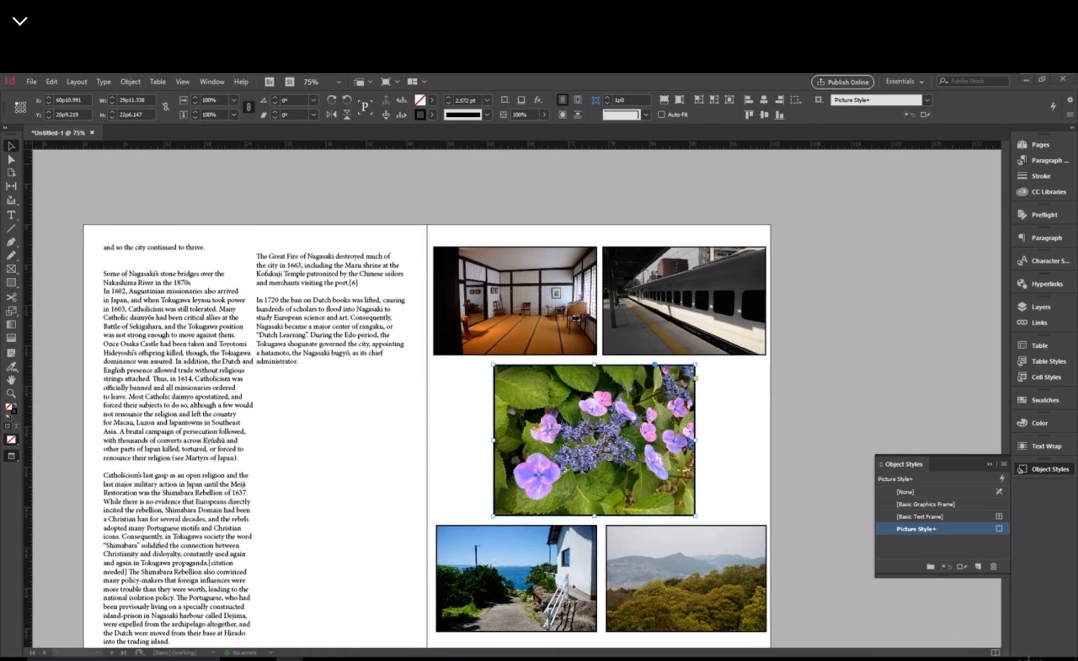
Replace the train photo on page 5 with Japanese_Photos_beach_4.jpg.
click(681, 276)
click(31, 81)
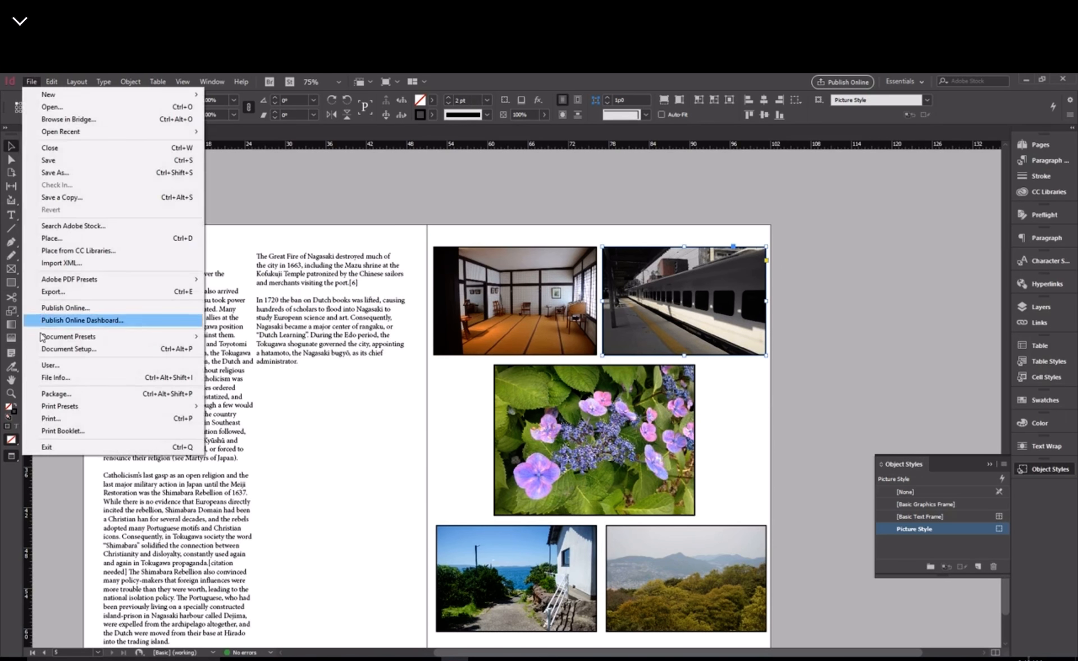
click(48, 240)
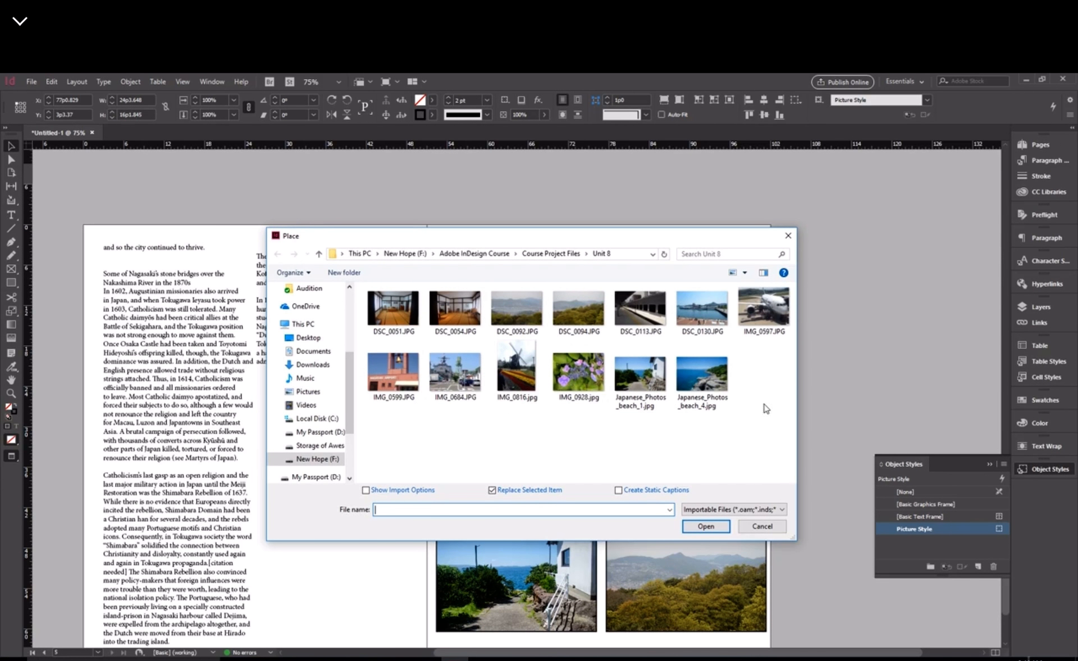
double_click(701, 373)
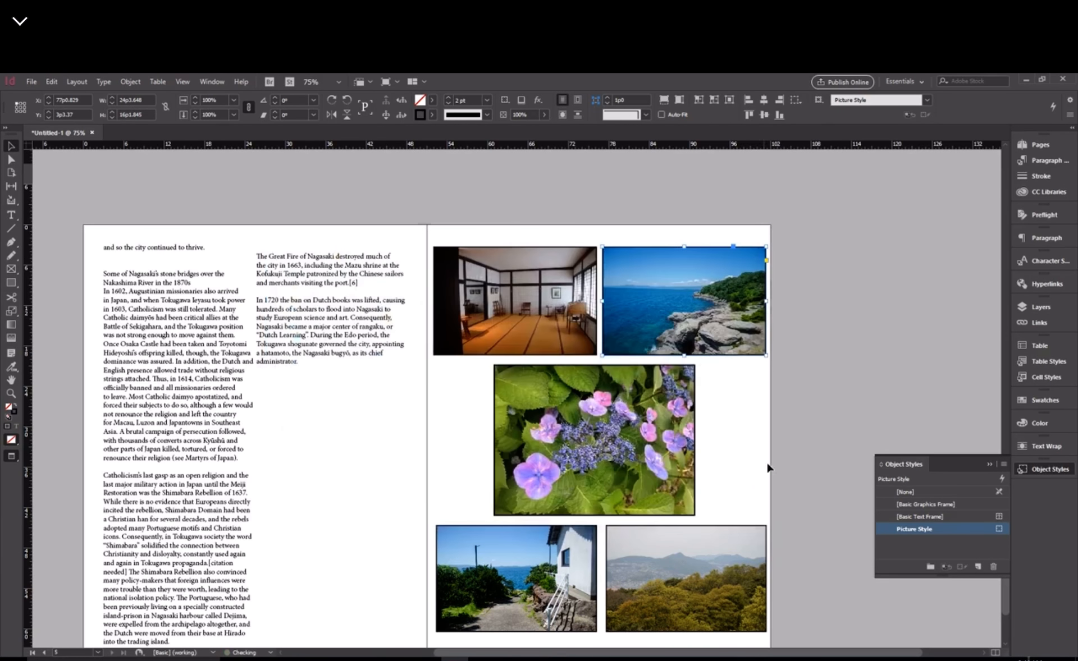
Compare the hill photo with the one on page 3, and replace the page 5 copy with DSC_0092.JPG.
click(764, 460)
click(708, 553)
click(31, 81)
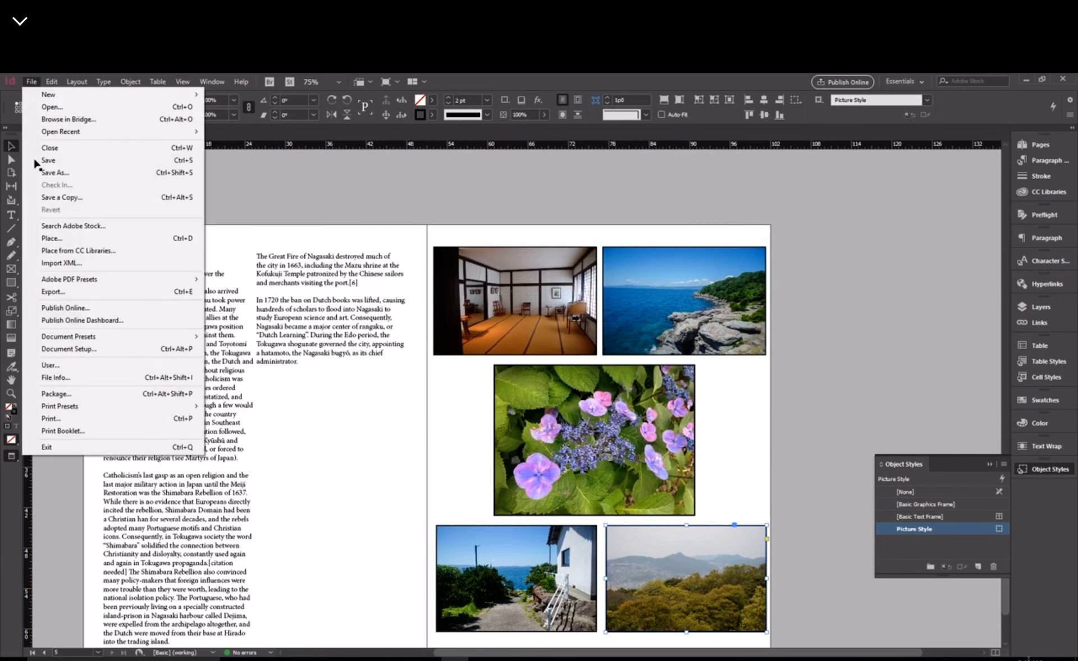
click(62, 238)
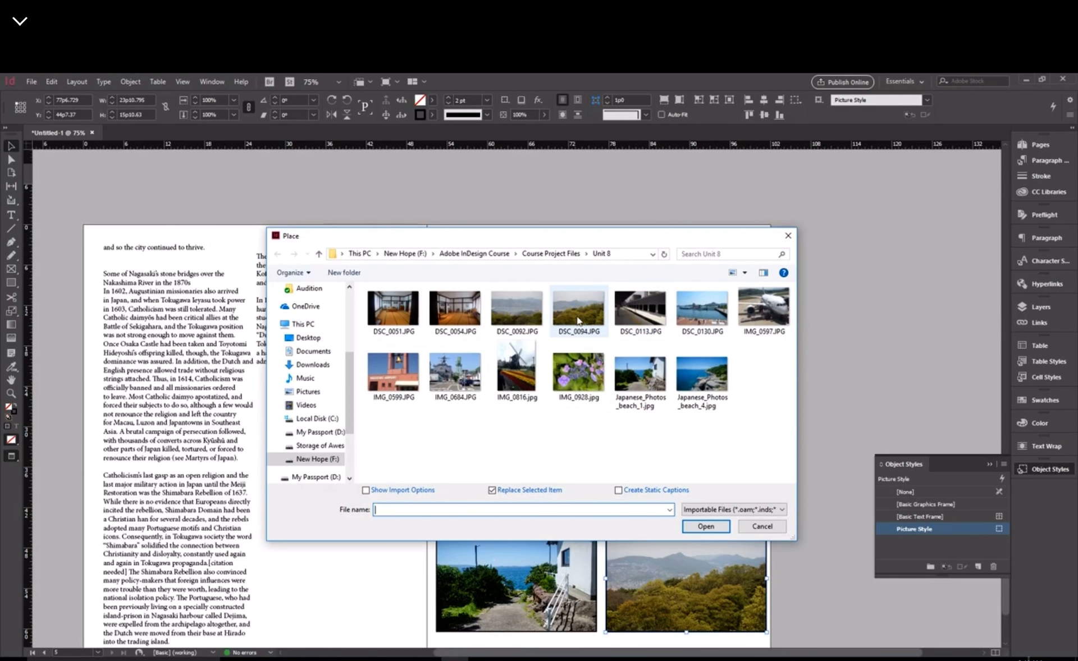
click(787, 235)
scroll(519, 561, up, 10)
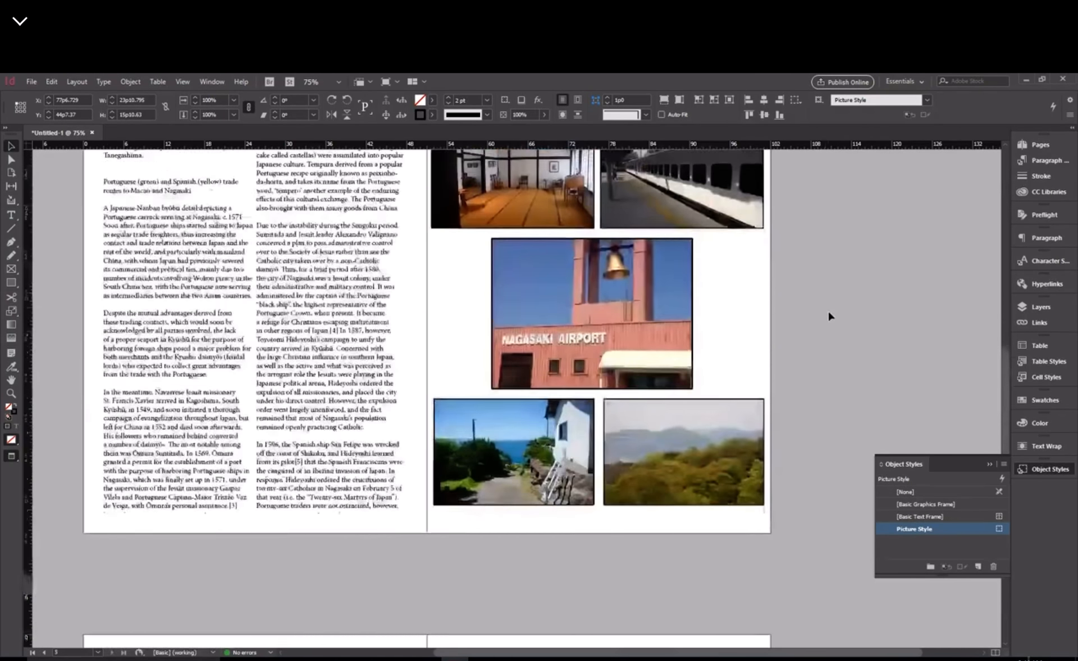
scroll(519, 609, up, 8)
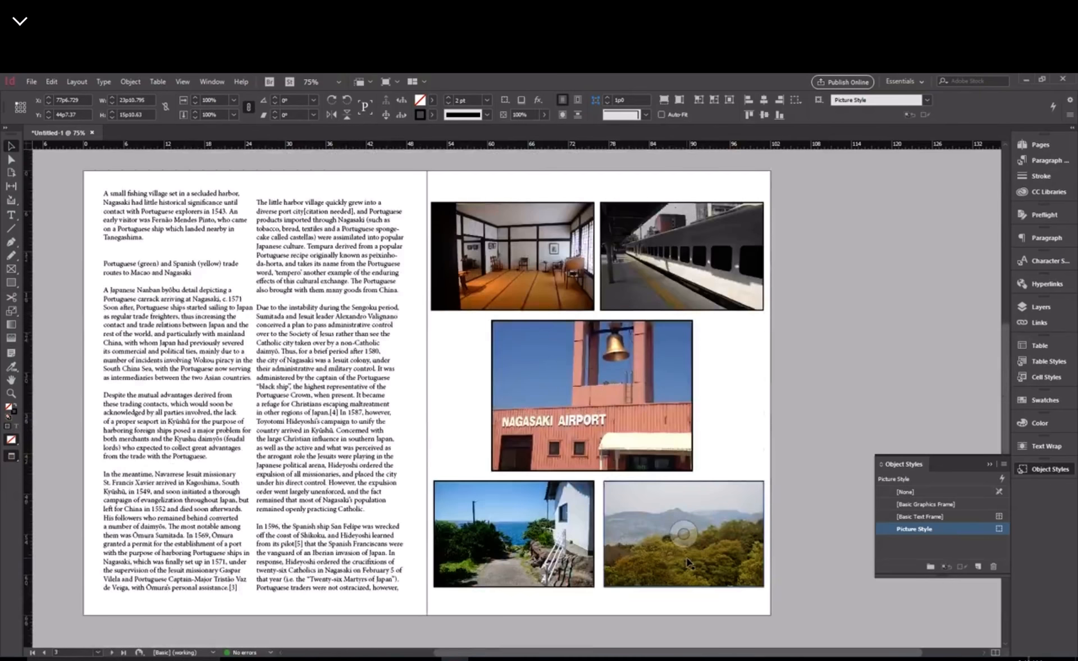
scroll(785, 464, down, 18)
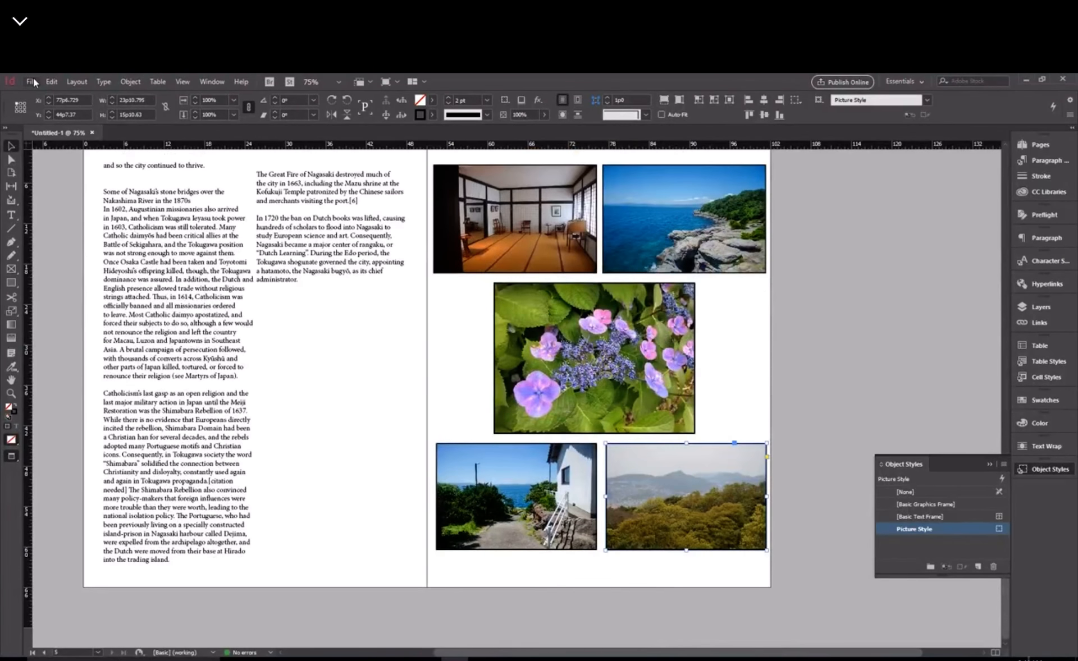
click(31, 81)
click(50, 238)
click(497, 312)
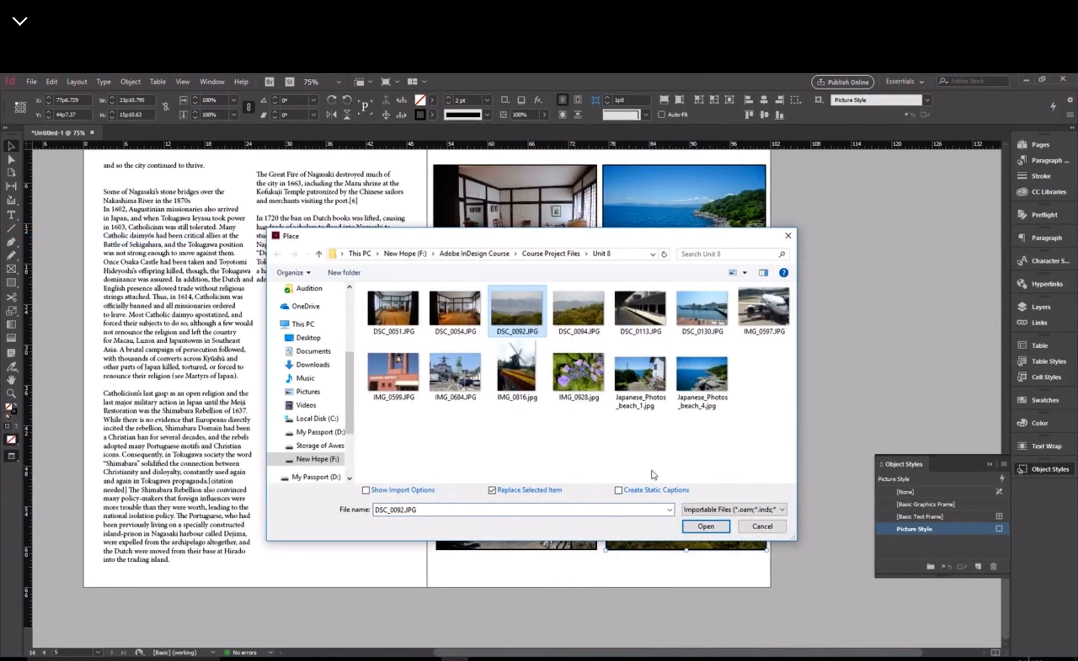
click(705, 527)
Replace the tatami room photo on page 5 with DSC_0051.JPG.
scroll(791, 385, up, 1)
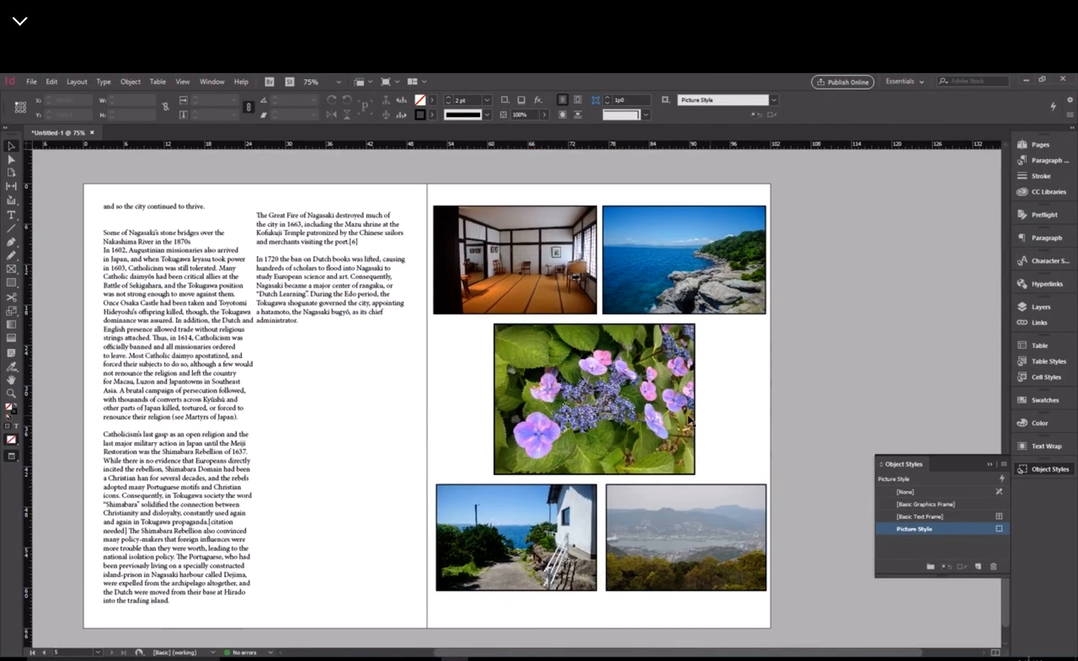
click(480, 303)
click(32, 82)
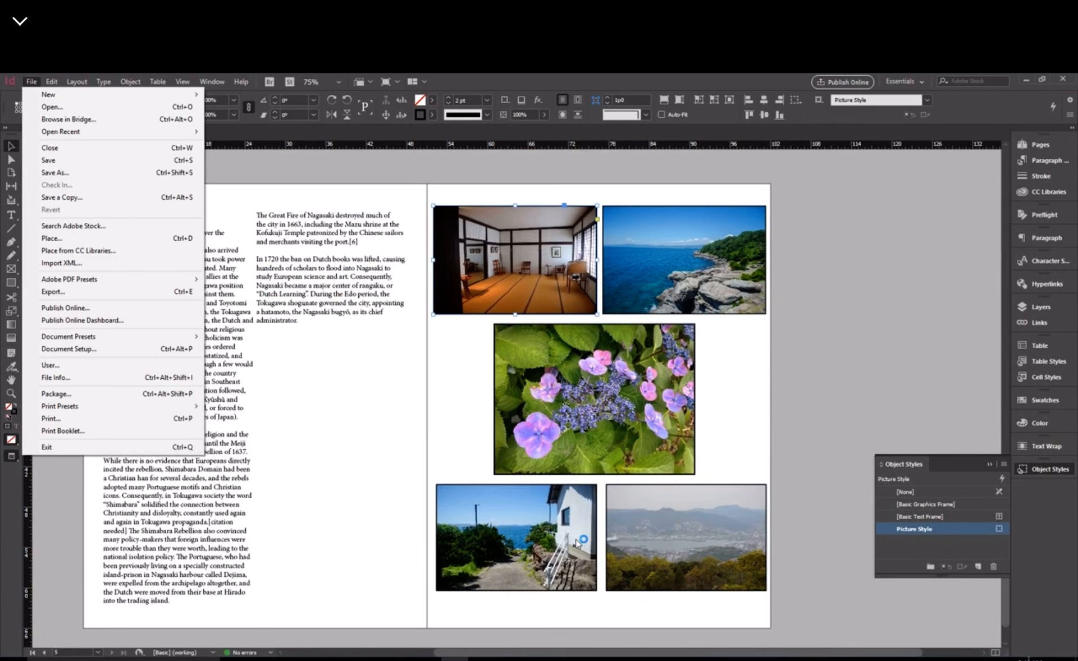
click(51, 238)
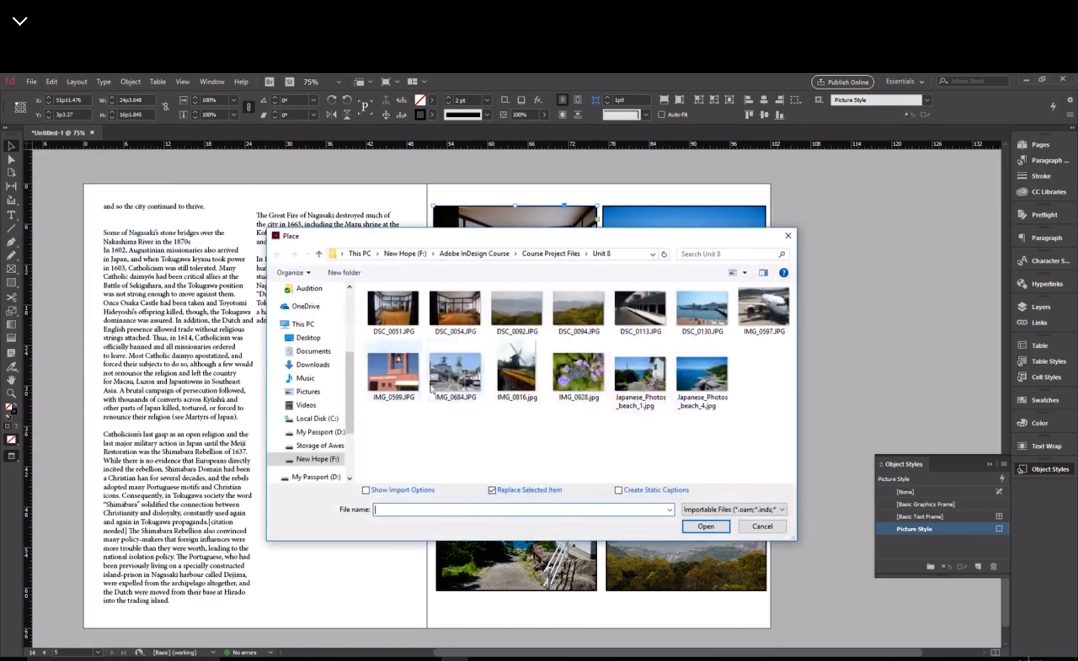
drag(501, 239, 506, 315)
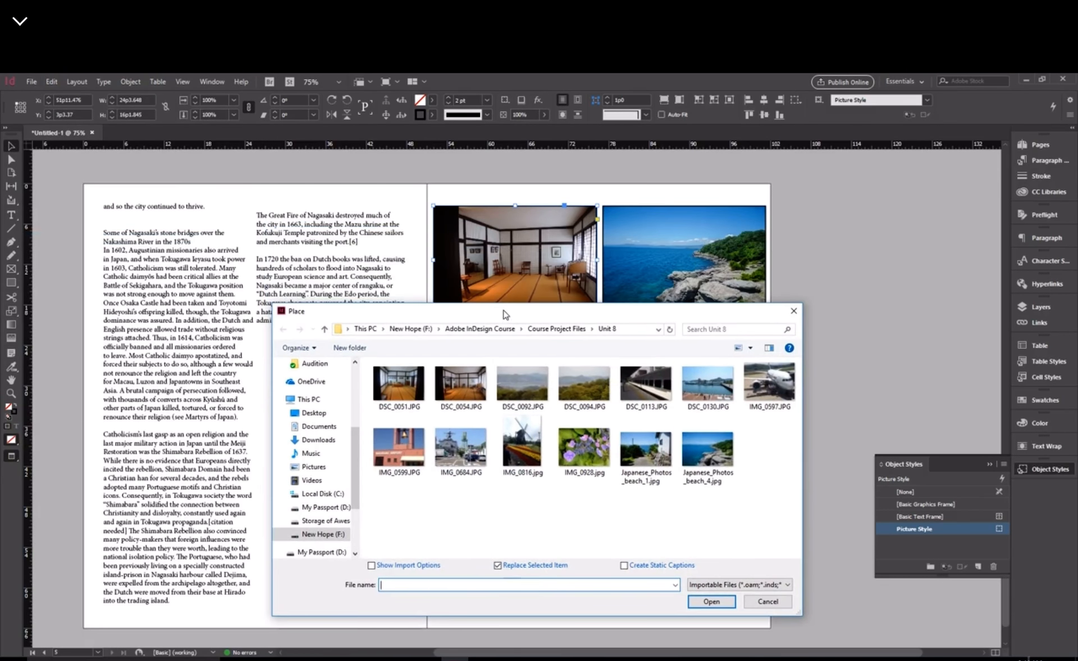
click(399, 383)
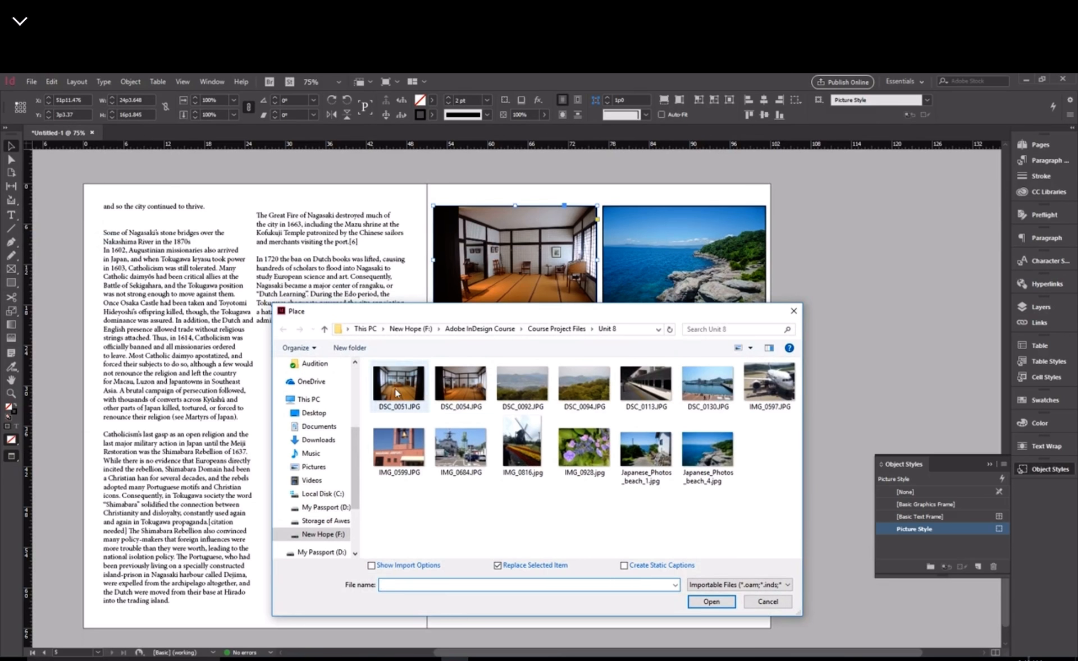
click(711, 602)
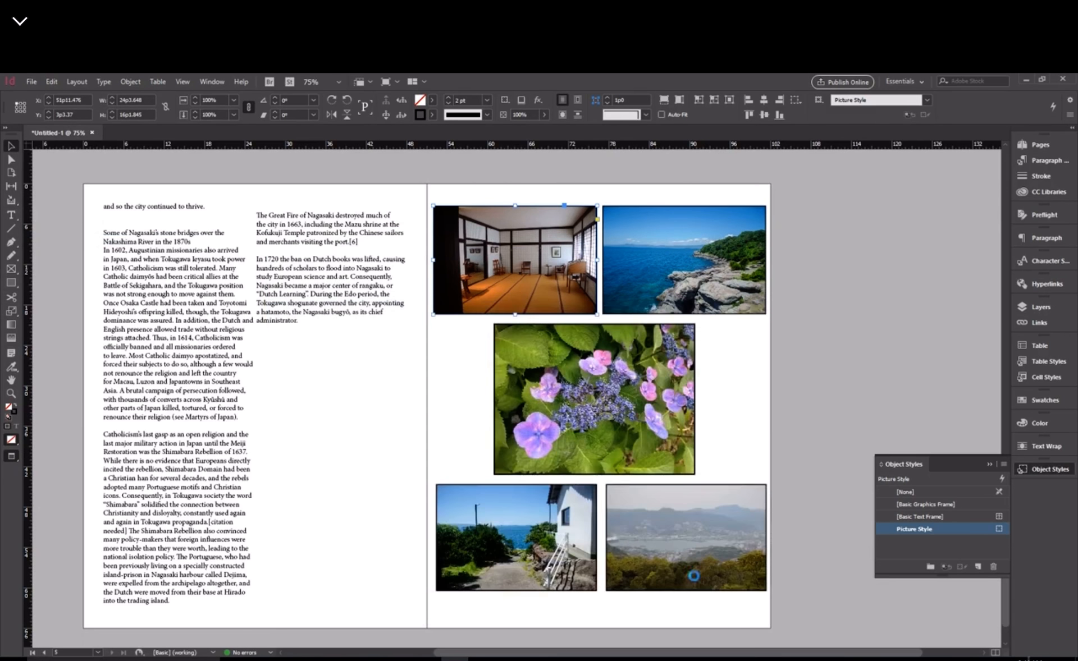
Replace the seaside house photo on page 5 with the ship image IMG_0684.JPG.
scroll(589, 505, up, 10)
scroll(587, 463, up, 7)
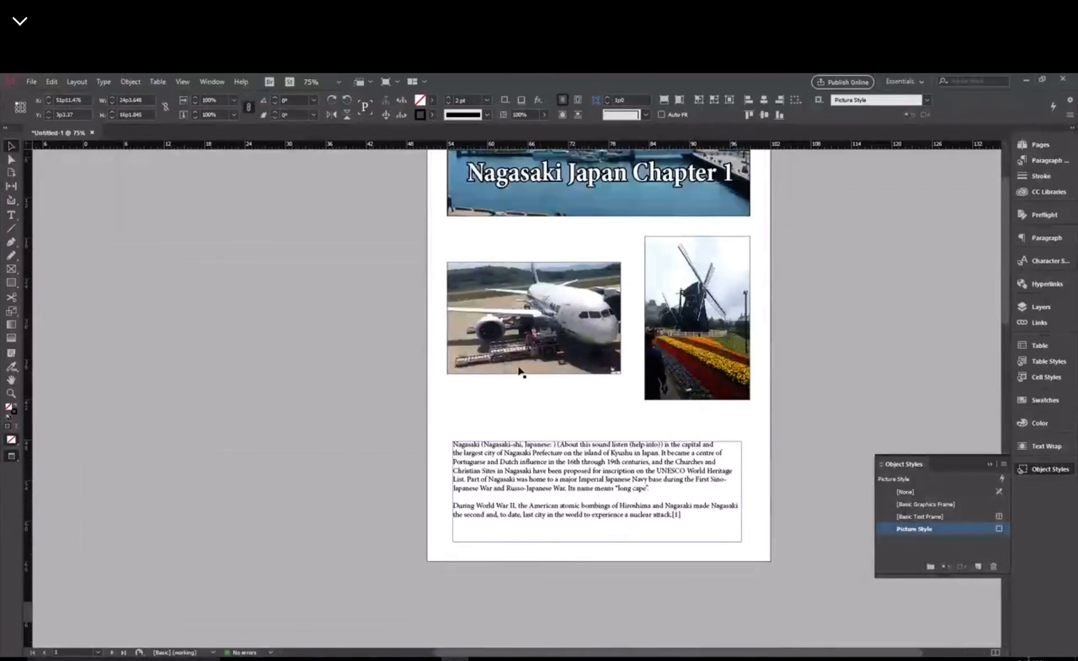
scroll(517, 368, down, 14)
scroll(598, 281, down, 6)
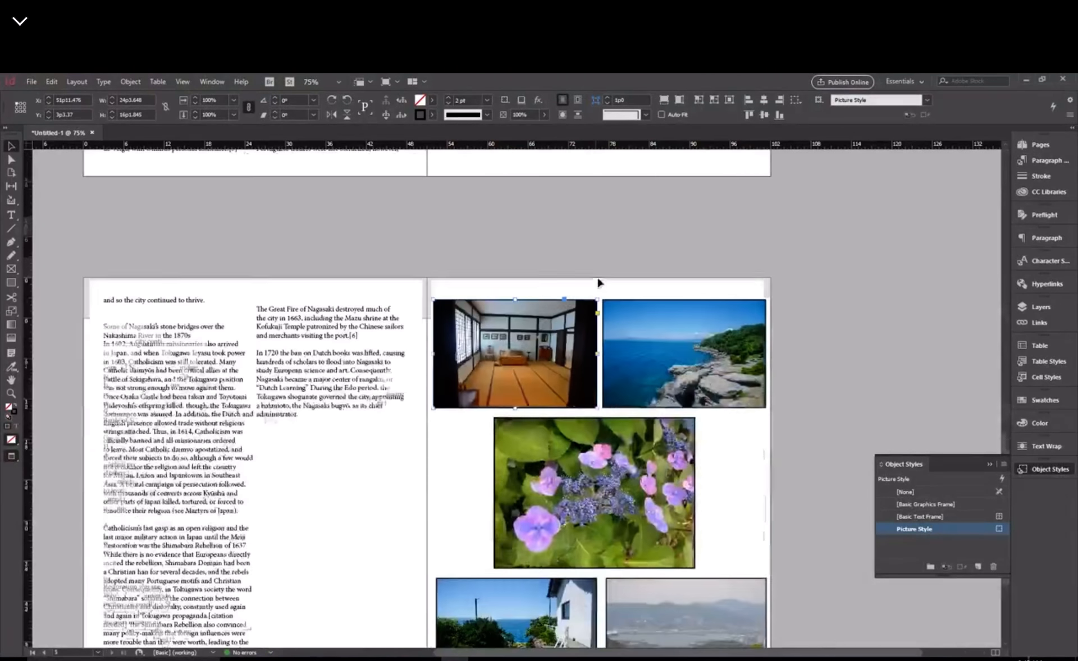
click(30, 81)
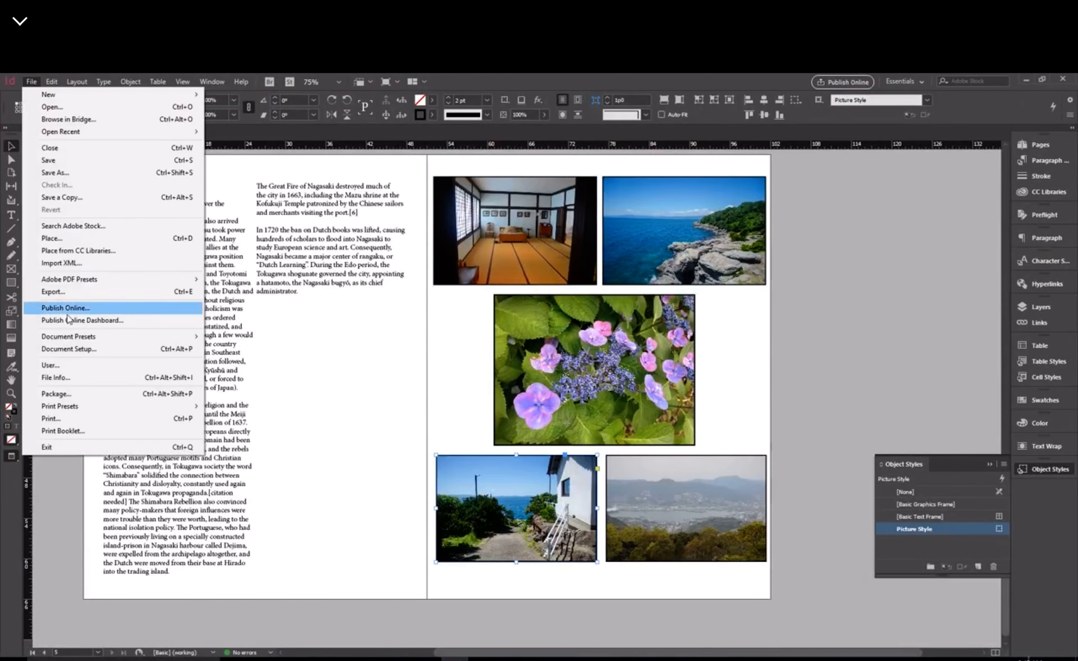
click(70, 238)
click(449, 455)
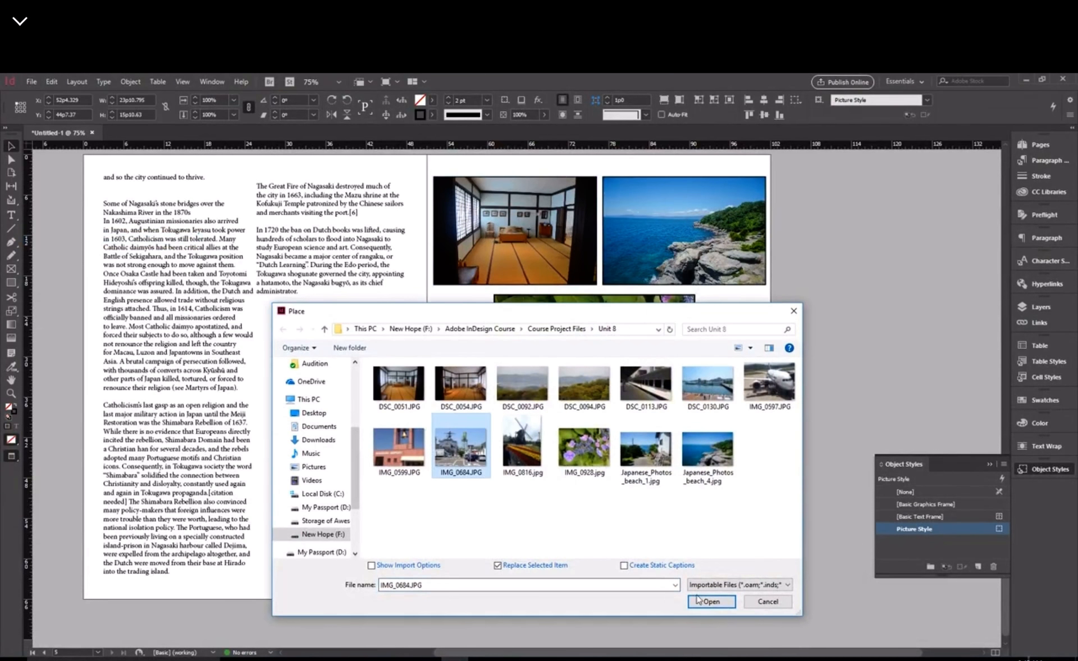
click(711, 601)
scroll(688, 388, down, 1)
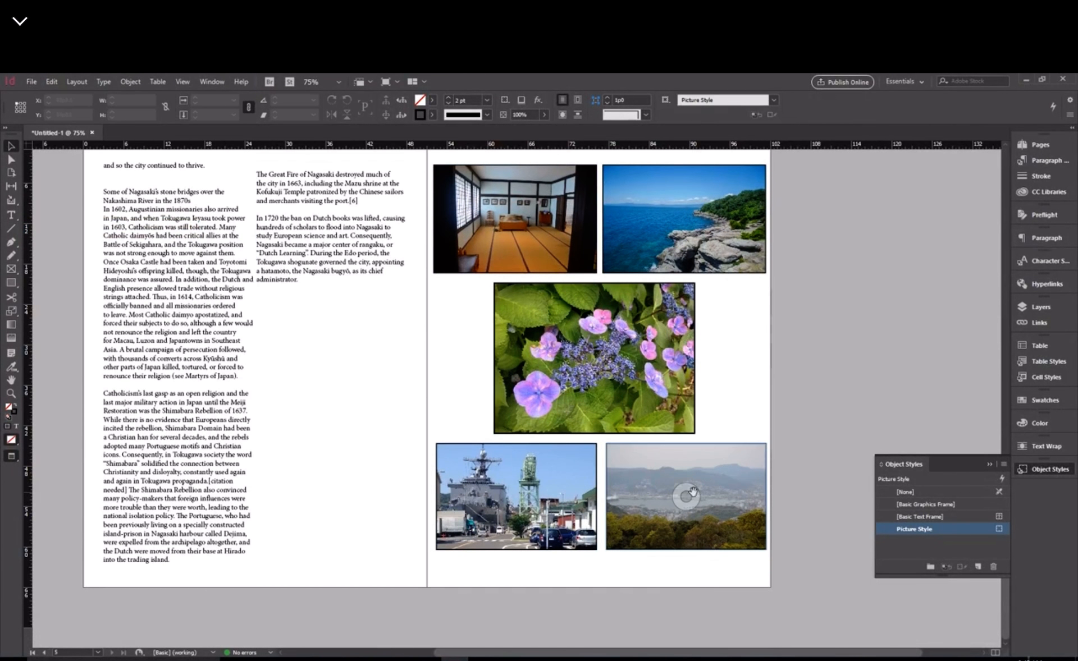
scroll(741, 497, up, 1)
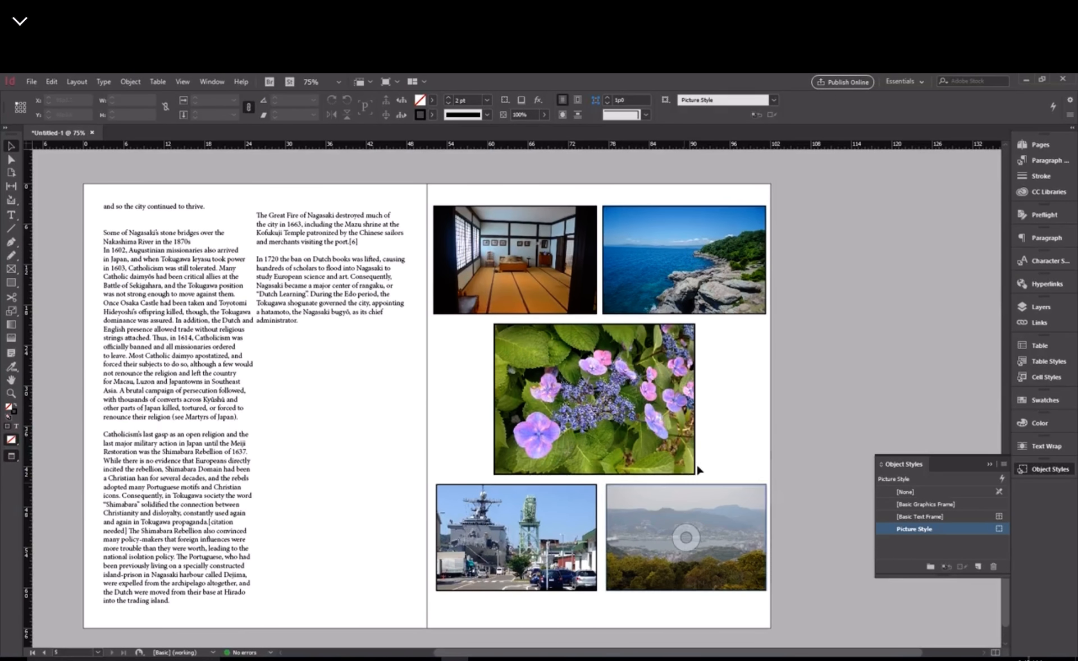
Review the title page, text pages and photo pages across the whole document.
scroll(769, 463, up, 15)
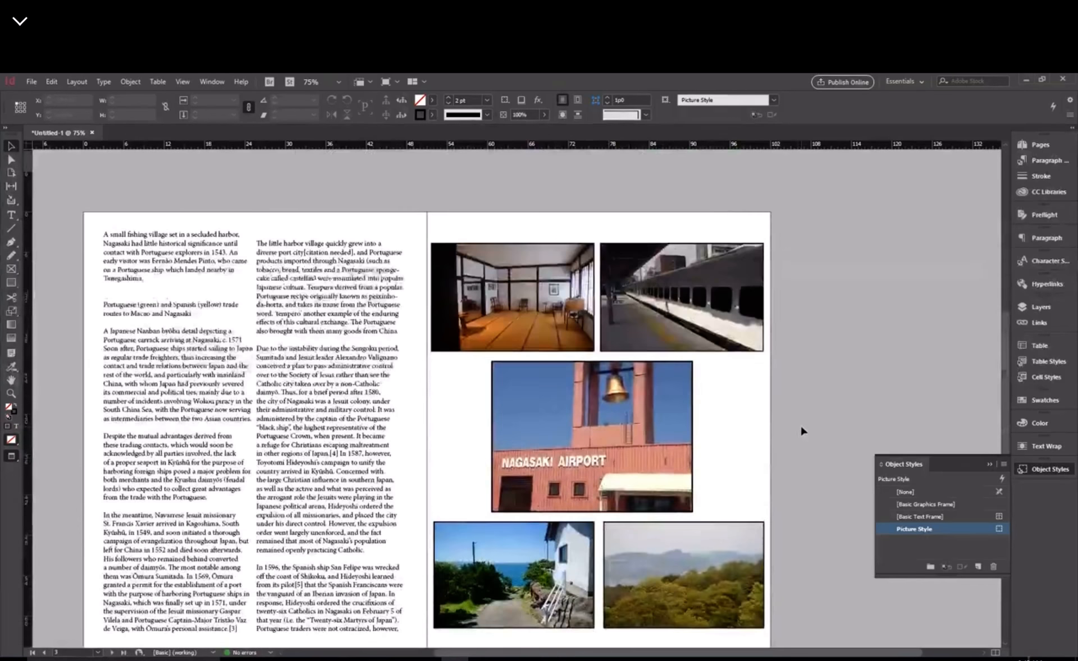
scroll(801, 431, up, 5)
scroll(801, 431, down, 20)
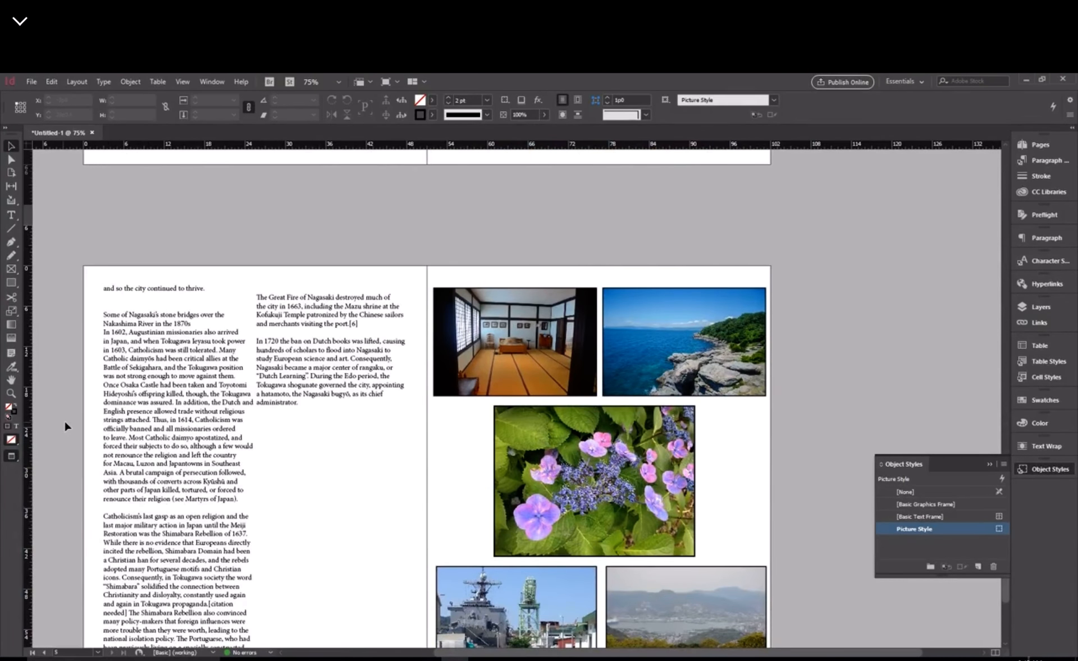
scroll(834, 344, up, 15)
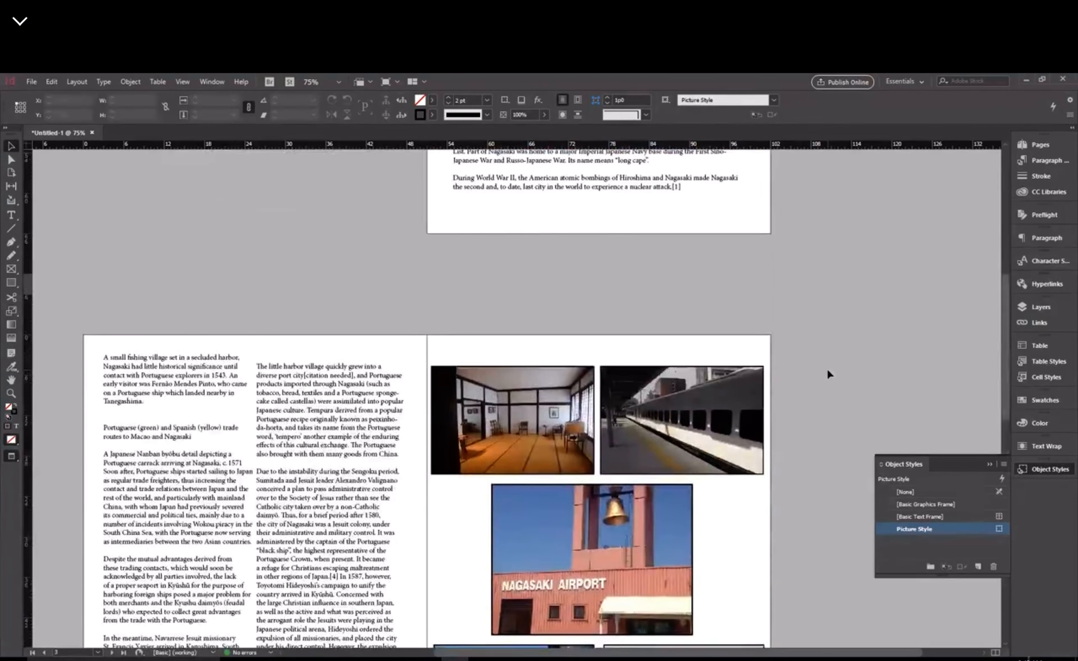
scroll(829, 375, down, 5)
scroll(829, 375, up, 8)
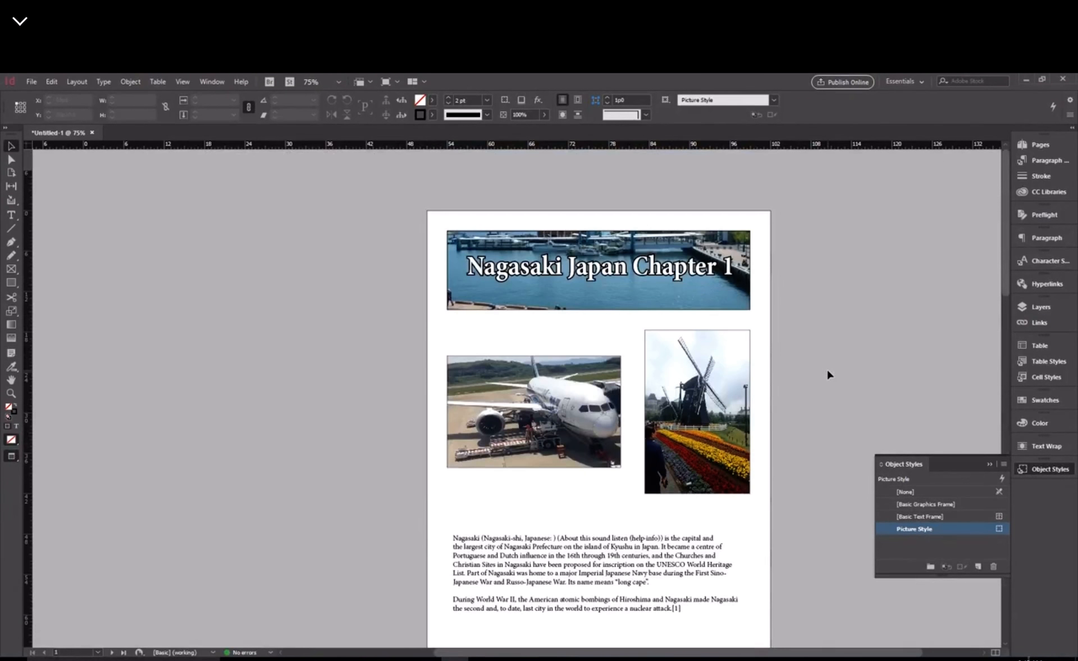
scroll(829, 375, down, 1)
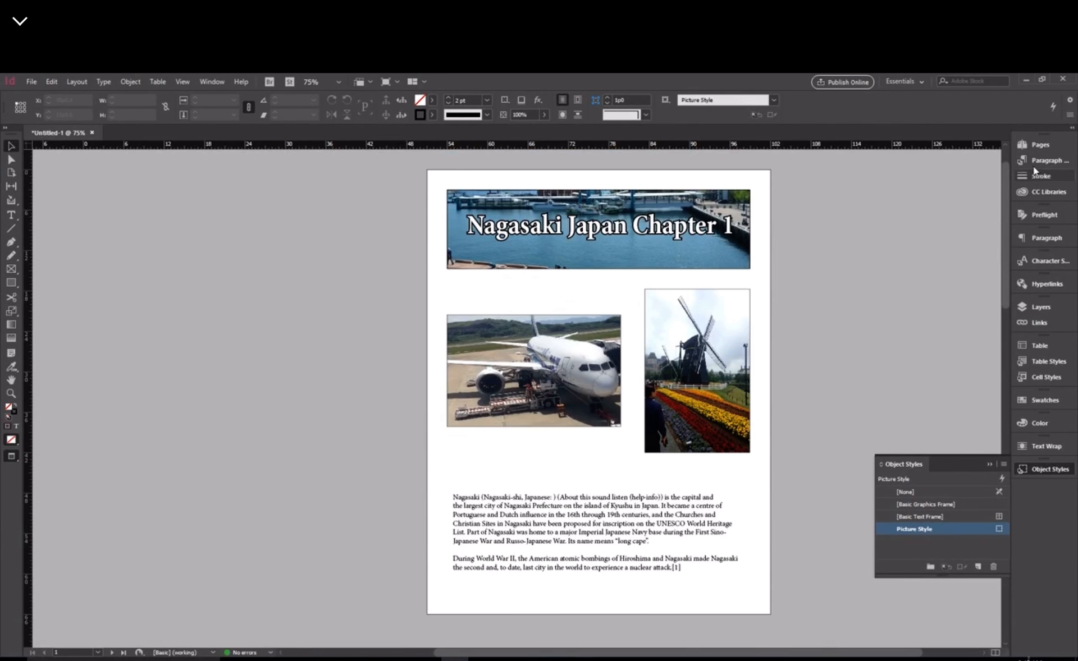
On the A-Title master, draw a small text frame above the banner and insert a Current Page Number marker in it.
click(1036, 142)
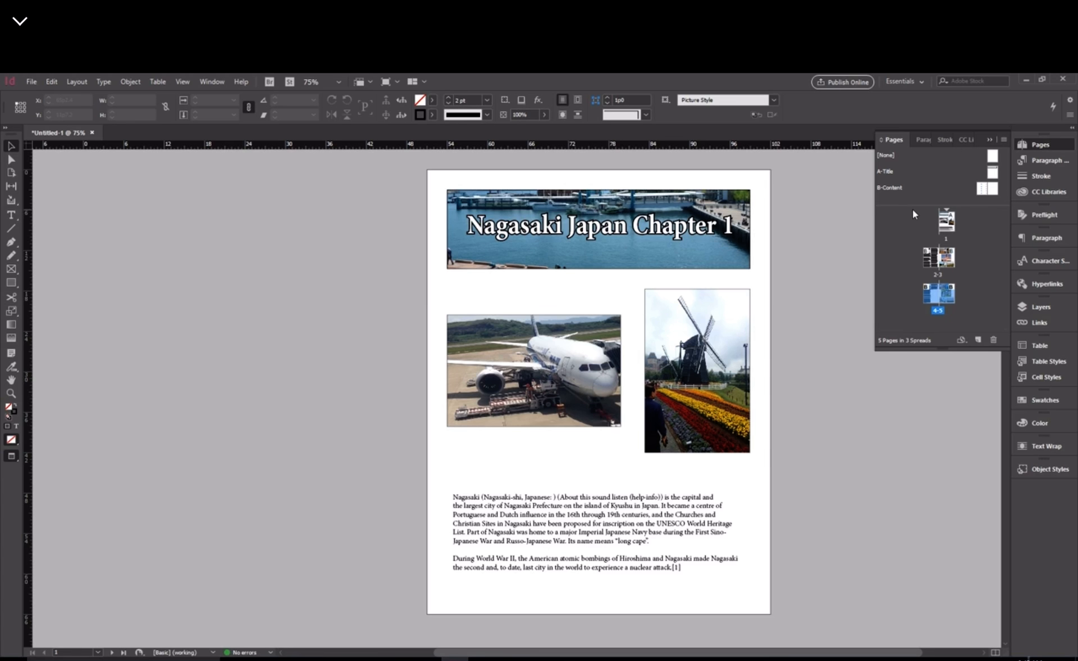
double_click(991, 171)
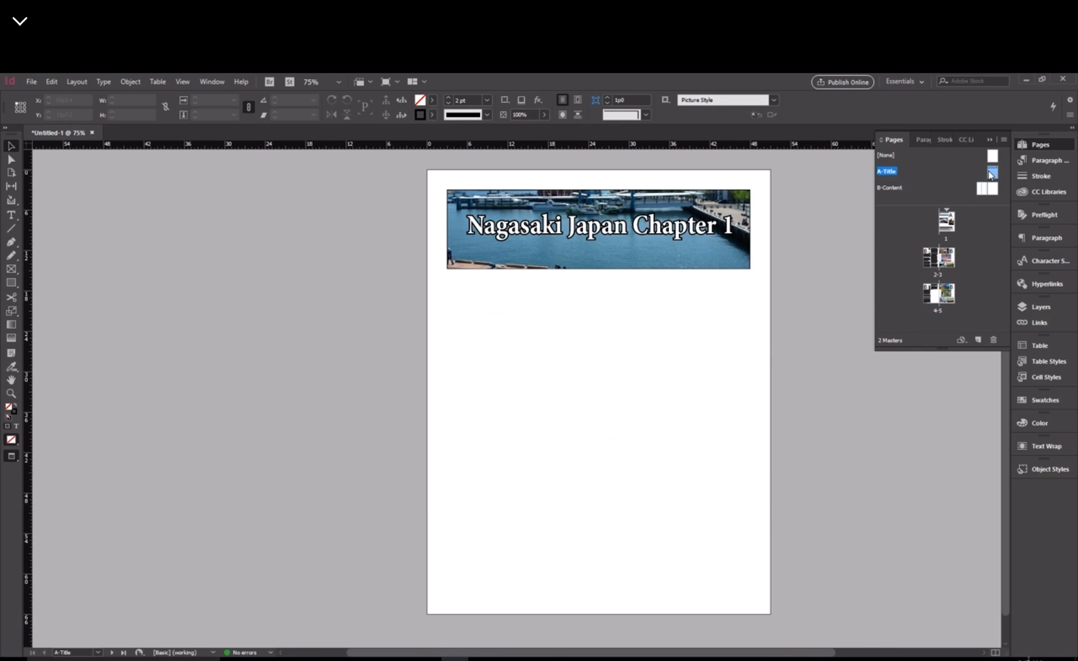
click(12, 214)
drag(432, 211, 481, 227)
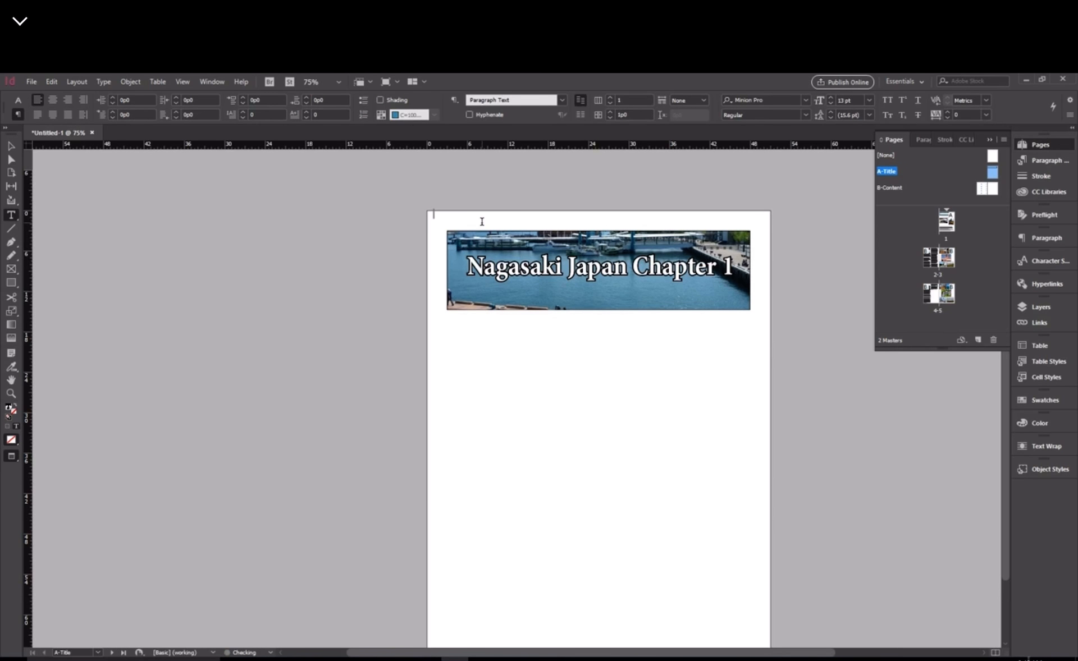
right_click(475, 223)
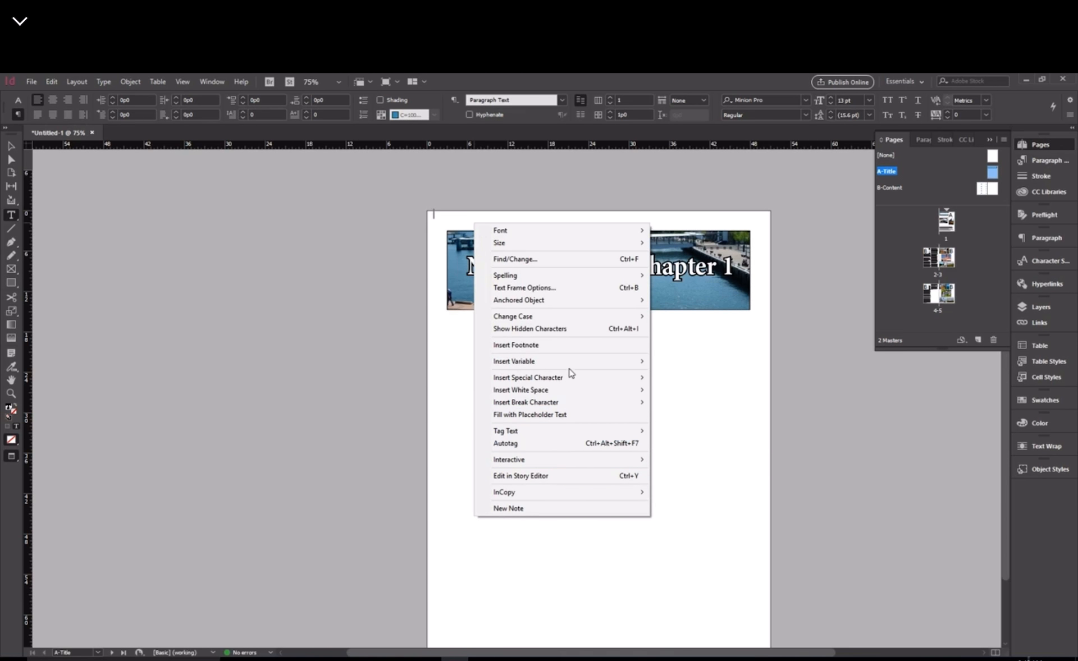
mouse_move(573, 377)
mouse_move(749, 385)
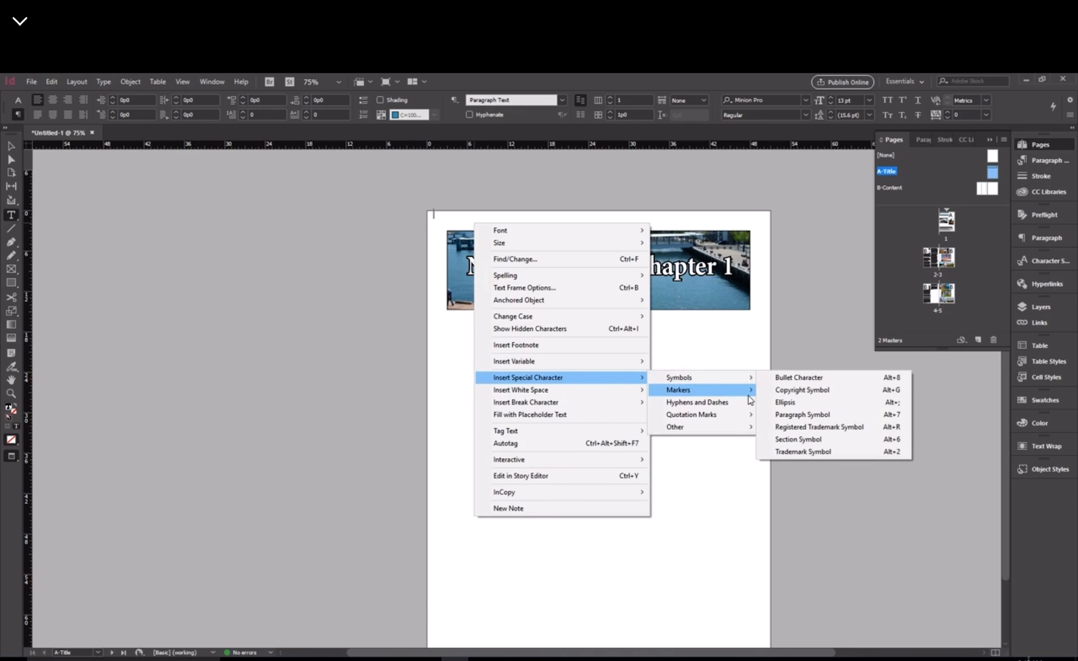
click(834, 391)
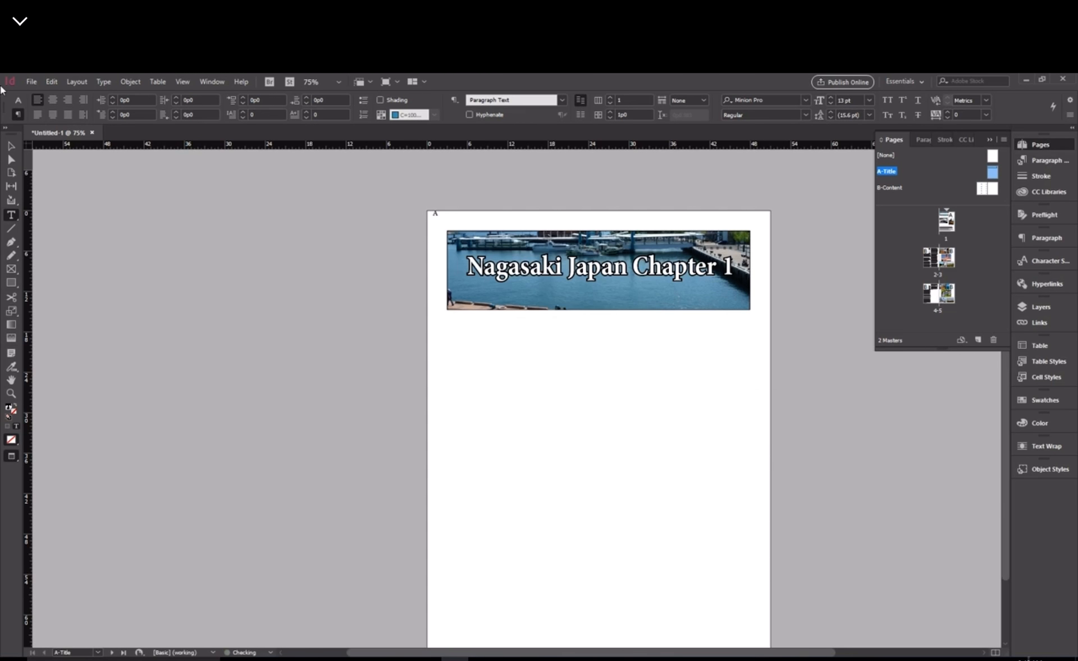
Shrink the page number frame to about 1p8.4 by 1p3.6 and position it just above the banner's left end.
click(11, 144)
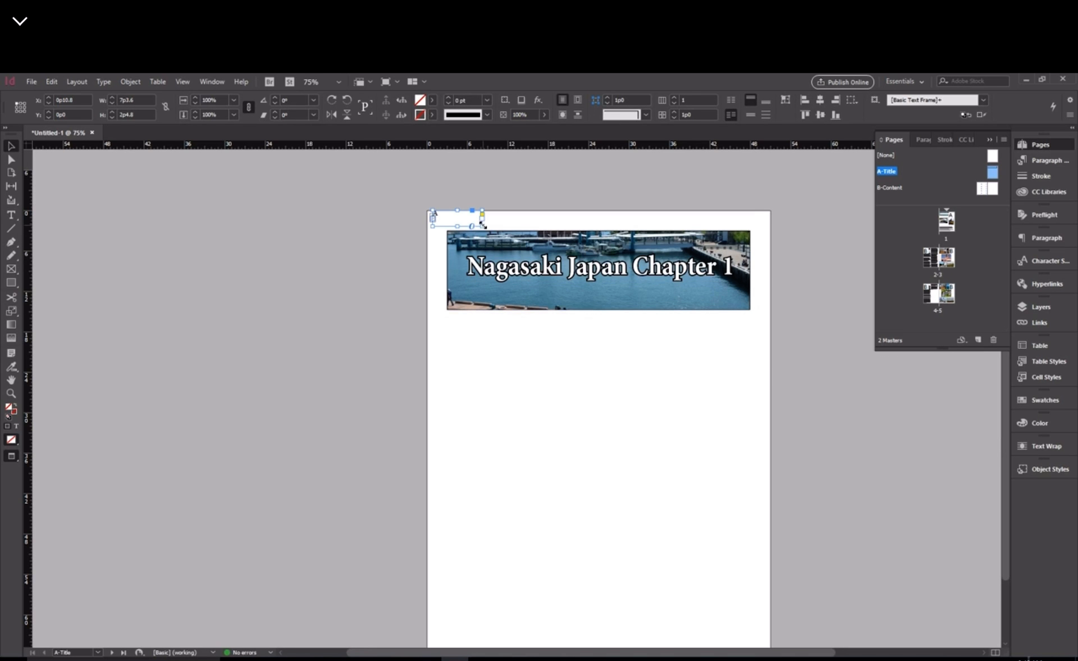
drag(483, 225, 448, 221)
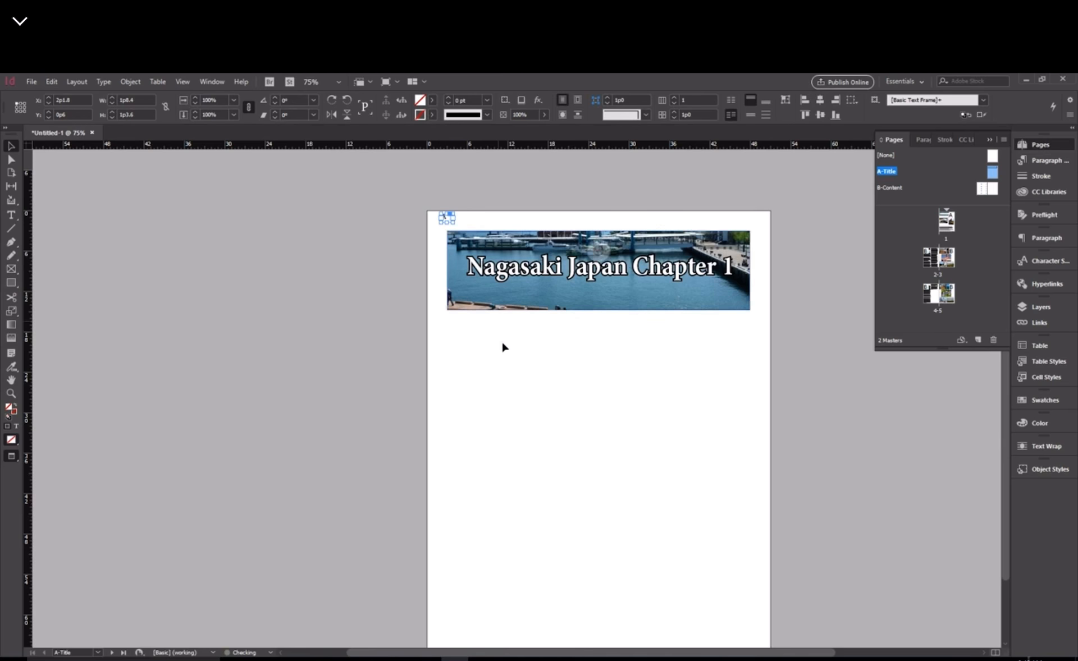
click(505, 356)
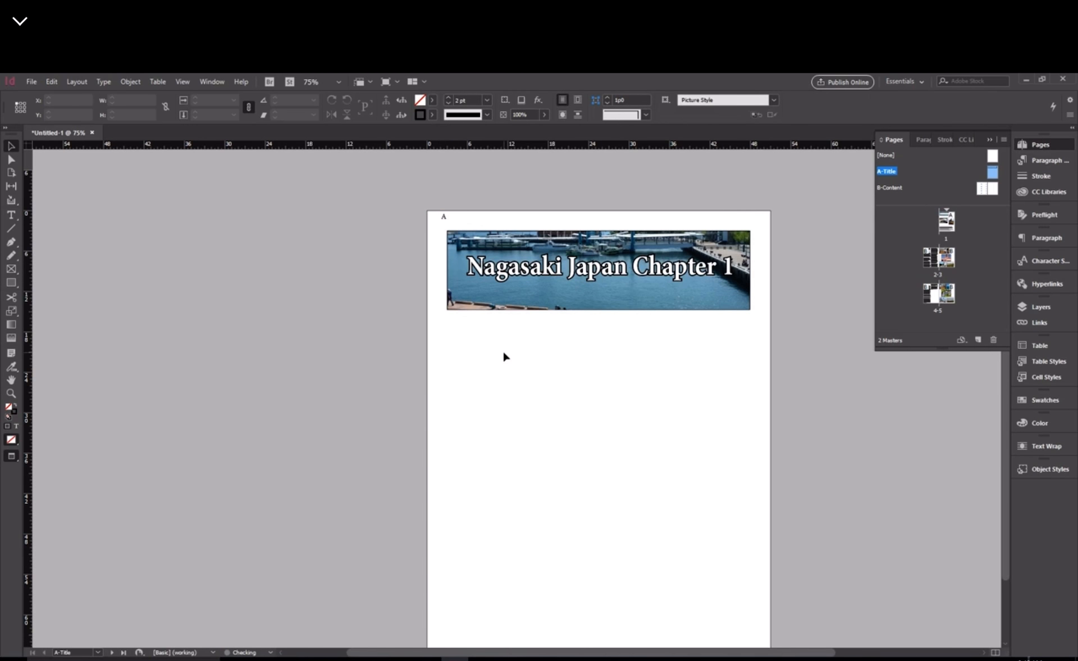
click(447, 223)
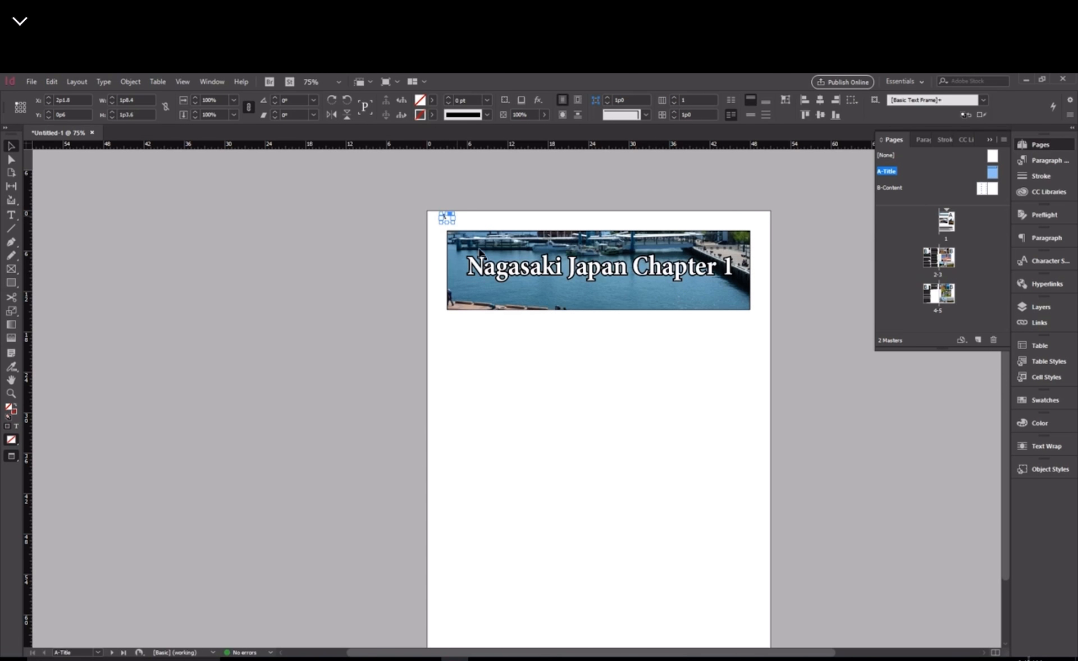
click(676, 466)
scroll(683, 568, down, 2)
scroll(667, 496, up, 2)
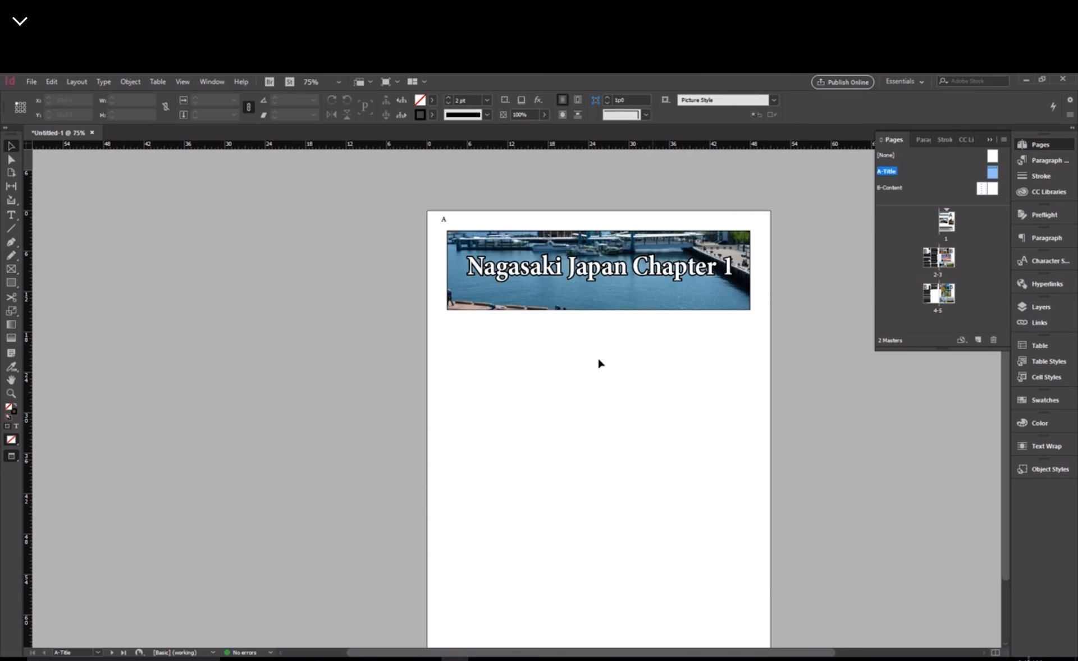
Copy the page number frame to the B-Content master, placing it in the left page's top-left corner at about X 1p3.6, Y 1p3.6.
click(447, 224)
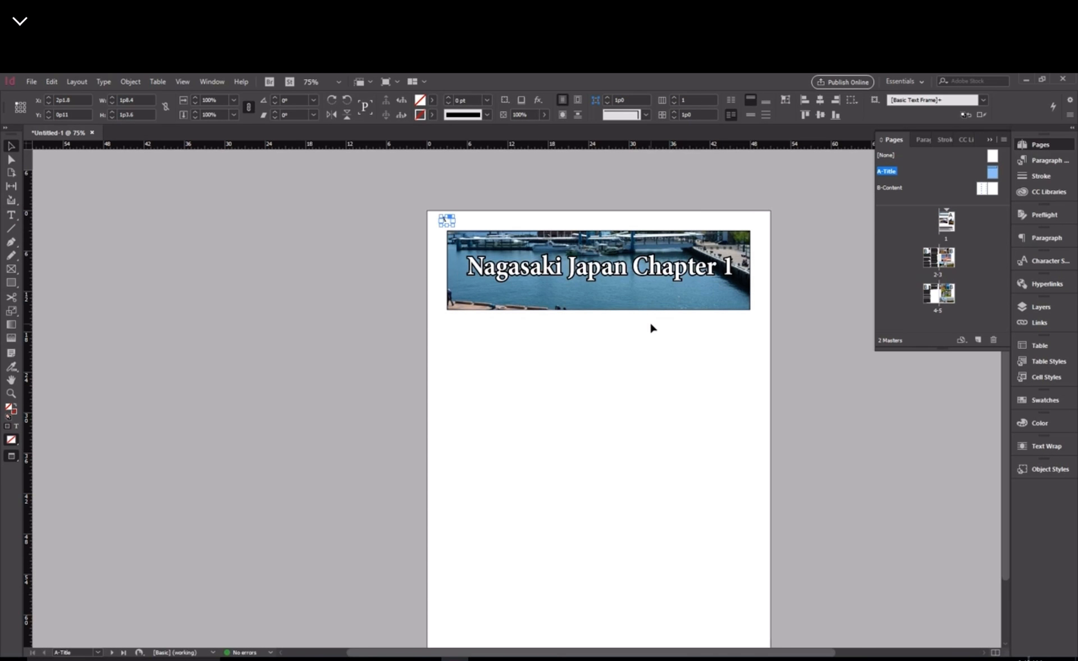
double_click(983, 192)
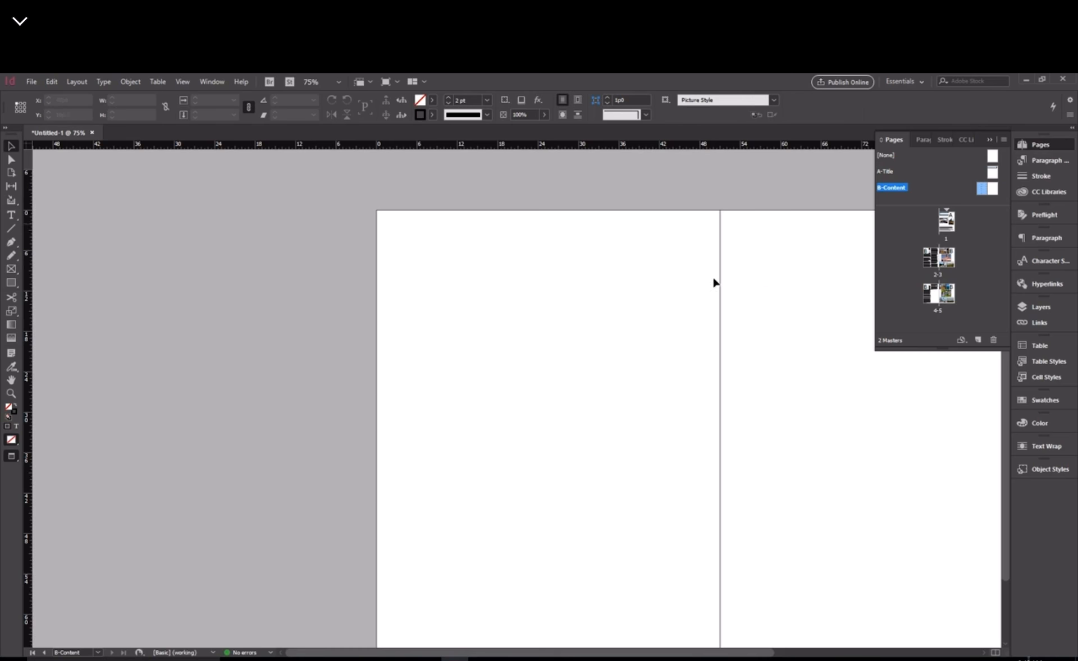
scroll(825, 277, down, 1)
scroll(853, 247, up, 1)
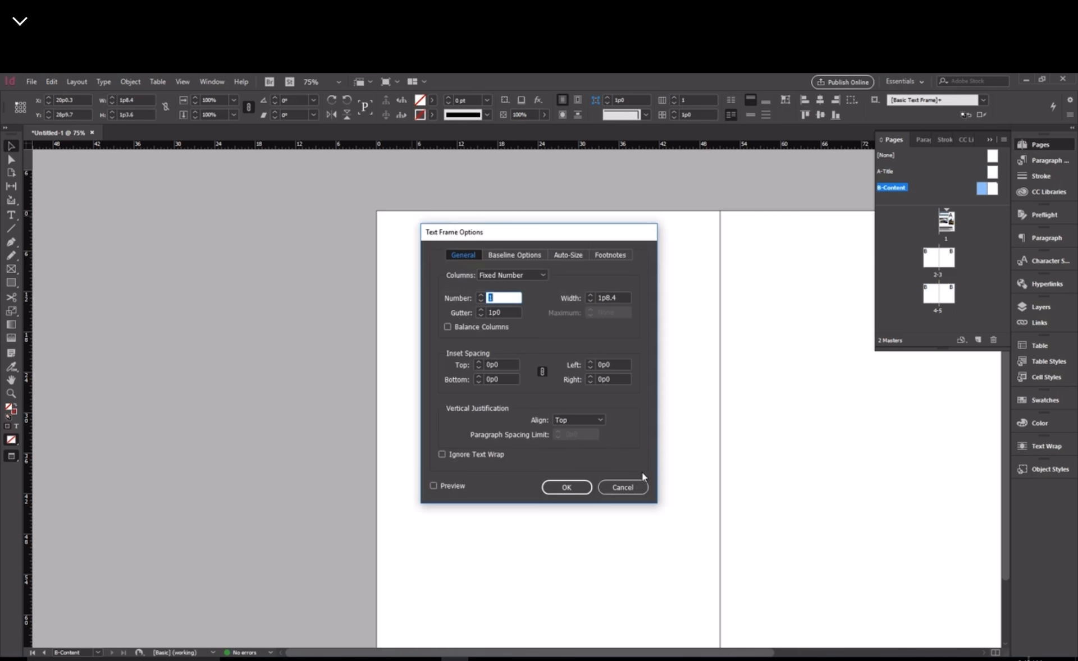
click(600, 483)
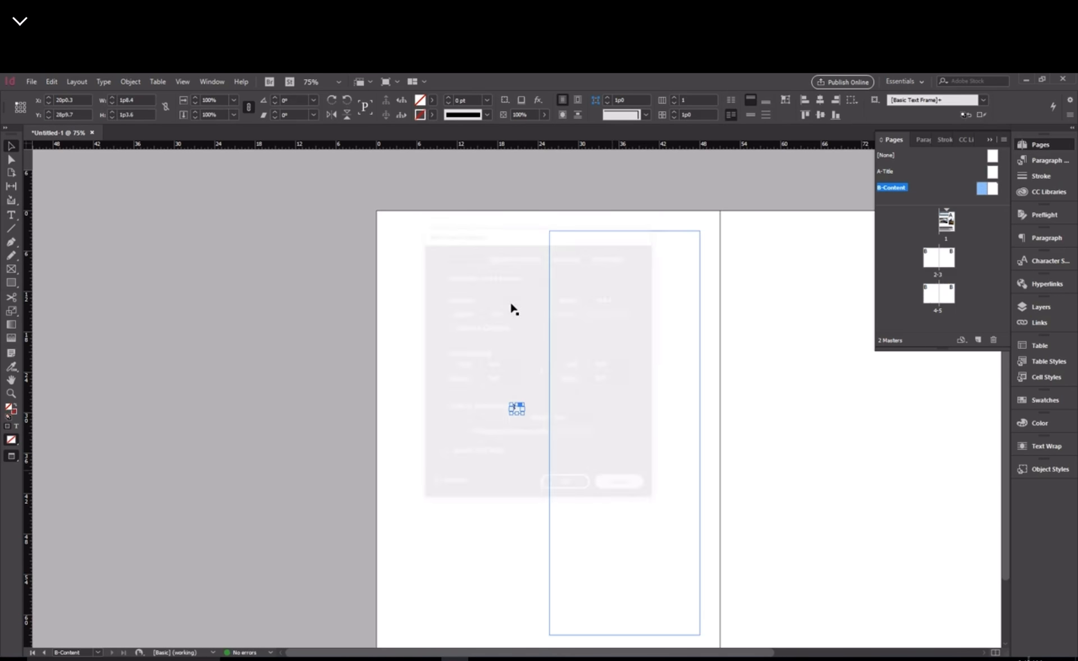
click(464, 189)
drag(513, 407, 394, 229)
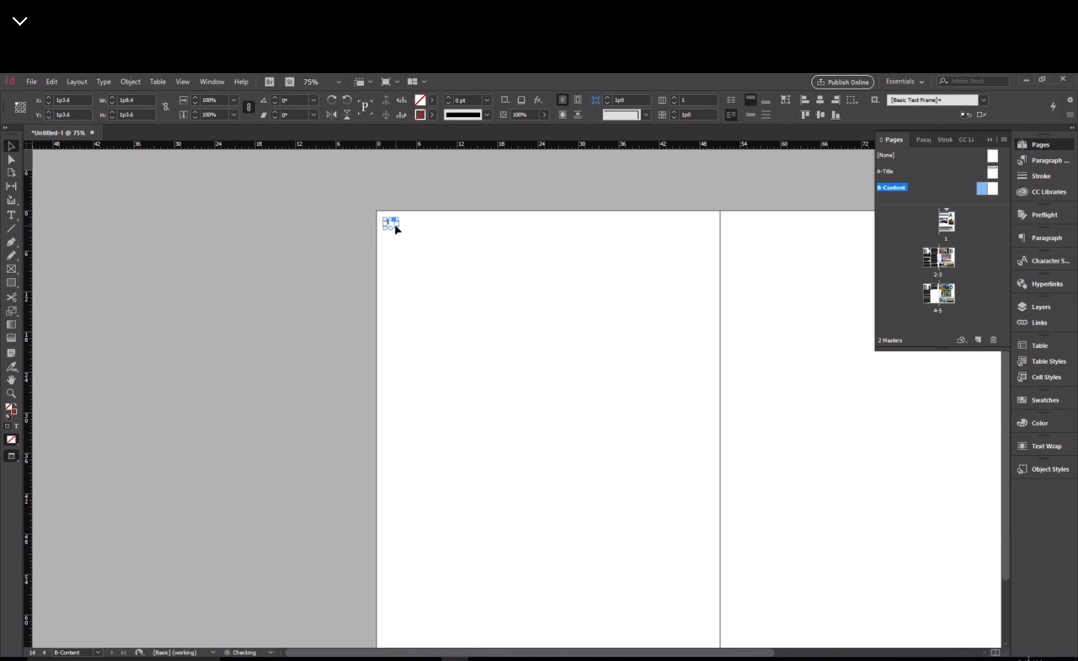
Paste another page number frame and move it to the top-left corner of the B-Content master's right page.
key(ctrl+v)
drag(522, 411, 737, 226)
click(789, 198)
click(760, 286)
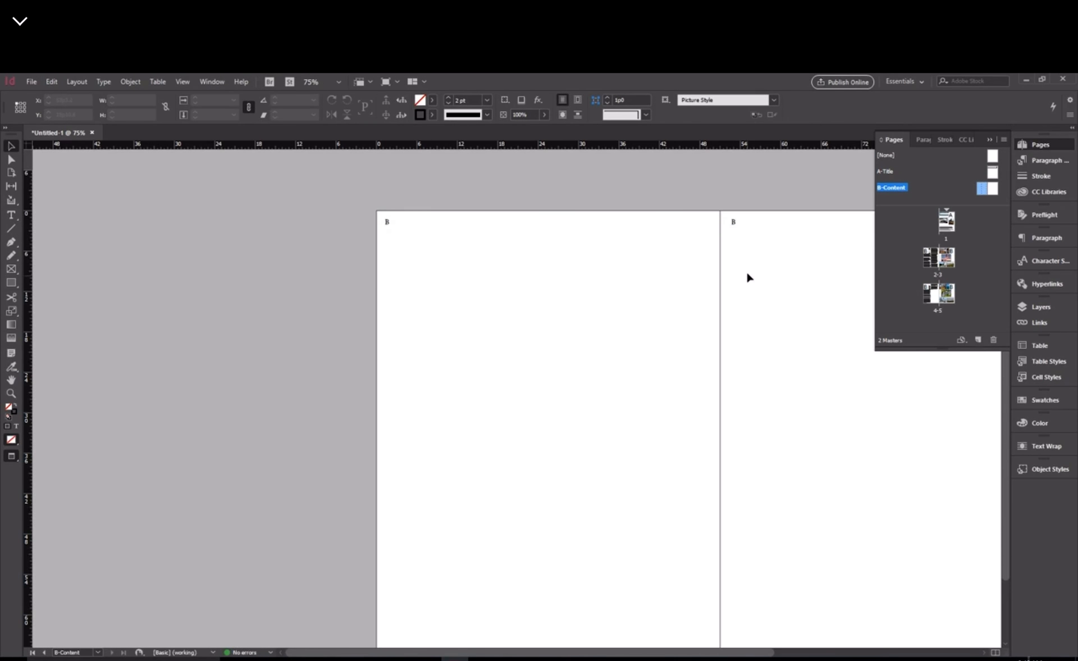
On the B-Content master's right page, move the page number frame from the top-left to the top-right corner.
double_click(947, 226)
scroll(730, 359, down, 10)
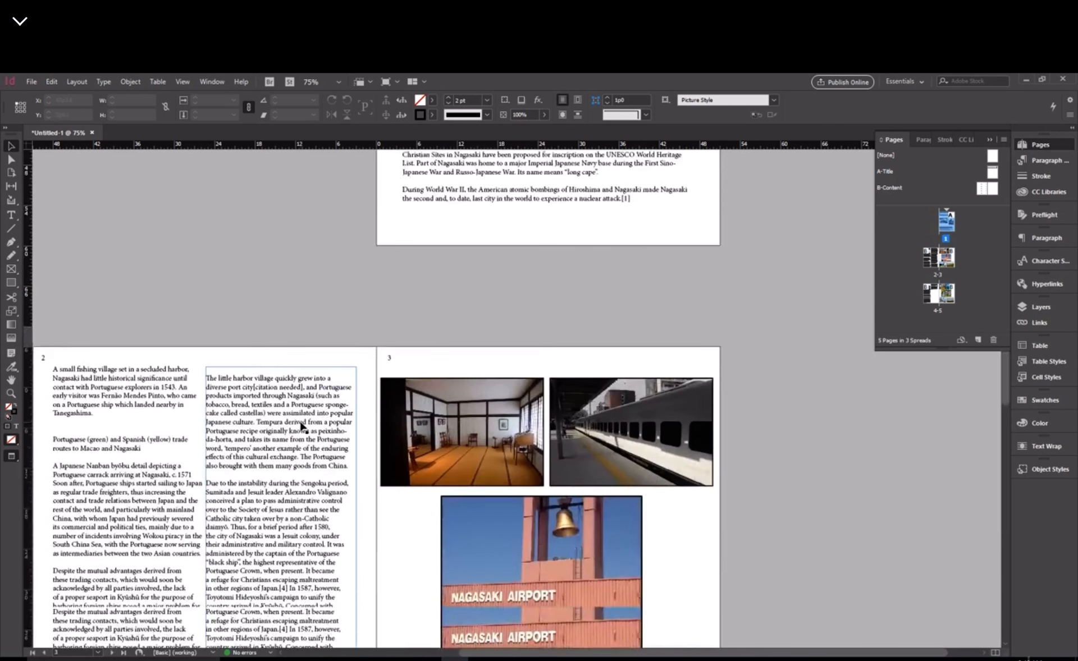
scroll(301, 428, down, 10)
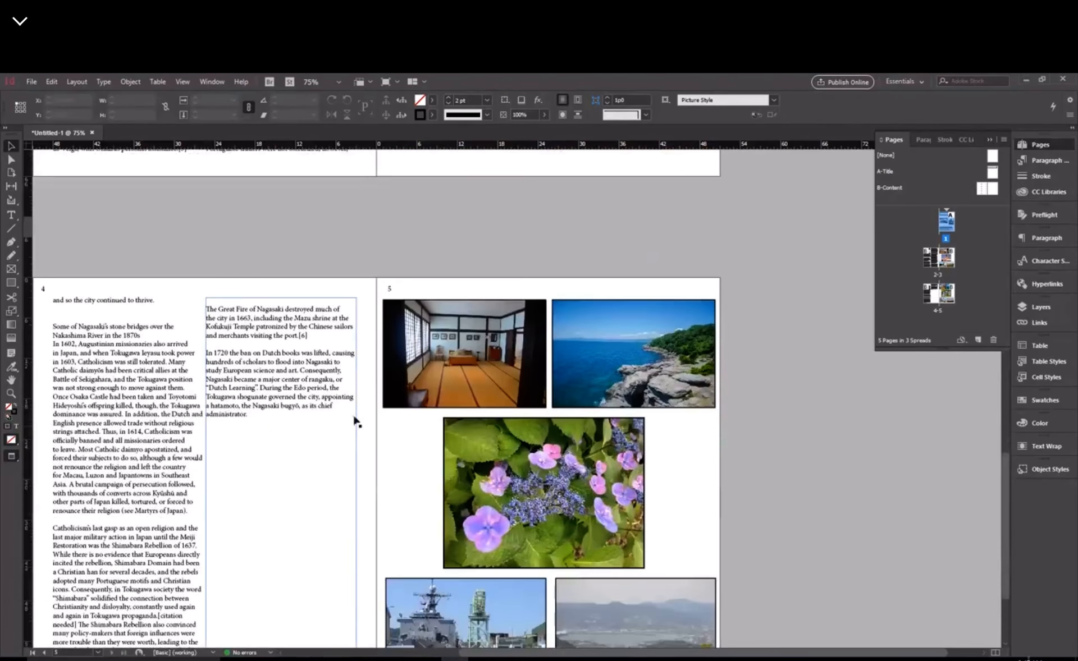
scroll(353, 420, up, 12)
double_click(986, 190)
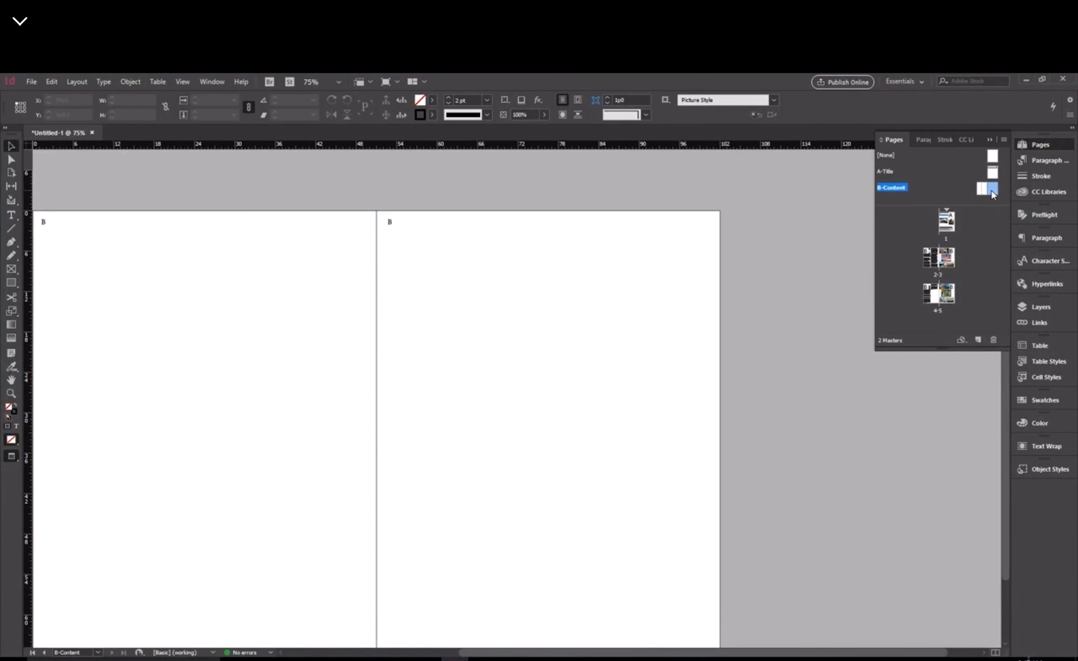
drag(395, 224, 708, 245)
click(752, 245)
Examine the page number placement on the 2-3 and 4-5 spreads and return to the title page.
double_click(952, 261)
scroll(449, 393, up, 2)
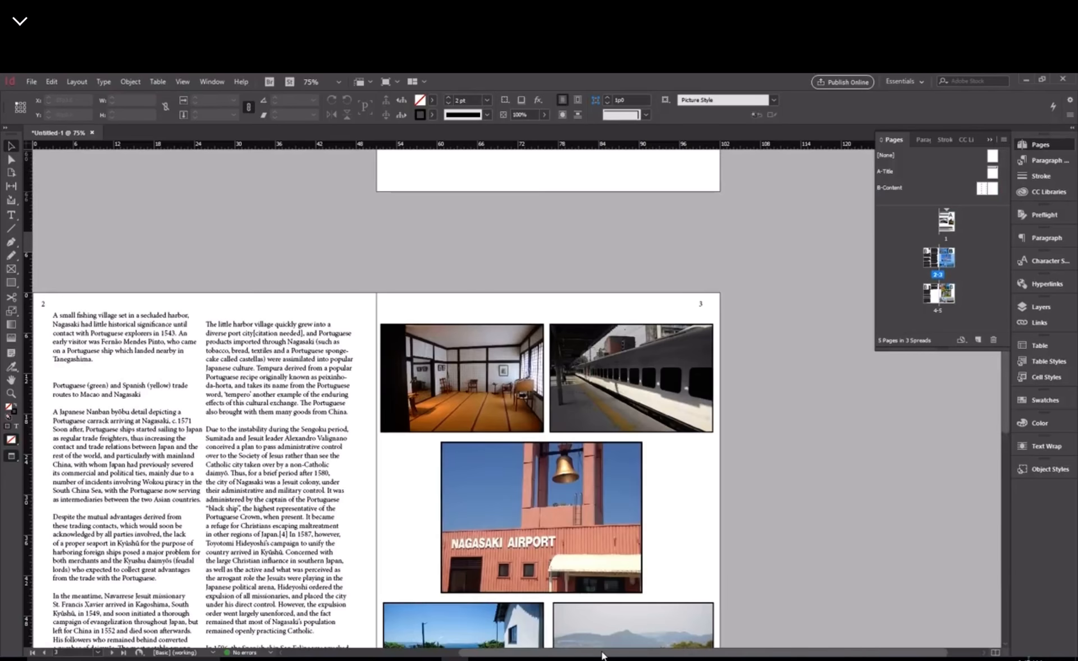
drag(603, 652, 558, 651)
scroll(753, 440, down, 10)
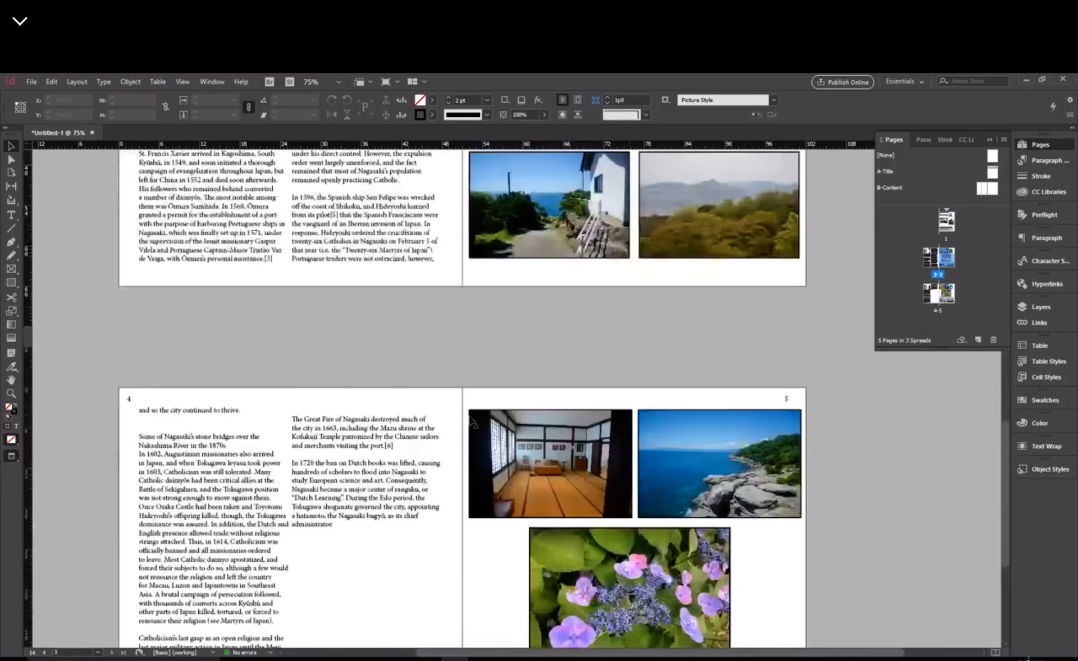
scroll(574, 368, down, 1)
scroll(397, 530, up, 3)
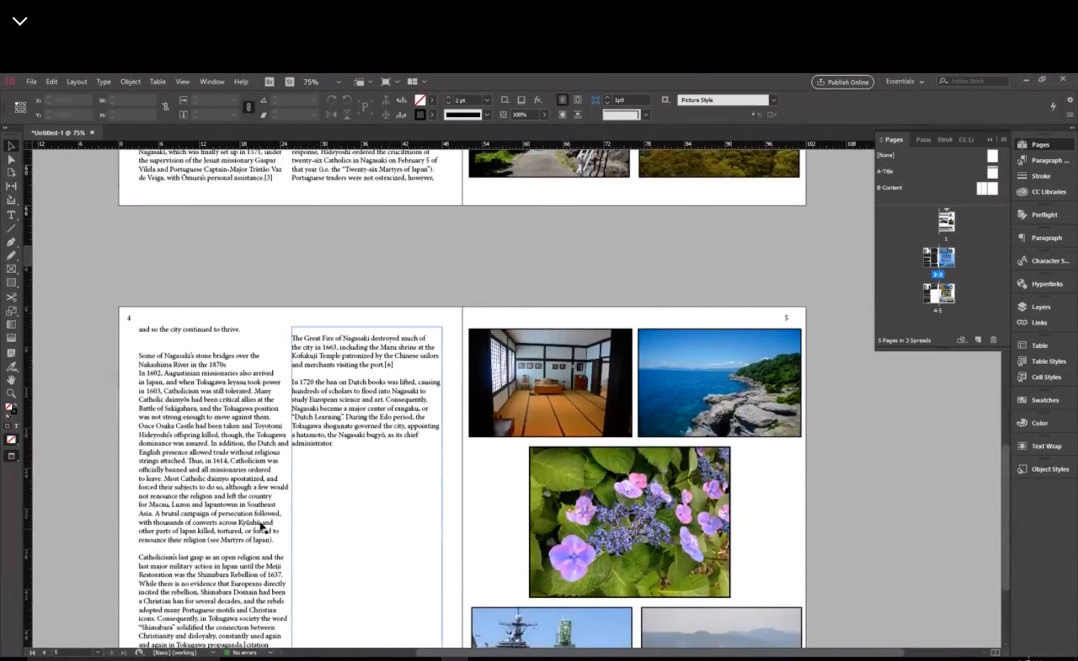
scroll(421, 522, up, 2)
scroll(556, 502, up, 1)
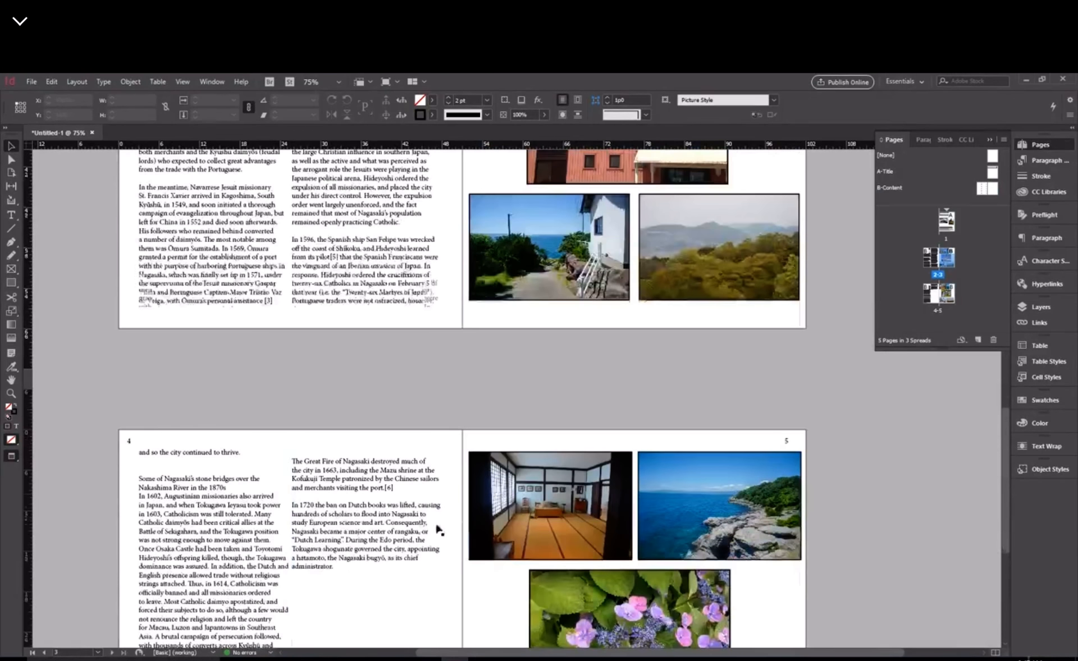
scroll(692, 416, up, 15)
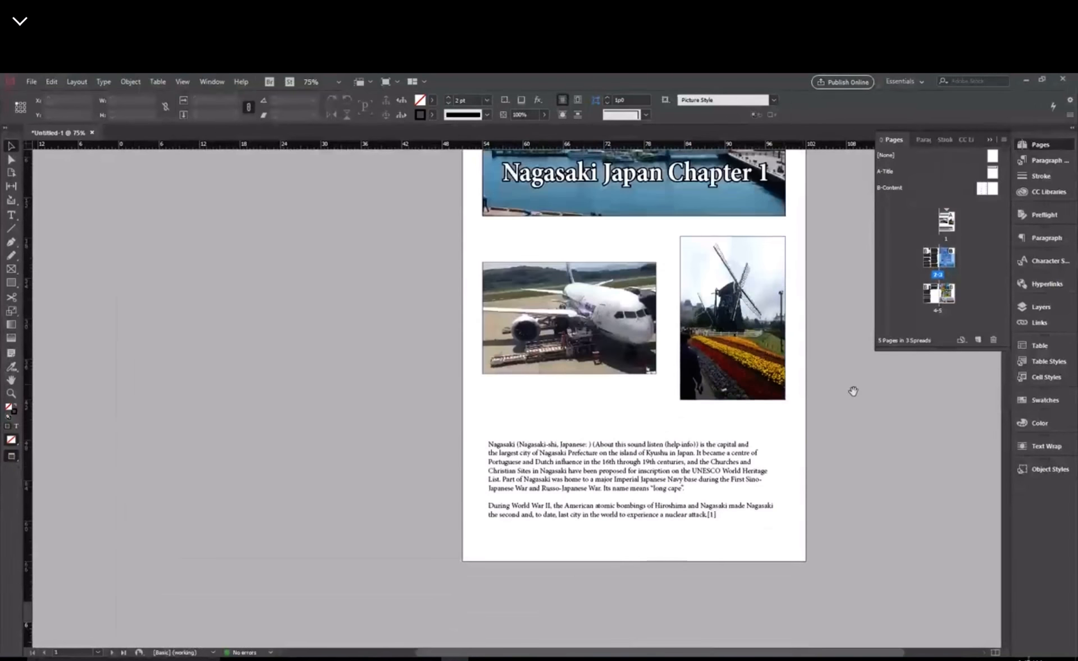
Review the overall layout of all five pages at 25% zoom.
scroll(852, 390, down, 2)
key(ctrl+minus)
key(ctrl+minus)
key(ctrl+minus)
key(ctrl+equal)
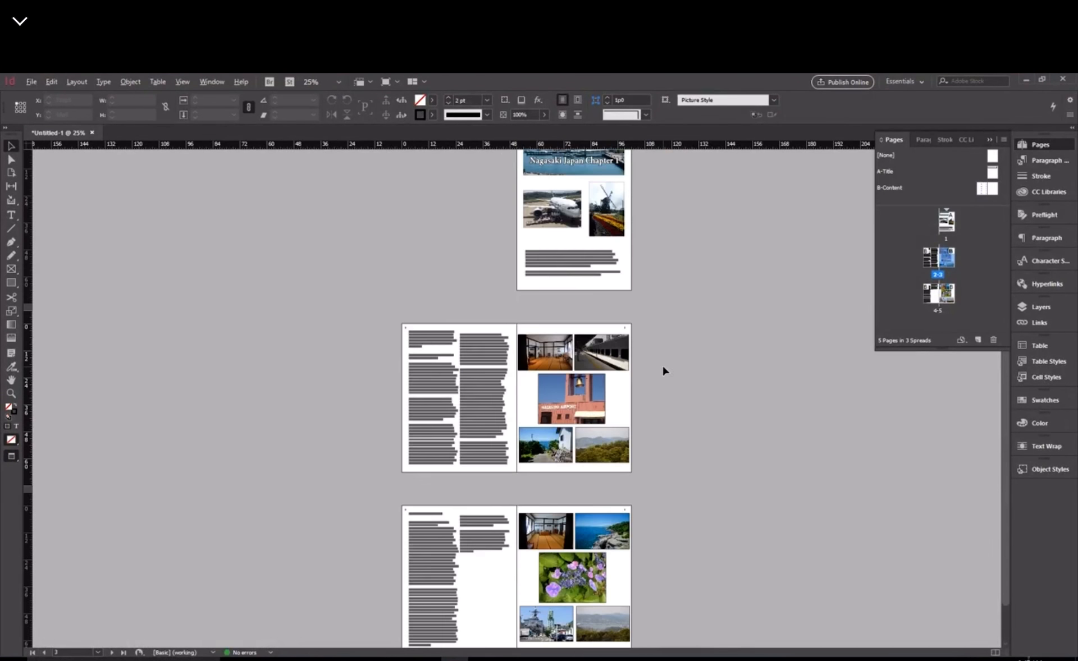
scroll(662, 370, up, 2)
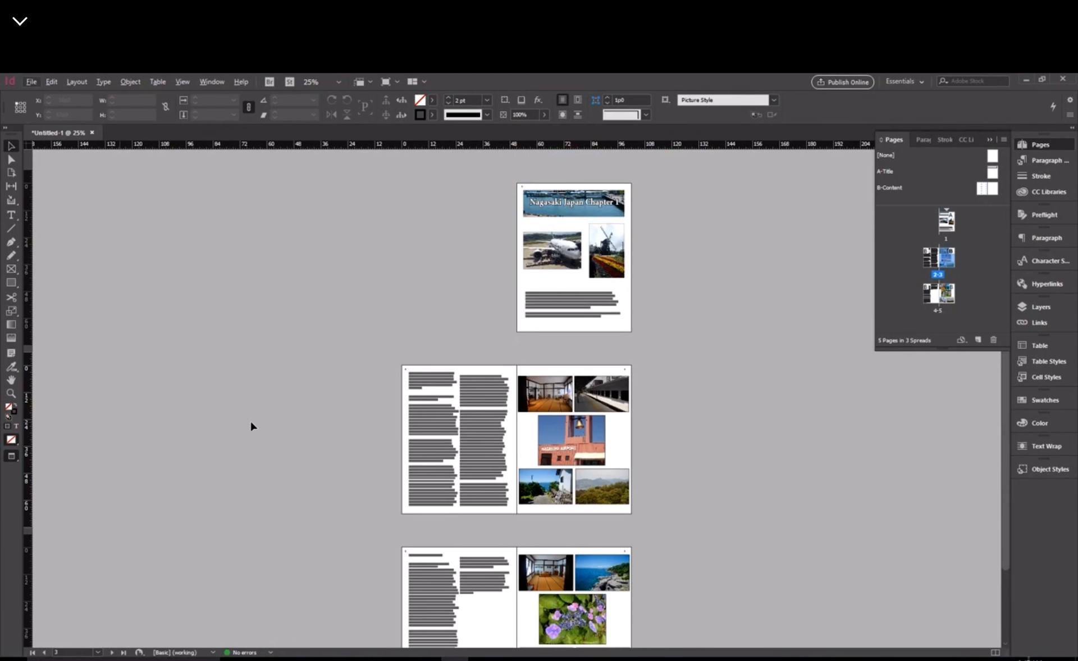
scroll(370, 479, down, 4)
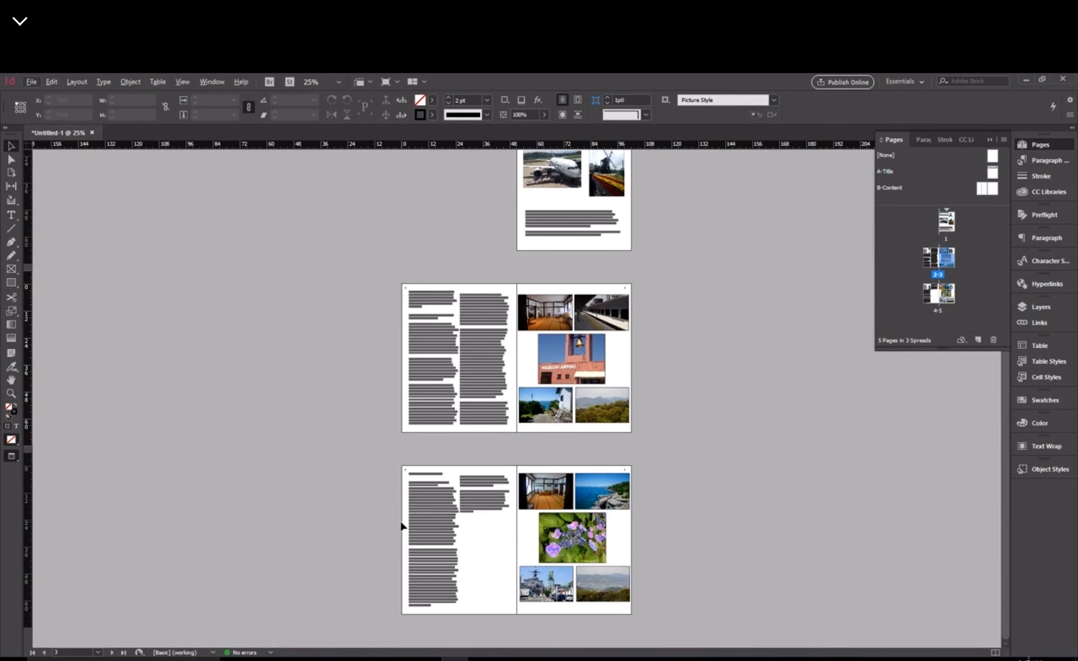
scroll(651, 338, up, 4)
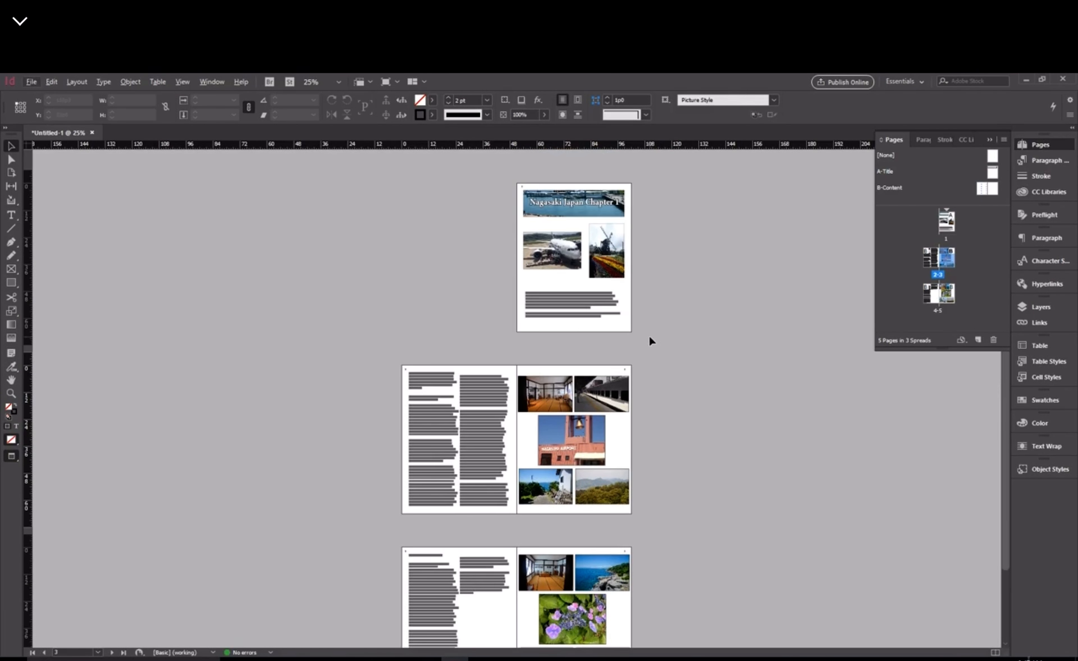